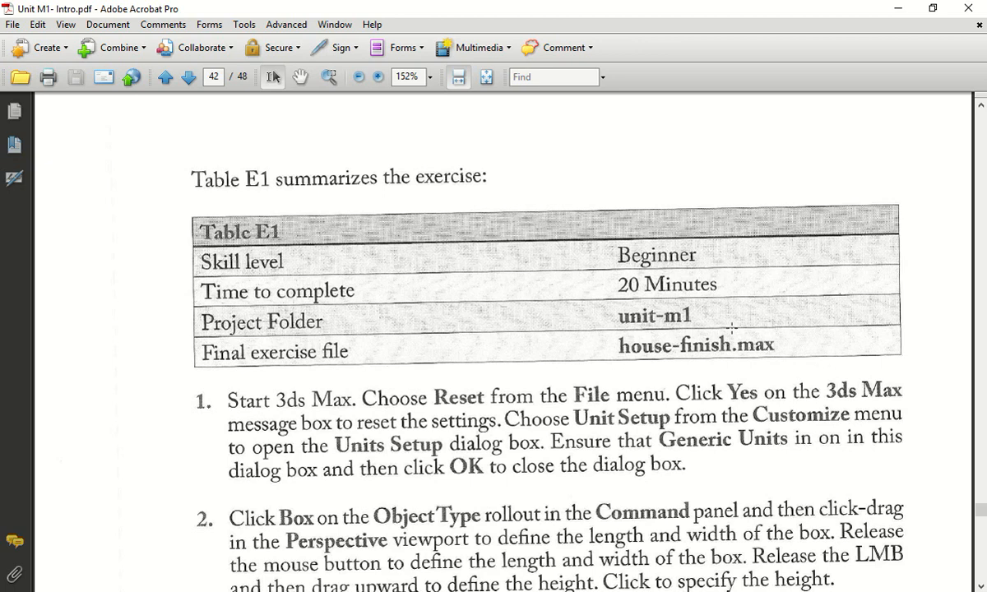
- Switch to 3ds Max and view the Save File As dialog for the scene, closing it without saving
left_click_drag(718, 19, 0, 205)
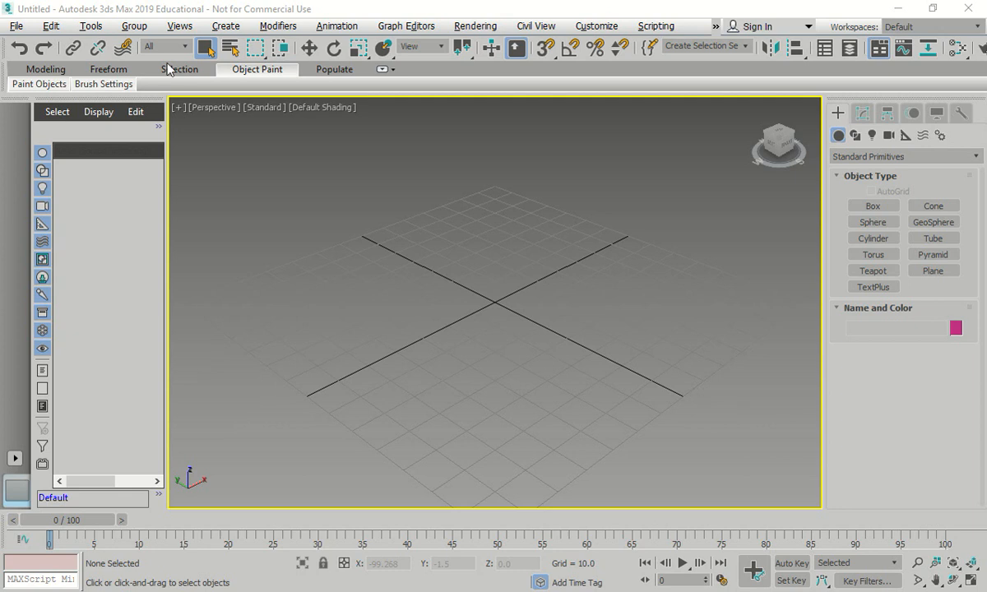
left_click(16, 26)
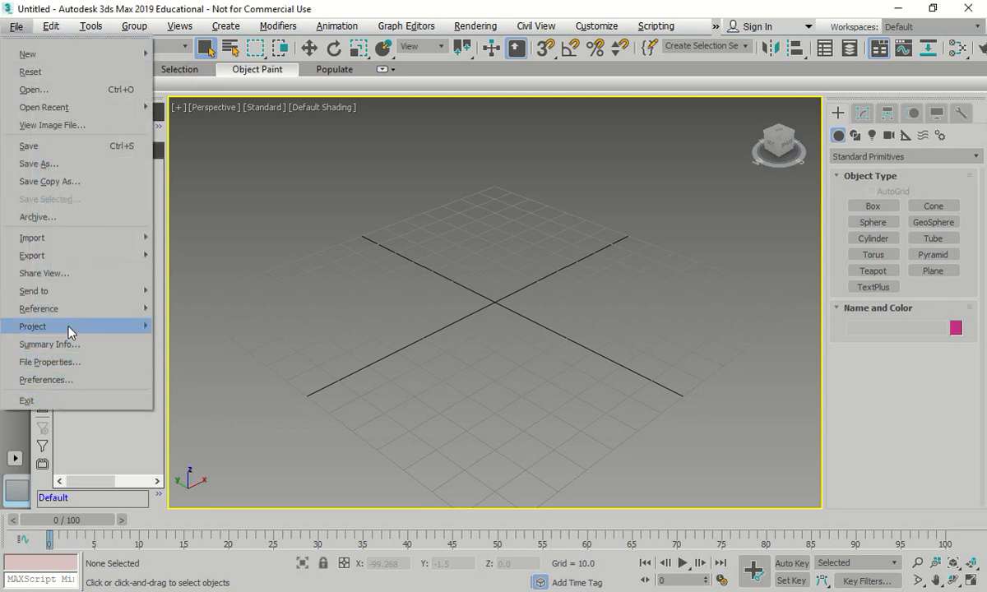
left_click(76, 165)
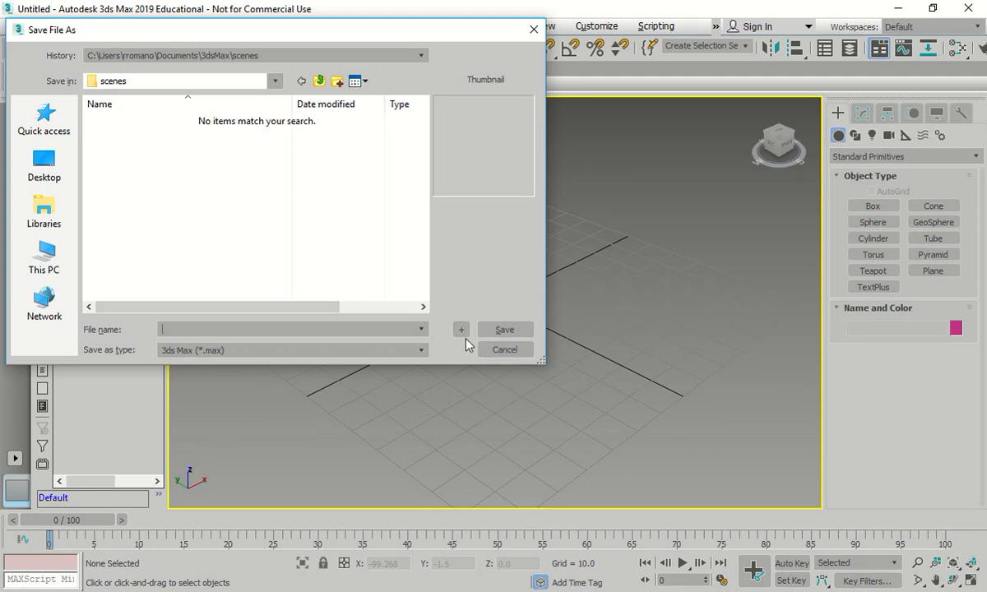
left_click(508, 352)
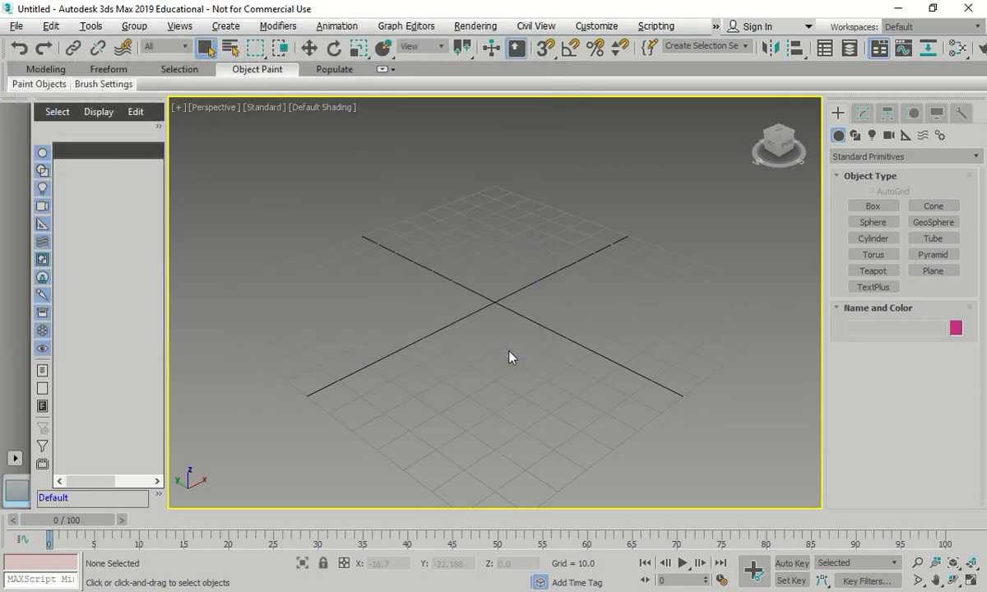
- Examine the file handling and auto backup options in the Files preferences, and close the settings unchanged
left_click(16, 28)
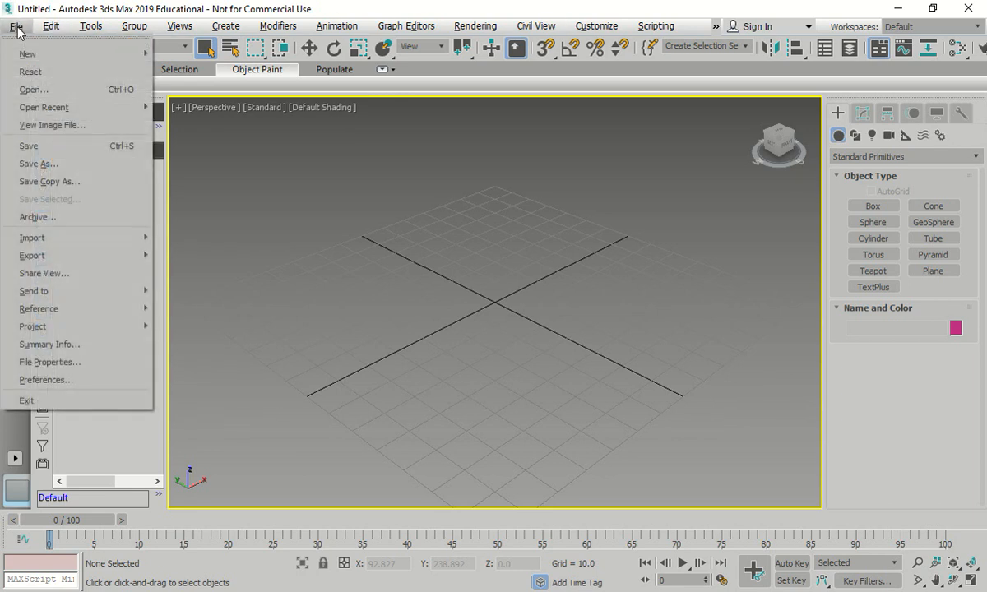
left_click(74, 379)
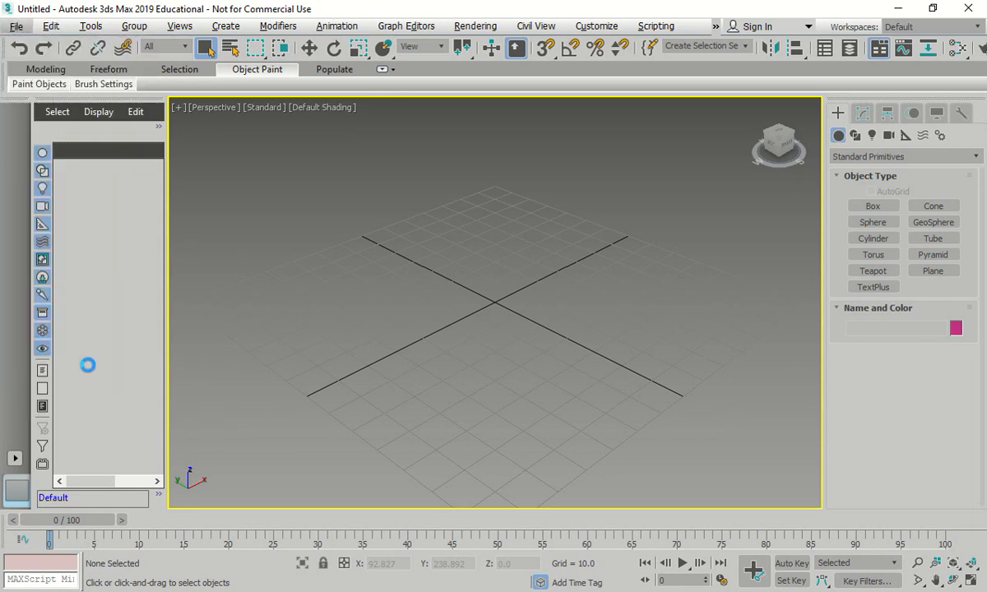
left_click(351, 97)
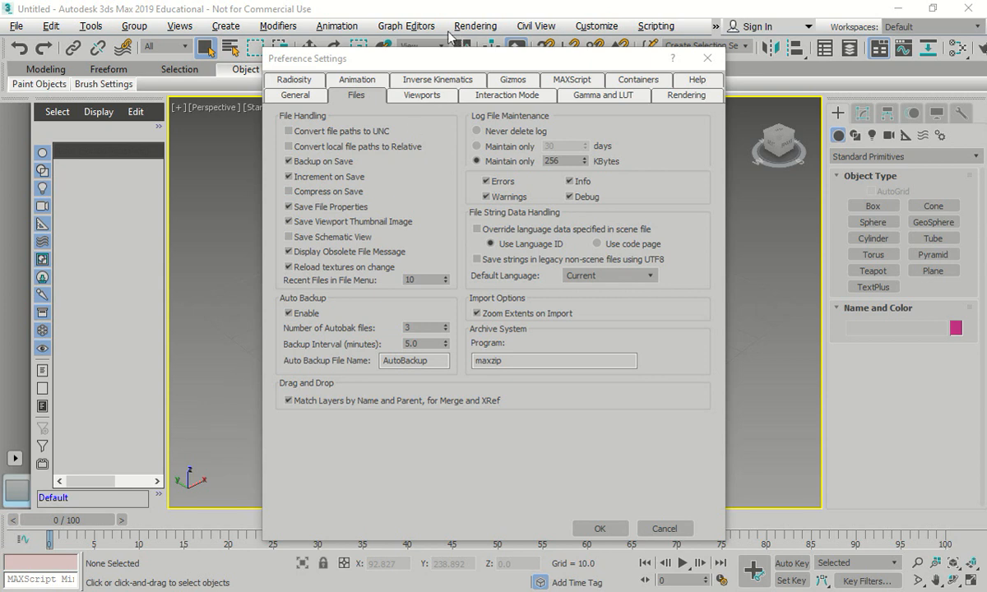
left_click(707, 58)
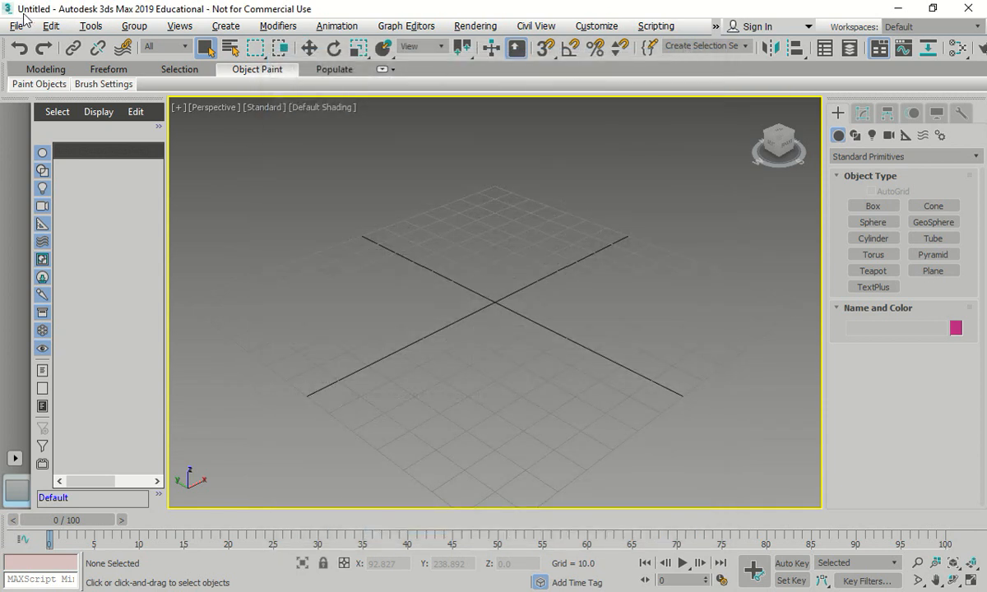
- Reopen the preference settings to examine the General and Files options, including Increment on Save, and accept the dialog
left_click(18, 26)
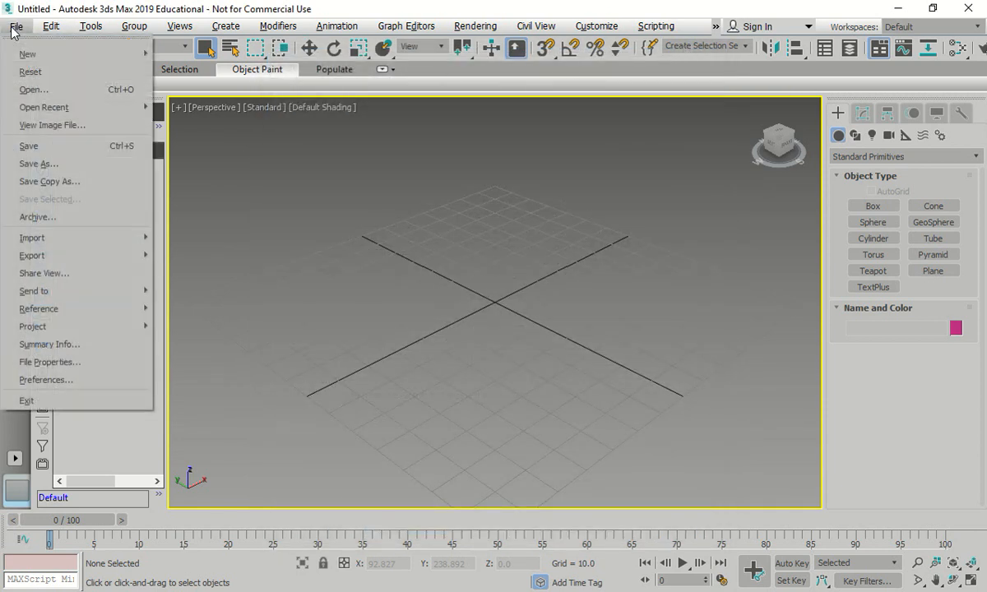
left_click(76, 381)
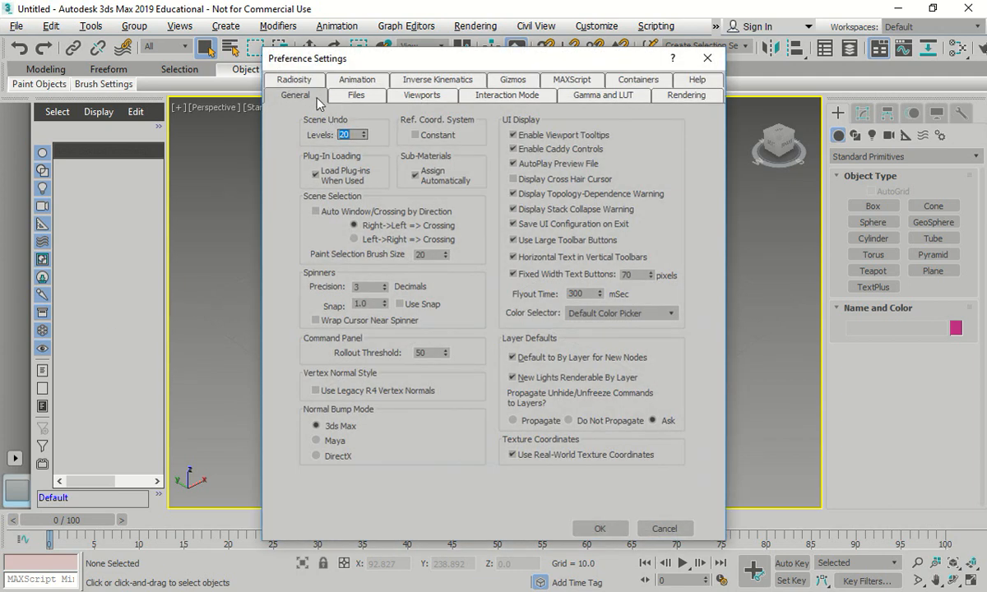
left_click(362, 99)
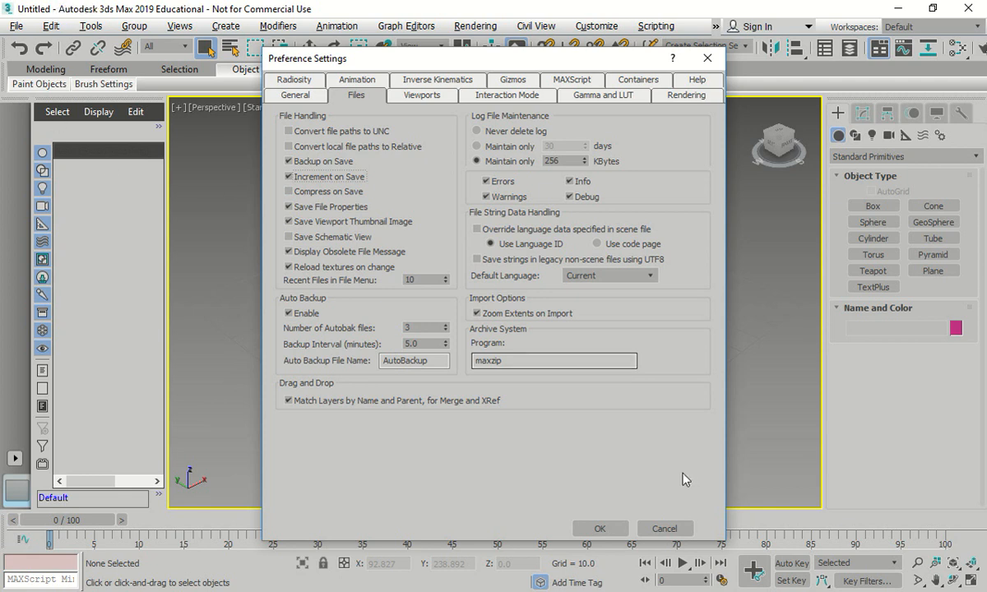
left_click(619, 529)
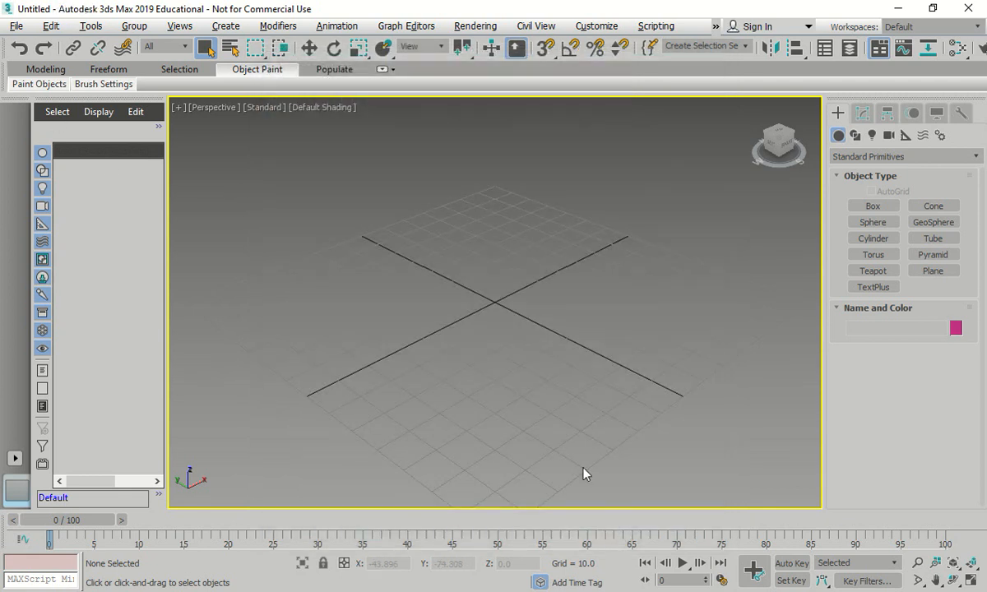
- Examine the scene undo levels in the General preferences and look through the Files, Viewports and Interaction Mode preferences
left_click(16, 25)
left_click(66, 380)
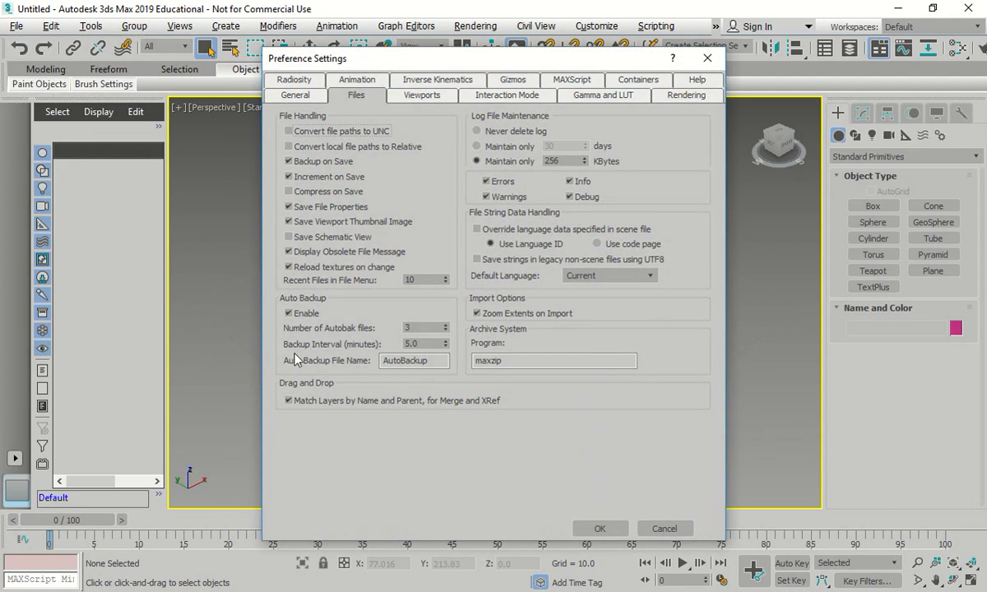
left_click(289, 93)
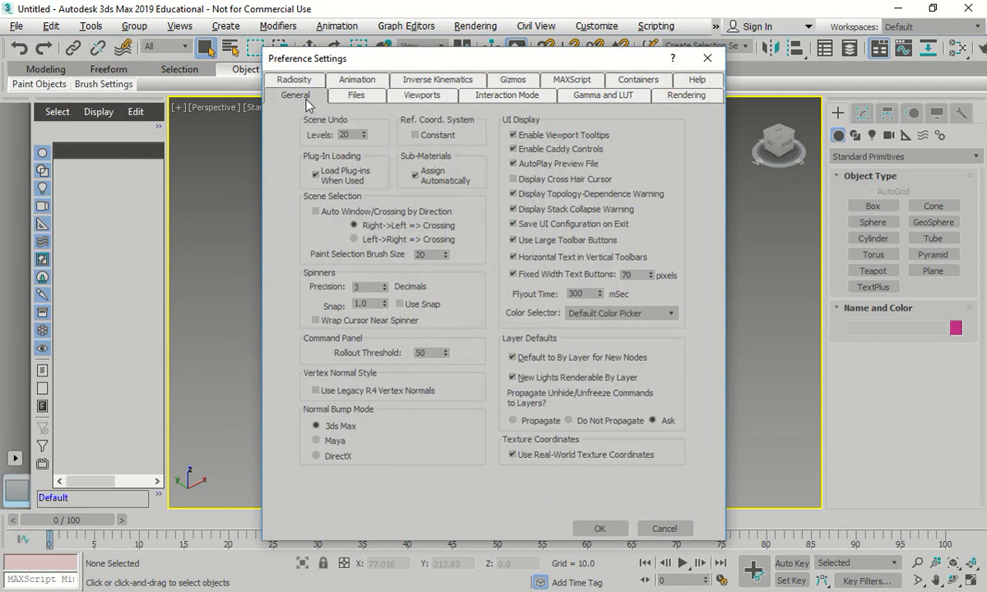
double_click(342, 134)
left_click(342, 98)
left_click(422, 95)
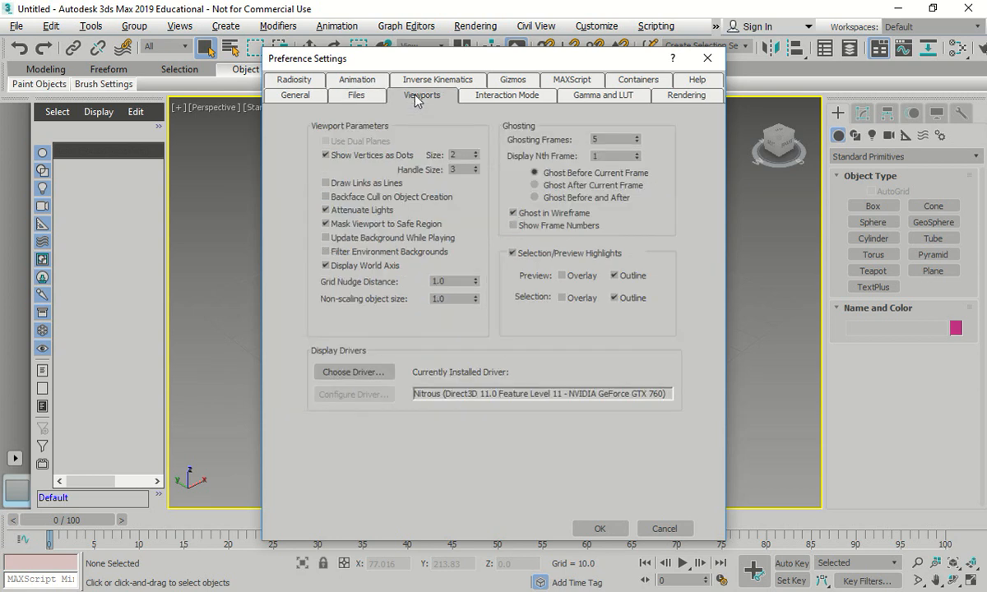
left_click(508, 96)
left_click(707, 59)
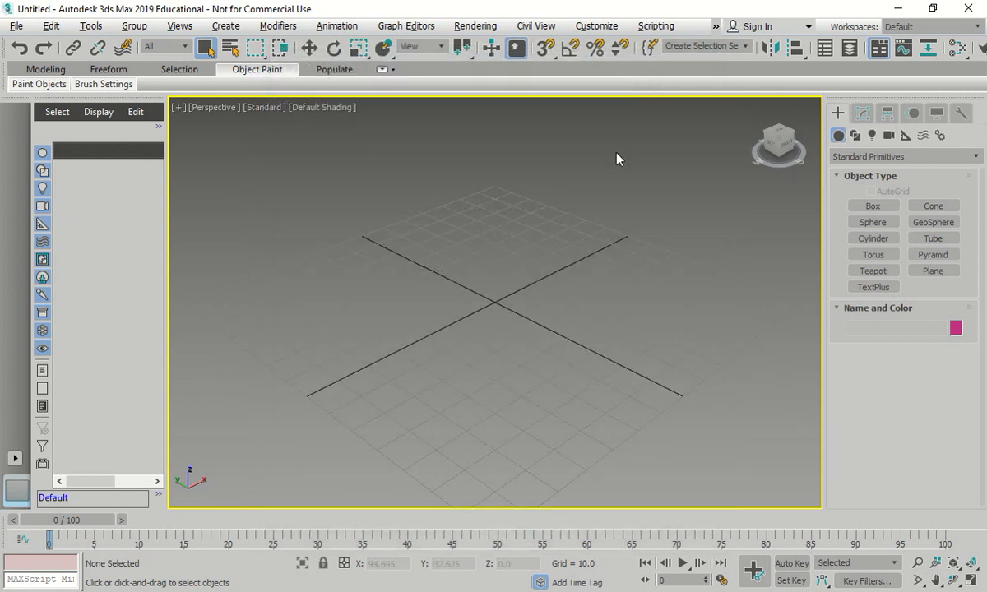
- Apply the ame-dark UI scheme with the DesignVIZ.ART initial tool settings
left_click(596, 26)
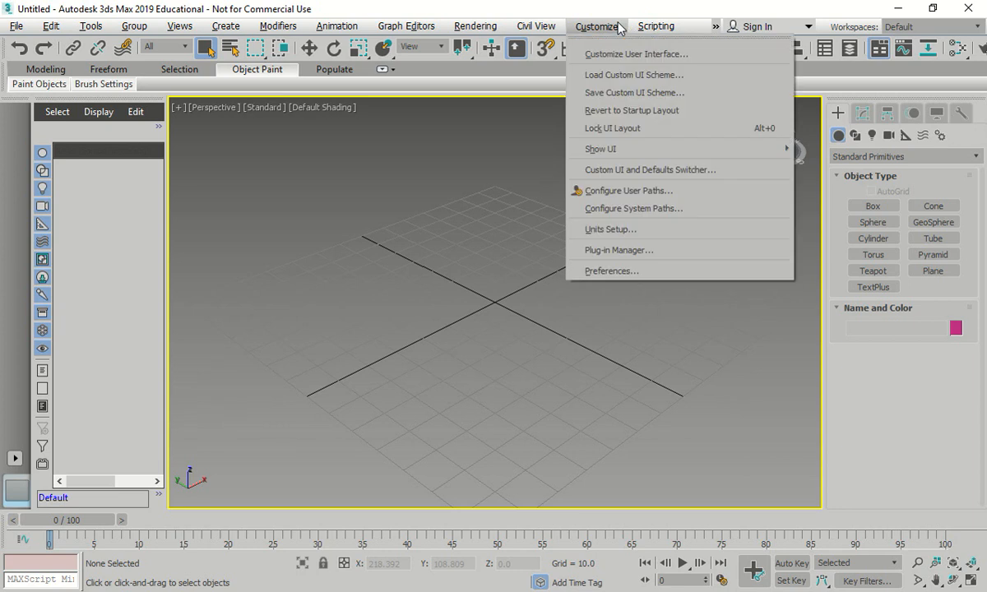
left_click(634, 171)
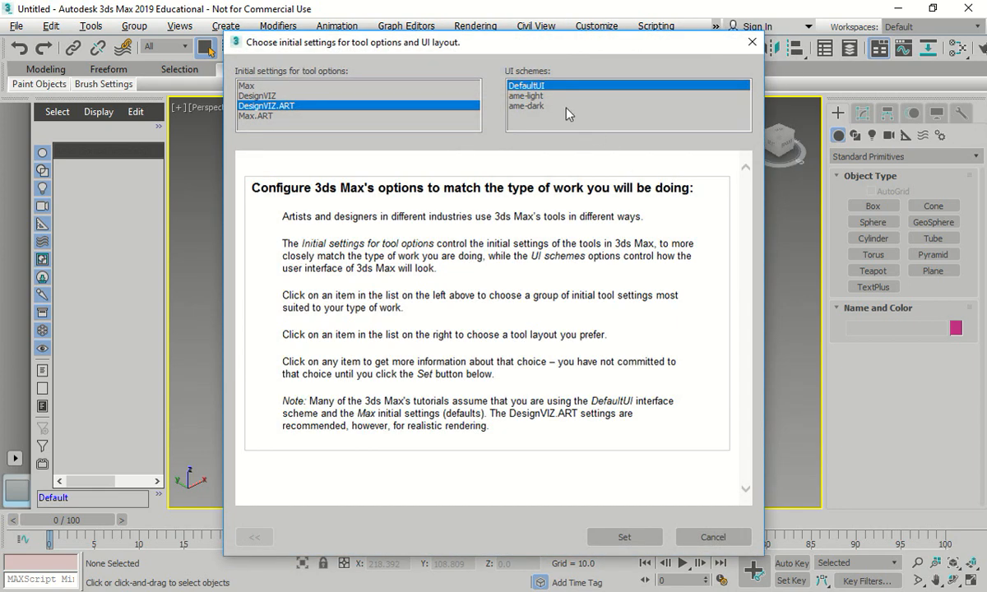
left_click(531, 107)
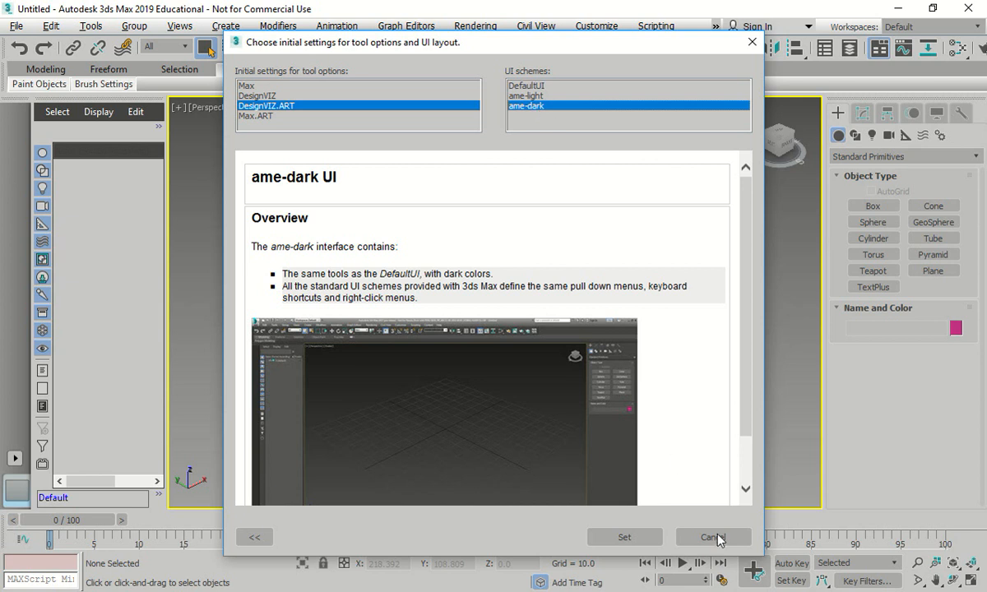
left_click(624, 537)
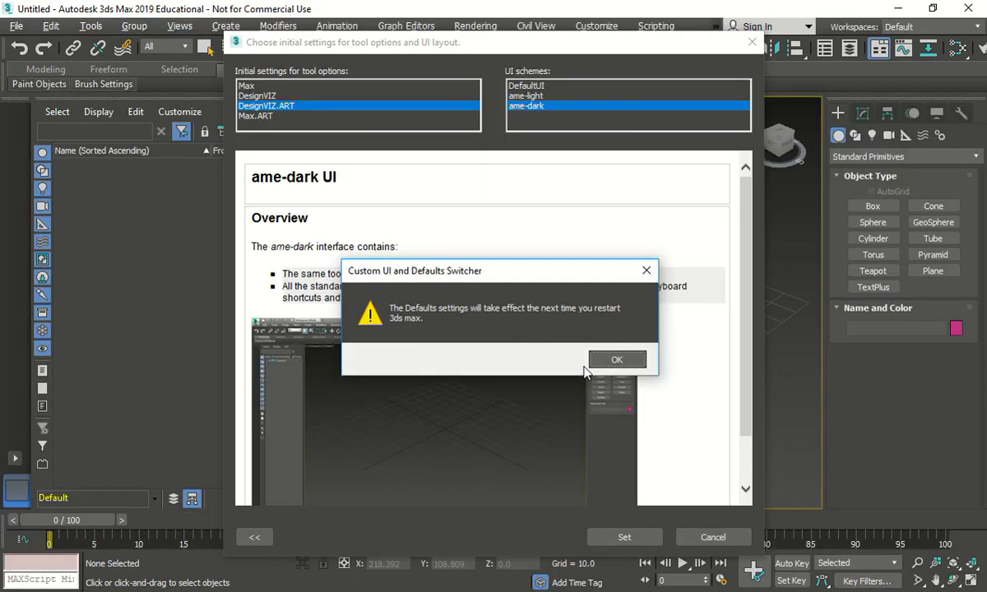
left_click(615, 362)
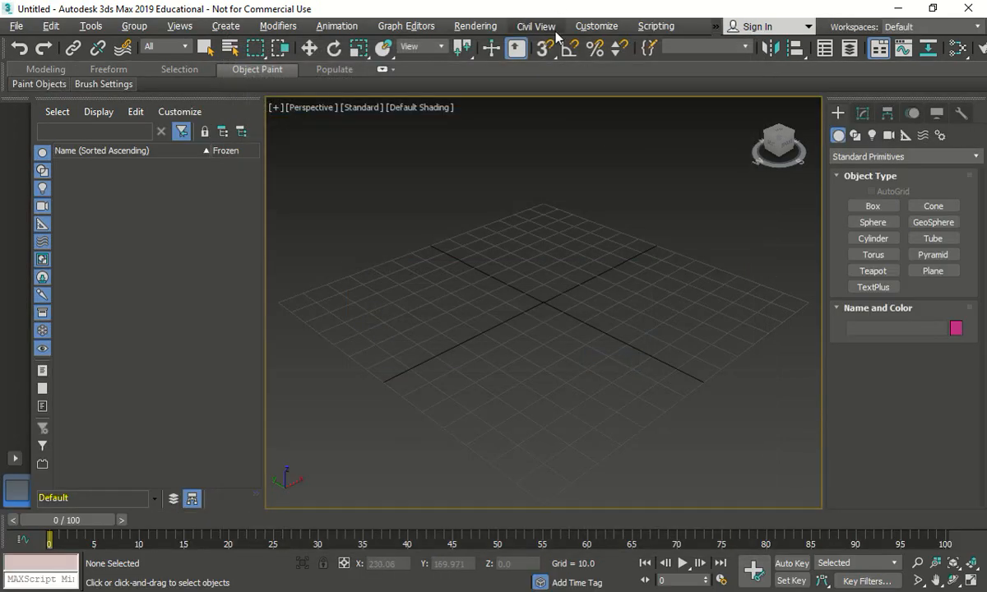
- Apply the ame-light UI scheme with the DesignVIZ.ART initial tool settings
left_click(583, 26)
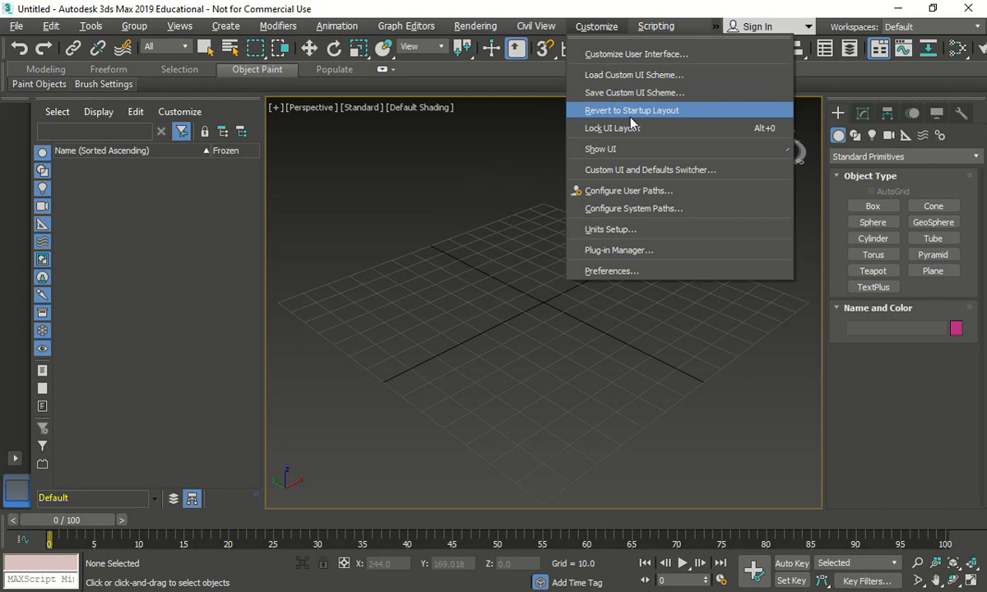
left_click(635, 169)
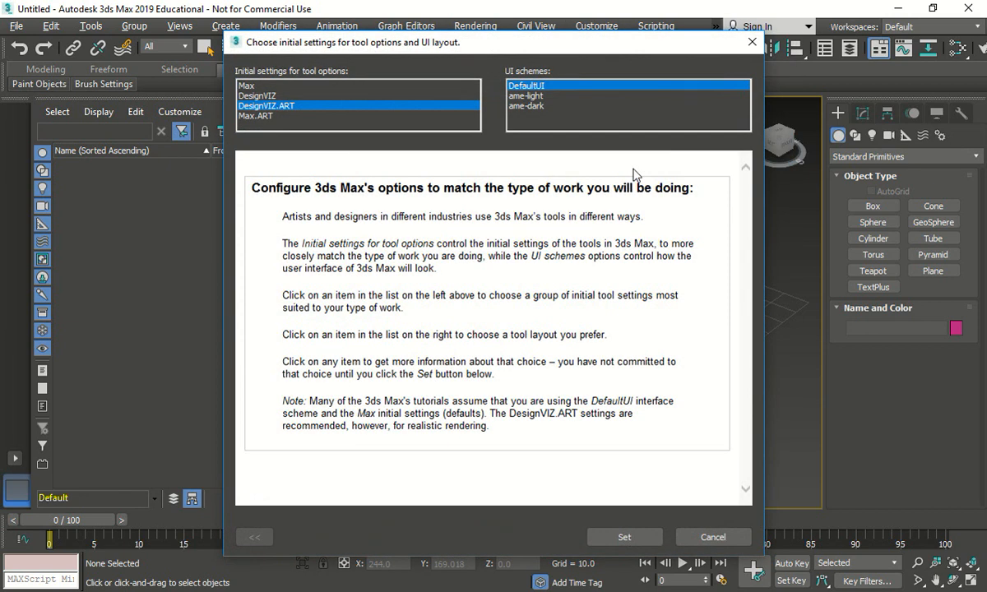
left_click(524, 97)
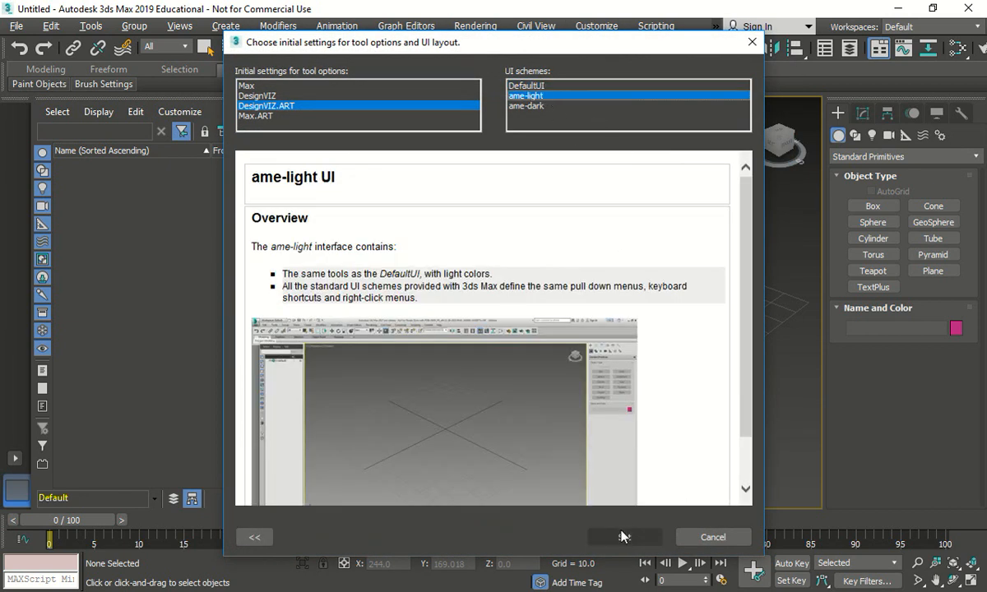
left_click(622, 537)
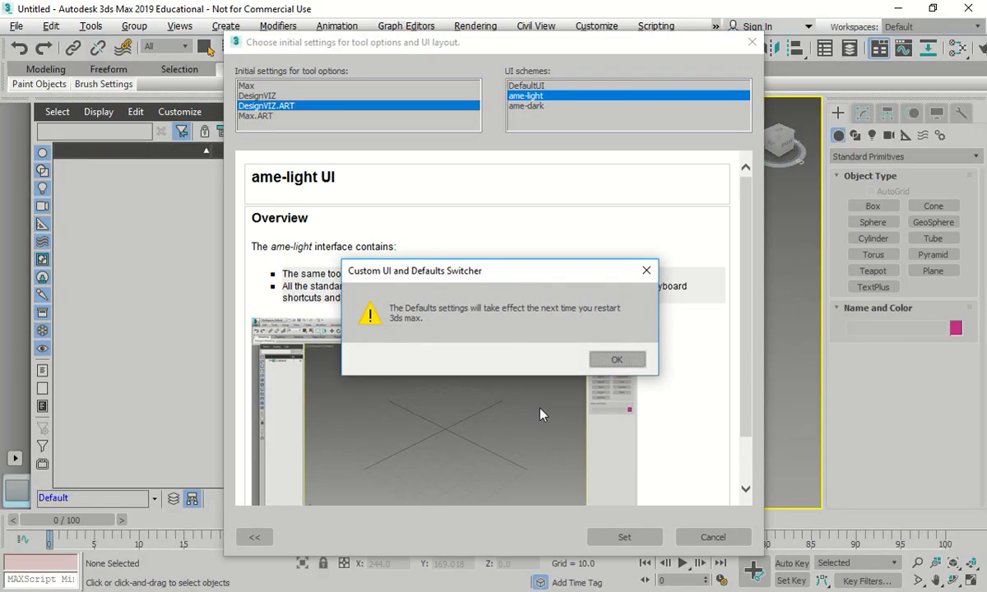
left_click(615, 361)
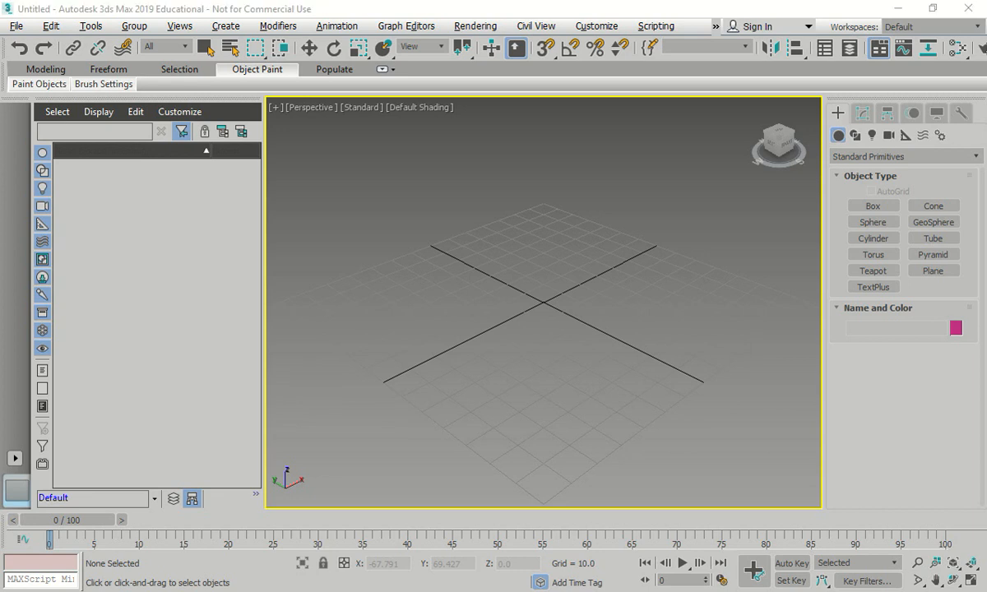
- Reset the untitled scene to its startup settings and confirm the reset
left_click(16, 26)
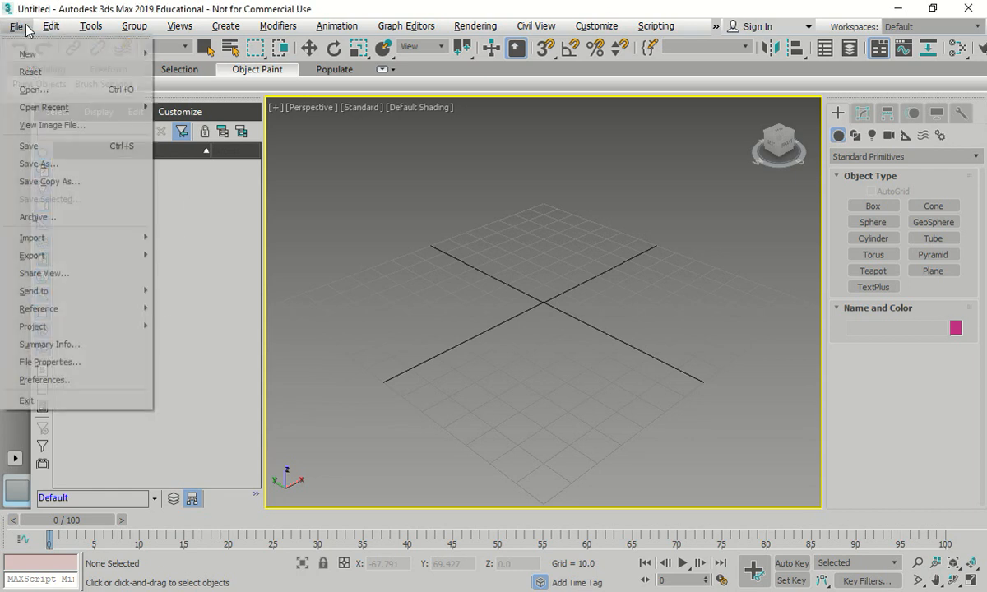
left_click(45, 73)
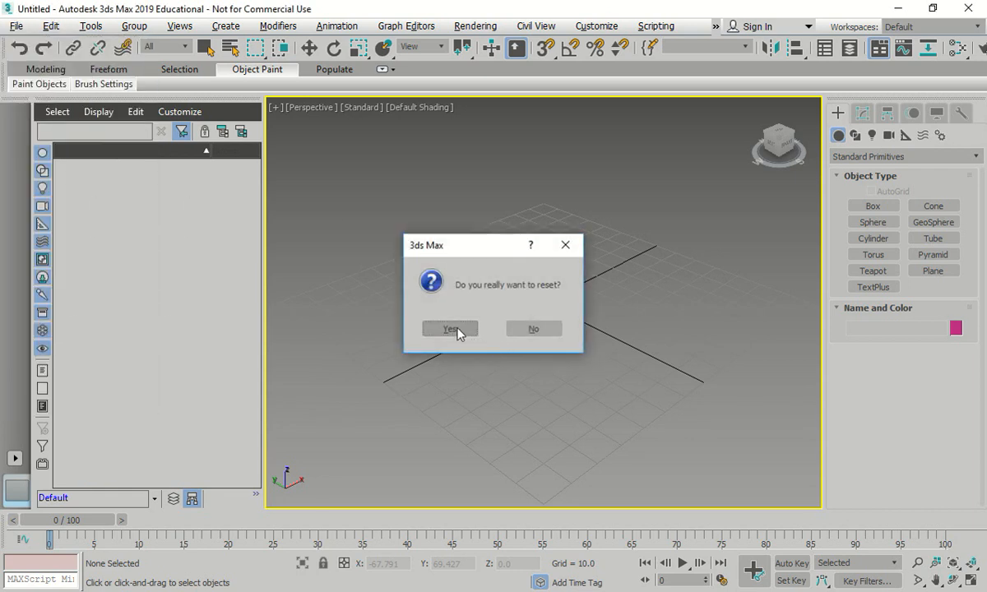
left_click(454, 330)
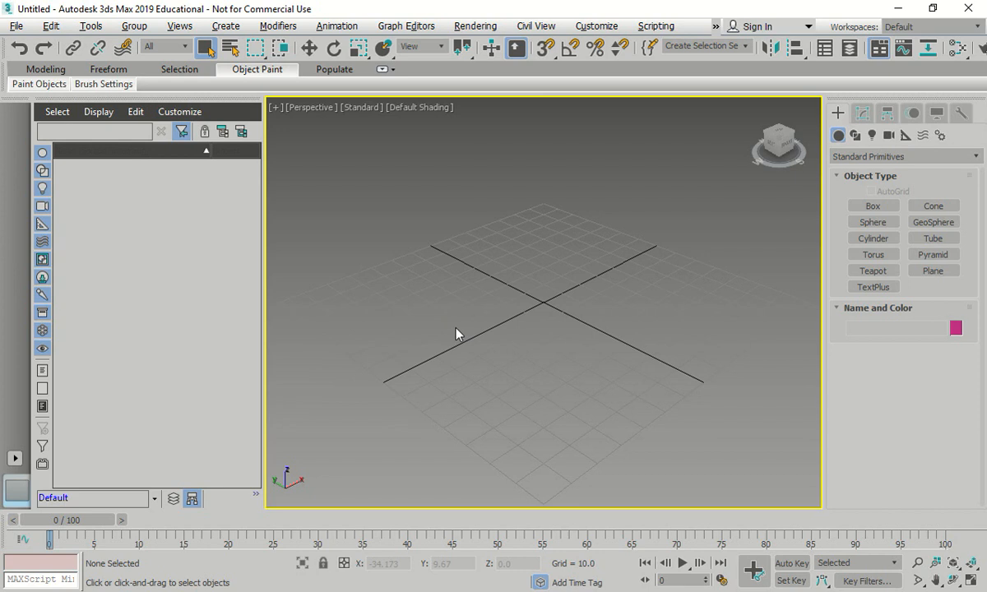
- Try the Metric and US Standard display unit scales, and set the display units to Generic Units
left_click(597, 27)
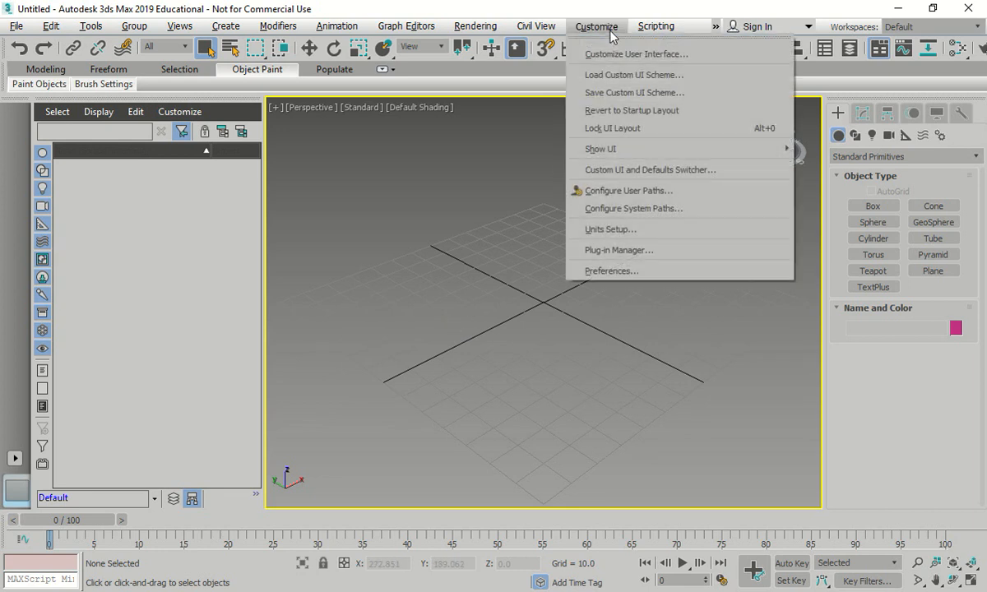
left_click(610, 231)
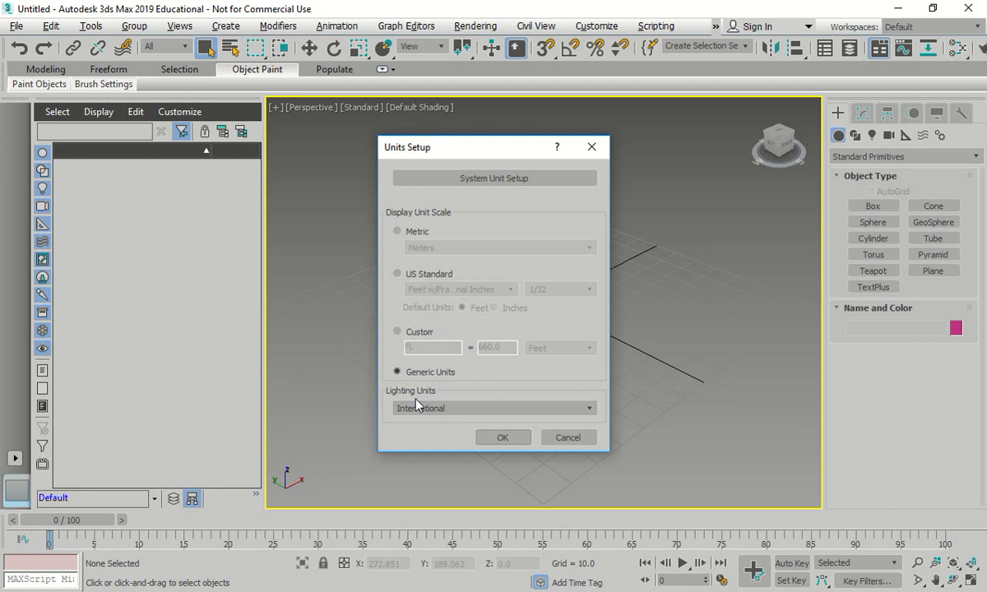
left_click(399, 233)
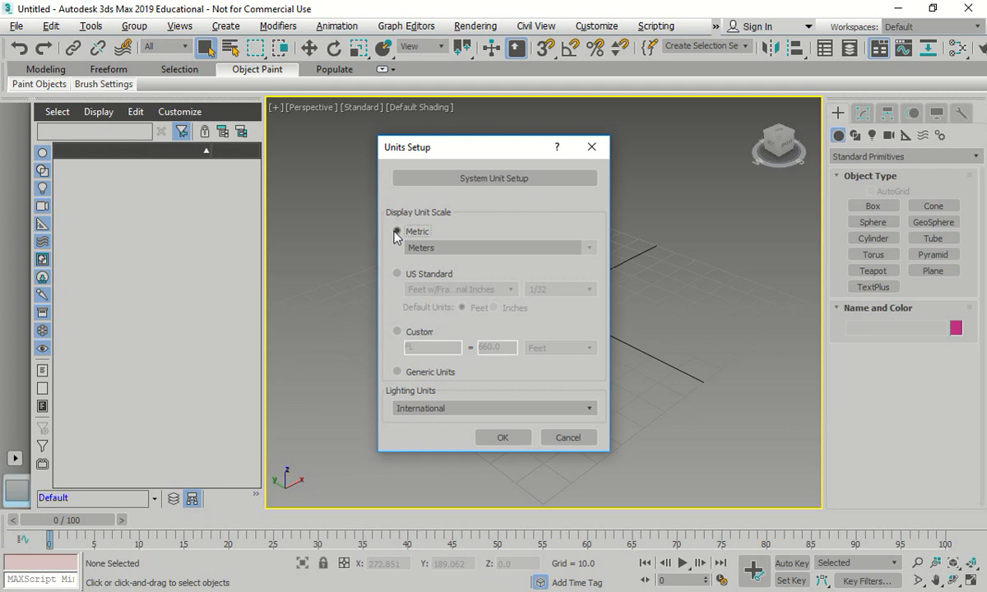
left_click(398, 275)
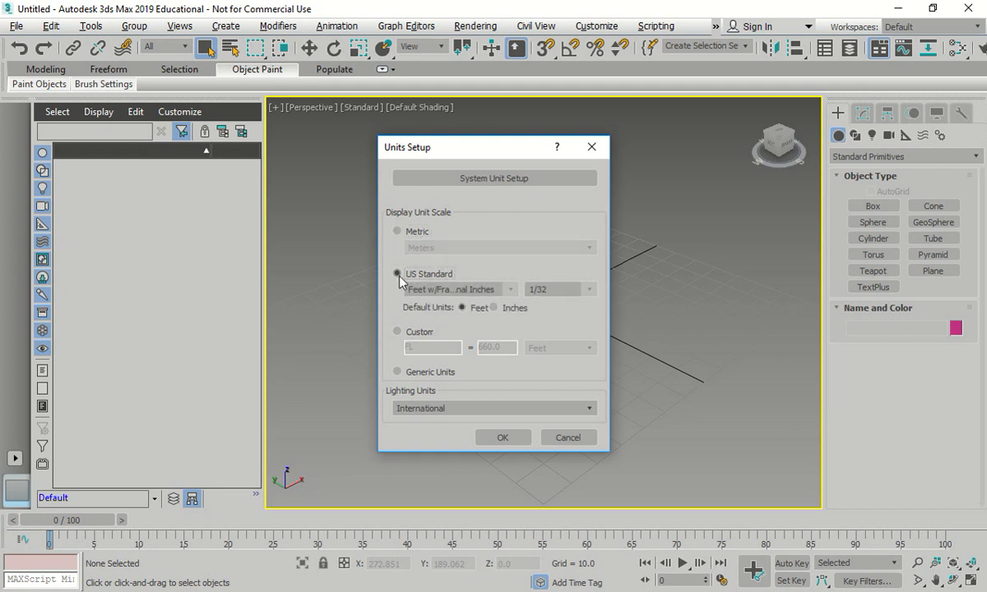
left_click(397, 372)
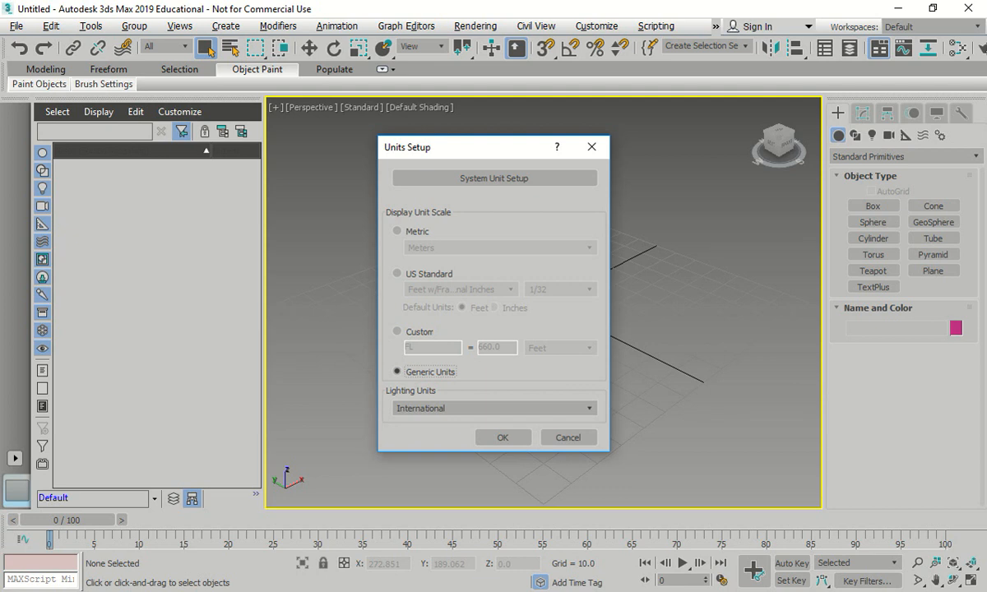
left_click(507, 437)
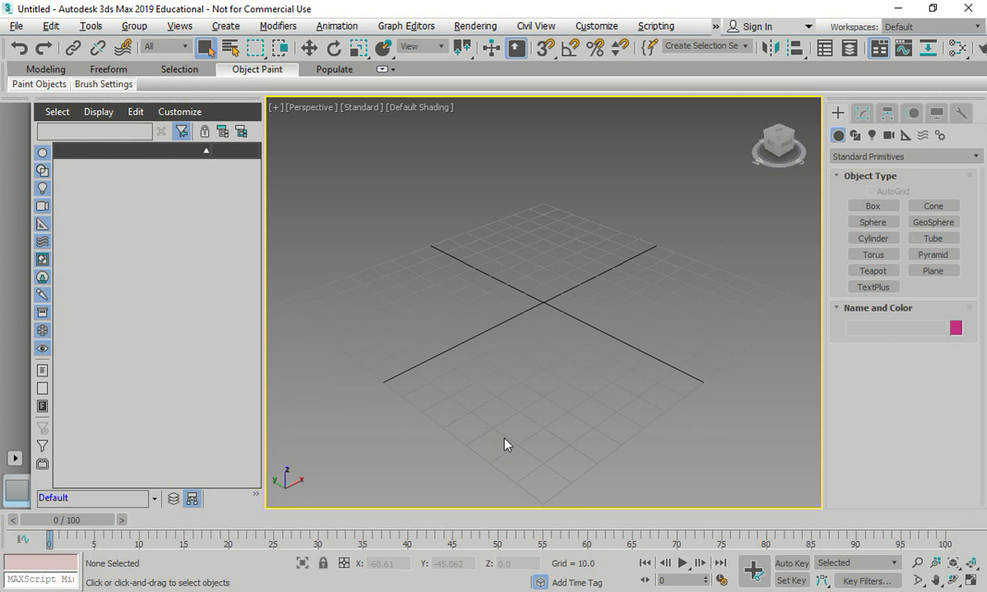
- Review the system unit scale settings without changing them and accept the existing Generic Units setup
left_click(605, 29)
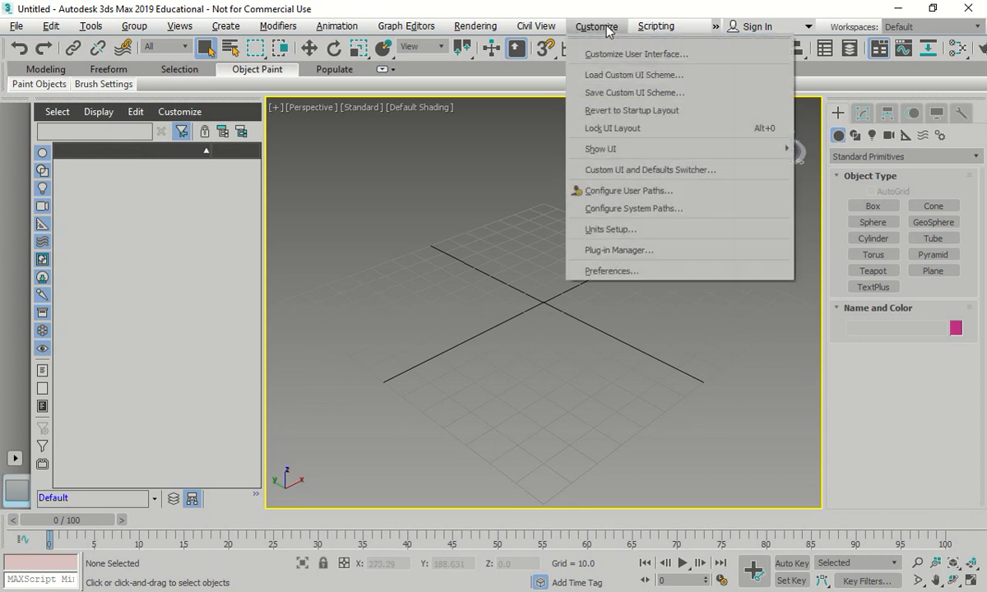
left_click(609, 230)
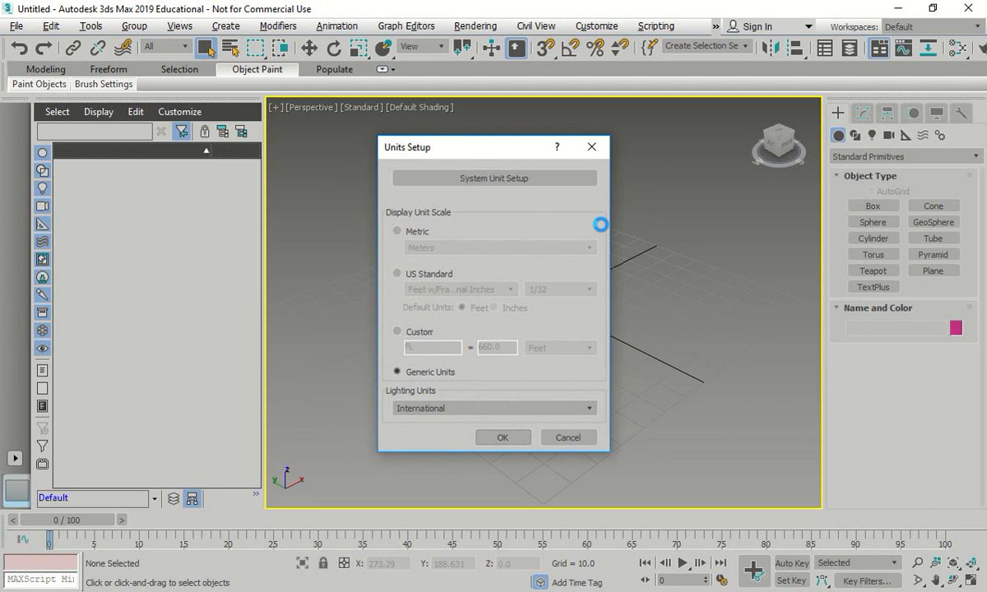
left_click(482, 177)
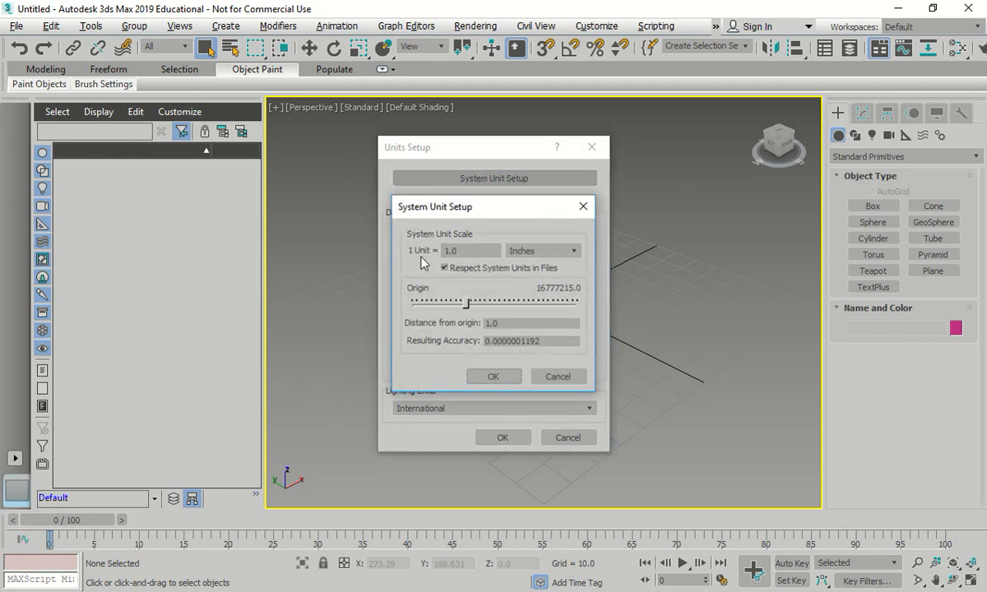
left_click(584, 207)
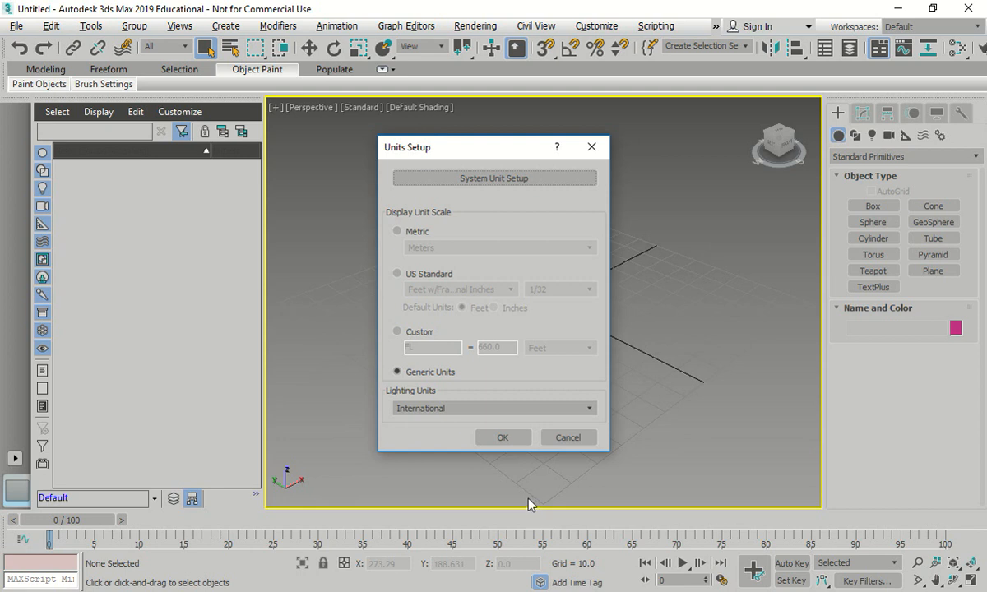
left_click(500, 439)
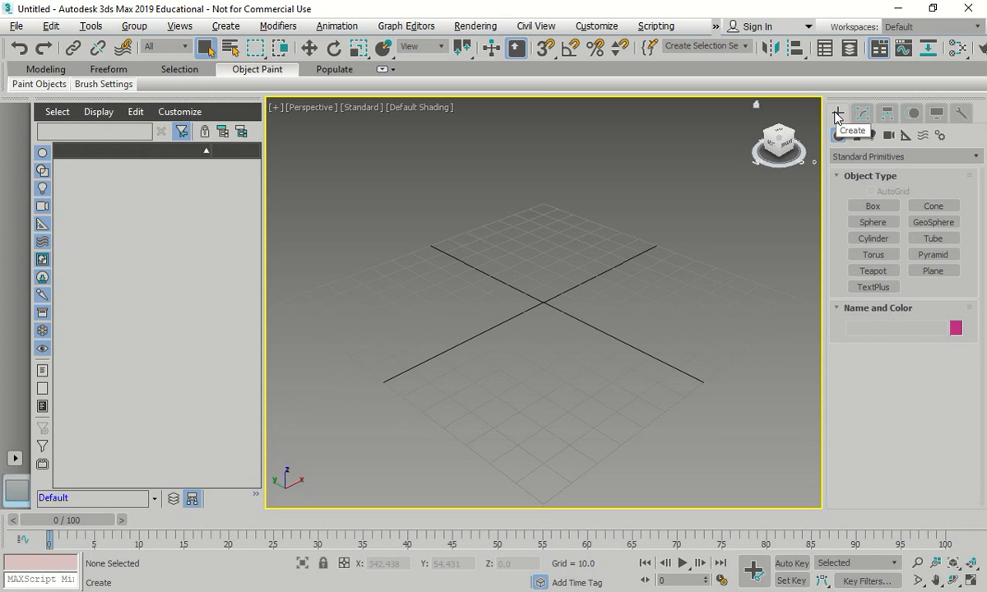
- Create a box about 46.6 long, 80.4 wide and 23.9 high across the middle of the Perspective grid
left_click(871, 206)
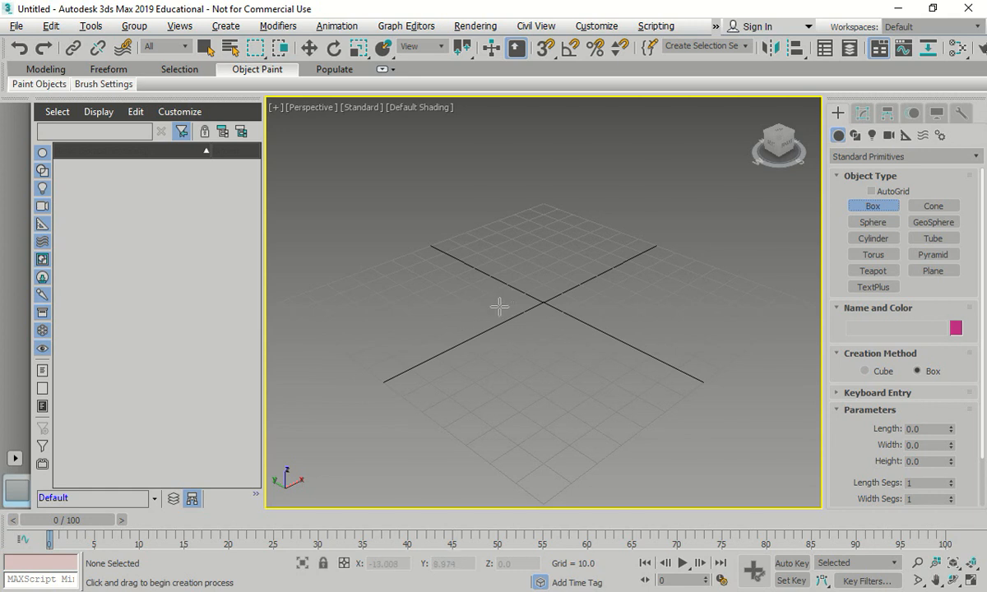
left_click(455, 329)
left_click_drag(454, 329, 698, 296)
left_click(701, 224)
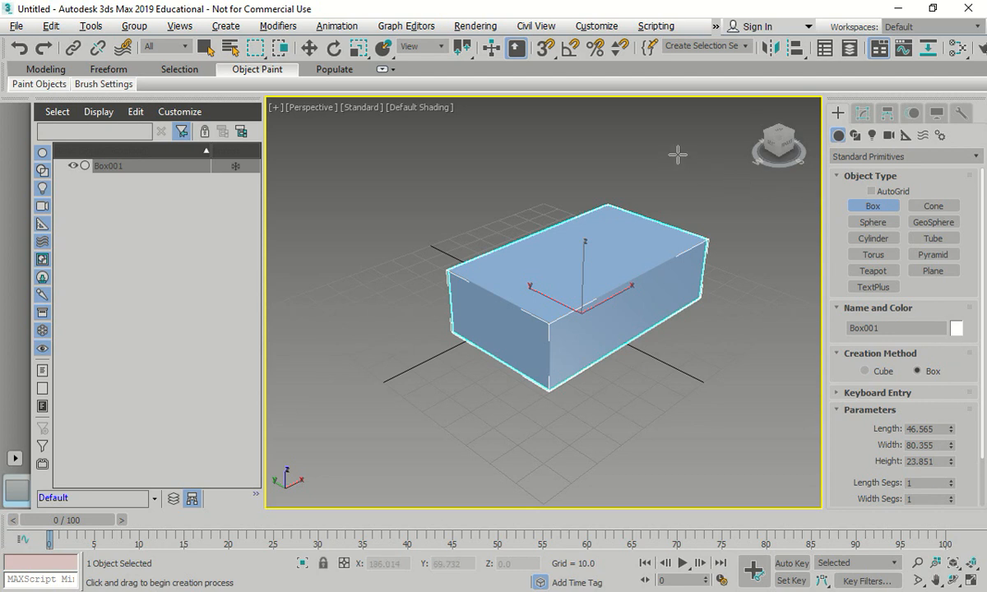
scroll(539, 259, "down", 2)
scroll(559, 277, "up", 2)
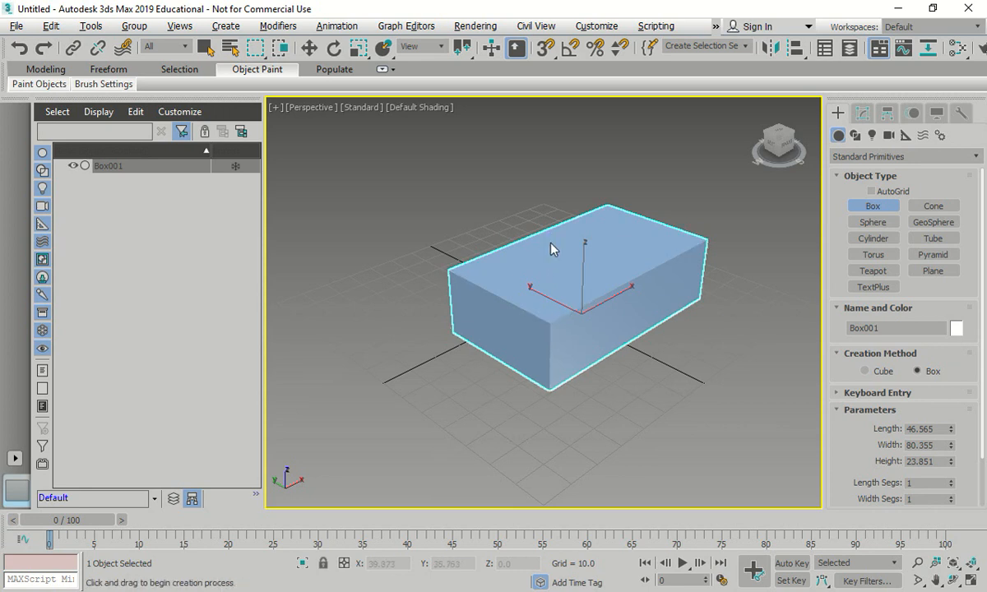
- Toggle the Edged Faces display of the box on and off in the Perspective view
key("F4")
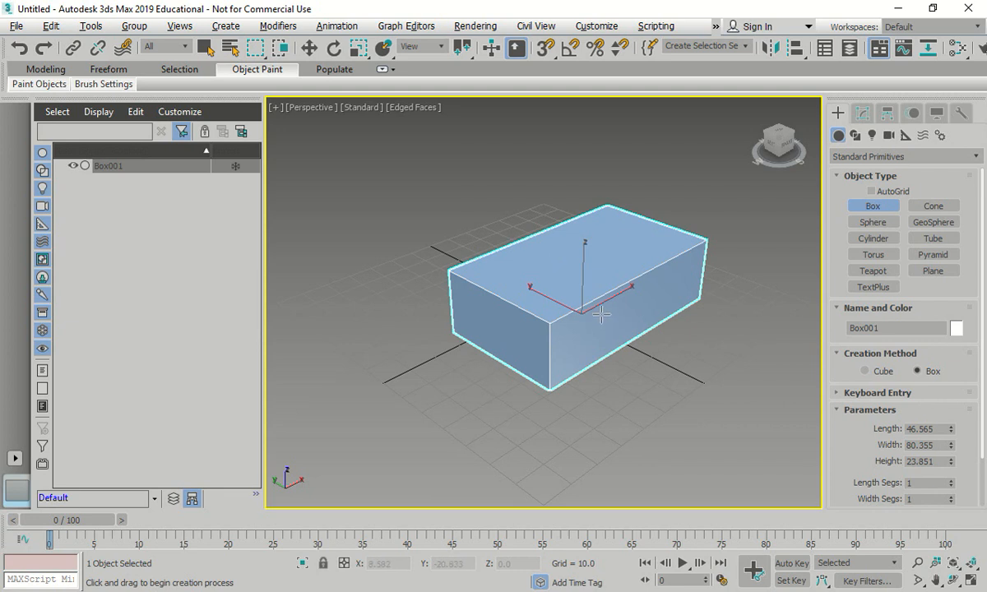
key("F4")
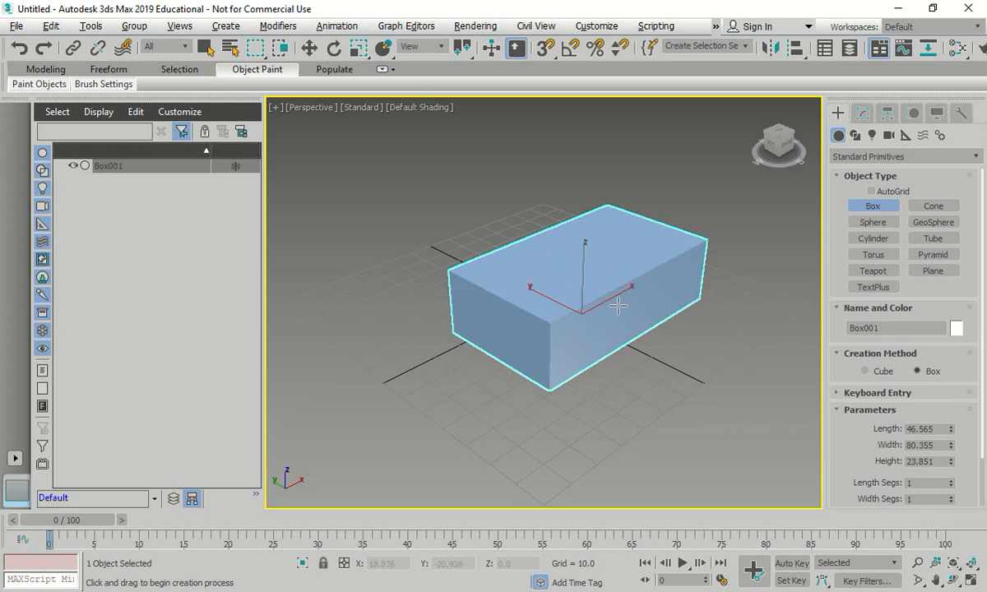
key("F4")
key("F4")
- Set the Perspective viewport shading to Clay and toggle the grid, leaving it hidden
left_click(407, 107)
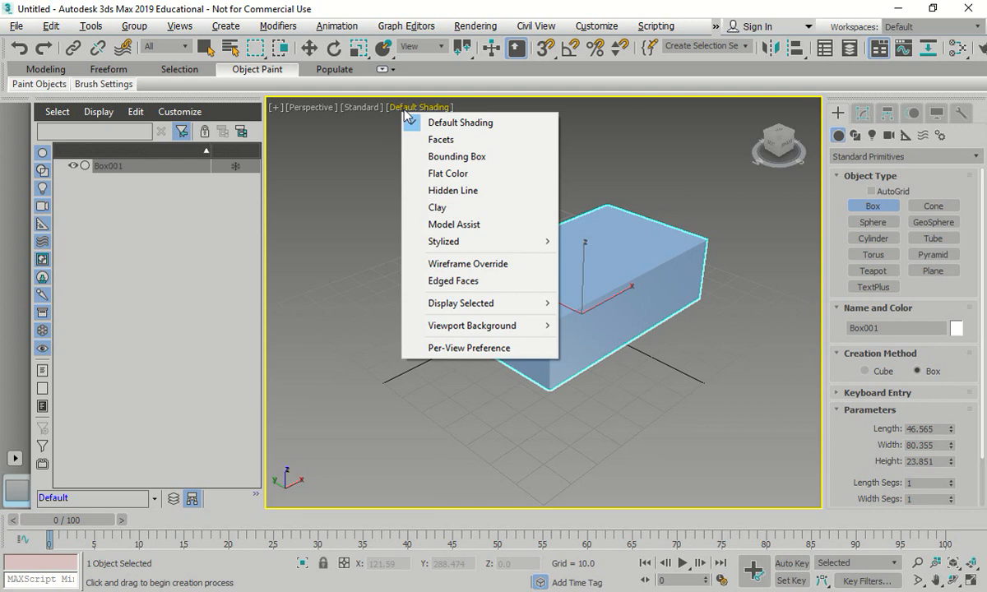
left_click(419, 207)
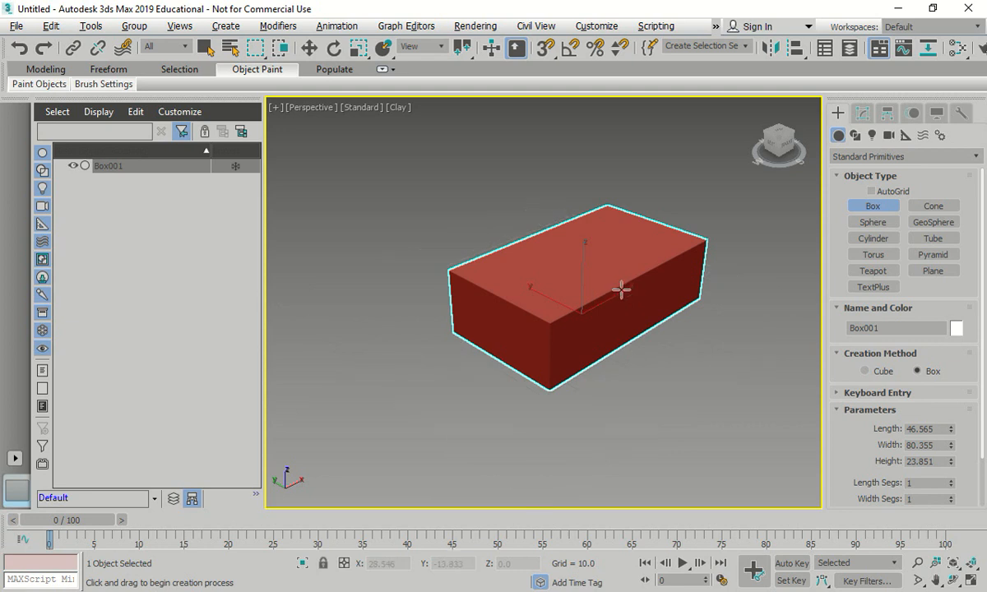
key("g")
key("g")
key("g")
key("g")
- Examine the box from different distances and angles by orbiting, zooming and panning the Perspective view
middle_click_drag(626, 260, 616, 286, "alt")
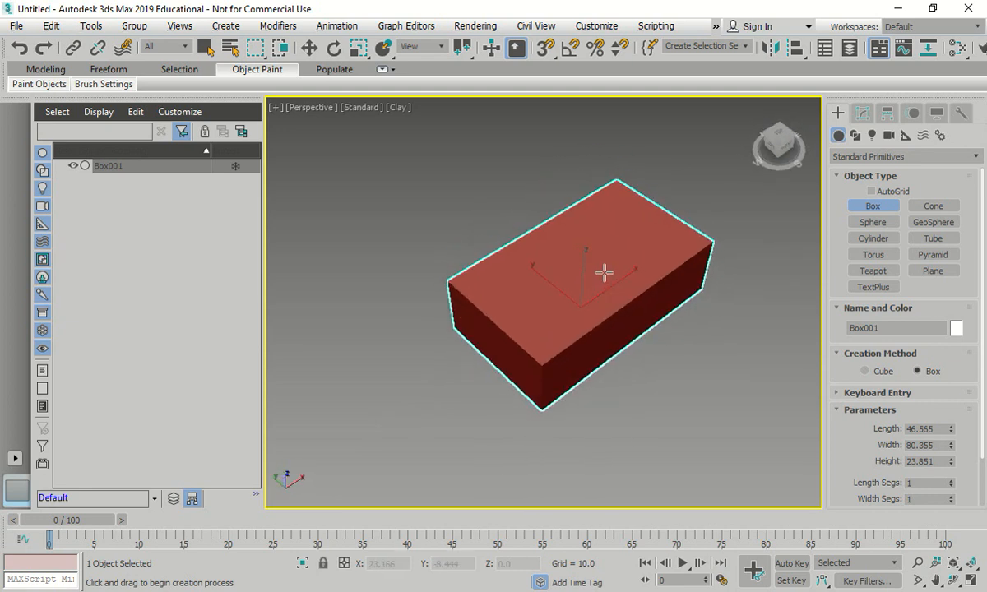
scroll(607, 265, "up", 4)
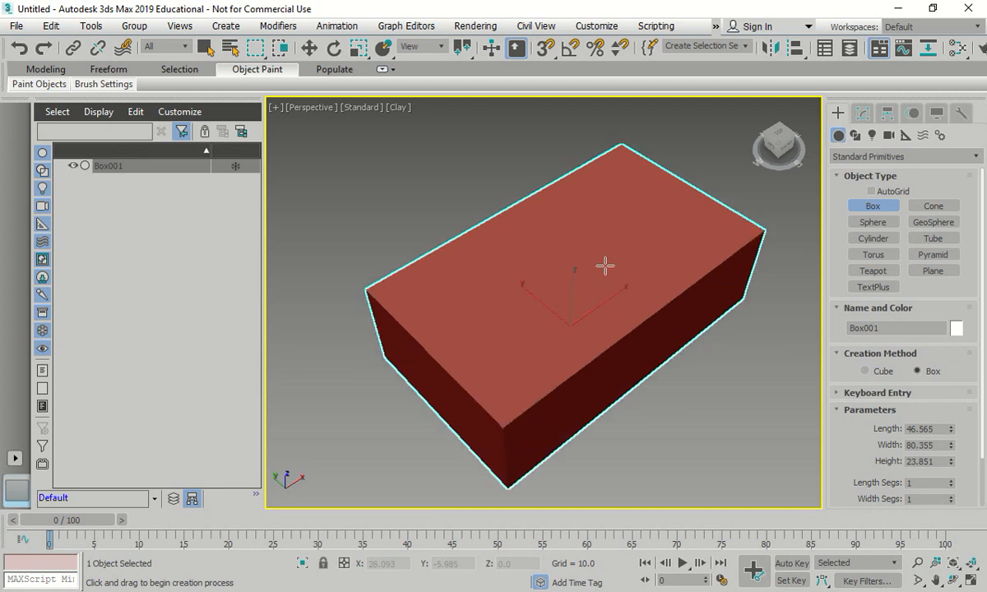
scroll(597, 266, "down", 6)
scroll(590, 266, "up", 8)
scroll(588, 268, "up", 2)
scroll(588, 267, "down", 8)
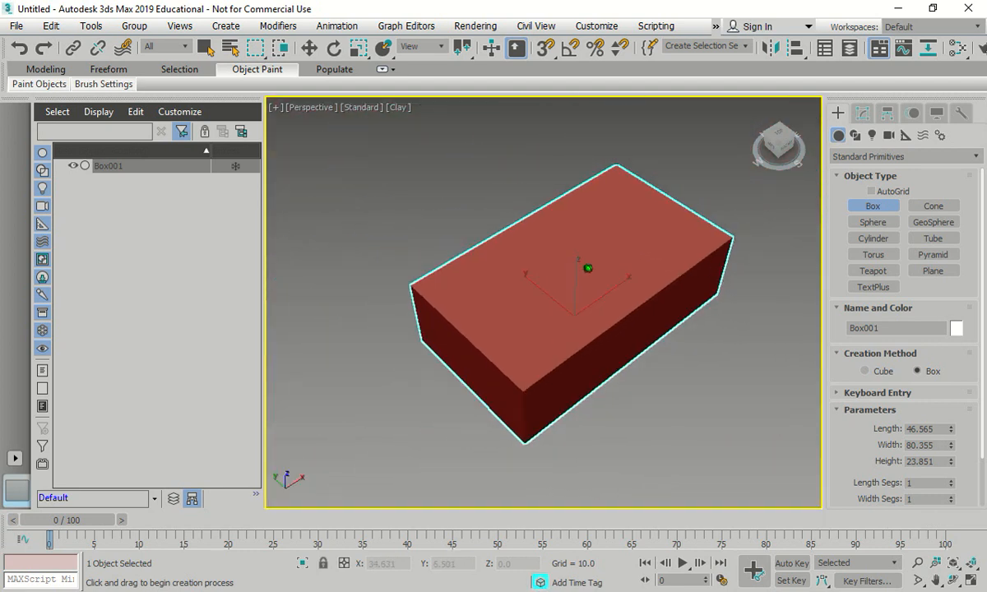
scroll(588, 269, "up", 7)
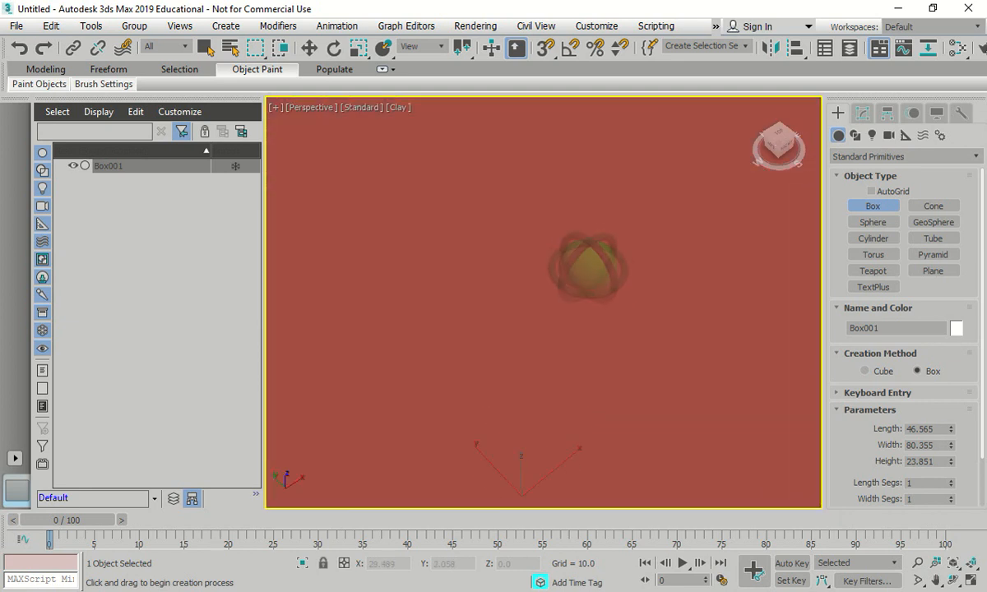
scroll(588, 268, "down", 6)
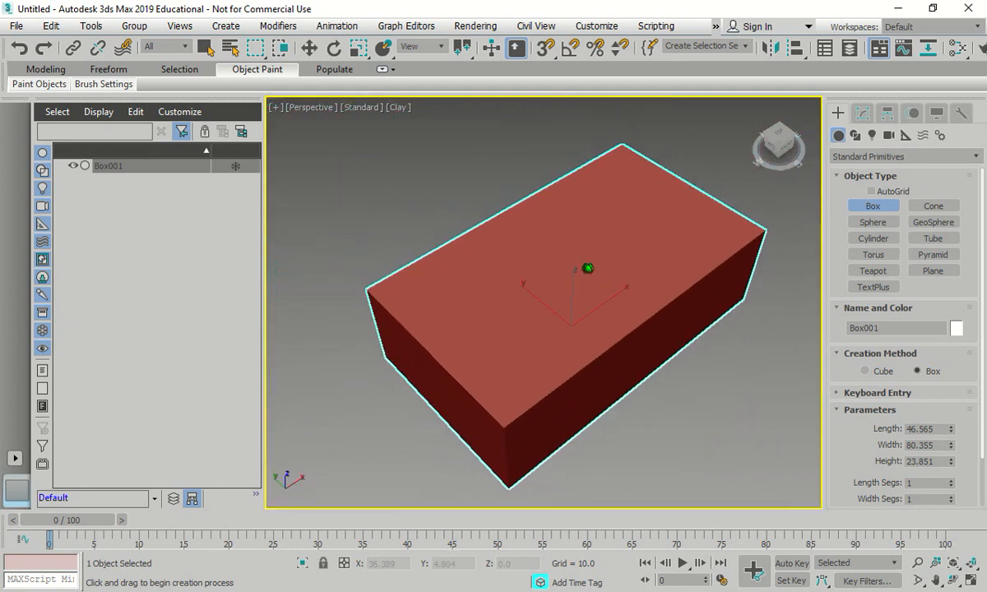
scroll(588, 267, "down", 1)
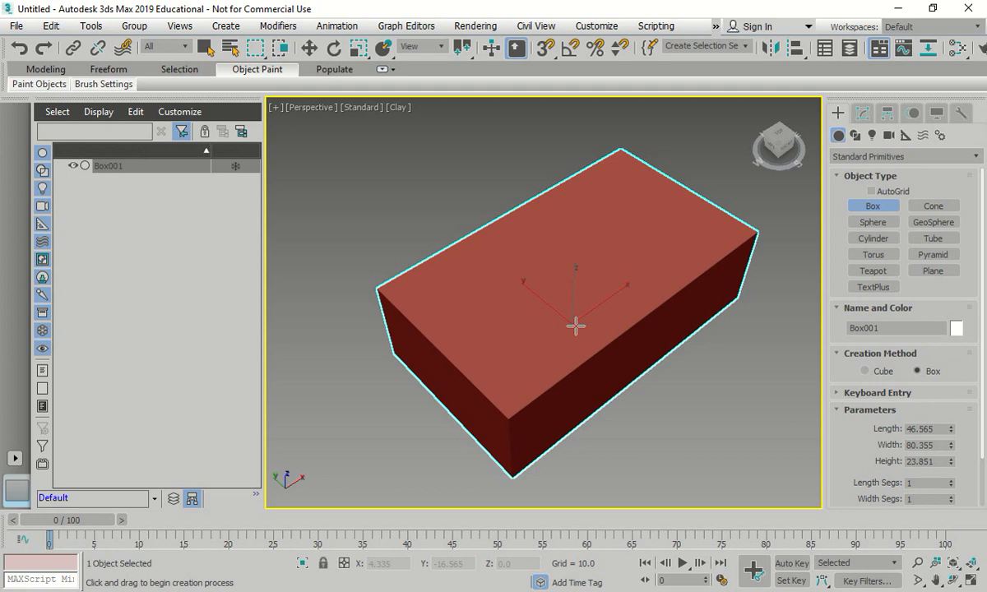
middle_click_drag(426, 313, 479, 305)
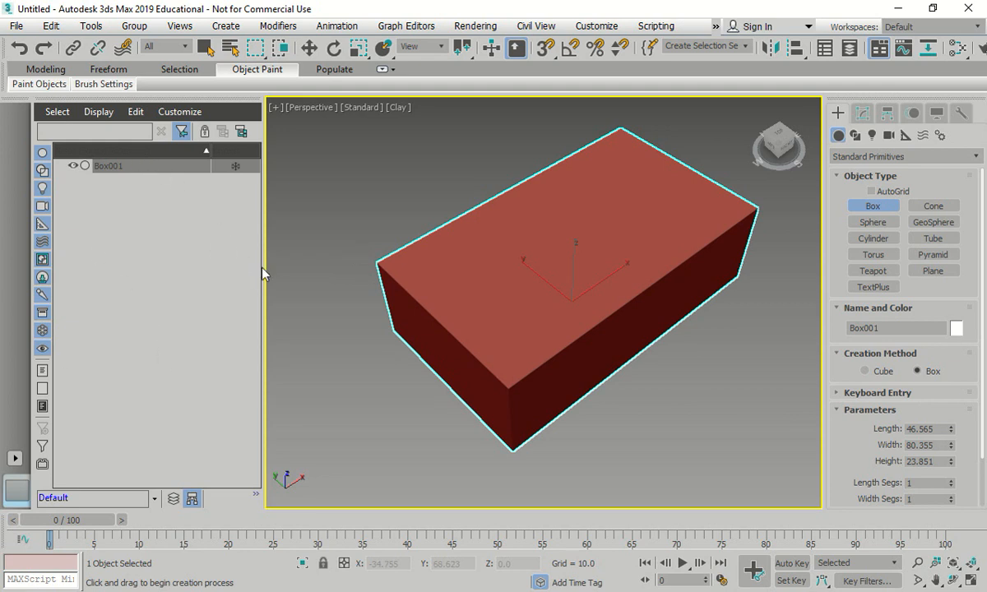
scroll(309, 310, "down", 2)
scroll(343, 299, "up", 1)
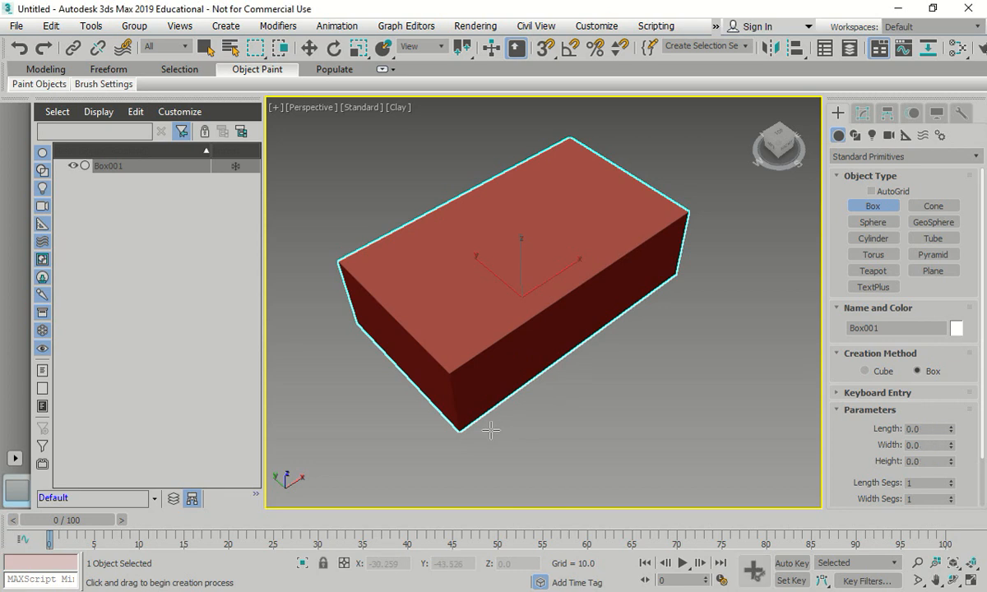
- Activate the Move tool, show the four-viewport layout and maximize the Perspective viewport again
key("w")
key("alt+w")
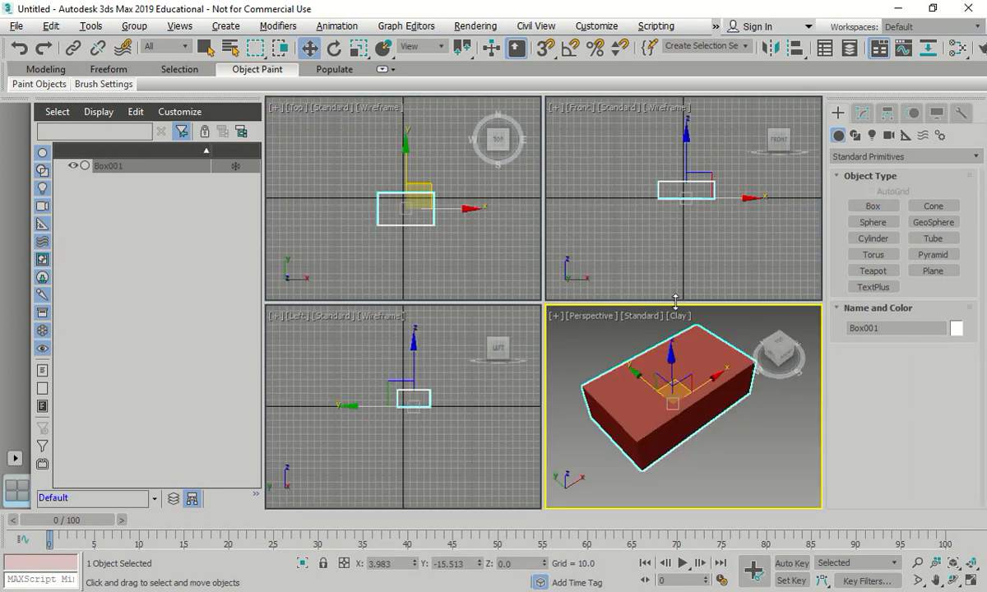
key("alt+w")
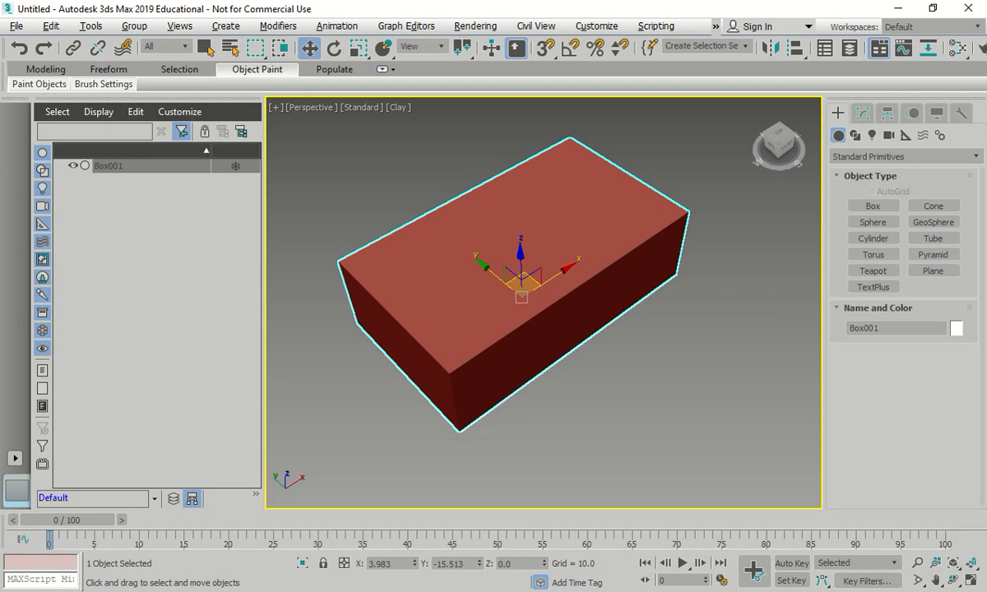
- Practise zooming and orbiting around the box, and return the Perspective view to its home orientation
scroll(436, 295, "down", 2)
scroll(436, 298, "up", 3)
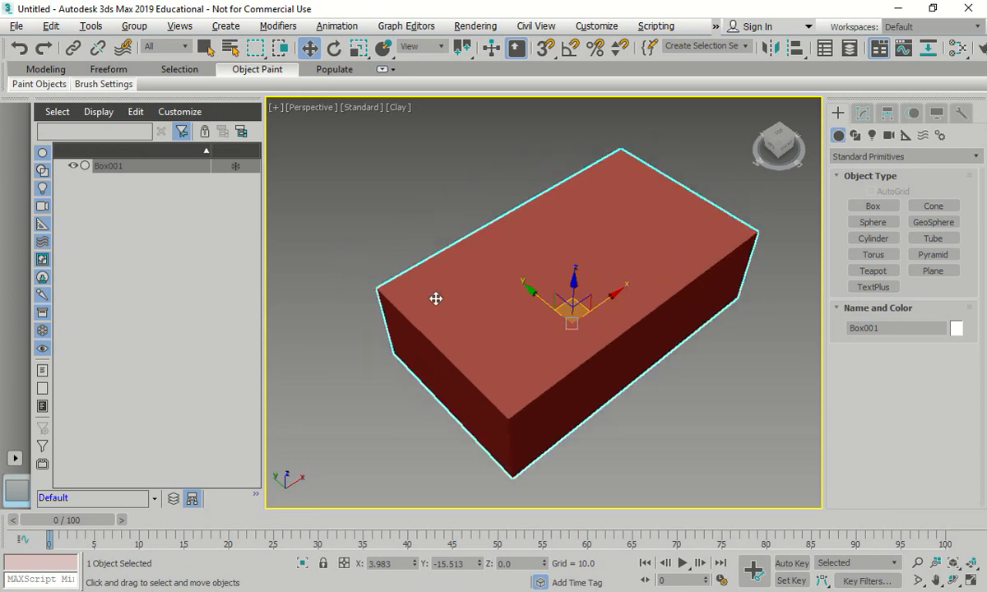
scroll(436, 305, "down", 3)
scroll(432, 299, "up", 1)
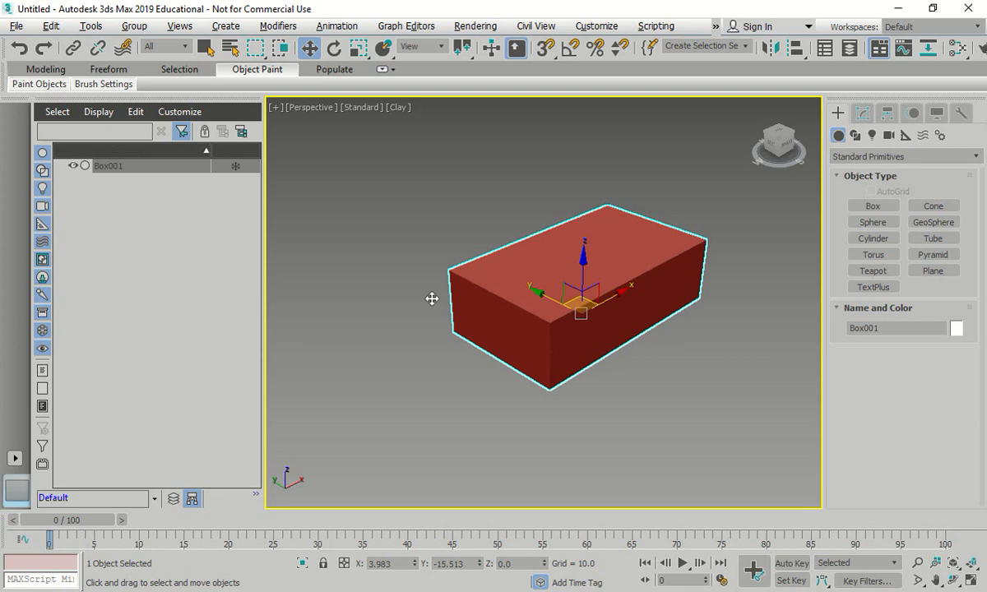
scroll(432, 299, "up", 3)
scroll(432, 299, "down", 4)
scroll(431, 299, "up", 3)
scroll(432, 299, "down", 1)
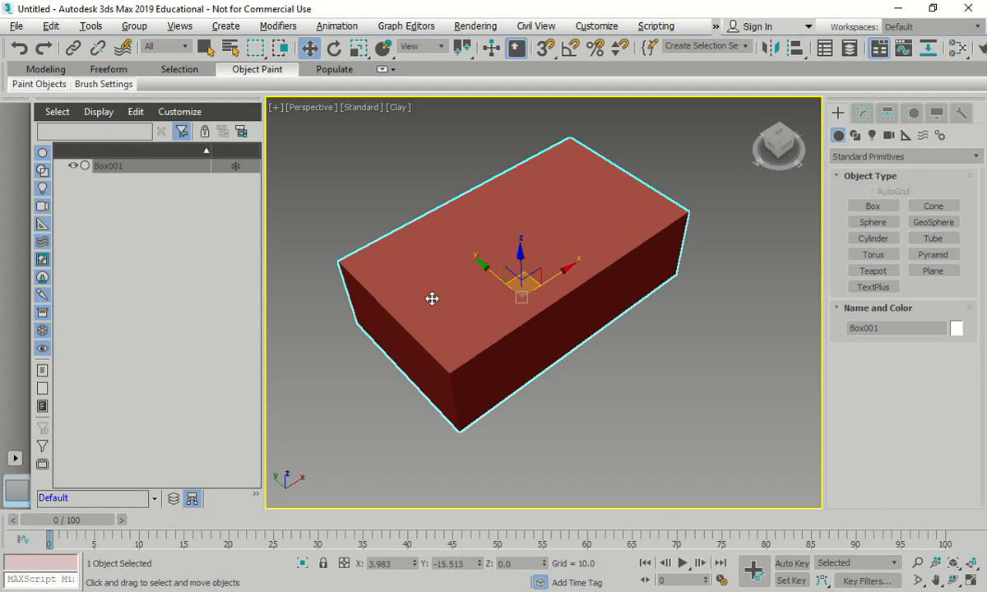
scroll(432, 299, "down", 2)
scroll(432, 298, "up", 3)
middle_click_drag(432, 298, 448, 286, "alt")
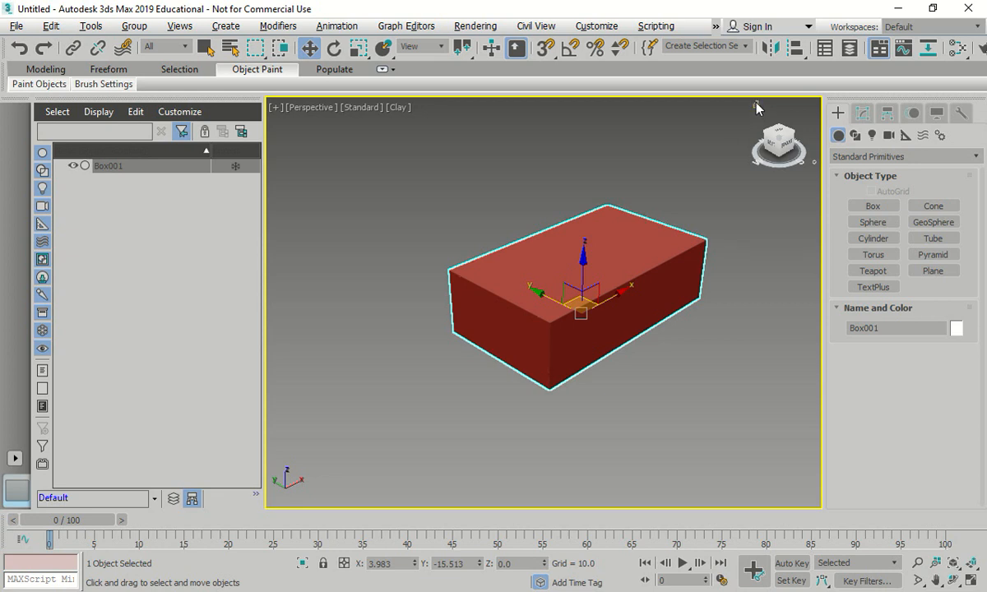
- Deselect the box, and shift and rotate the Perspective view with the Pan and Orbit tools
key("ctrl+d")
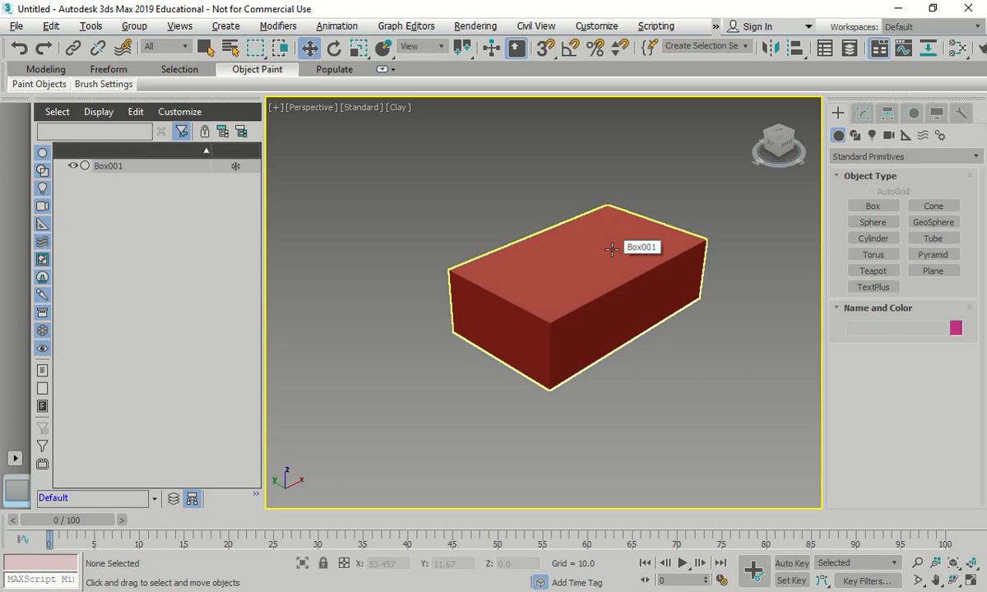
key("ctrl+p")
left_click_drag(613, 264, 566, 240)
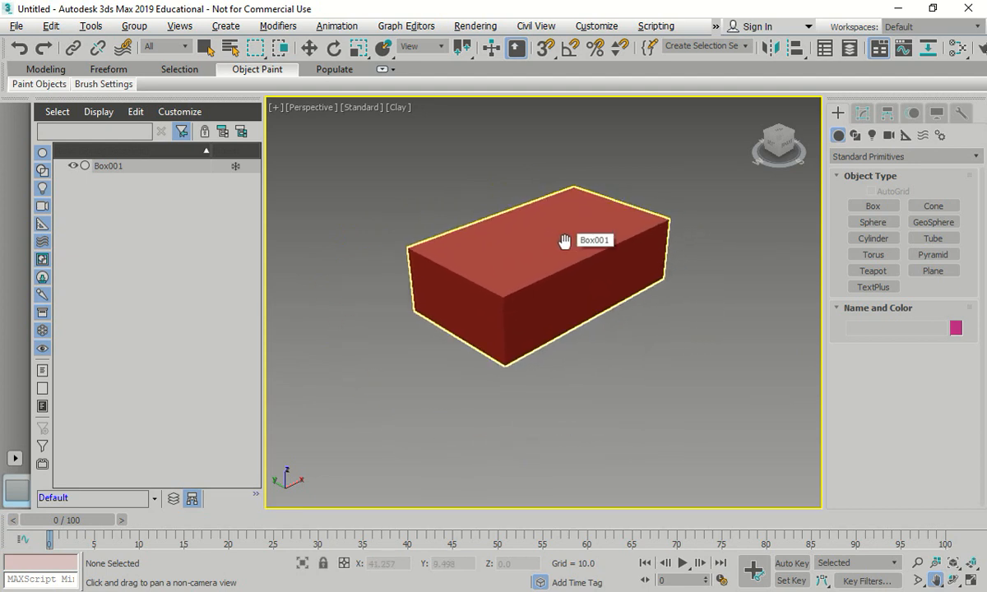
key("ctrl+r")
left_click_drag(575, 230, 620, 269)
right_click(621, 241)
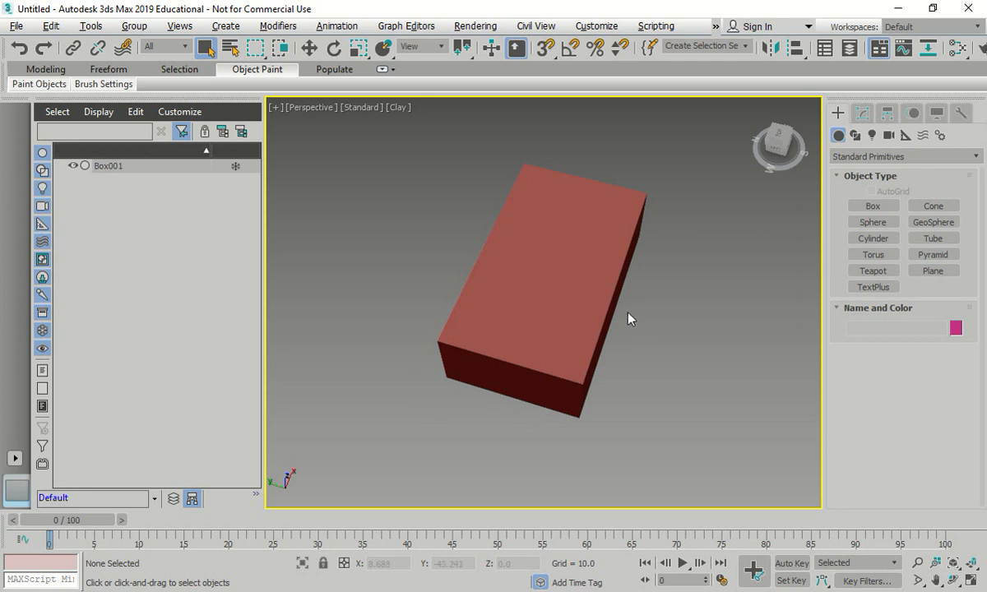
- Select the box, switch the selection region to circular, and navigate around the box with the SteeringWheel
left_click(582, 309)
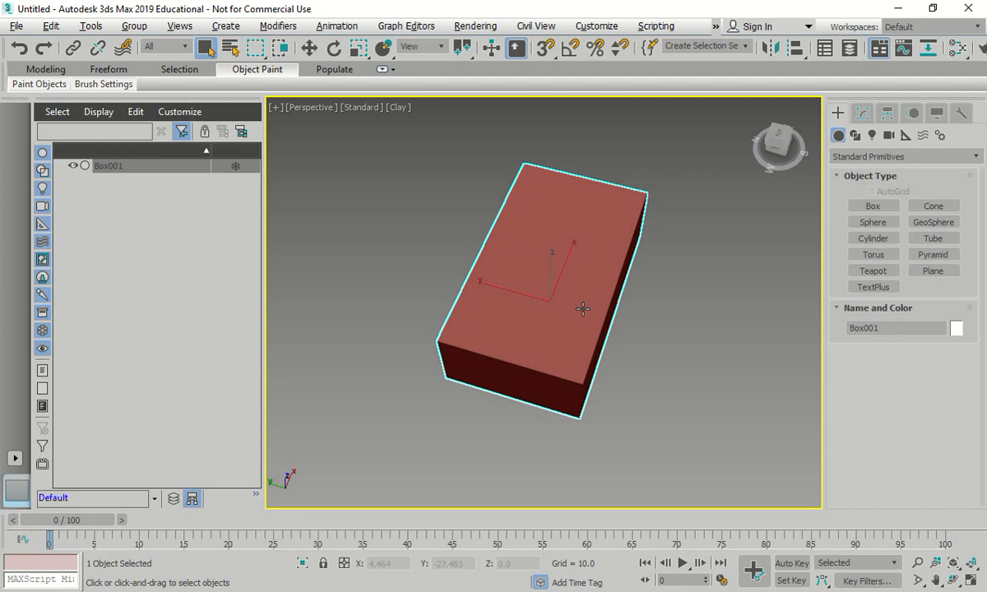
key("q")
key("shift+w")
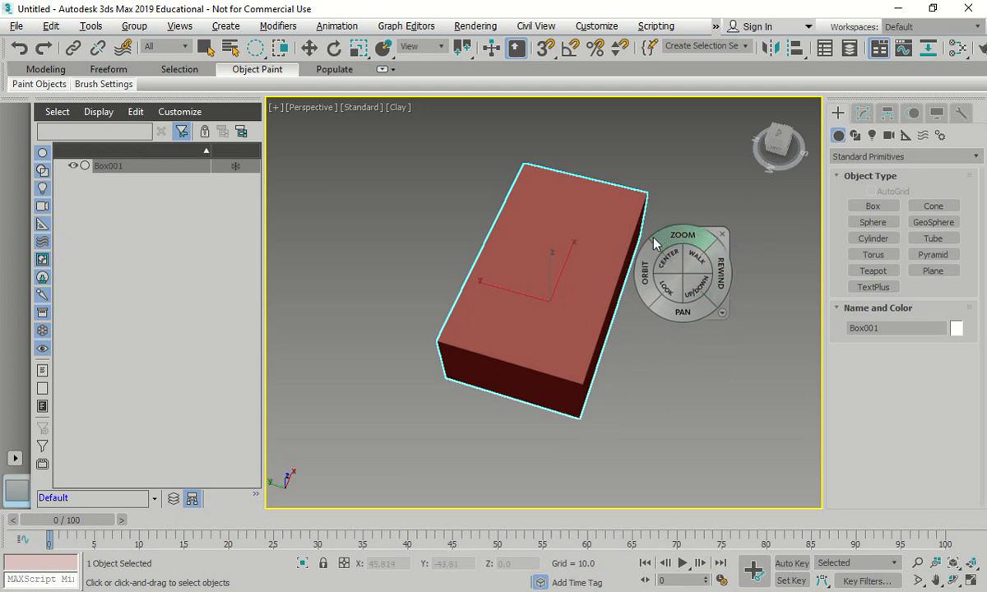
left_click_drag(663, 267, 654, 251)
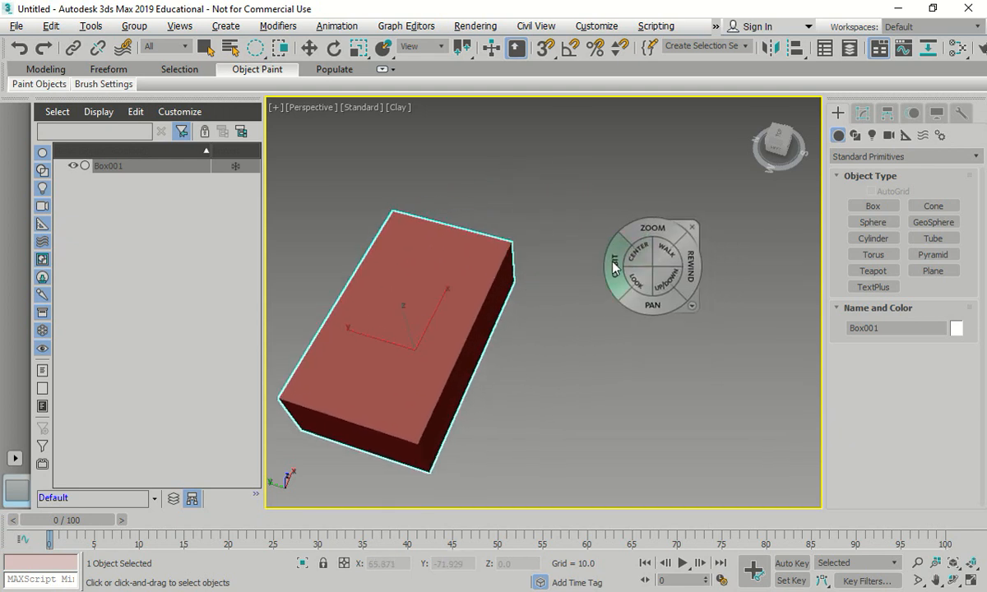
mouse_move(560, 323)
left_mouse_down()
mouse_move(584, 305)
mouse_move(535, 239)
mouse_move(481, 326)
mouse_move(511, 329)
mouse_move(503, 301)
mouse_move(571, 223)
mouse_move(564, 273)
mouse_move(547, 292)
mouse_move(567, 272)
mouse_move(634, 296)
mouse_move(599, 149)
mouse_move(610, 263)
left_mouse_up()
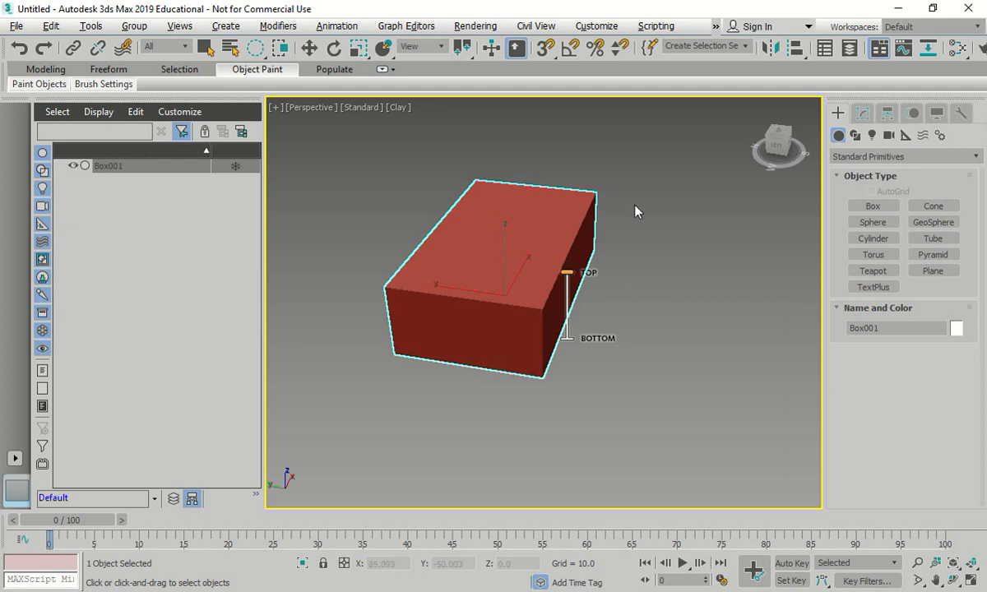
left_click_drag(519, 196, 373, 210)
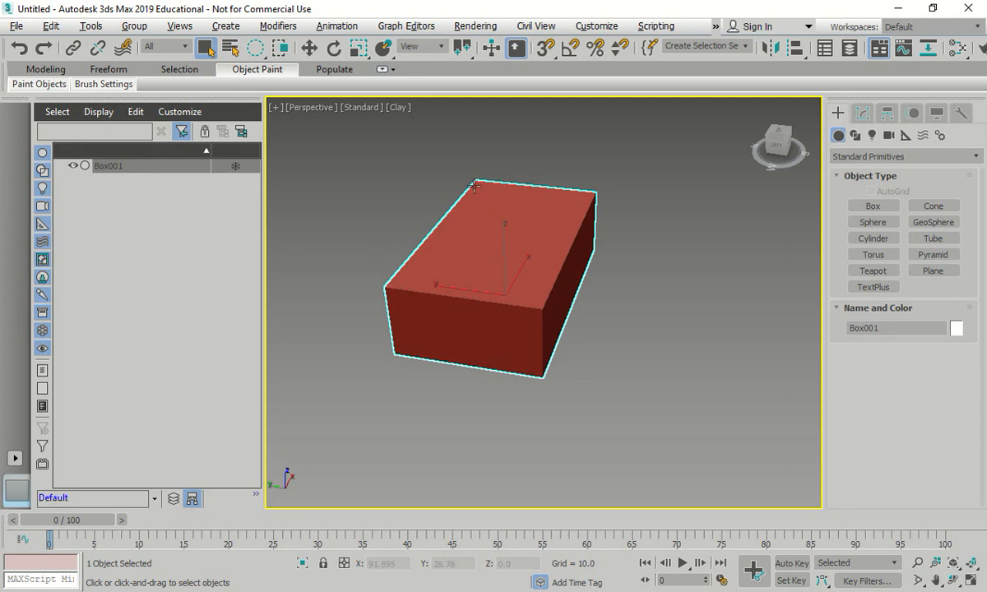
- Place the selected box at the world origin by setting its absolute X and Y position to 0
left_click(112, 168)
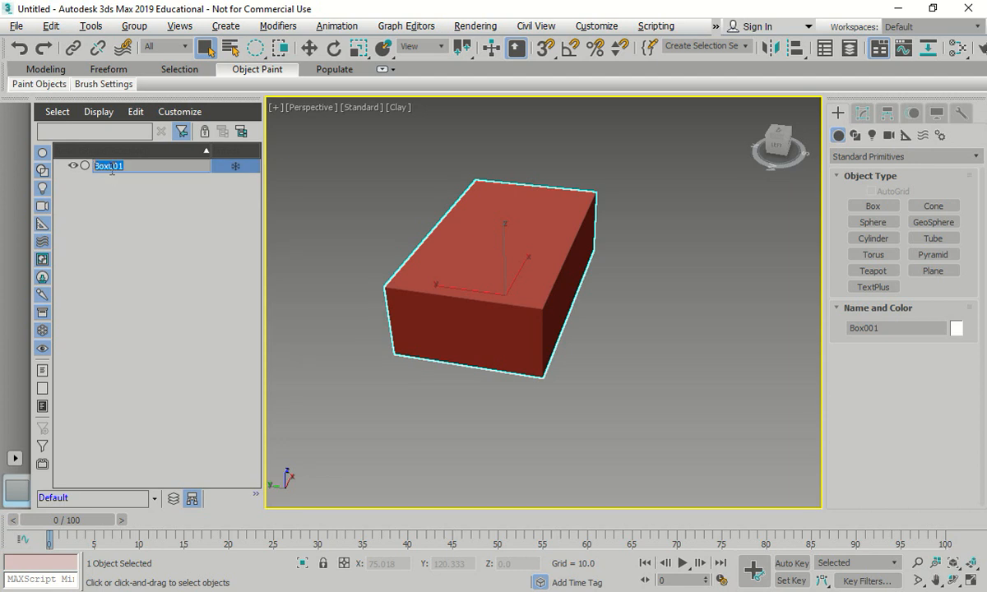
right_click(310, 51)
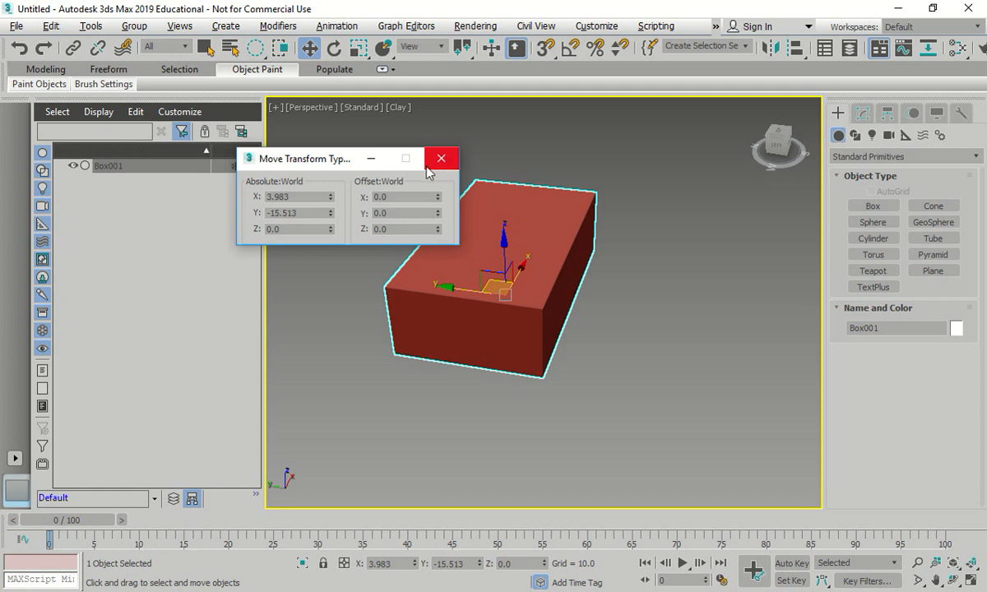
left_click_drag(306, 198, 207, 198)
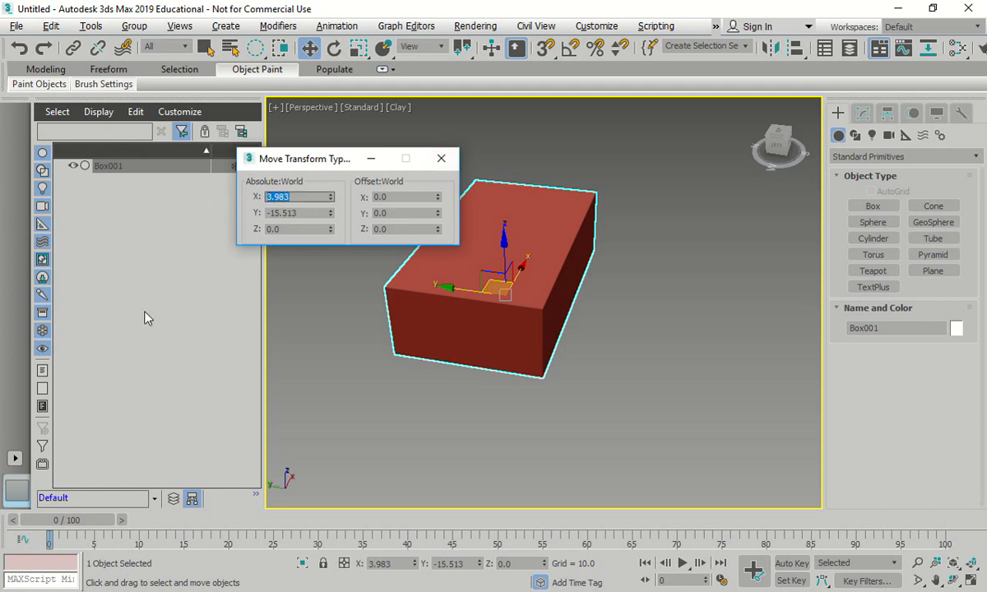
type("0")
key("Tab")
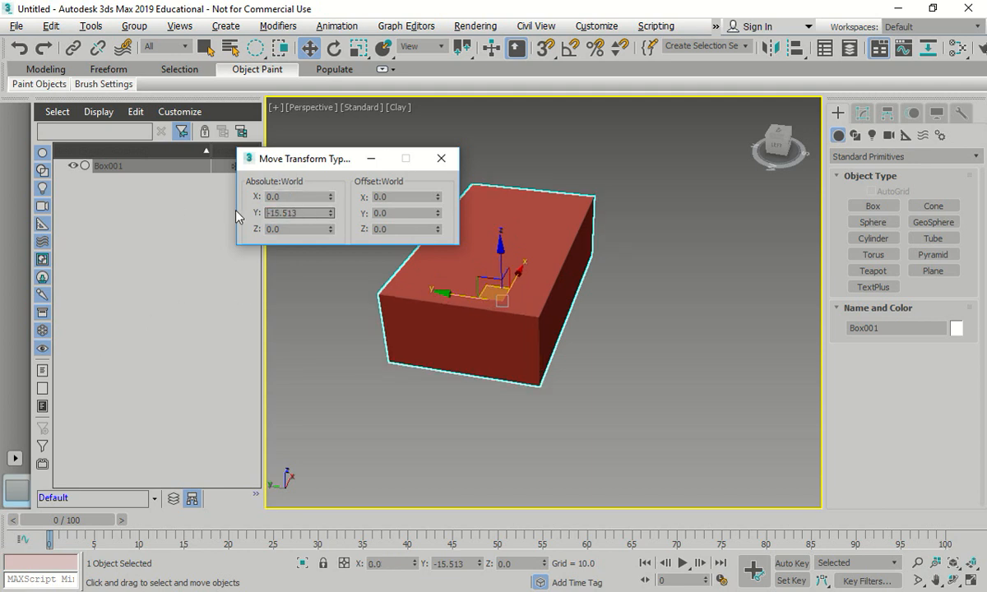
type("0")
key("Return")
left_click(264, 228)
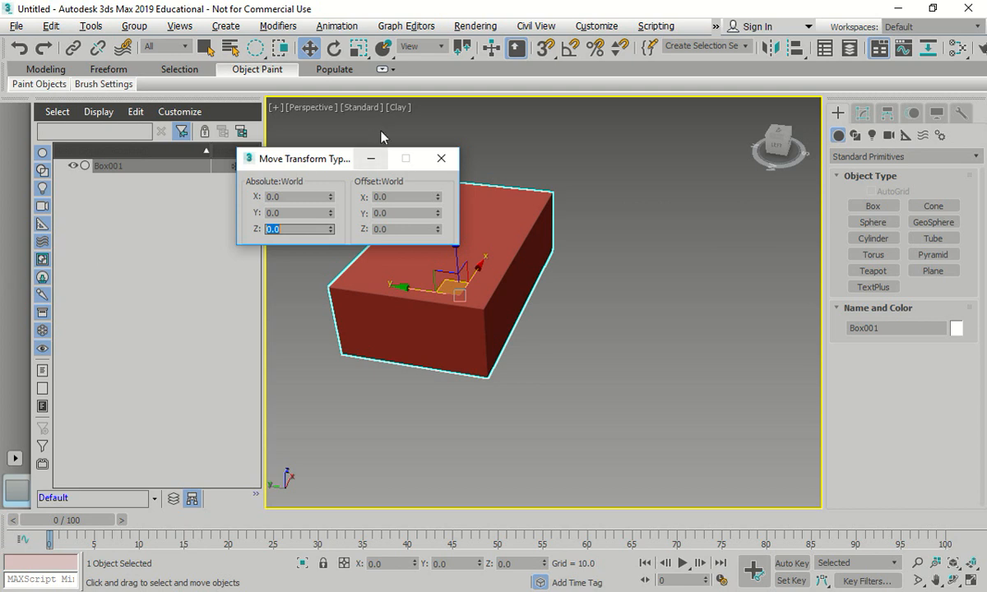
left_click(441, 158)
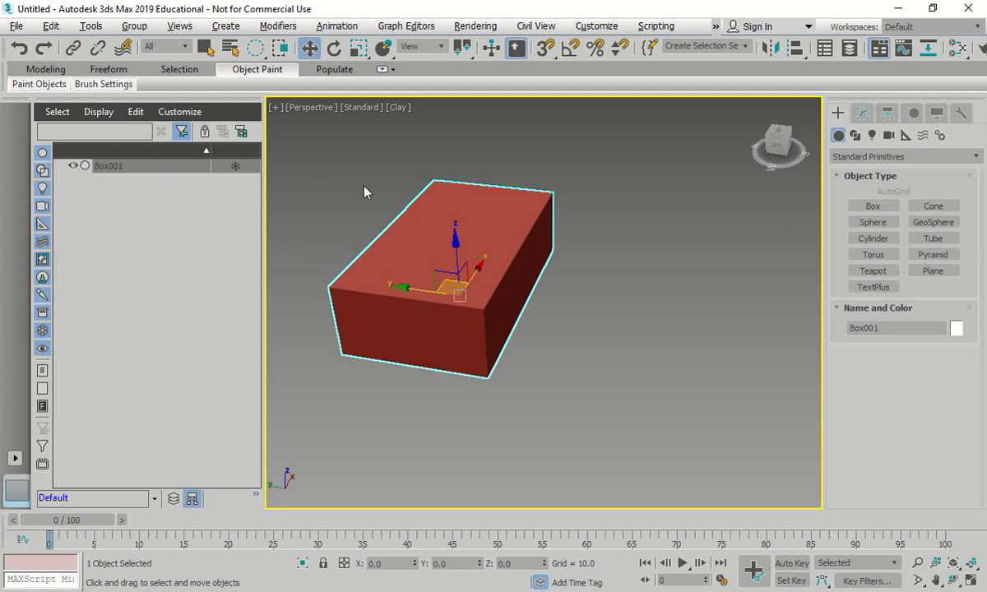
- Set the box's length to 80, width to 50 and height to 70
left_click(868, 117)
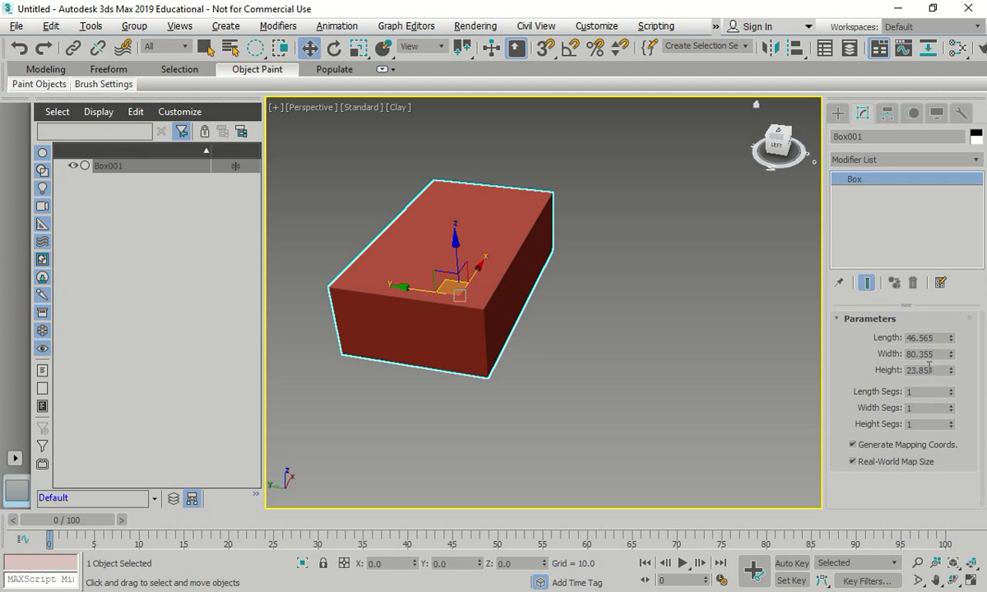
left_click(925, 338)
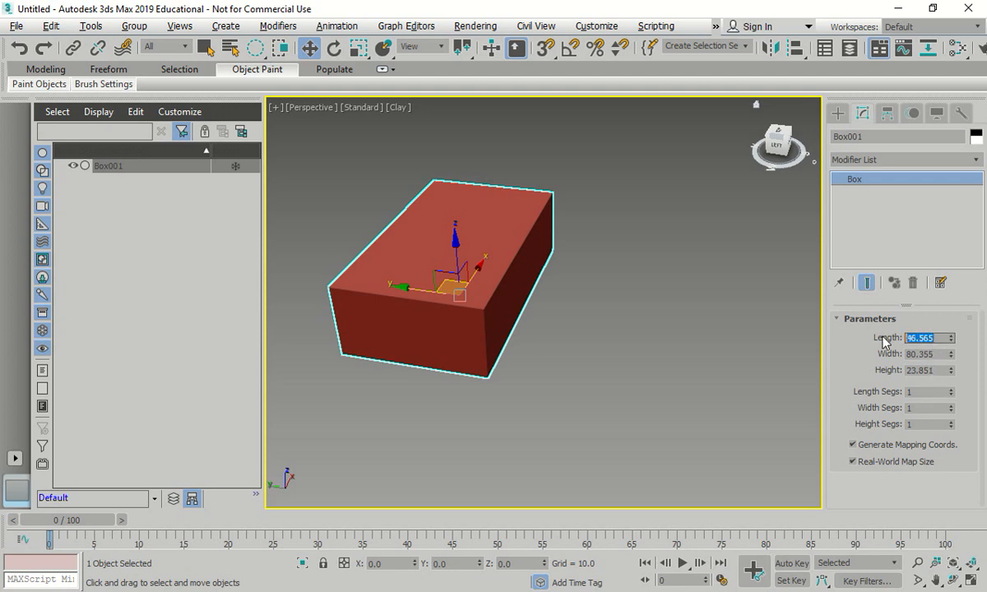
type("80")
left_click(914, 354)
left_click_drag(938, 353, 870, 361)
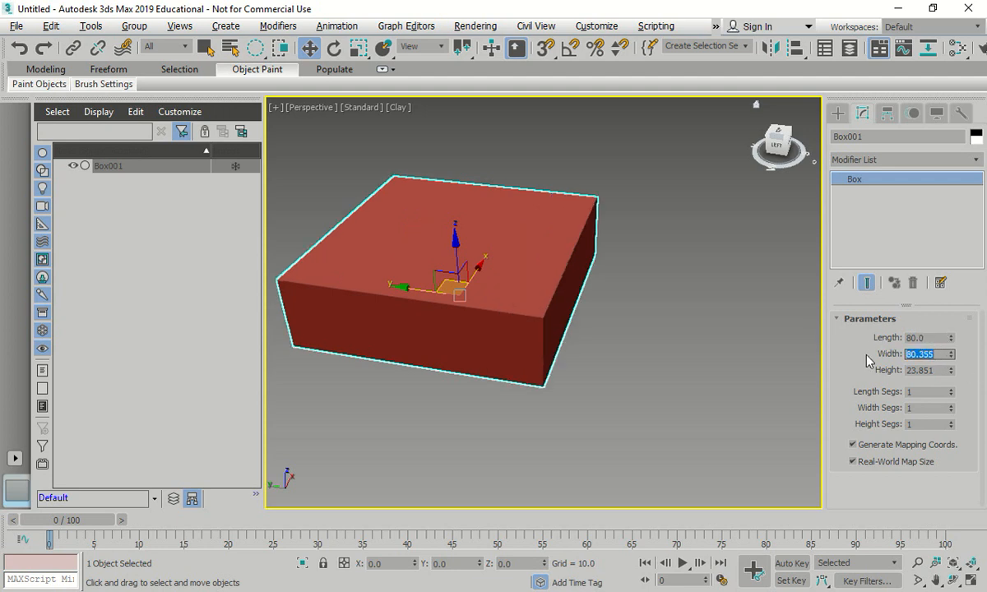
type("50")
left_click(940, 372)
left_click_drag(941, 372, 864, 374)
type("70")
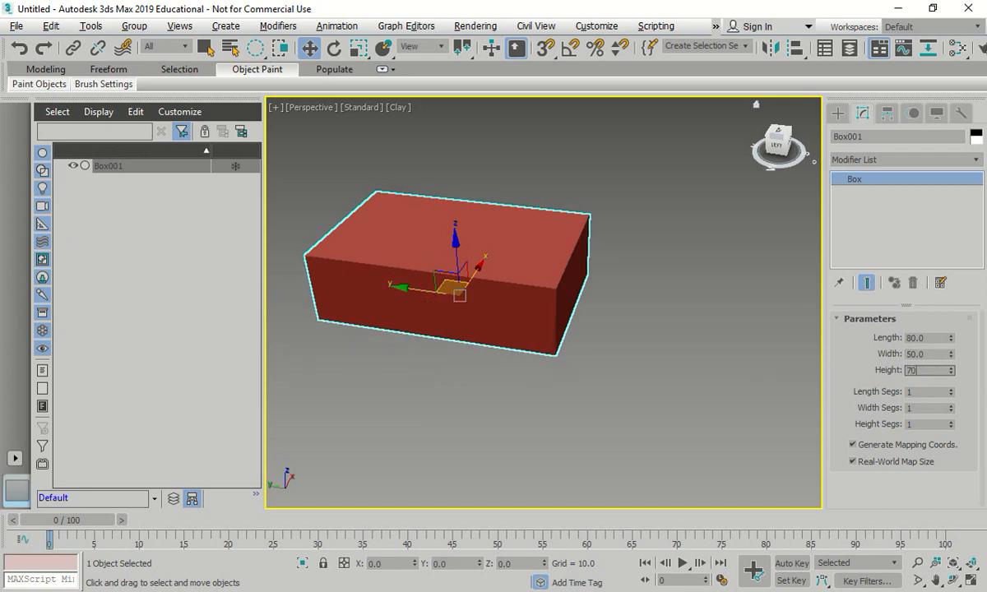
key("Return")
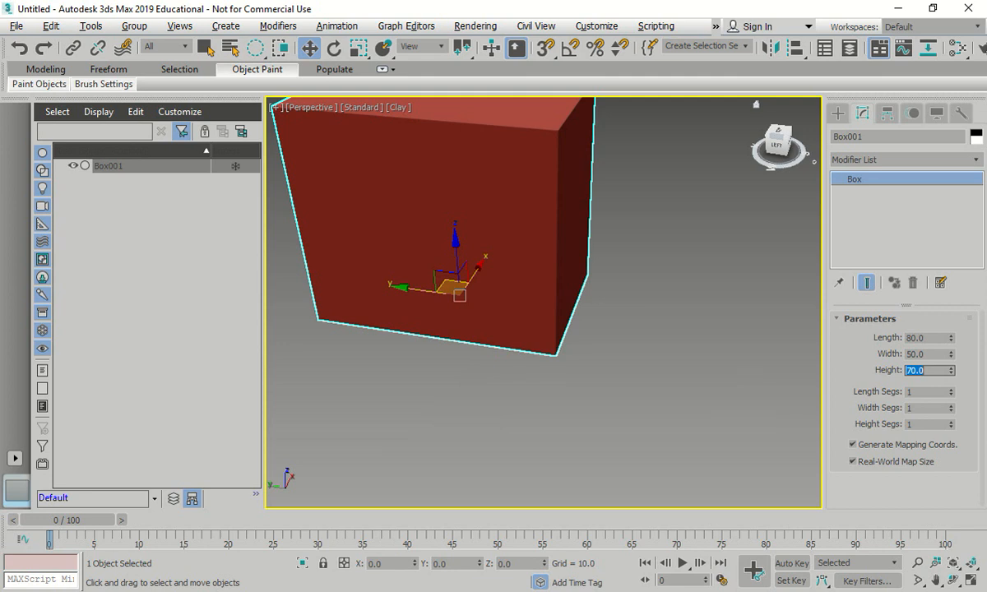
- Show the box in the four-viewport layout with edged faces and frame it in the Perspective view
left_click(716, 374)
key("z")
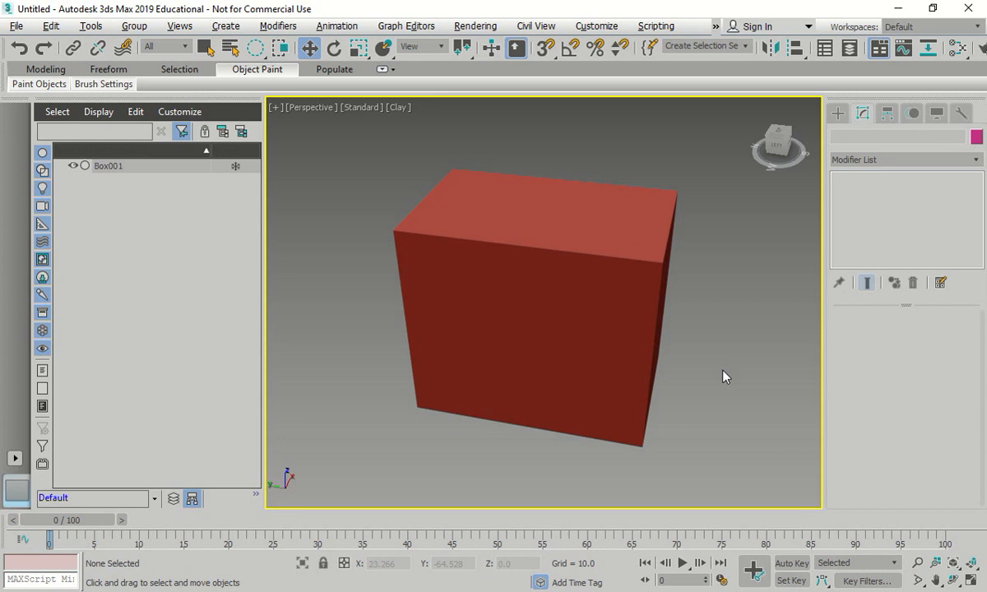
key("alt+w")
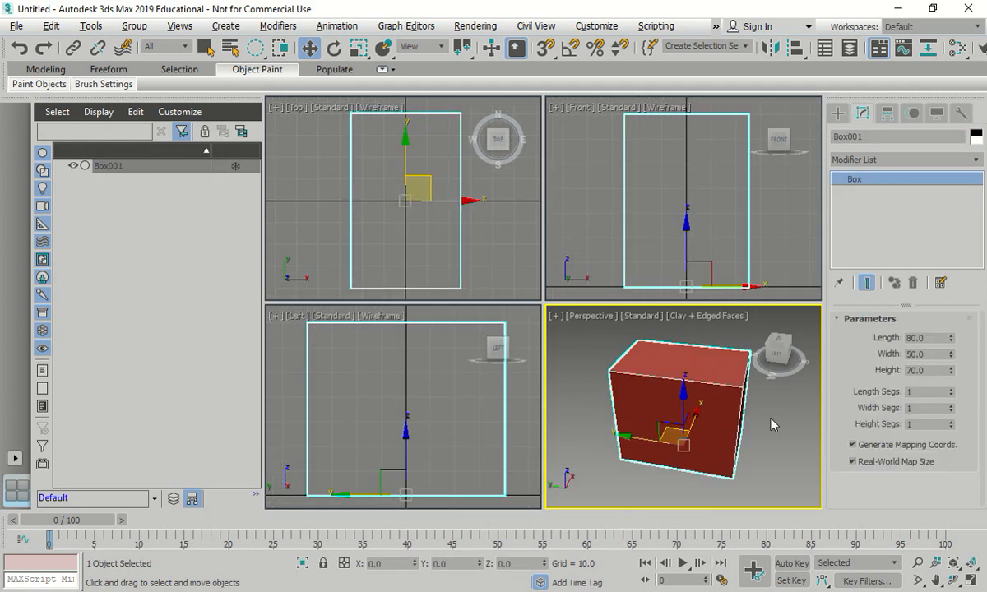
left_click(757, 314)
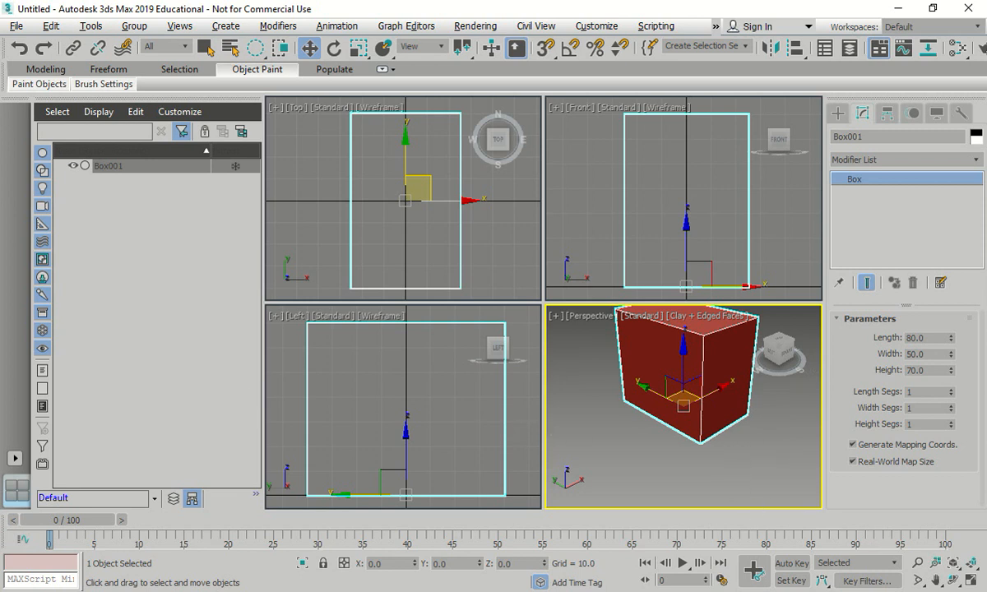
key("z")
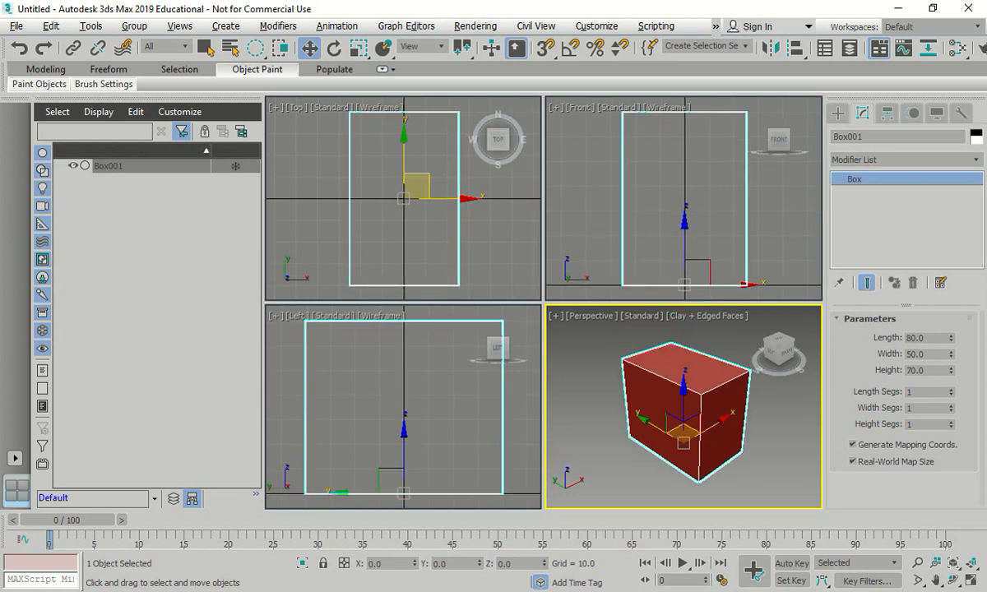
- Activate the Front, Top, Left and Perspective viewports in turn, and frame the box in the Perspective view
right_click(670, 222)
right_click(437, 217)
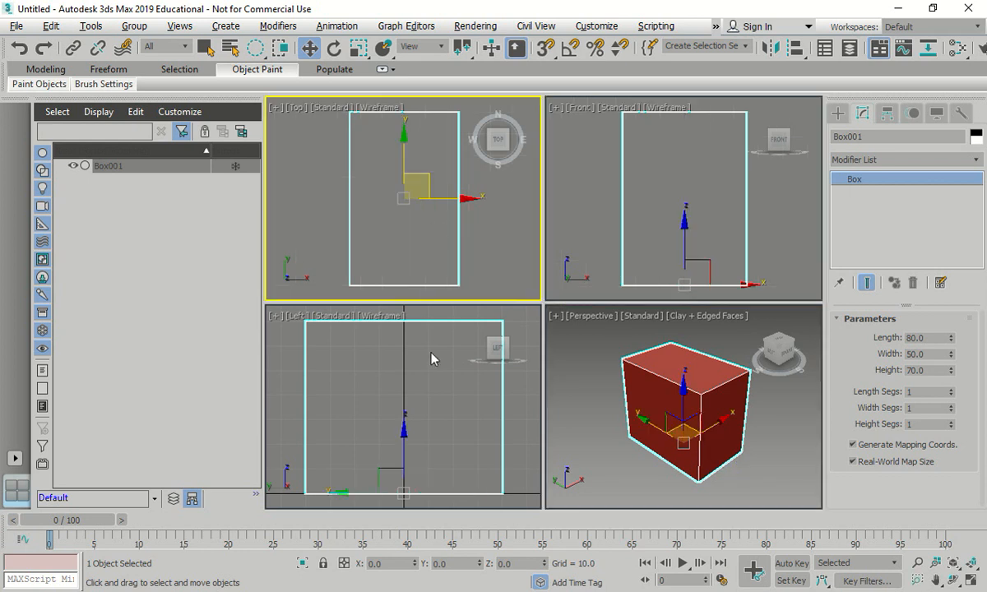
right_click(450, 410)
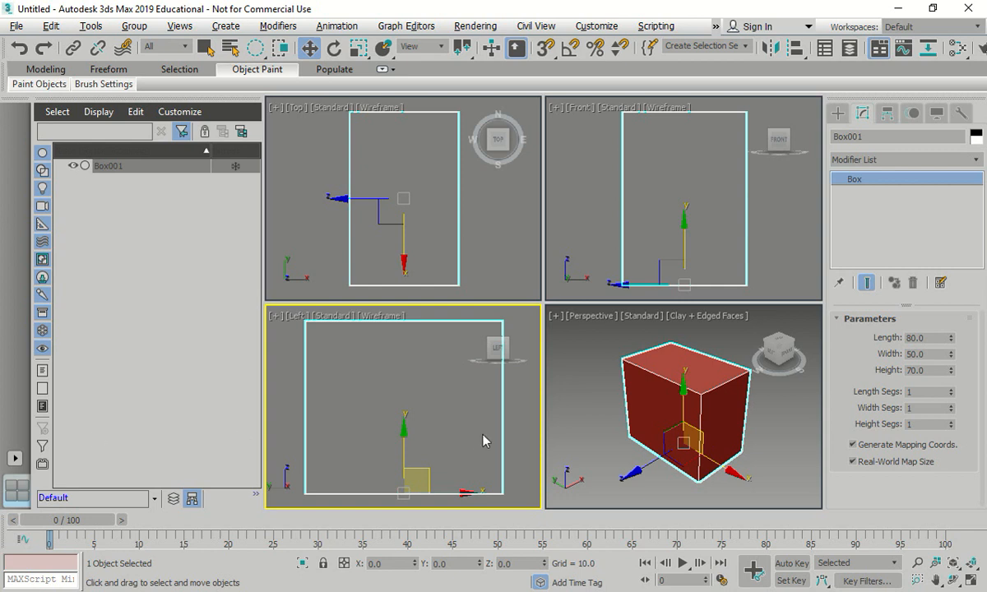
right_click(596, 372)
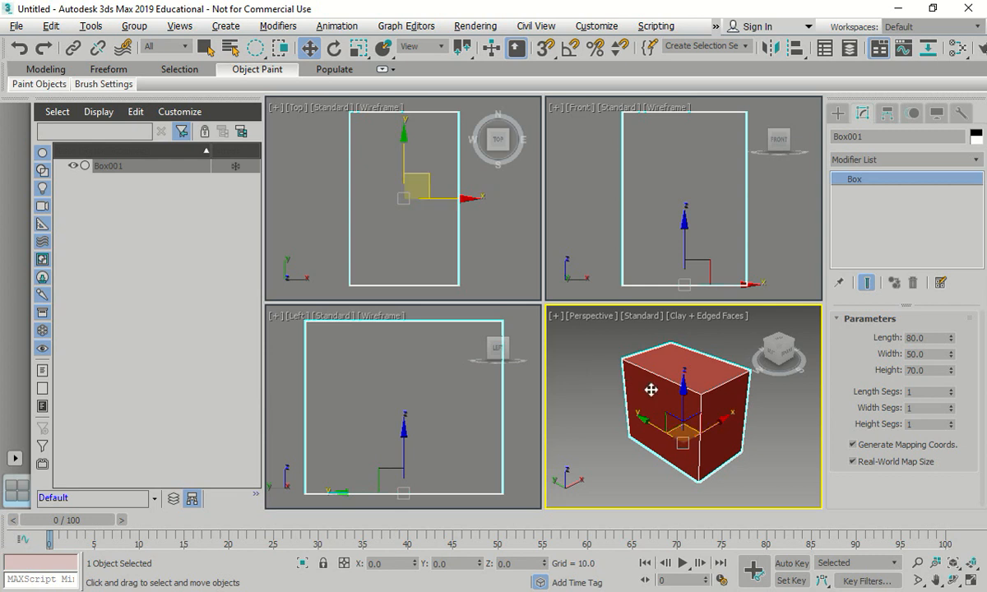
scroll(650, 388, "up", 5)
key("z")
- Open and dismiss the Select From Scene list, and maximize the Perspective viewport with the box deselected
left_click_drag(2, 197, 553, 81)
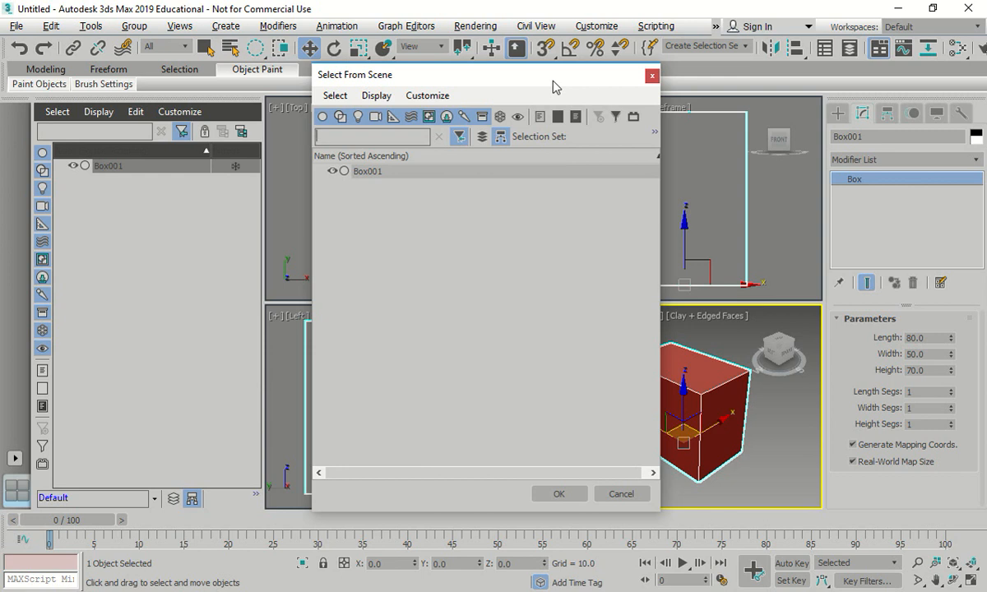
left_click(652, 76)
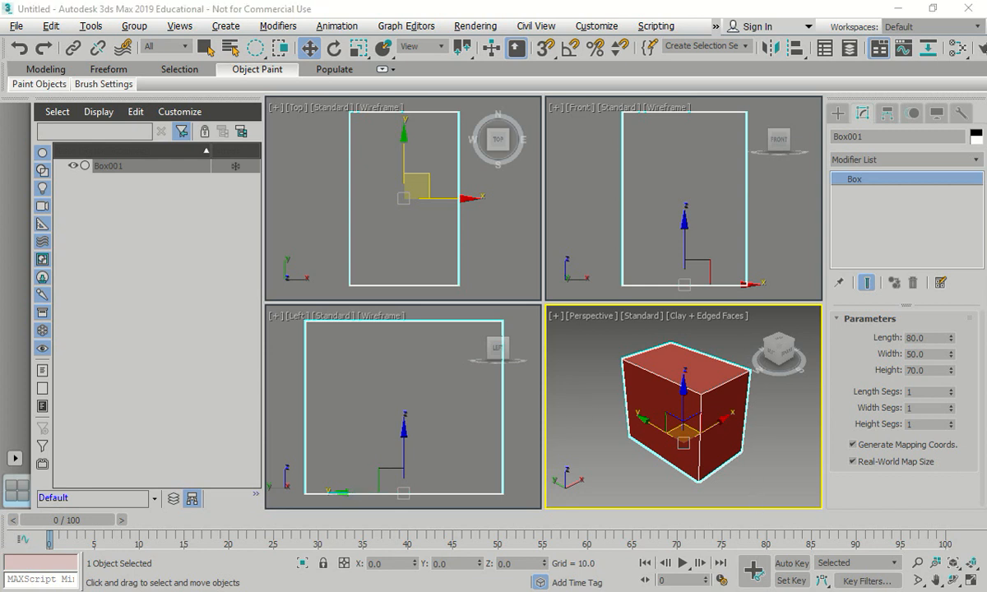
left_click(553, 413)
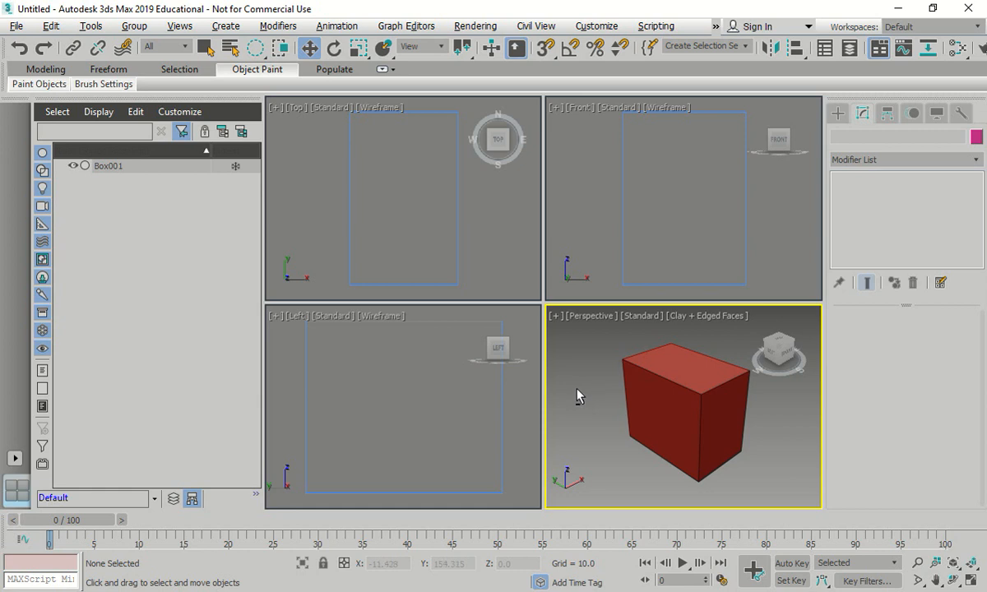
key("alt+w")
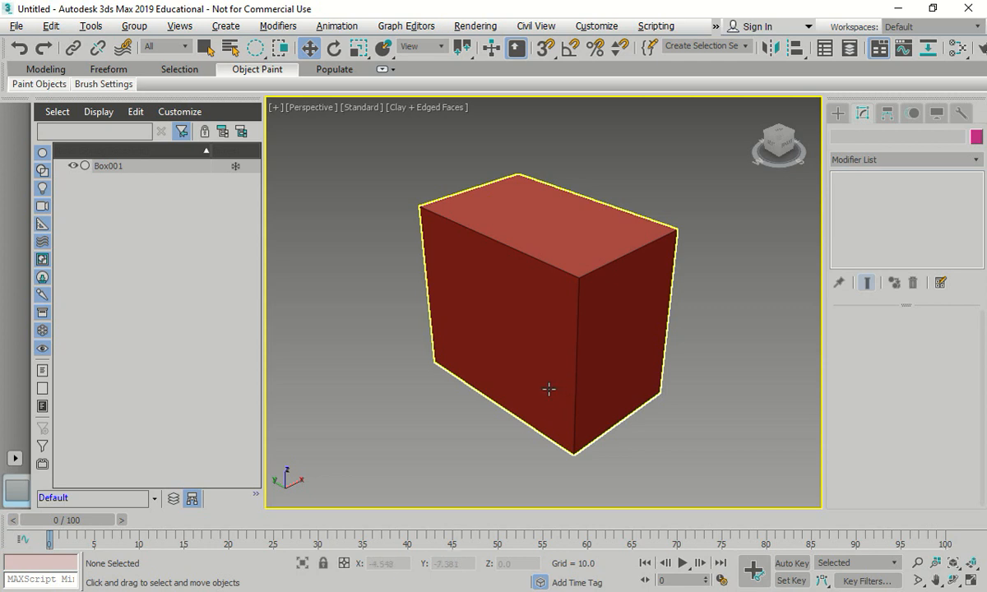
- Create a second box at the first box's front corner, about 20.8 long, 28.6 wide and 39.7 high
left_click(838, 115)
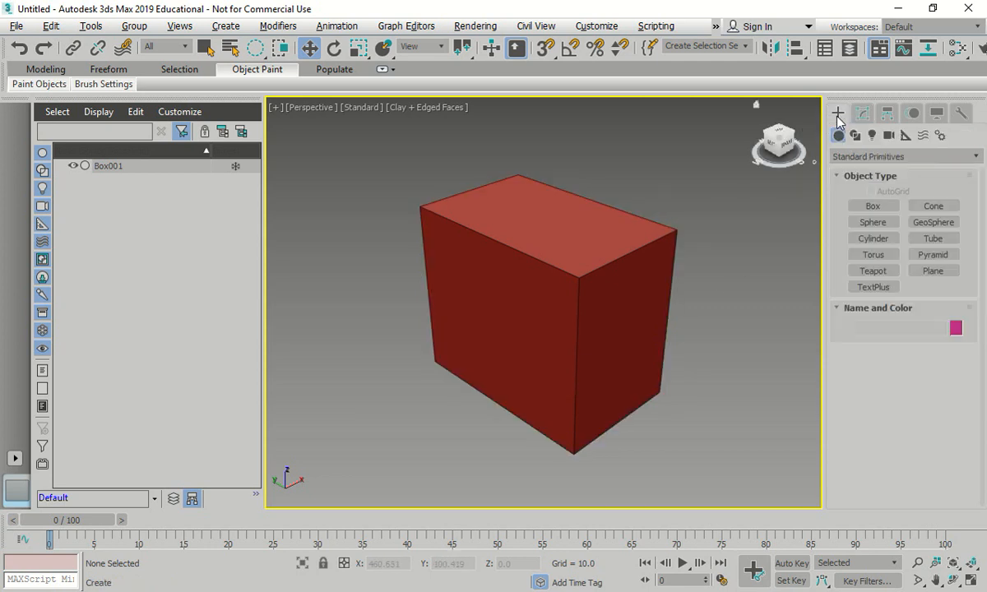
left_click(872, 207)
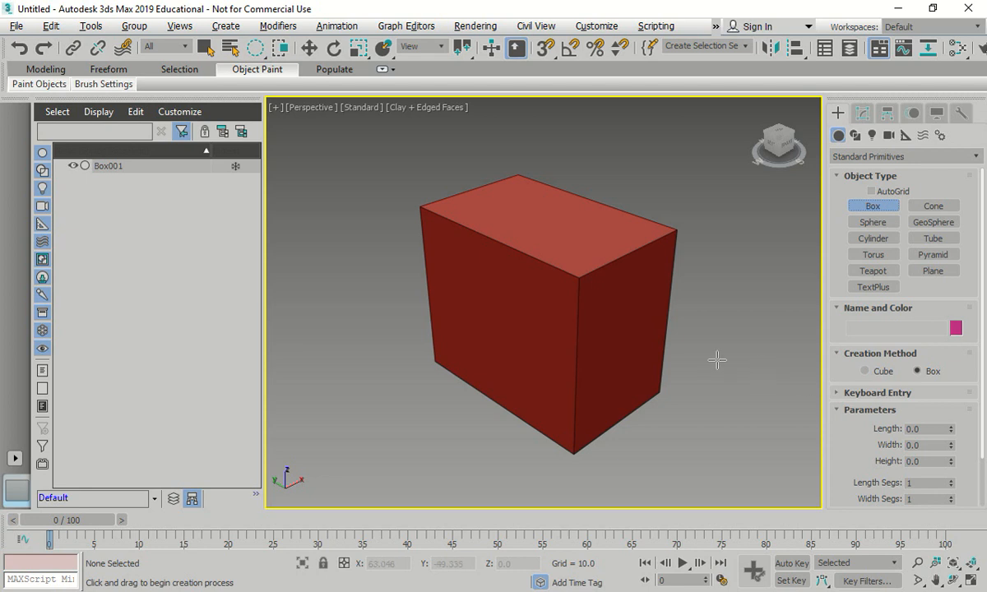
left_click_drag(566, 406, 610, 376)
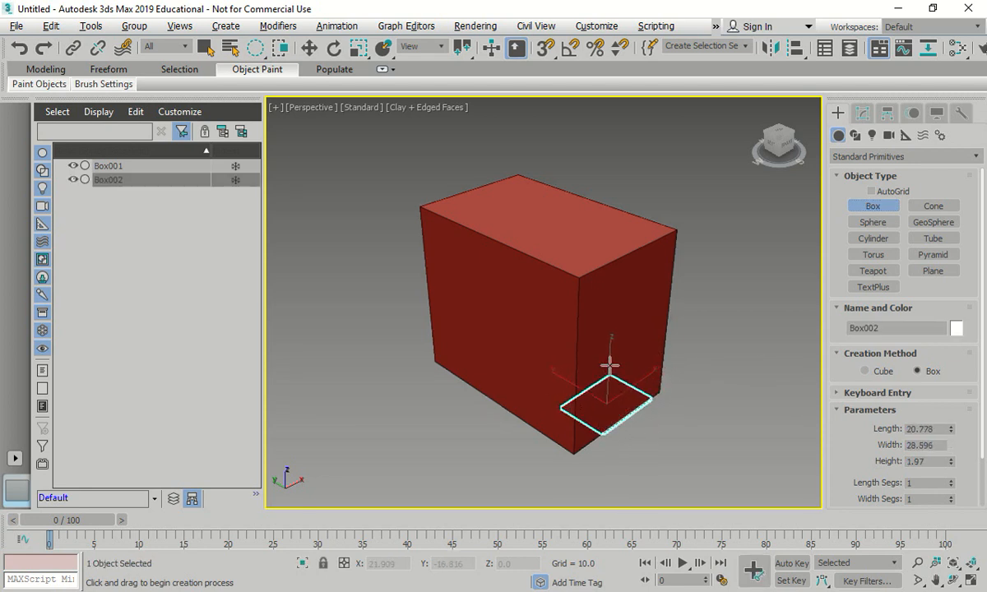
left_click(619, 267)
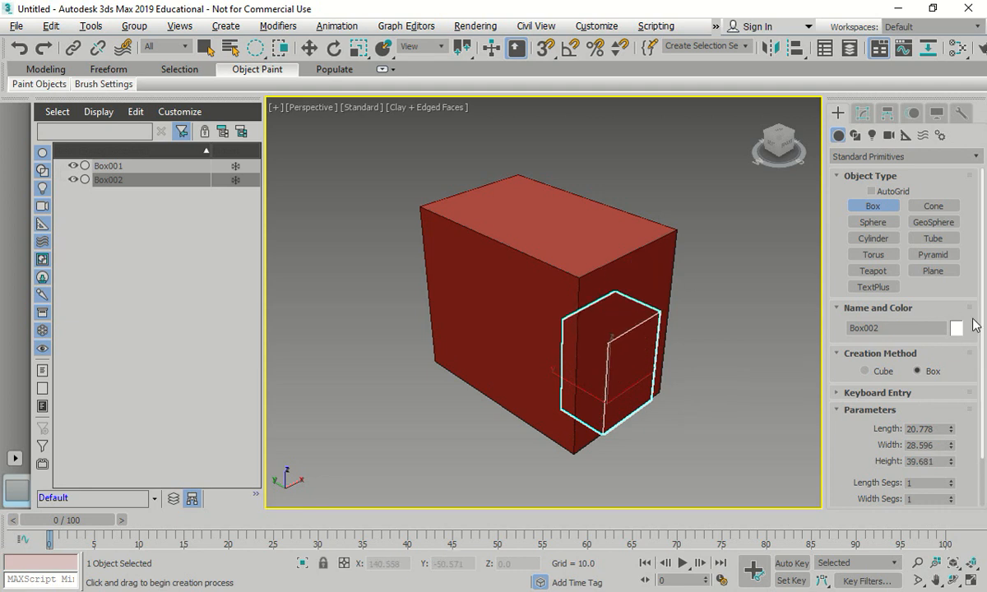
- Set the second box's length to 23, width to 6 and height to 40
left_click(108, 179)
left_click(109, 179)
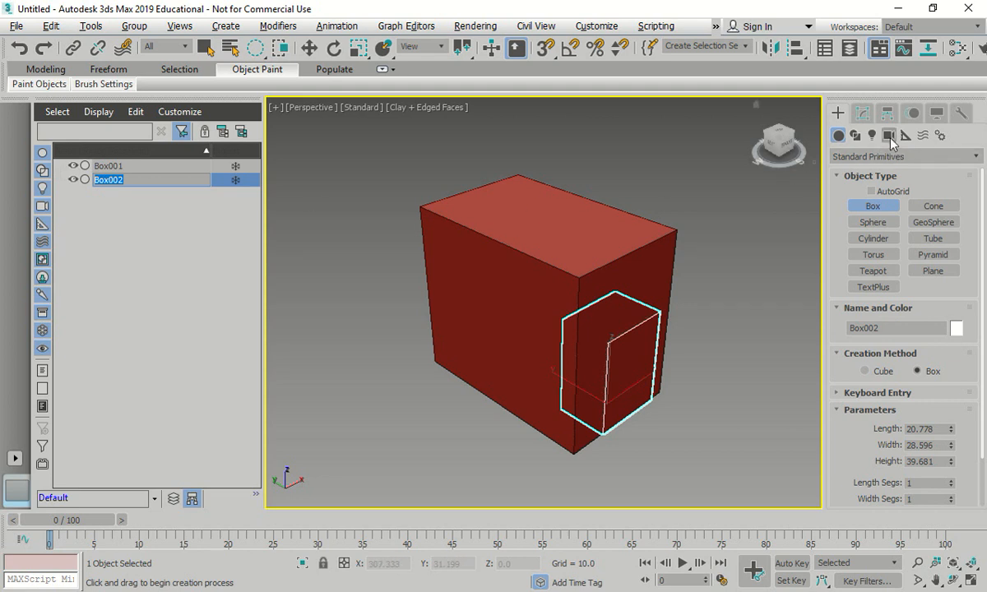
left_click(863, 113)
left_click(926, 338)
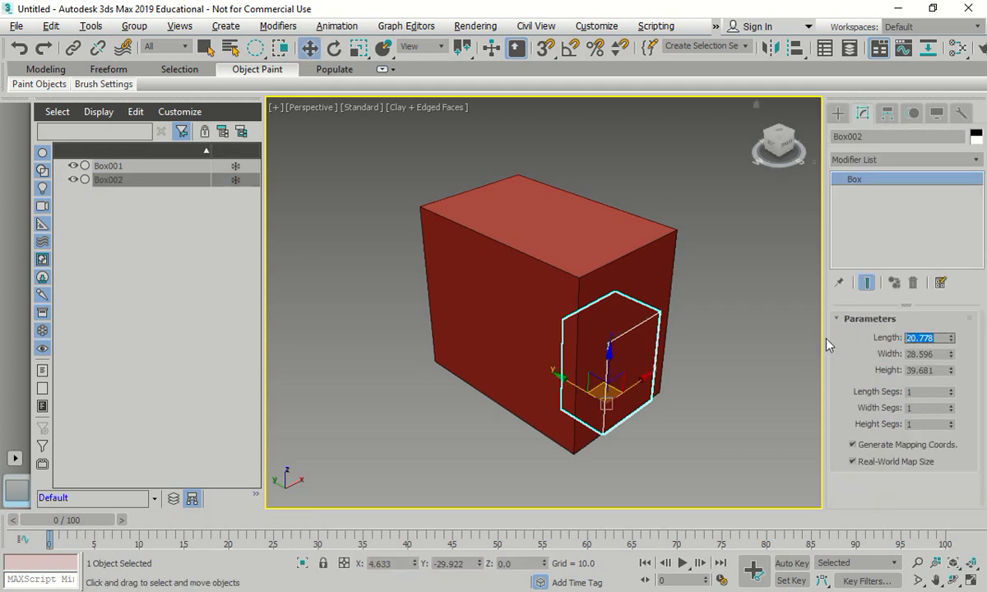
type("23")
key("Tab")
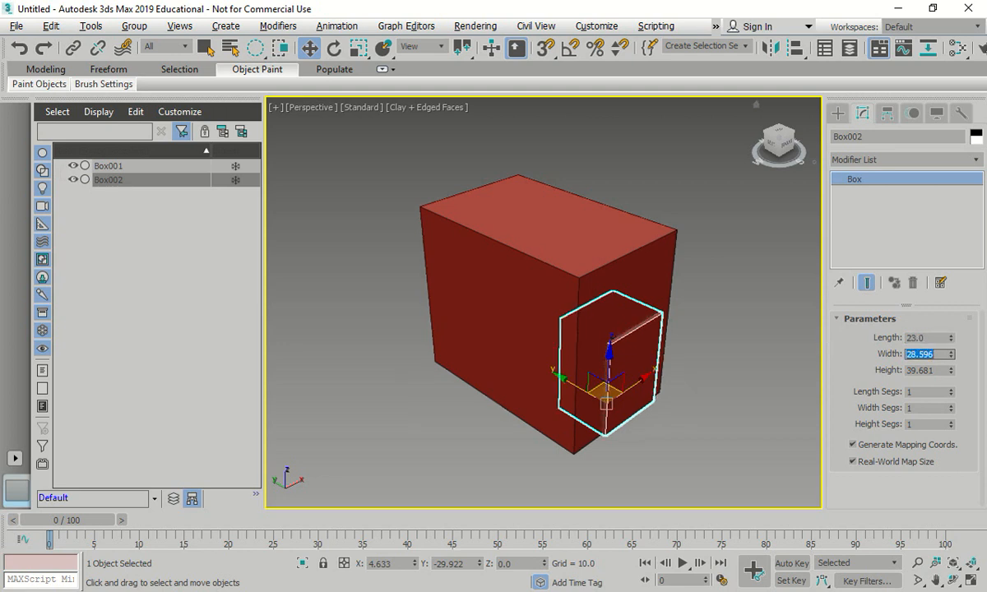
type("6")
key("Tab")
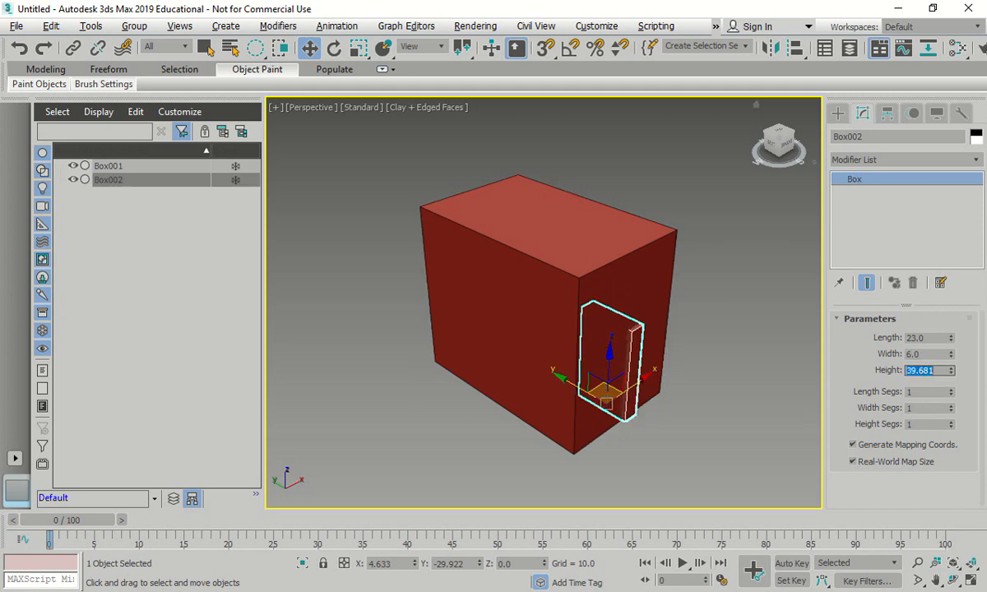
type("40")
key("Return")
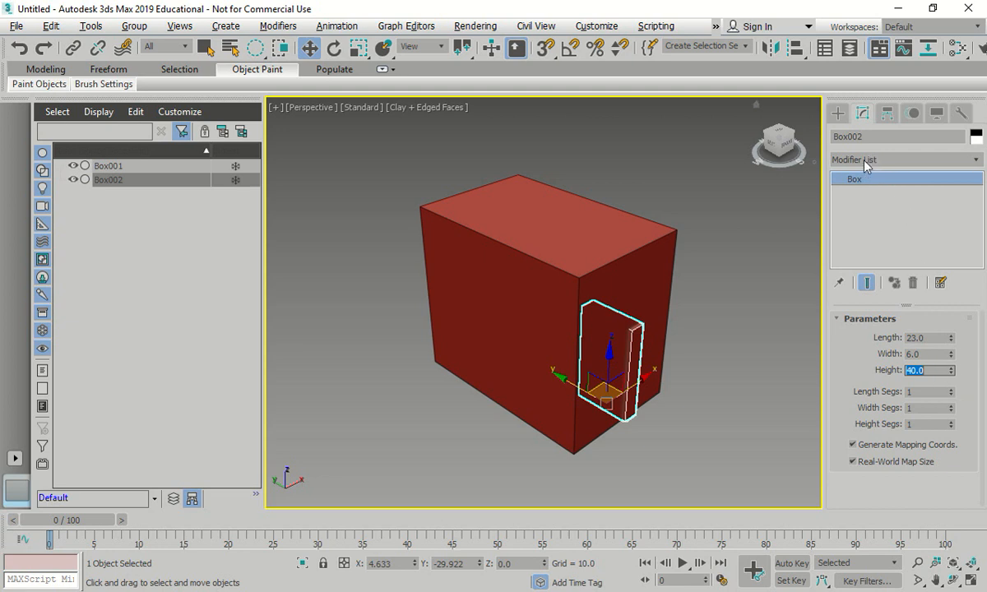
- Review the second box's name and dimension parameters, and re-enter 6 as its width
left_click(849, 136)
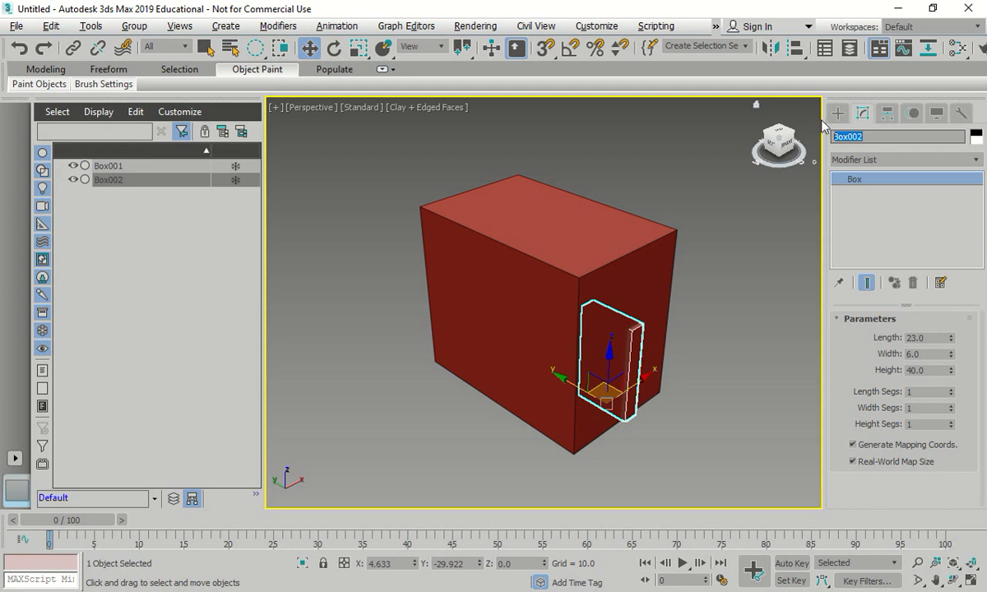
left_click_drag(939, 337, 875, 339)
left_click_drag(930, 354, 882, 354)
type("6")
key("Tab")
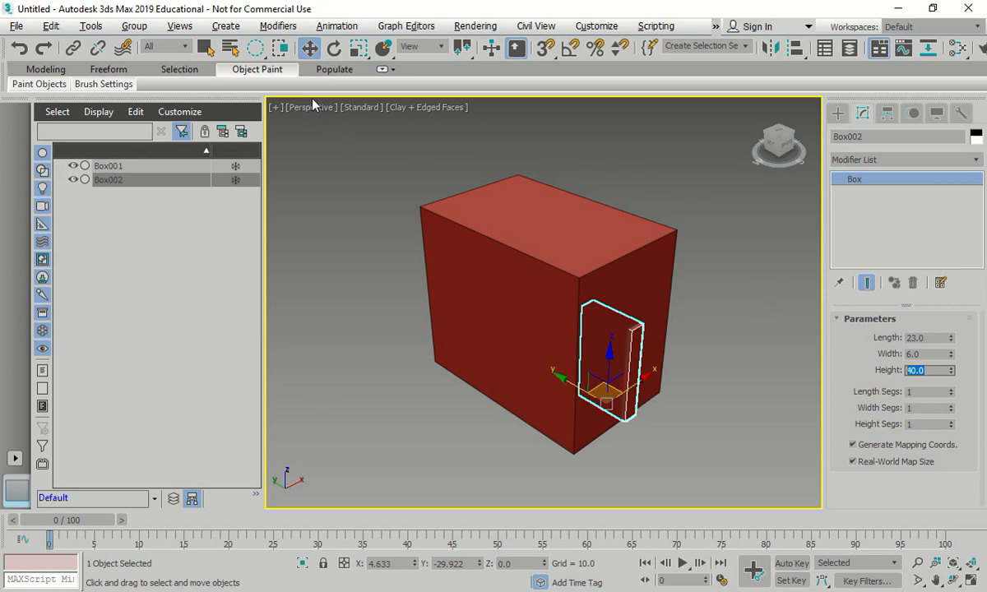
left_click(837, 112)
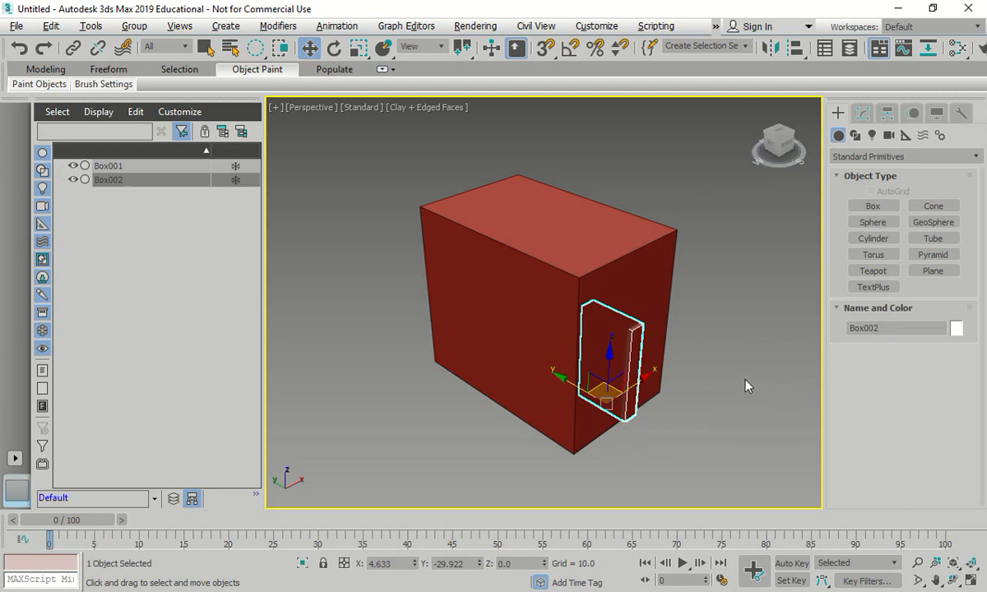
left_click(863, 112)
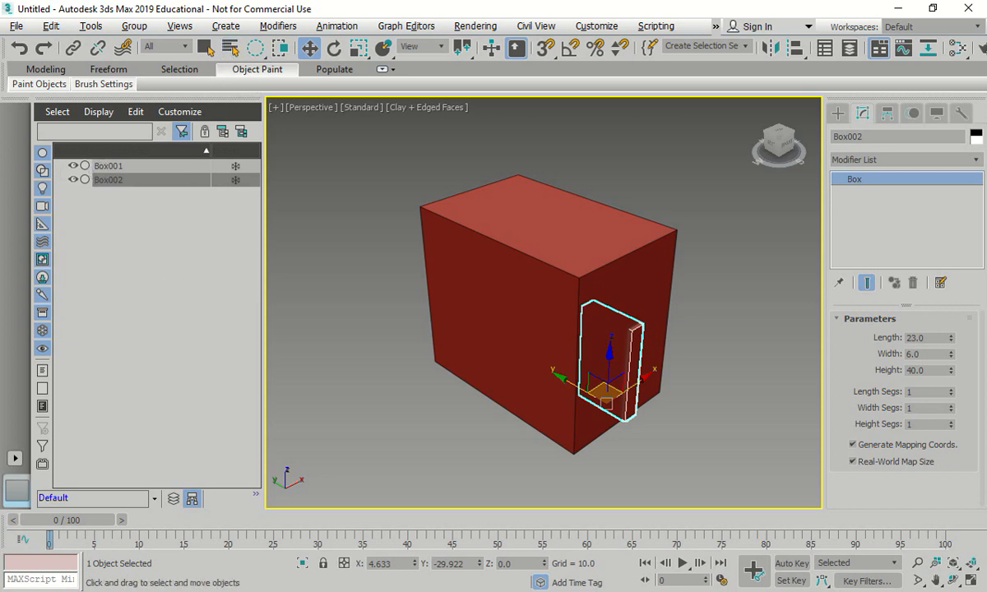
- Confirm the second box in the Select From Scene list, and clear the selection
key("h")
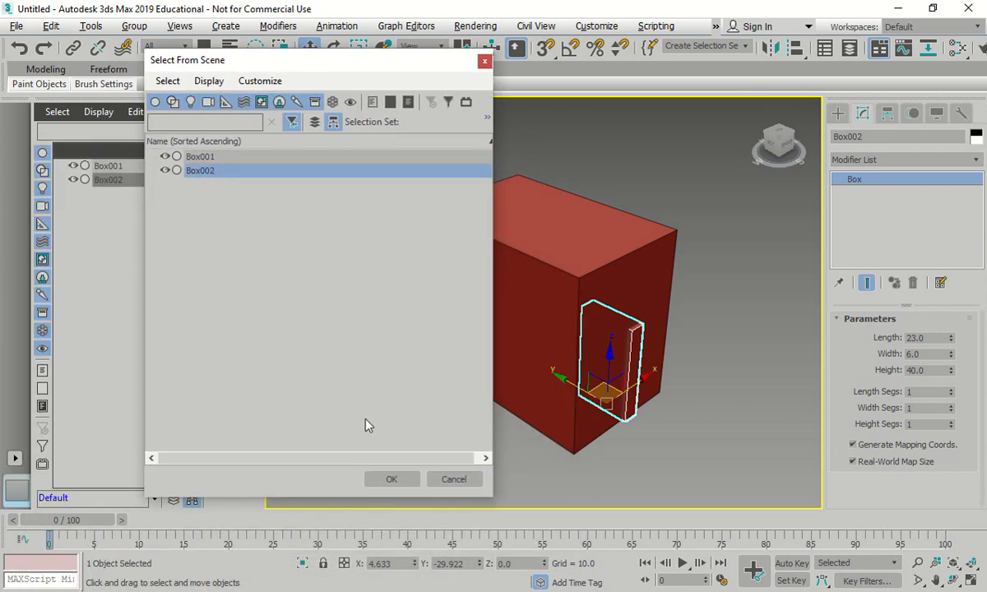
left_click(392, 478)
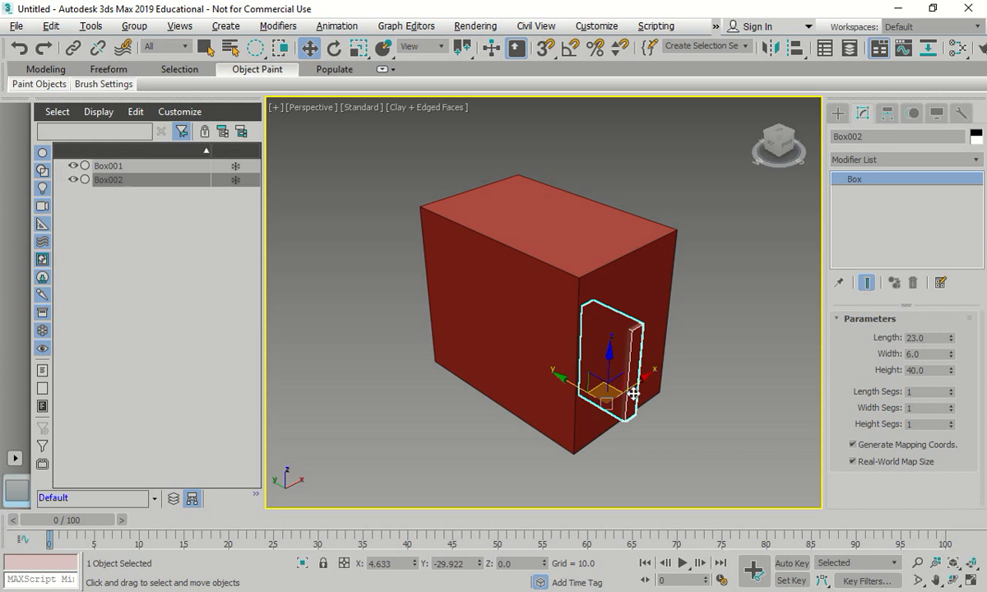
key("ctrl+d")
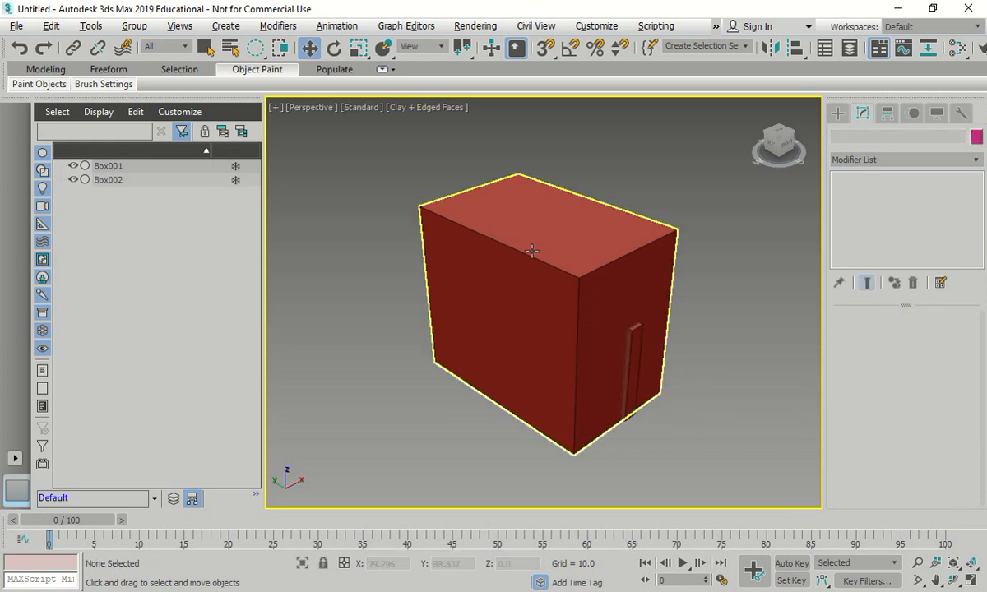
- Alternate the selection between Box001 and Box002 in the scene's object list, finishing on Box002
left_click(123, 179)
left_click(109, 167)
left_click(115, 180)
left_click(118, 167)
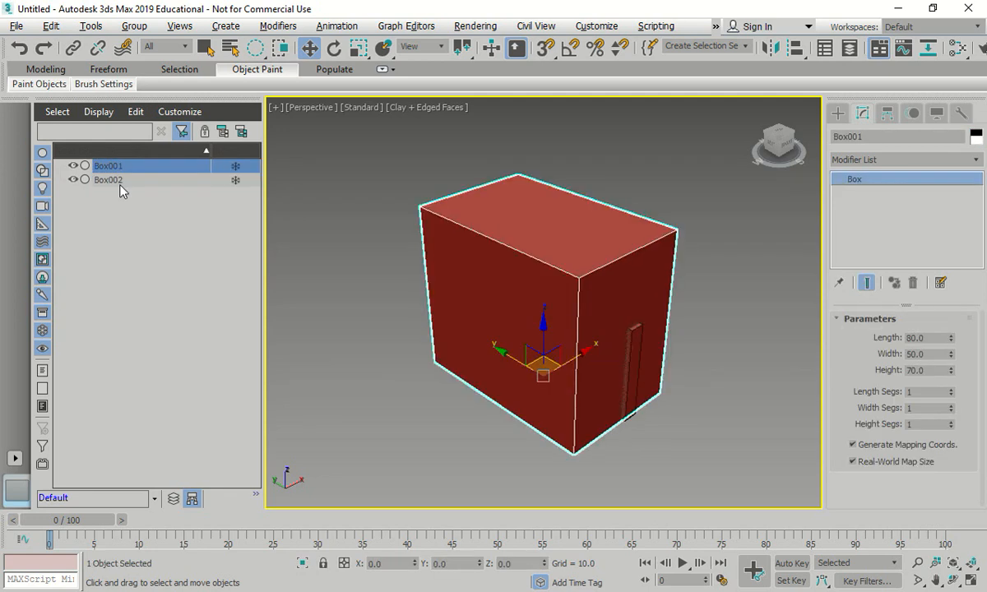
left_click(124, 178)
left_click(119, 167)
left_click(125, 180)
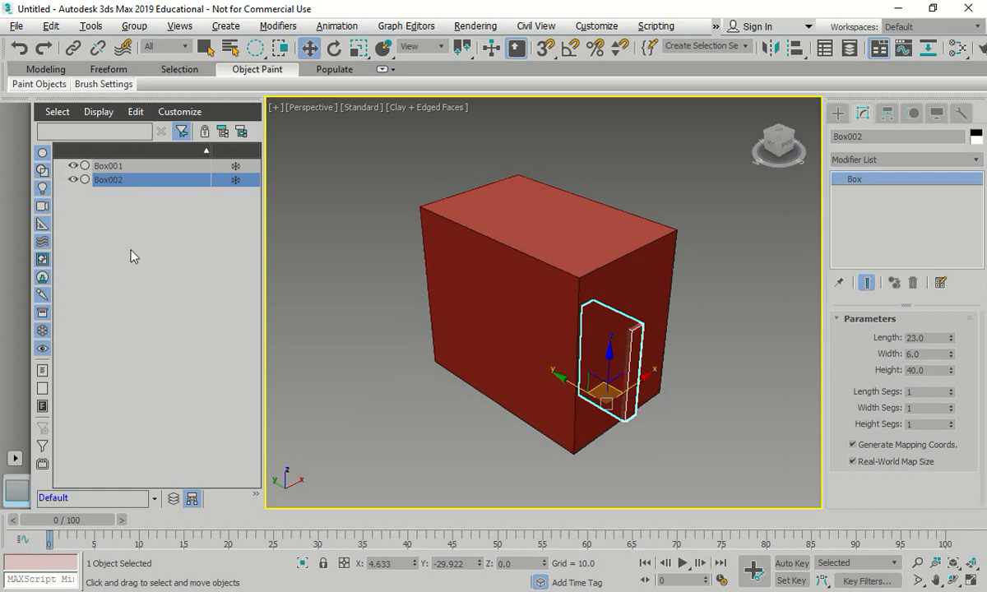
double_click(114, 179)
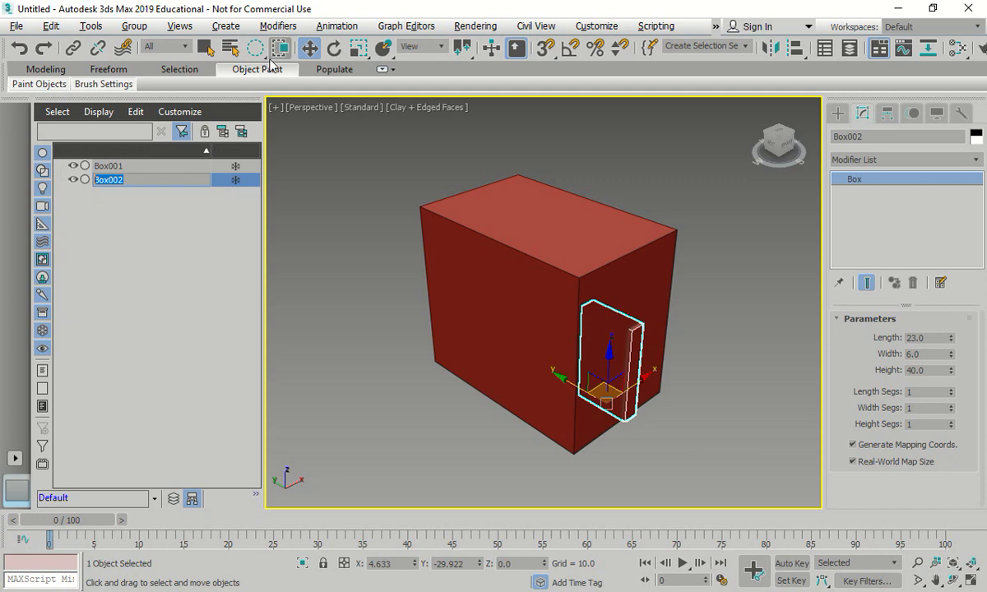
- Move the second box to absolute world position X -25, Y -2.3, Z -0.03, and deselect it
right_click(310, 50)
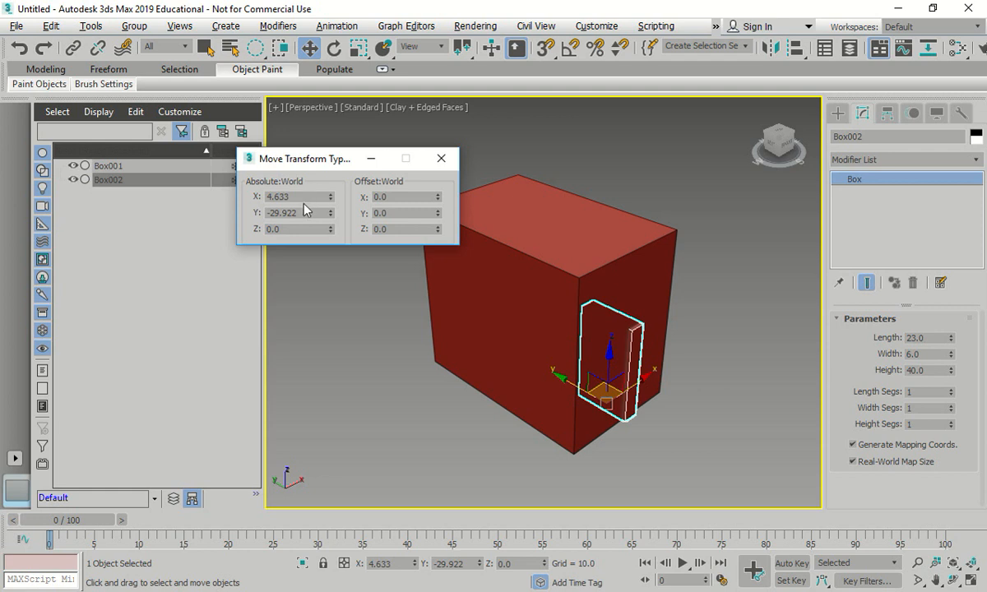
left_click_drag(290, 197, 263, 195)
type("-25")
key("Tab")
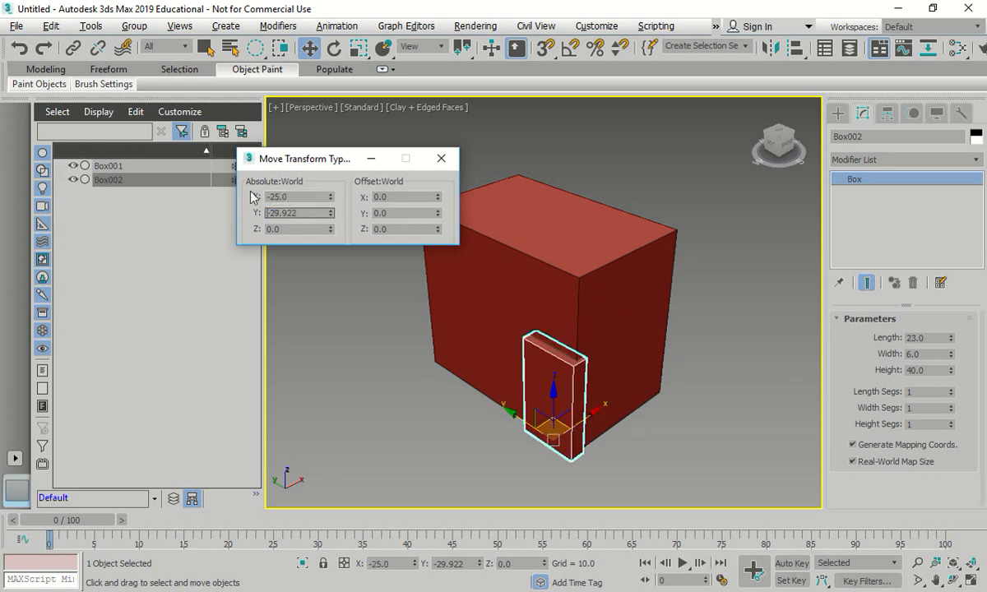
type("-2.3")
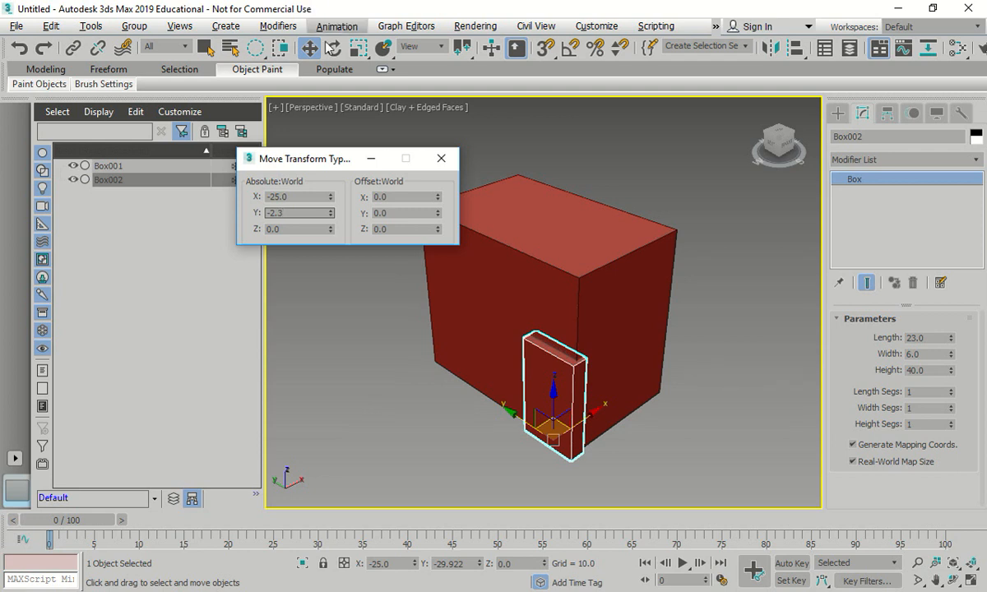
key("Tab")
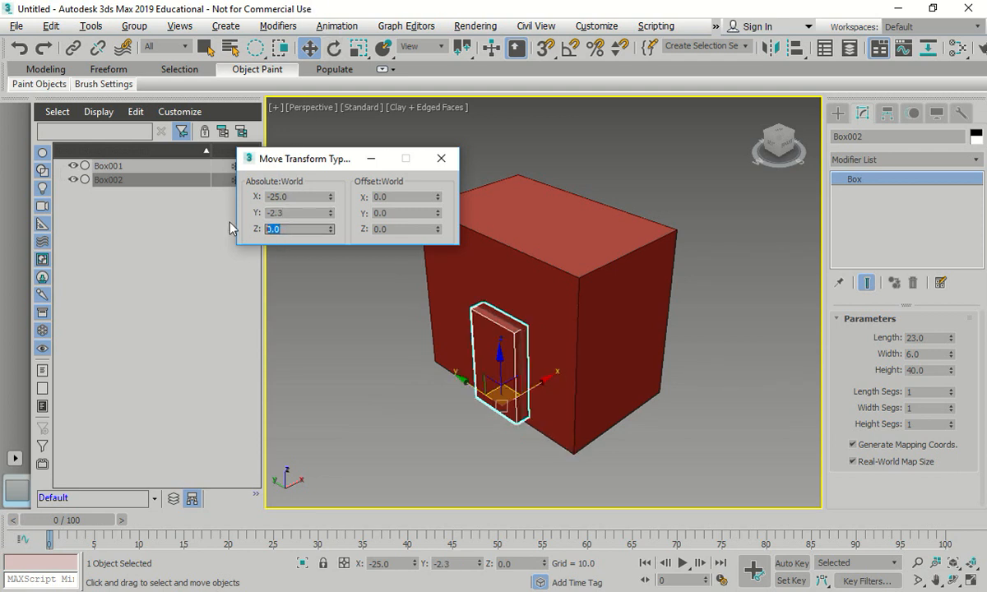
type("-0.03")
key("Return")
left_click(441, 158)
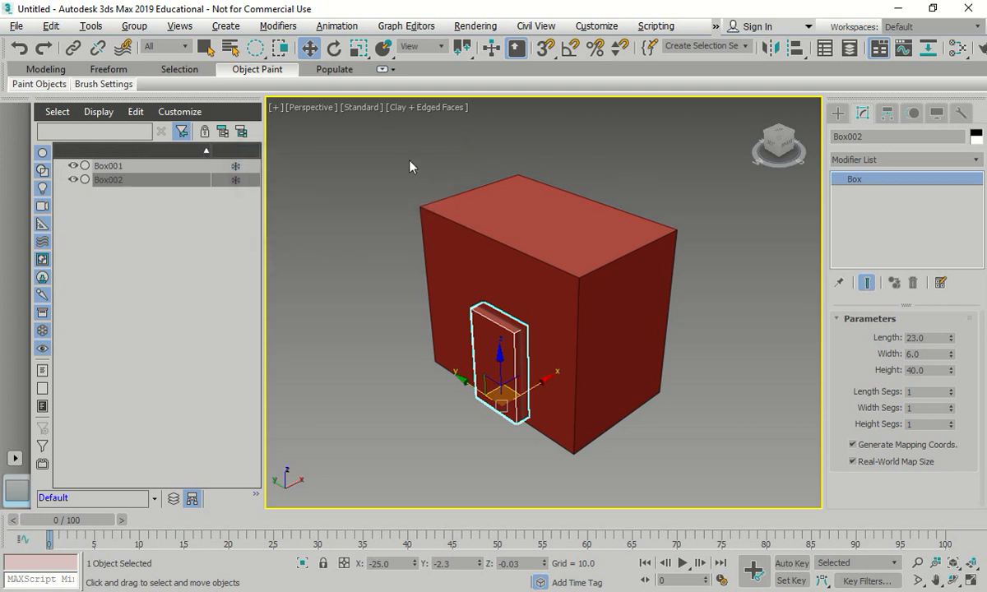
left_click(387, 140)
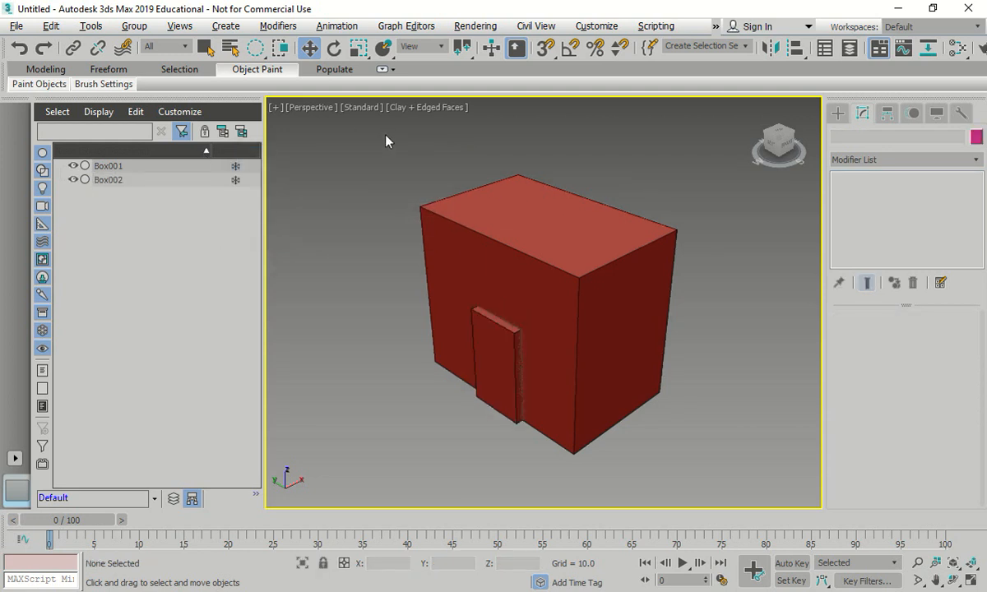
- Set up a new box with length 23, width 6, height 18 and AutoGrid enabled, and try placing it on the main box's front face
left_click(837, 113)
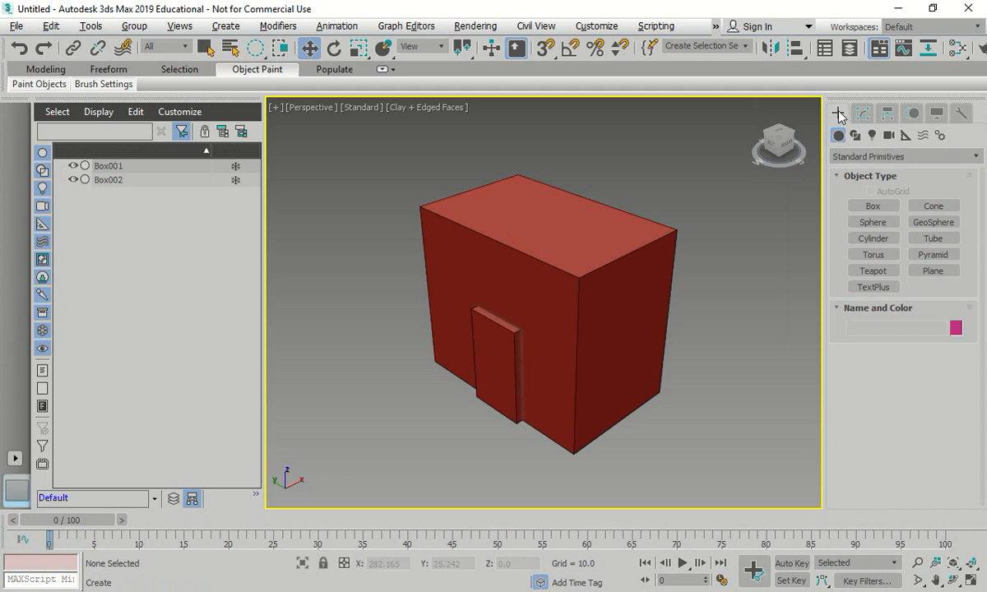
left_click(874, 207)
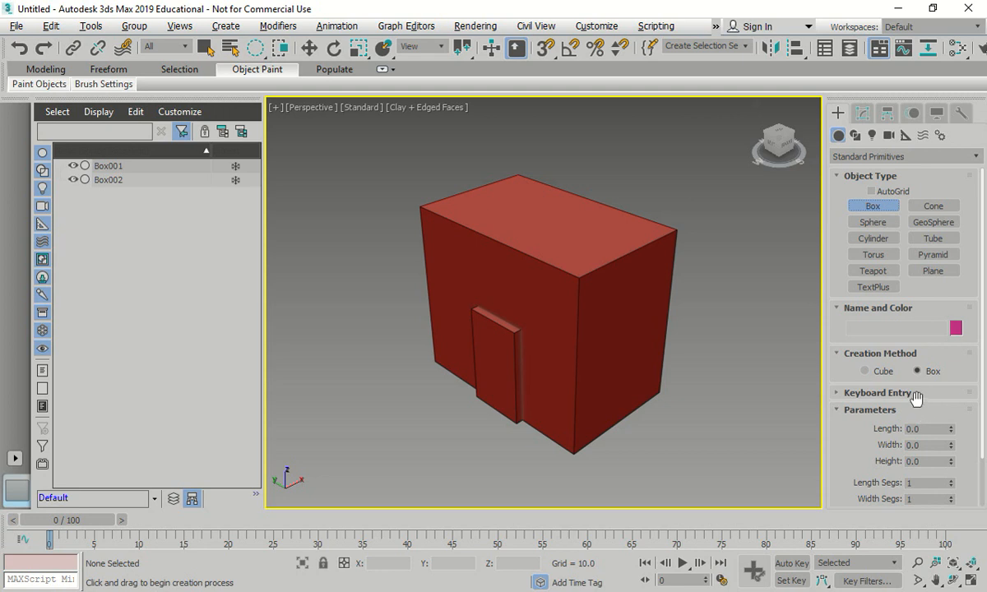
left_click(930, 429)
type("23")
key("Tab")
type("6")
key("Tab")
type("18")
left_click(924, 486)
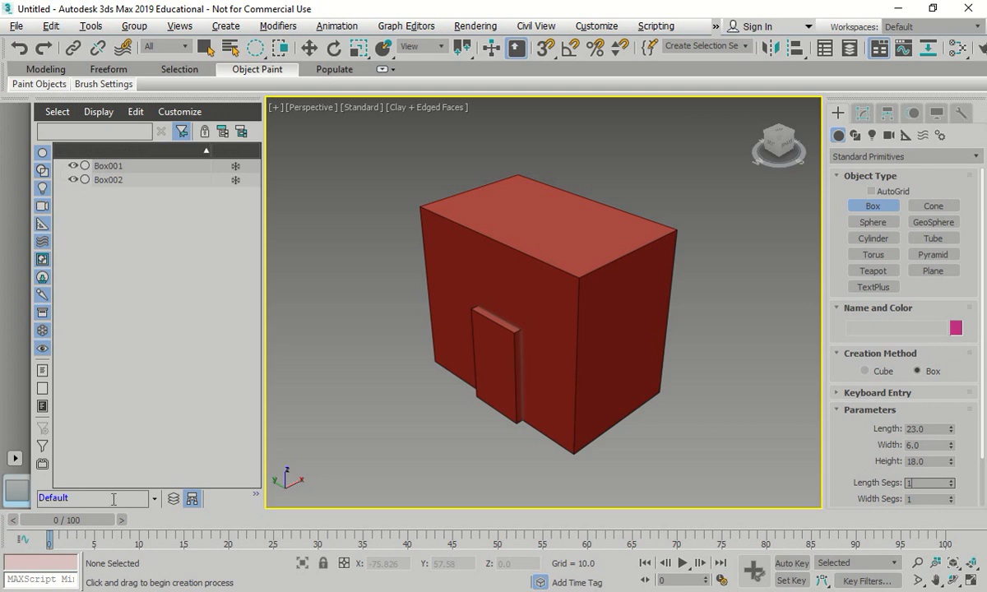
left_click(873, 191)
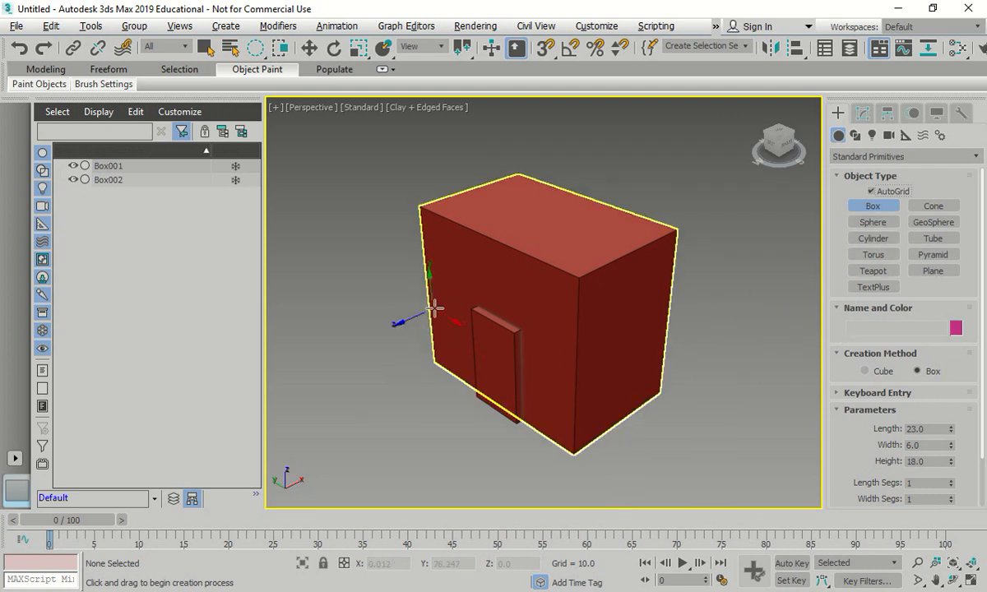
left_click(452, 255)
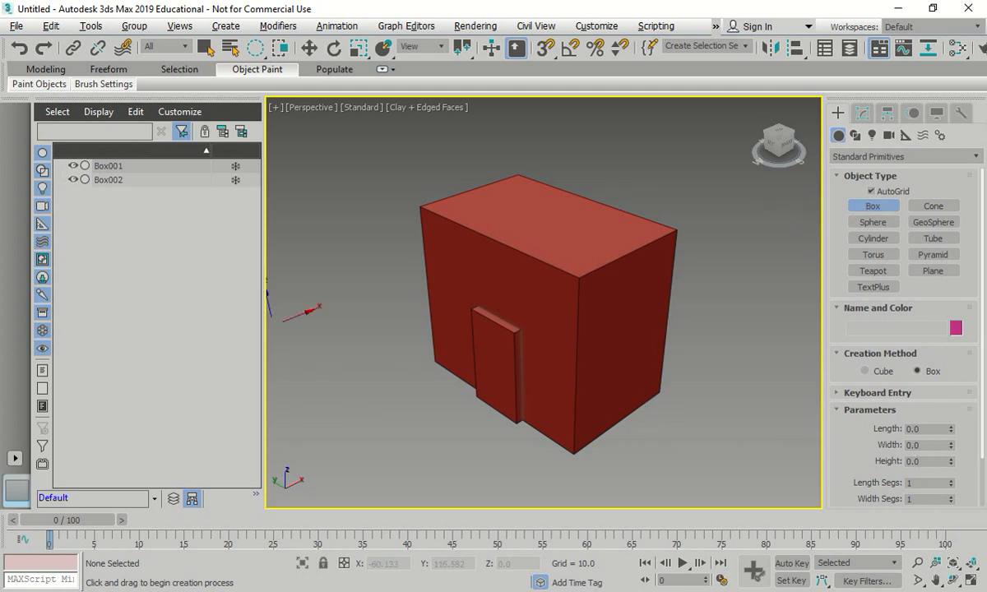
- Re-enter length 23, width 6 and height 18, try placing the box above the door on the front face, and undo it
left_click_drag(936, 430, 844, 403)
type("23")
key("Tab")
type("6")
key("Tab")
type("18")
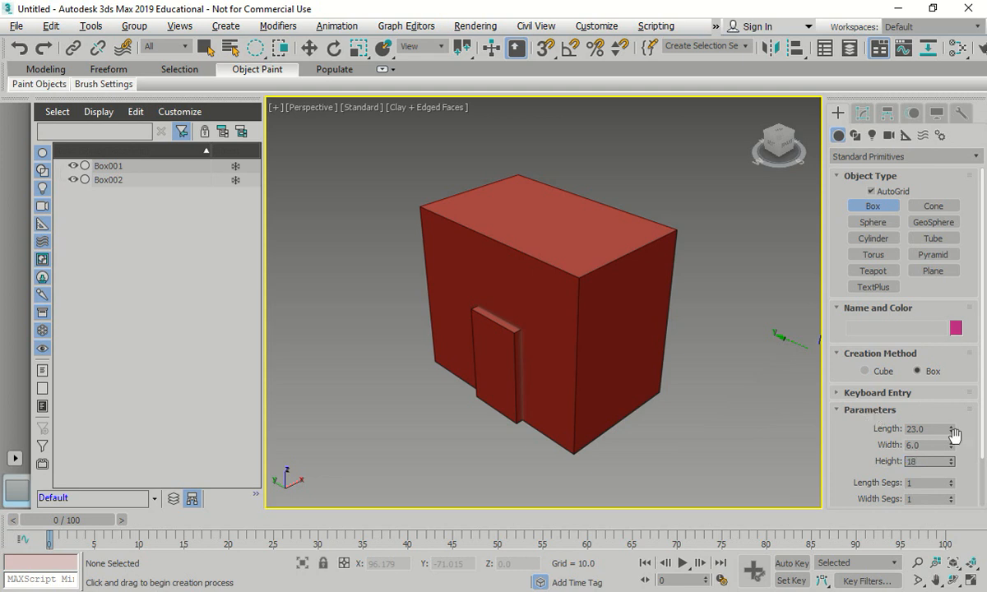
key("shift+Tab")
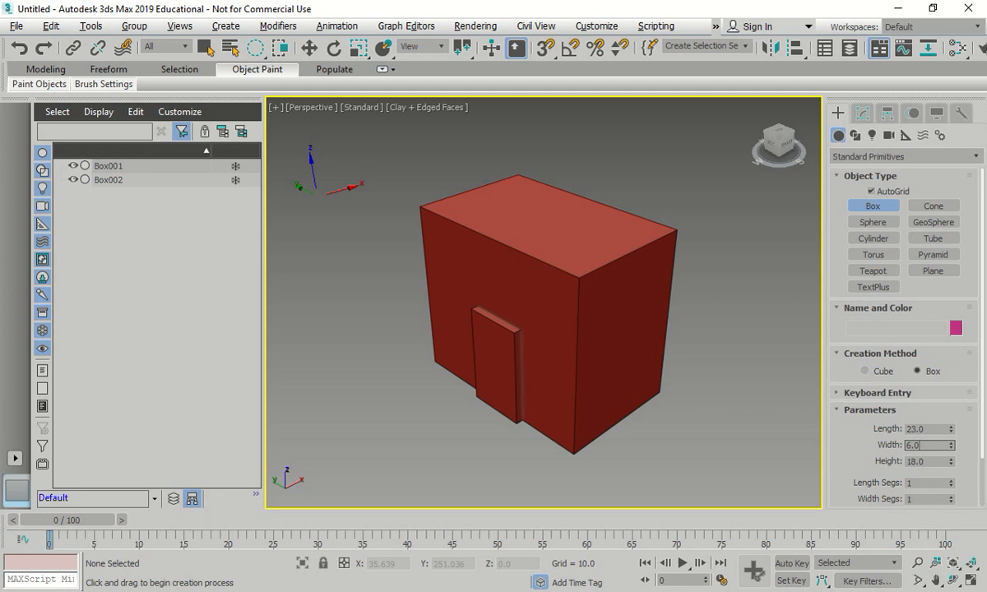
left_click(453, 261)
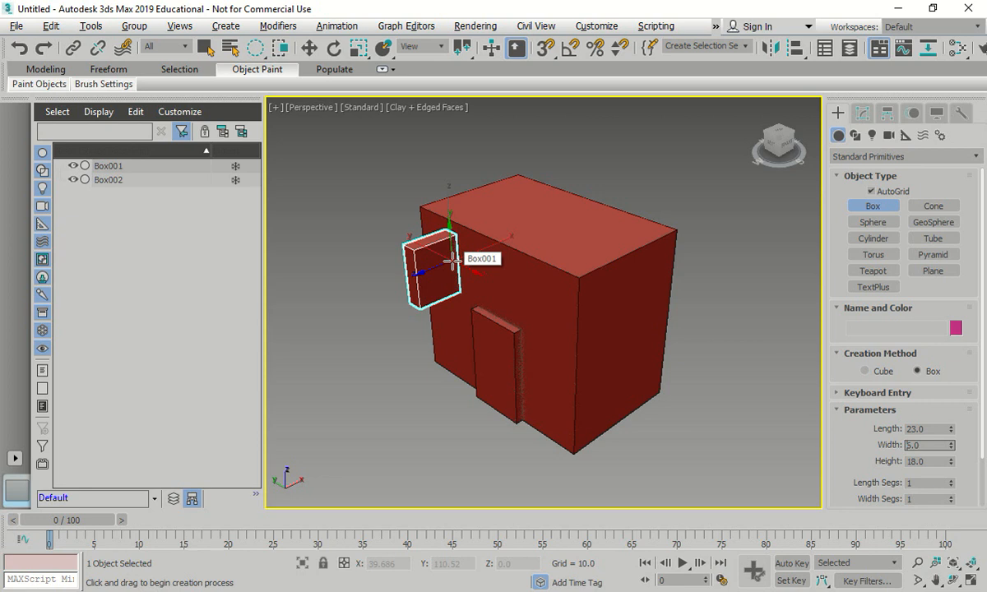
key("ctrl+z")
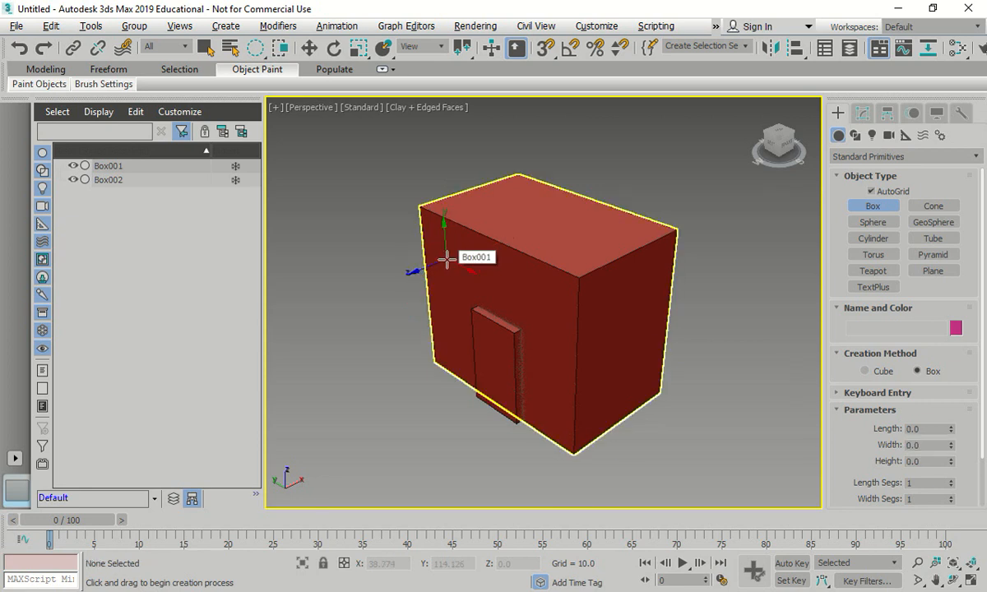
key("w")
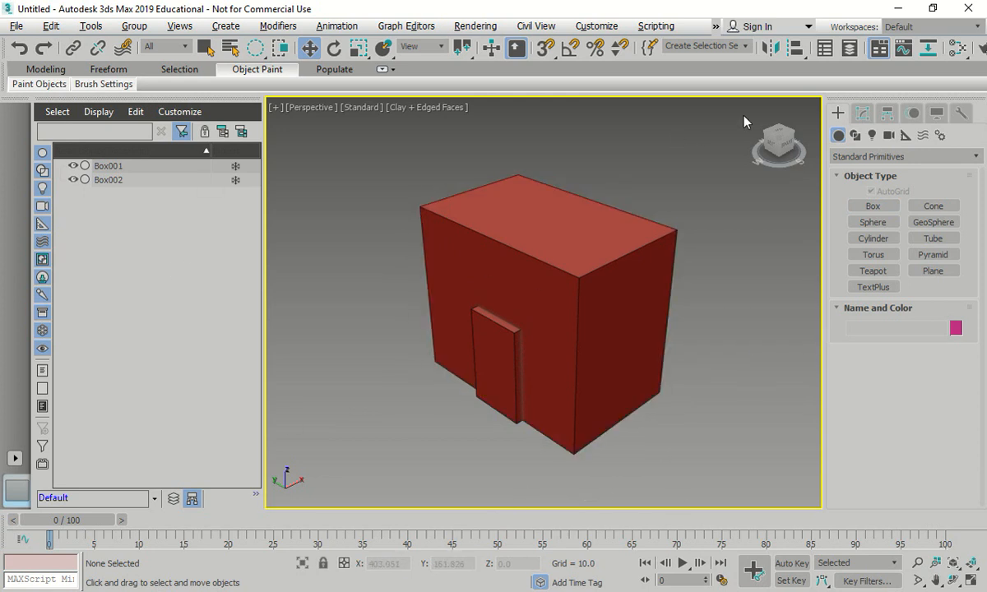
- Create a box by keyboard entry at the origin with length 23, width 6 and height 18, and delete it
left_click(873, 206)
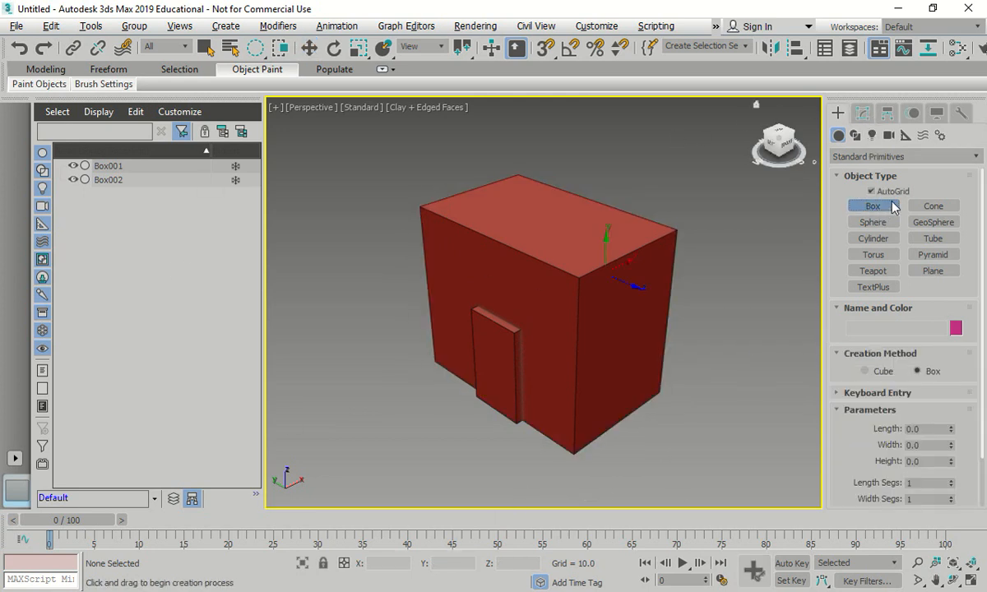
left_click(840, 411)
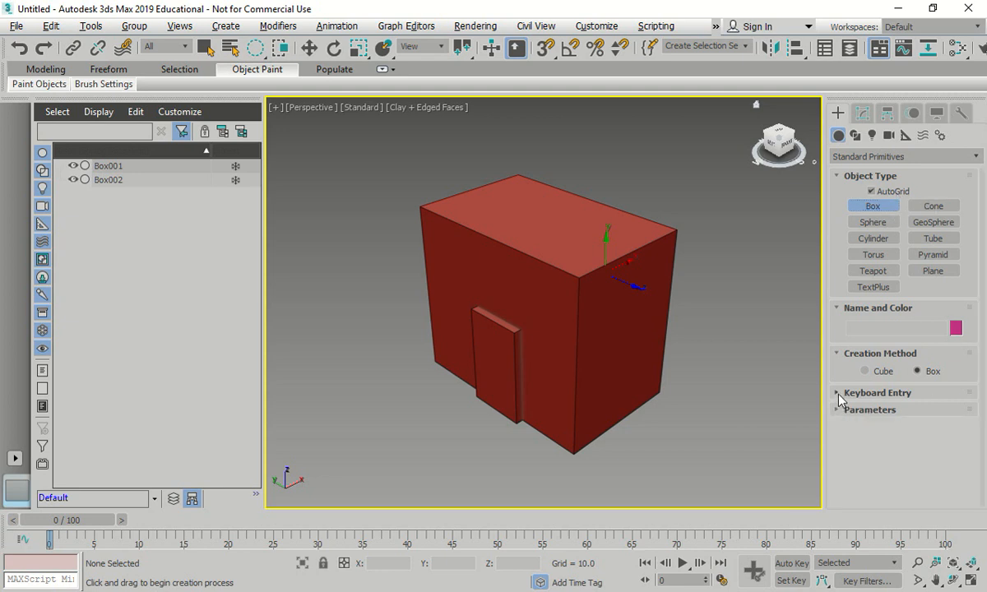
left_click(839, 394)
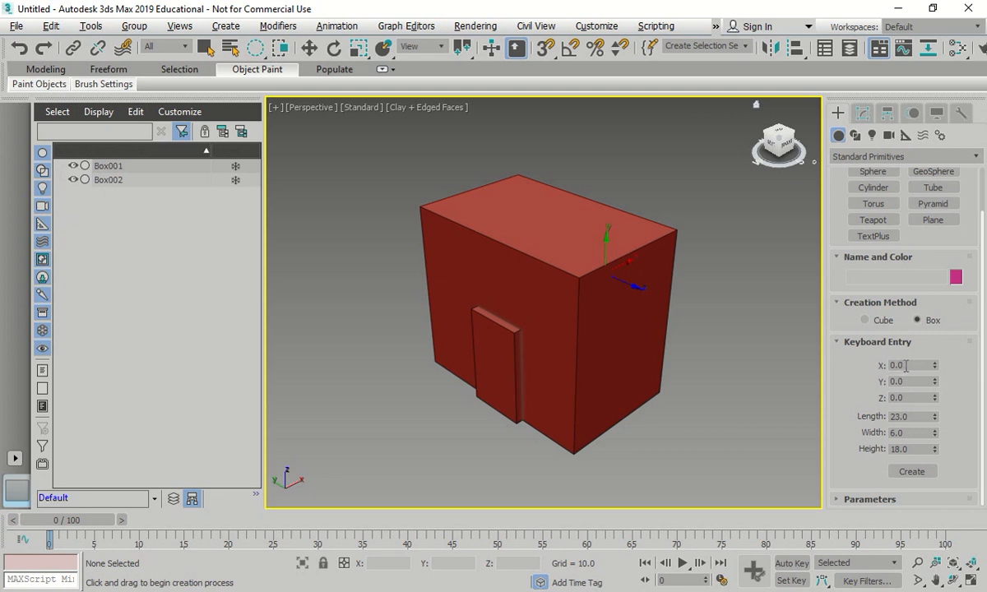
double_click(913, 418)
key("Tab")
key("Tab")
type("18")
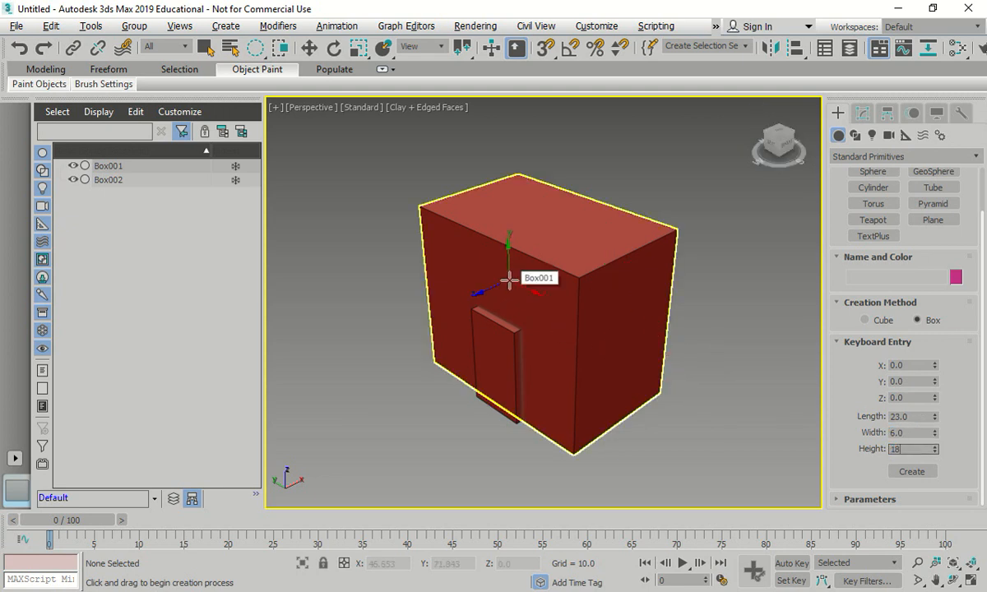
key("Return")
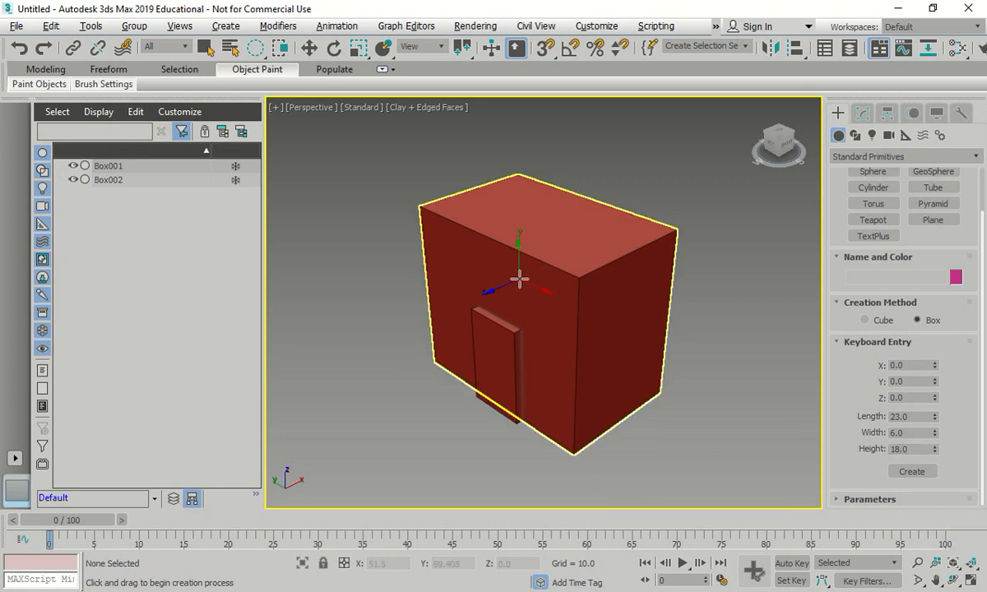
left_click(913, 472)
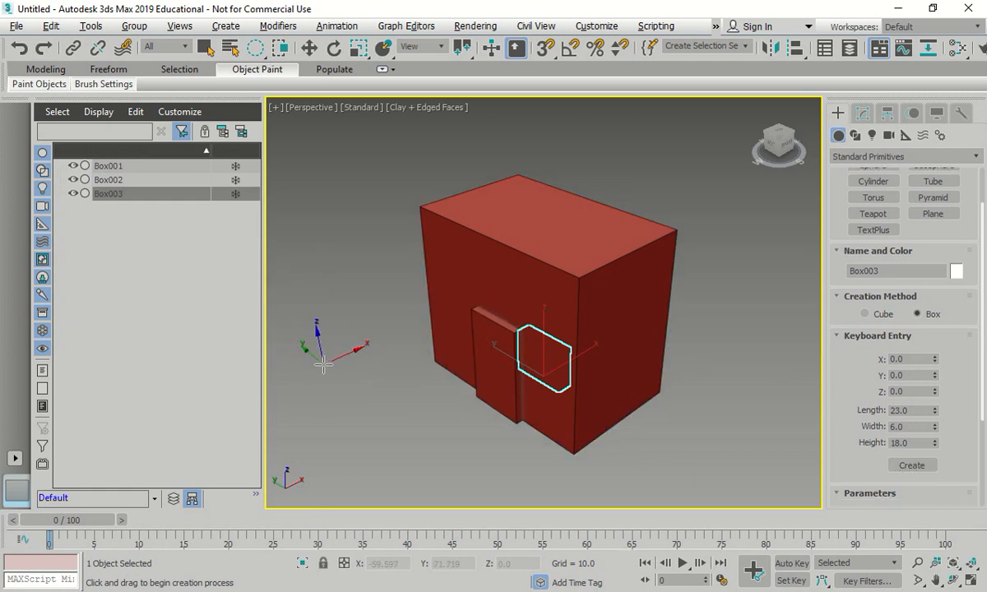
key("Delete")
right_click(388, 323)
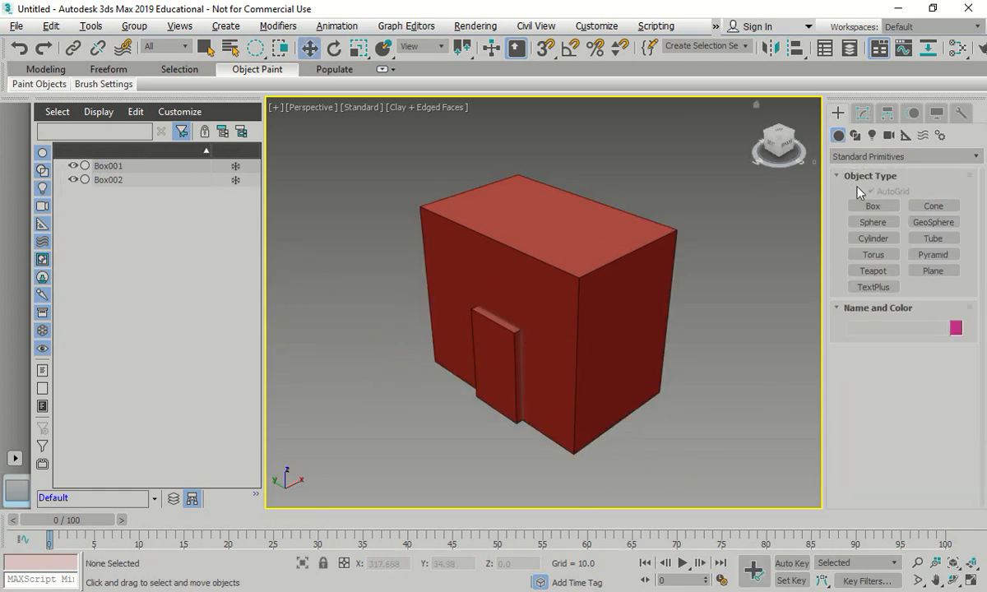
- Create two boxes at the origin by keyboard entry, each 23 long, 6 wide and 18 high
left_click(872, 207)
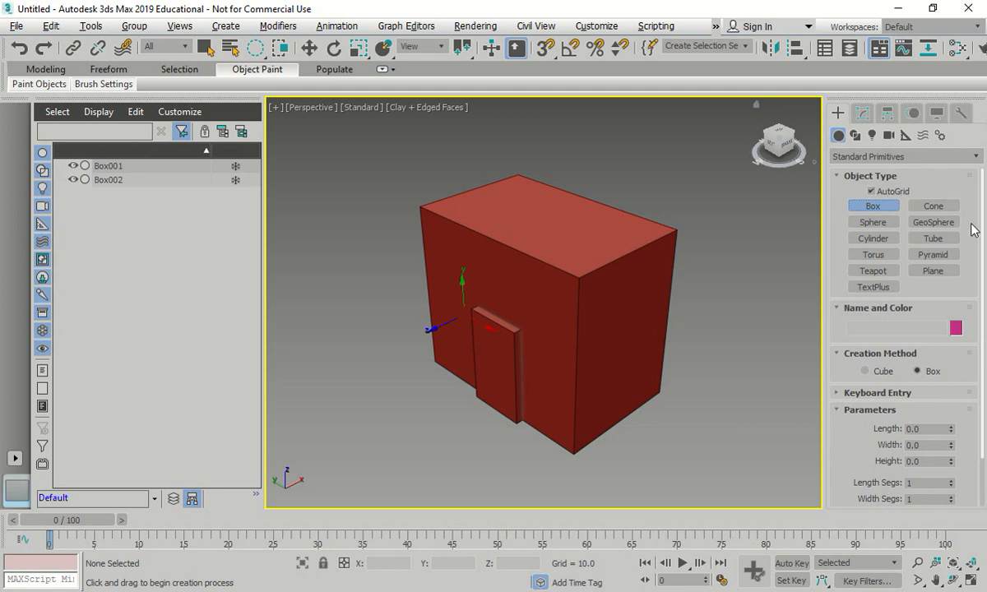
scroll(984, 227, "down", 2)
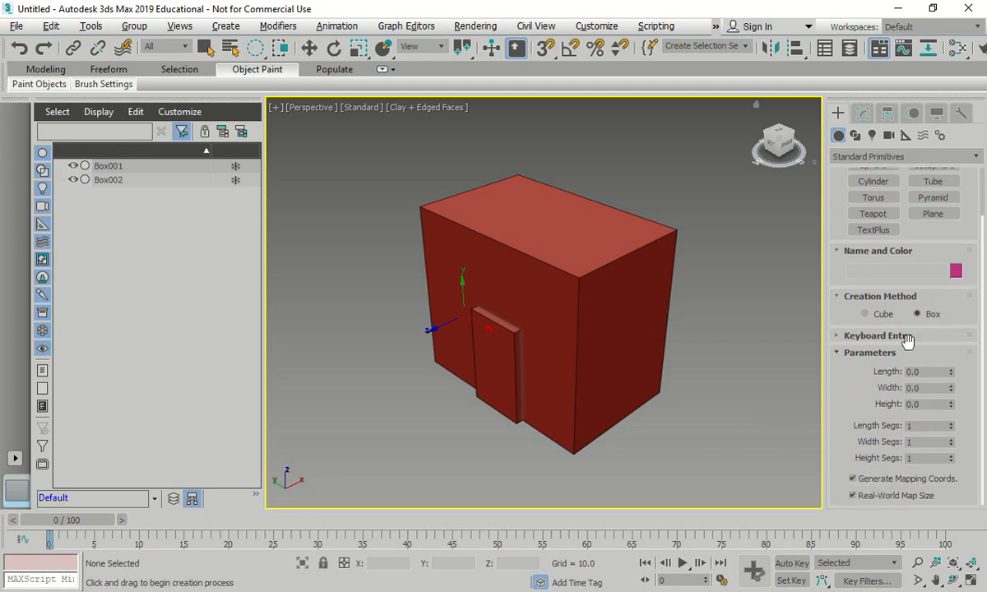
left_click(856, 336)
left_click(917, 411)
left_click(908, 427)
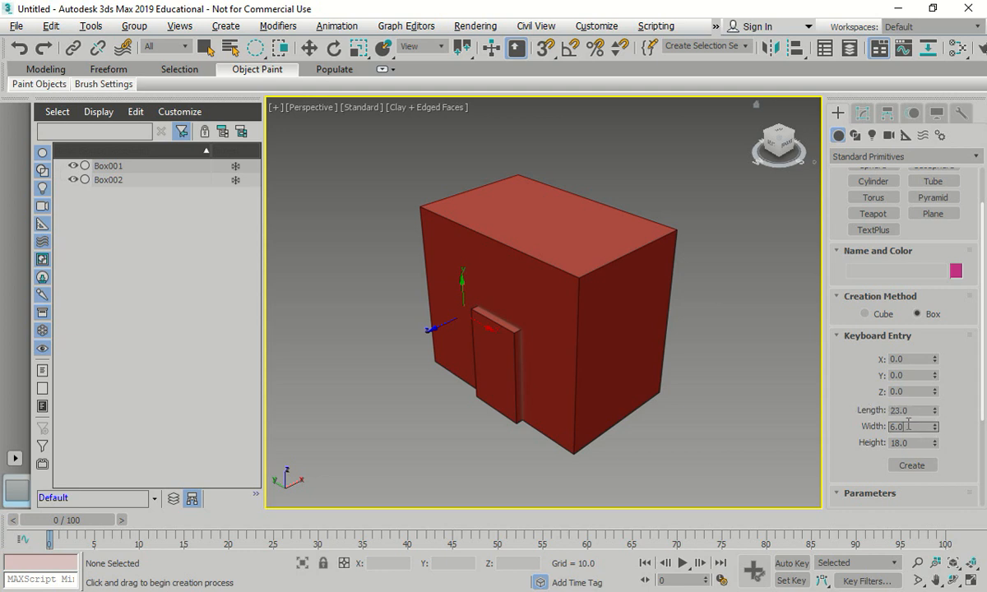
key("Tab")
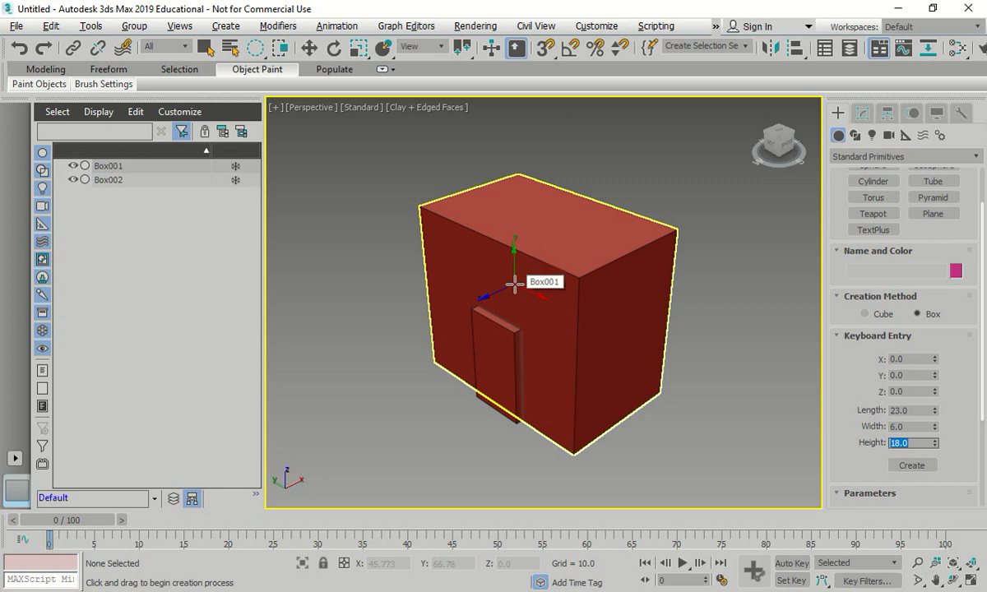
left_click(919, 466)
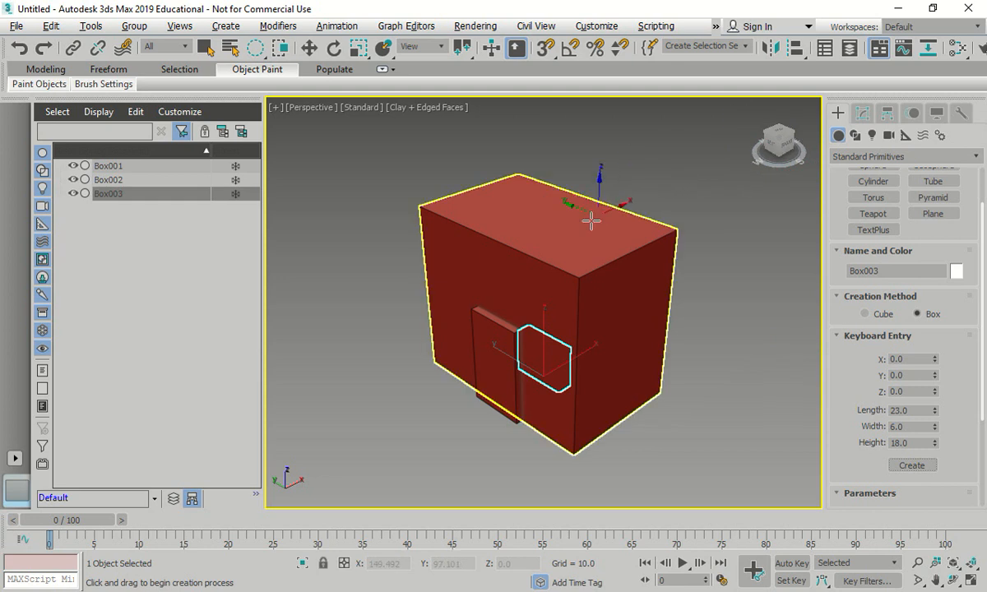
left_click(913, 466)
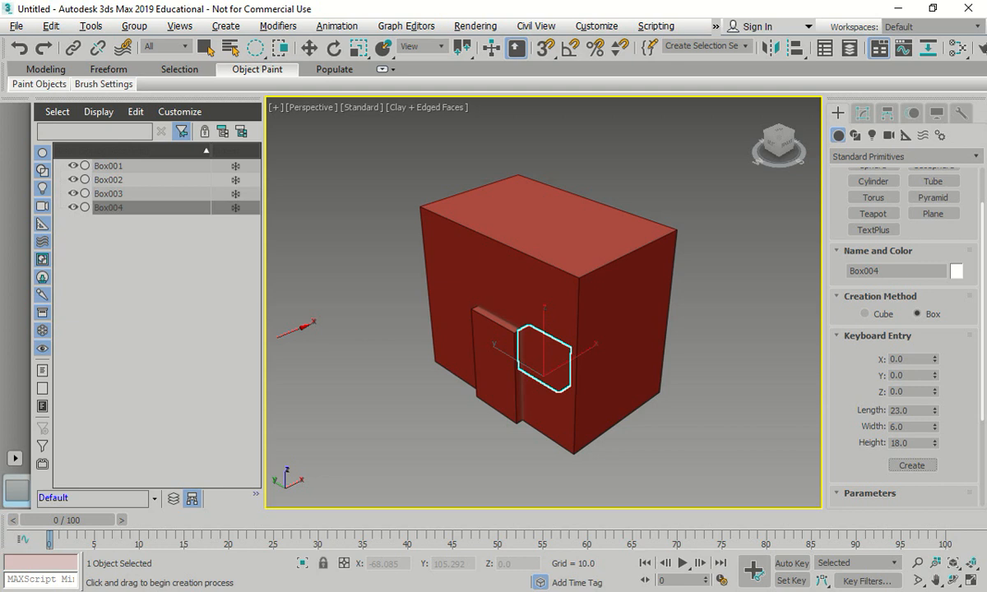
- Move Box004 along the Y axis away from the identical box occupying the same spot inside the main box
left_click(310, 47)
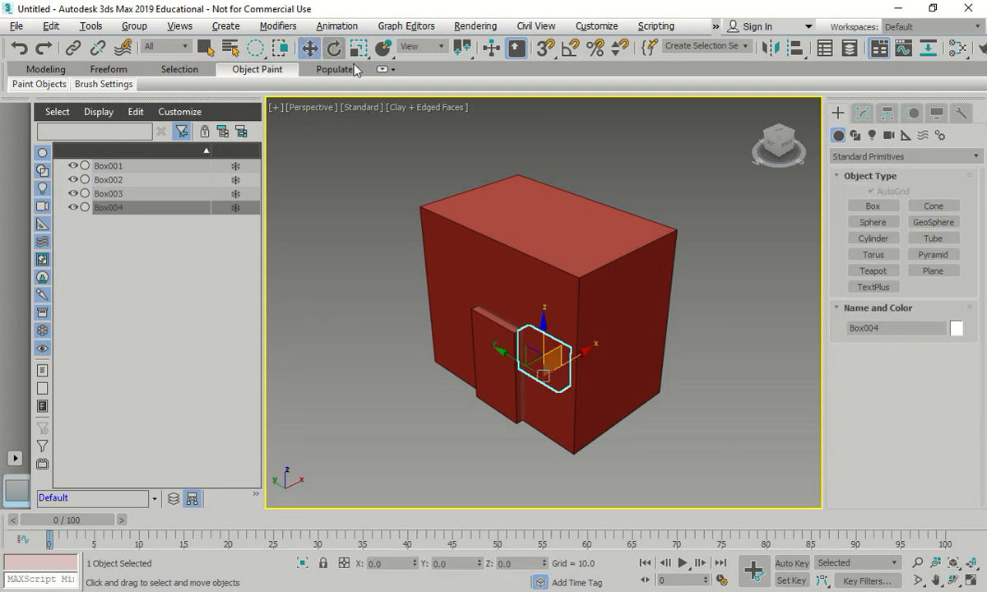
left_click_drag(505, 348, 404, 297)
left_click(275, 255)
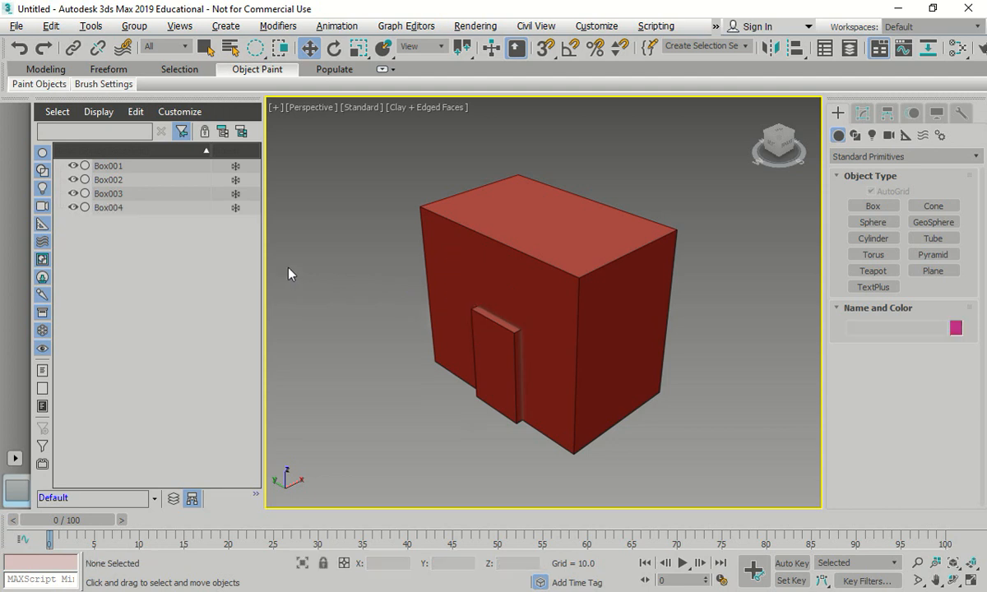
- Shift Box003 slightly along the X axis to about -3, keeping it inside the main box
left_click(115, 195)
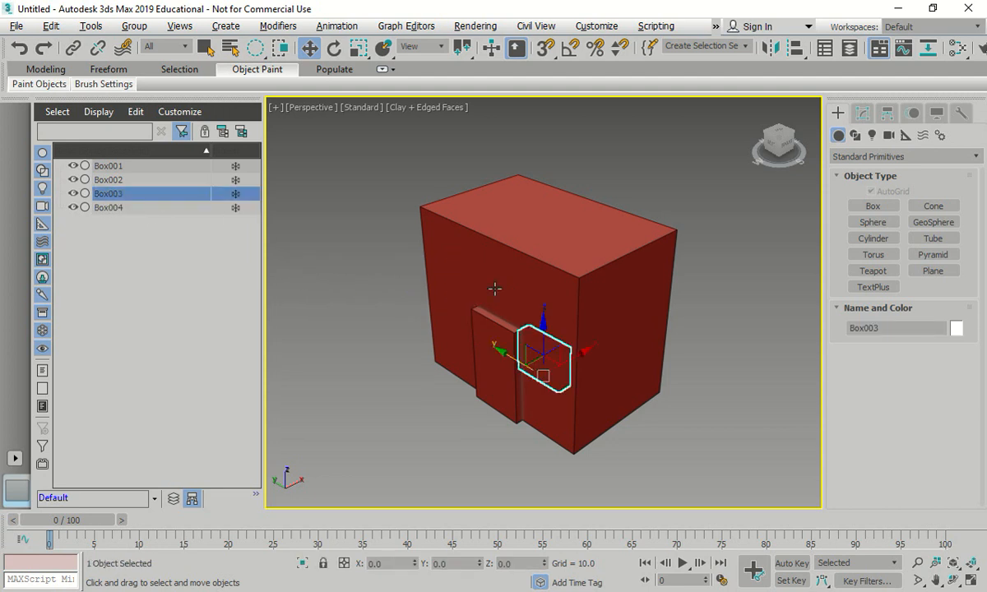
mouse_move(588, 351)
left_mouse_down()
mouse_move(541, 375)
mouse_move(584, 357)
left_mouse_up()
left_click(745, 401)
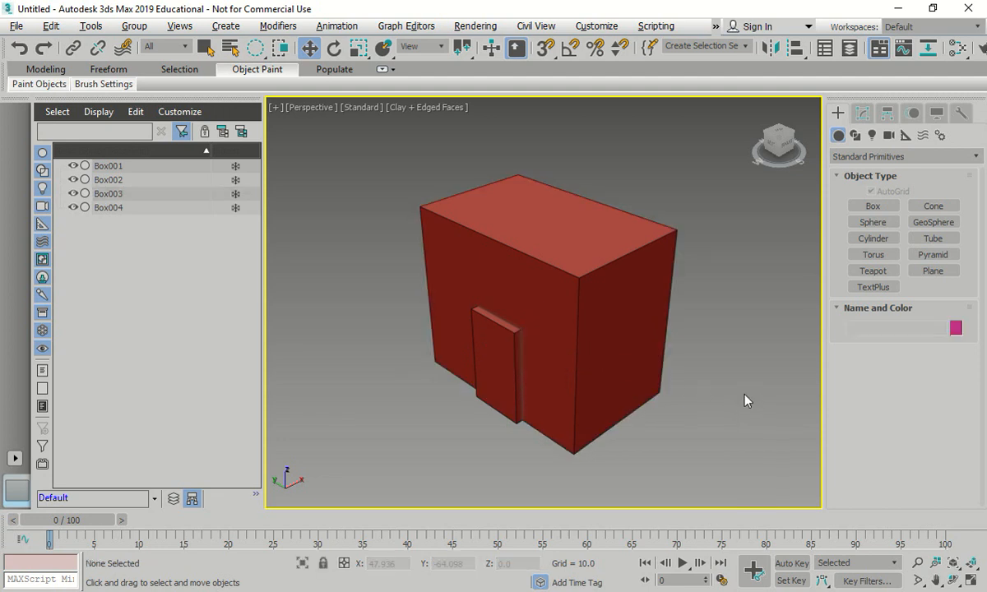
middle_click_drag(671, 347, 642, 348, "alt")
left_click(136, 195)
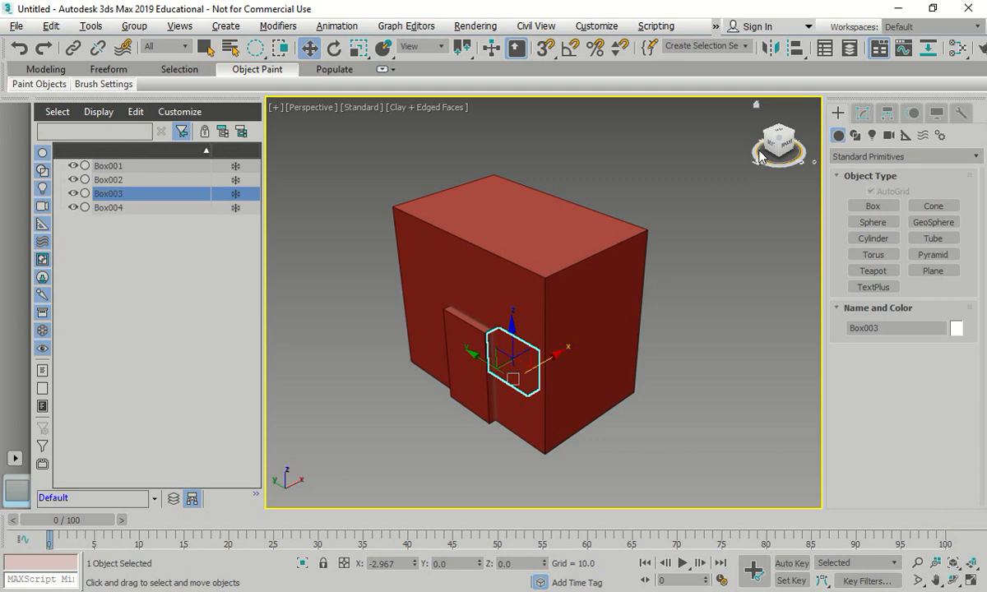
- Switch from the single perspective view to the four-view layout with the Front view active
key("ctrl+w")
key("Escape")
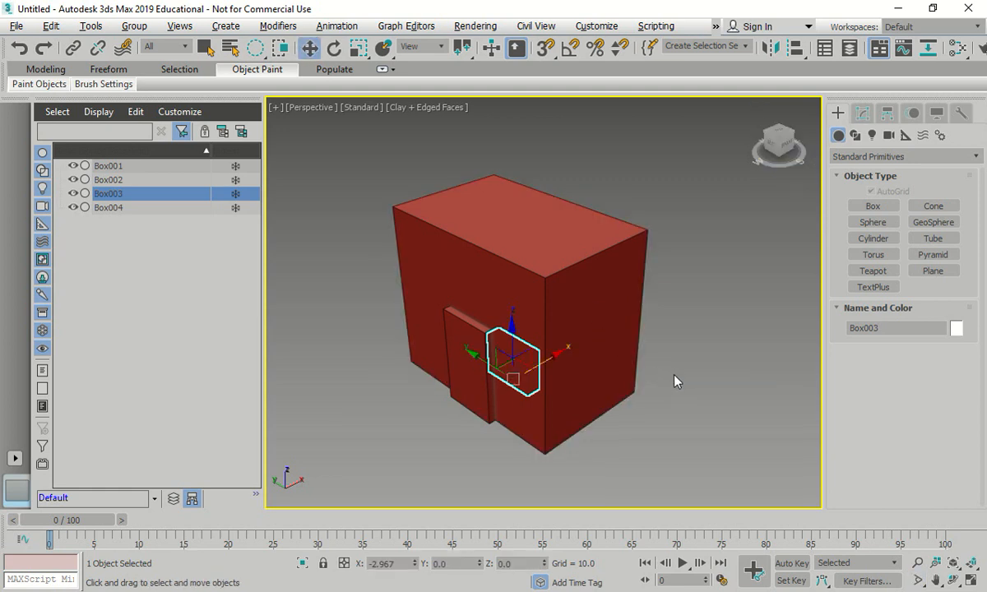
key("alt+w")
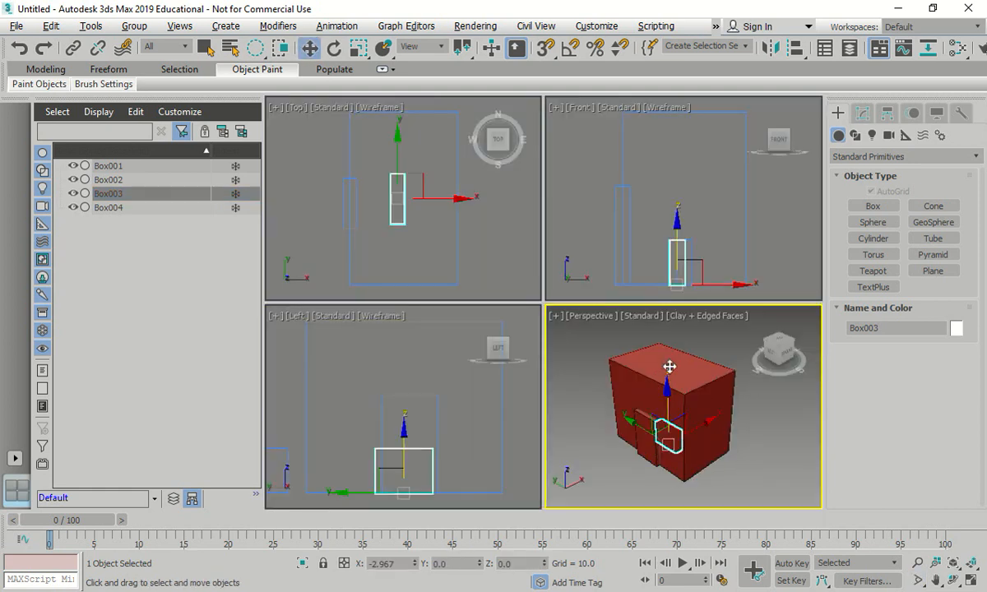
scroll(668, 222, "down", 3)
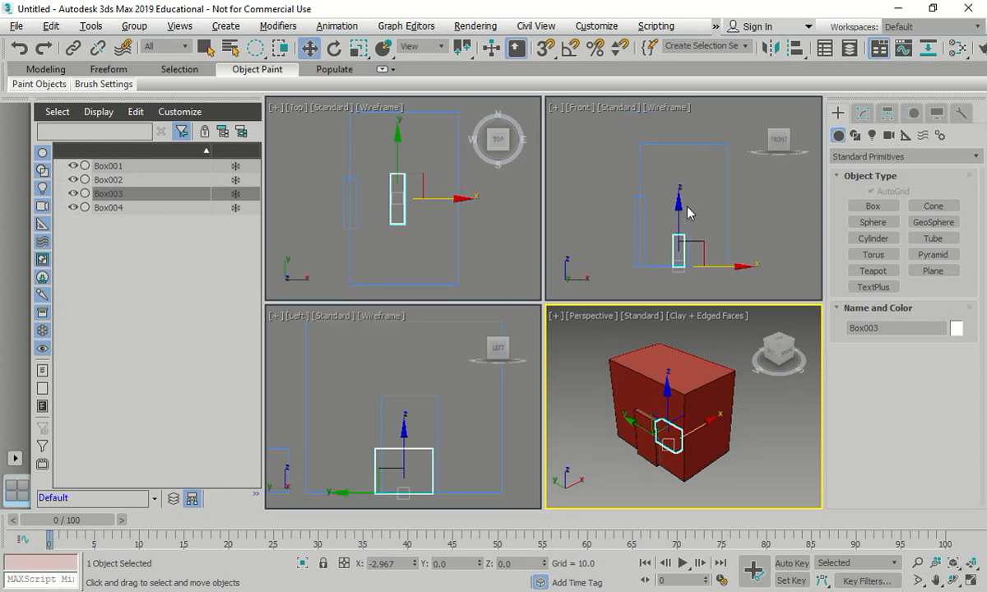
left_click(679, 207)
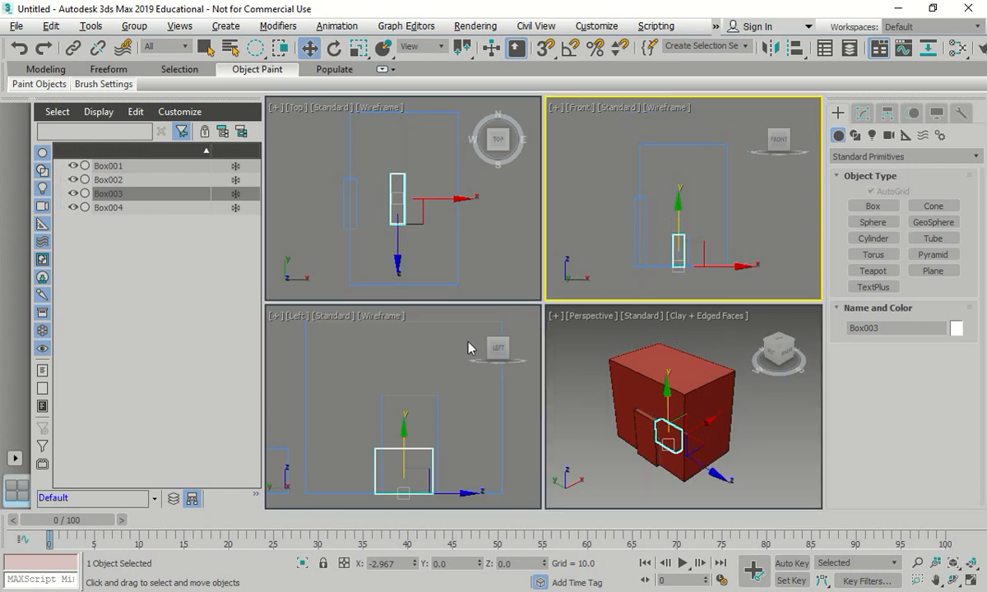
- Select Box003 and Box004 together and move them along X out in front of the main box, to about -36
left_click(116, 208, "ctrl")
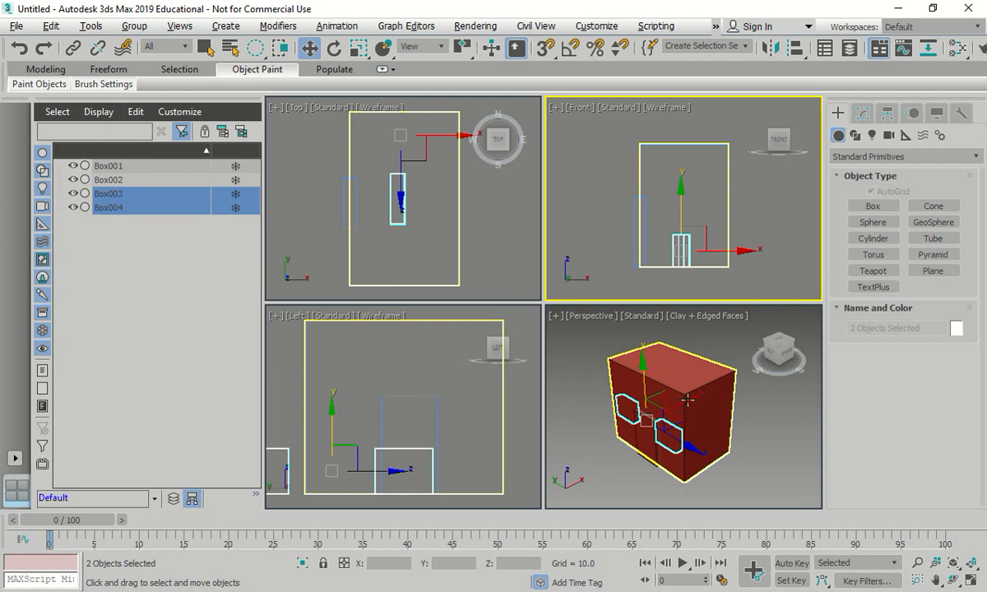
middle_click(694, 401)
left_click_drag(693, 401, 656, 418)
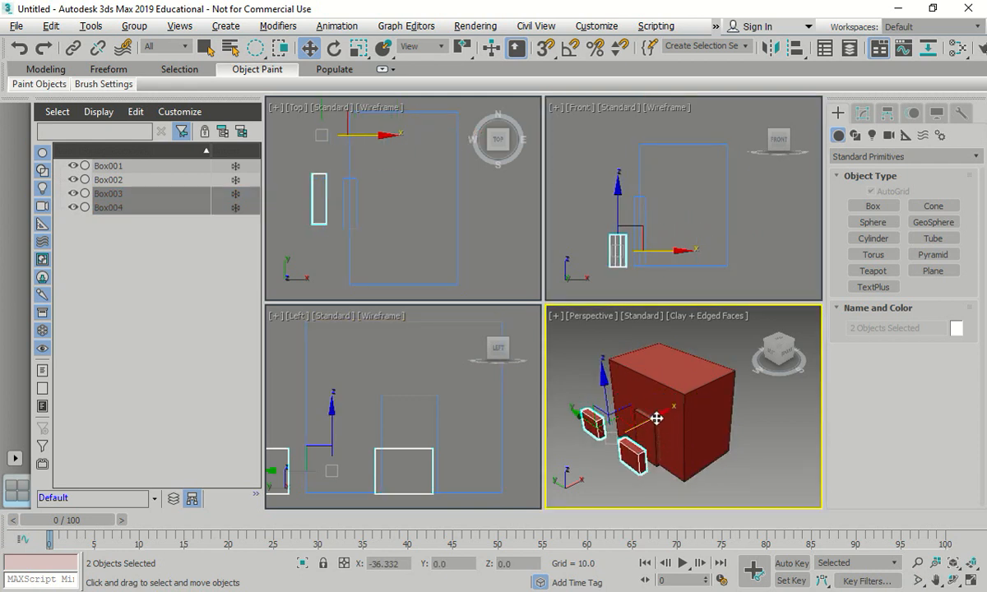
left_click(810, 437)
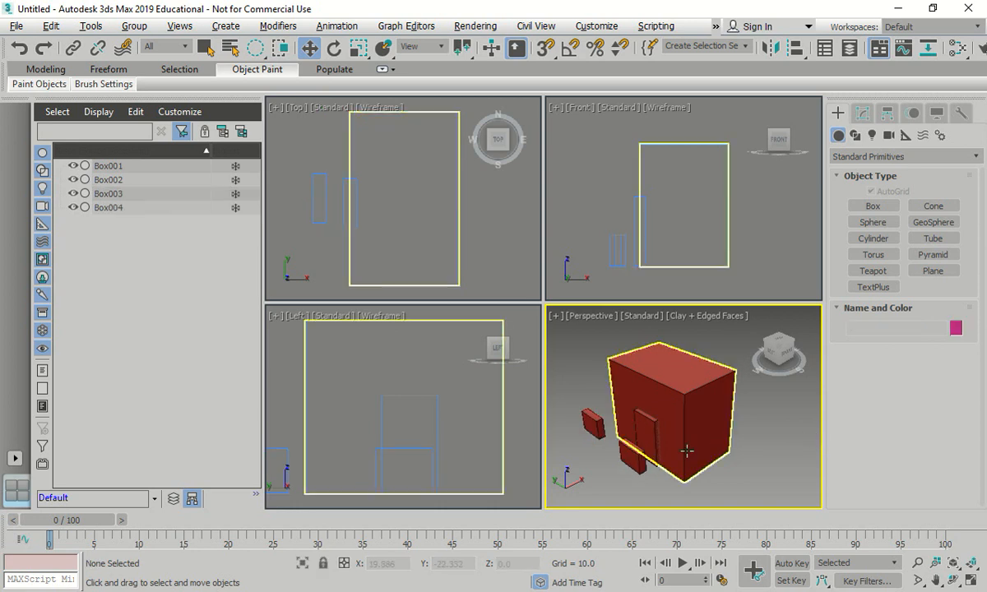
mouse_move(609, 445)
middle_mouse_down()
mouse_move(641, 448)
mouse_move(609, 436)
middle_mouse_up()
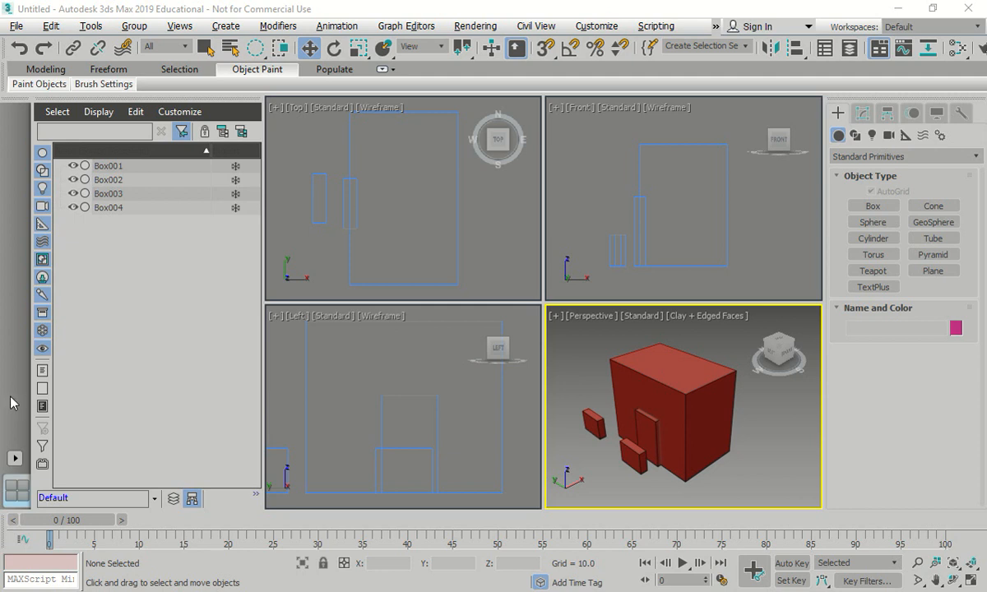
- Align Box003 and Box004 to the main box in X and Y position, matching center to center
scroll(633, 352, "up", 5)
scroll(633, 352, "down", 5)
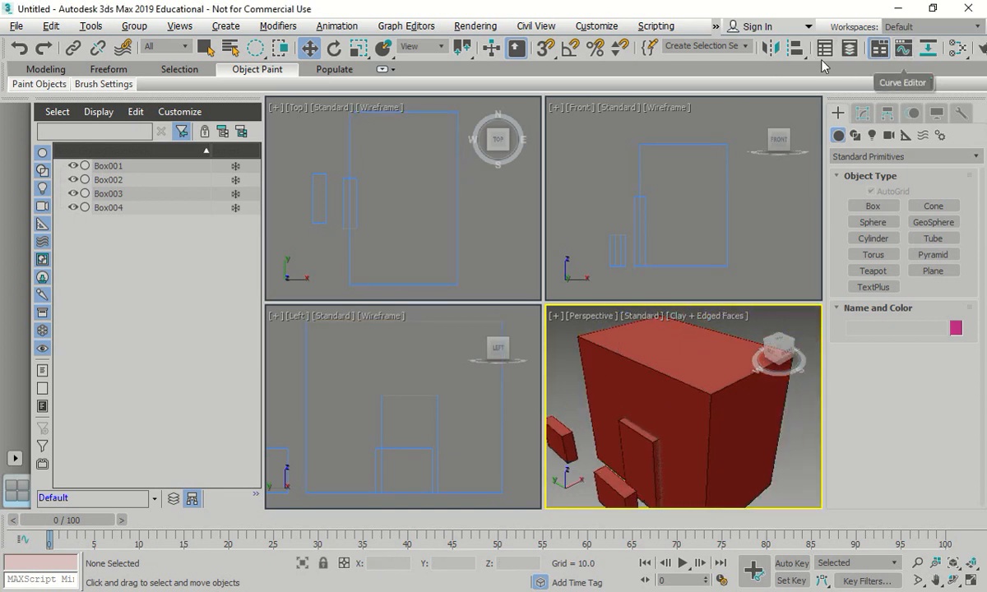
left_click(793, 51)
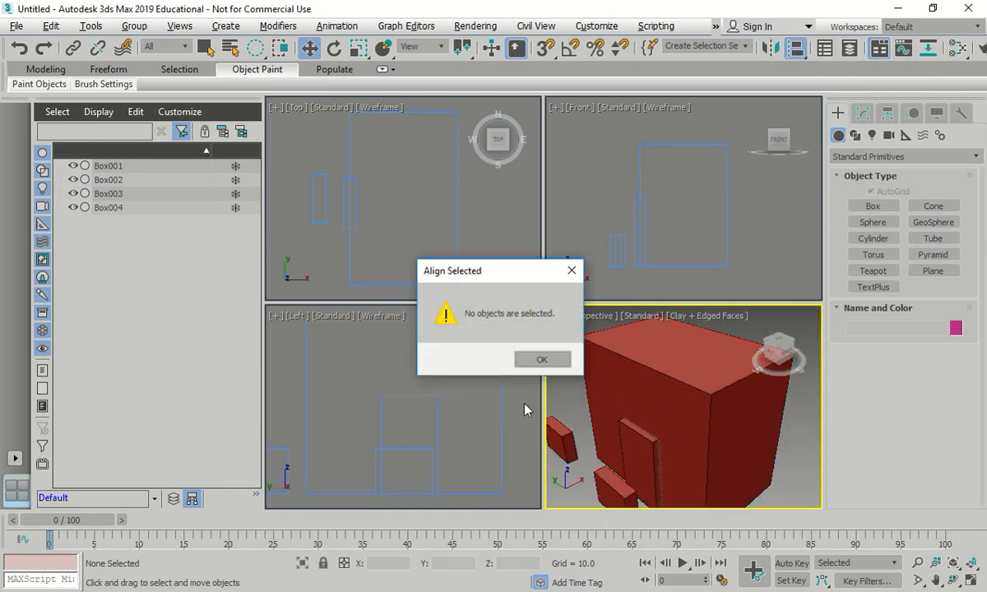
left_click(539, 360)
left_click(565, 434)
left_click(603, 473, "ctrl")
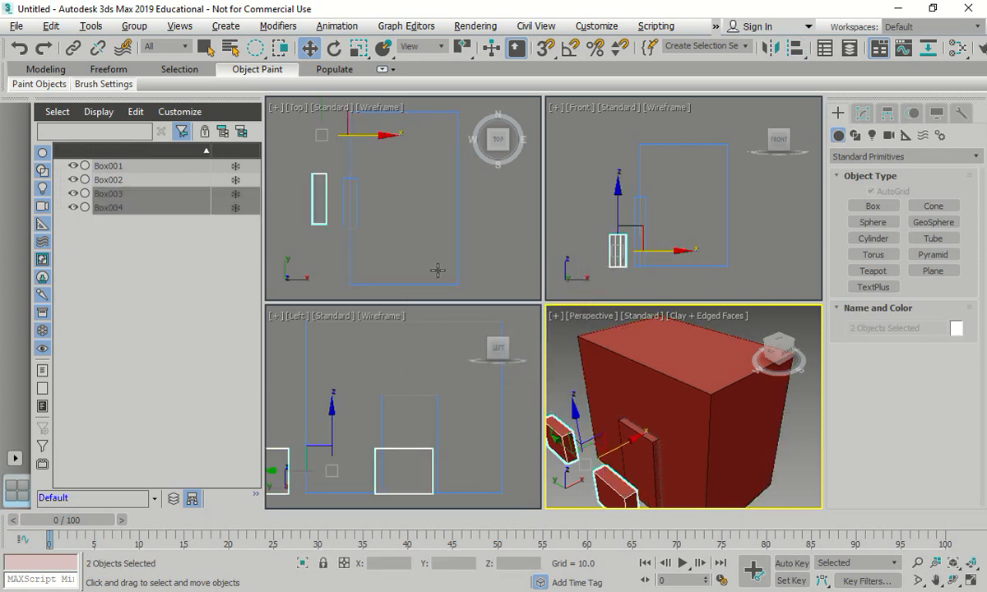
left_click(797, 51)
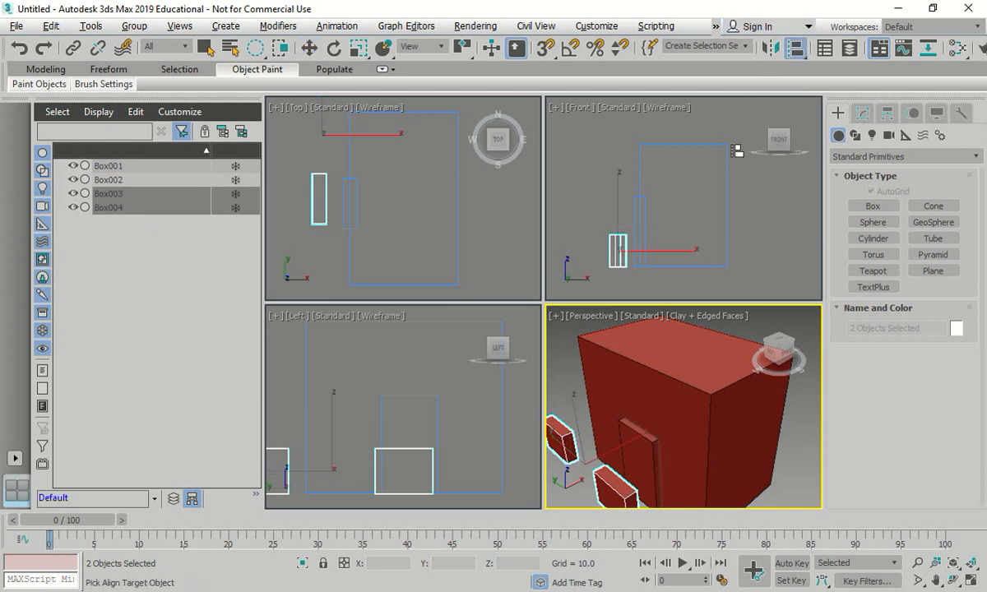
left_click(618, 380)
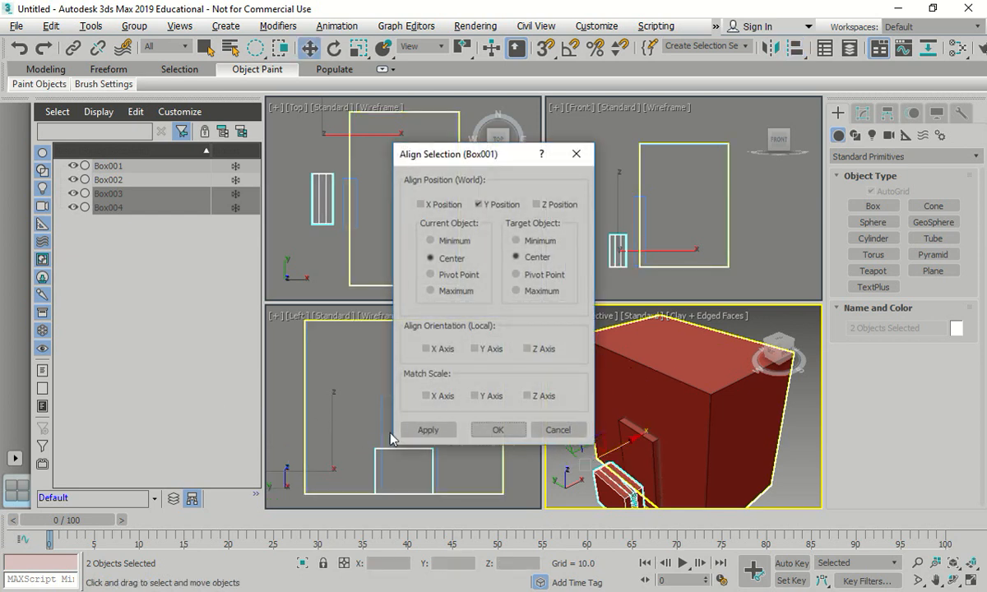
left_click(420, 204)
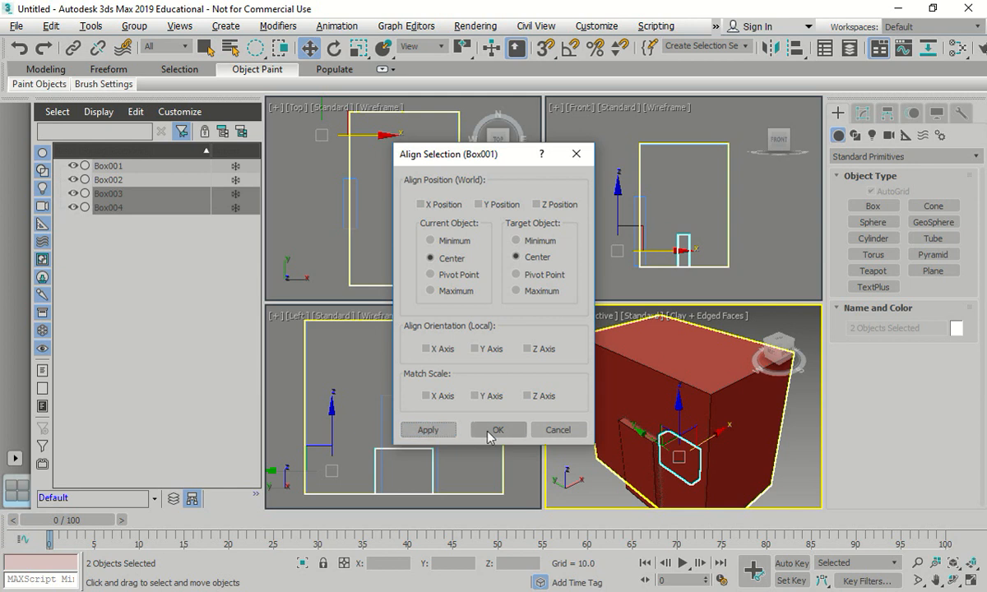
left_click(498, 430)
- Move the two aligned boxes along X to the main box's front face, at about X -28
scroll(572, 337, "down", 5)
scroll(580, 349, "up", 2)
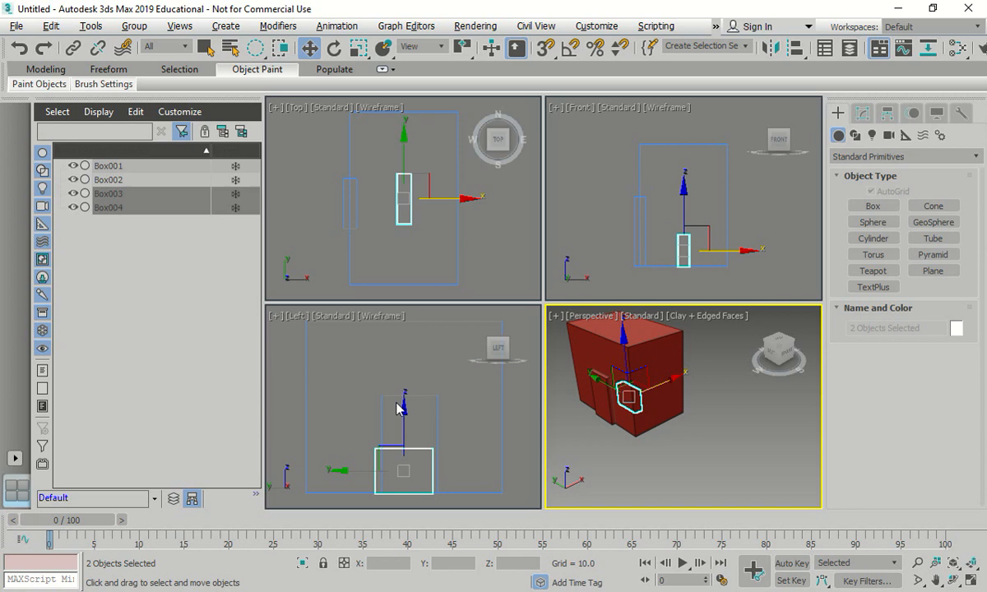
right_click(309, 48)
right_click(450, 163)
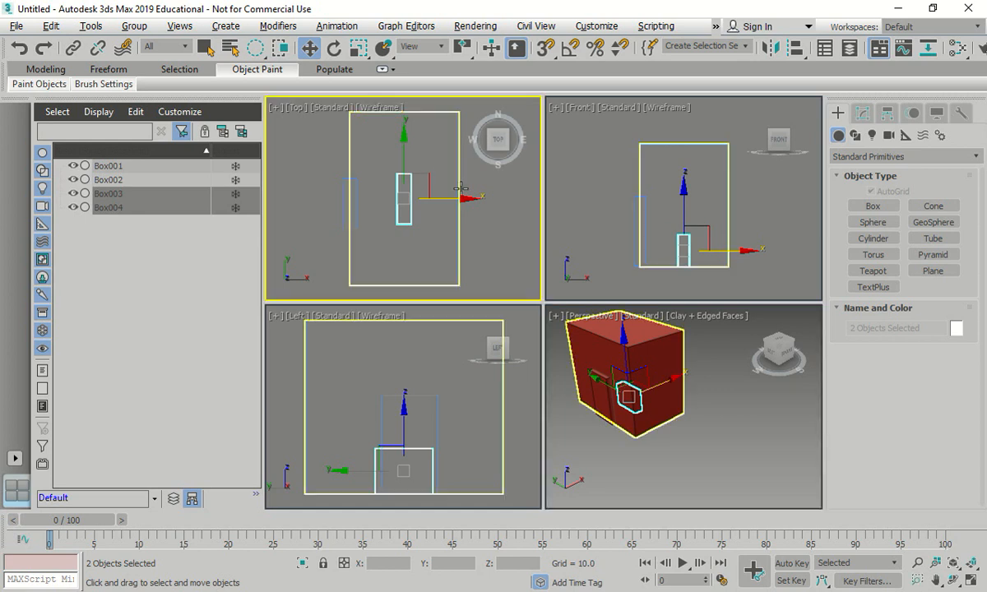
left_click_drag(464, 199, 404, 197)
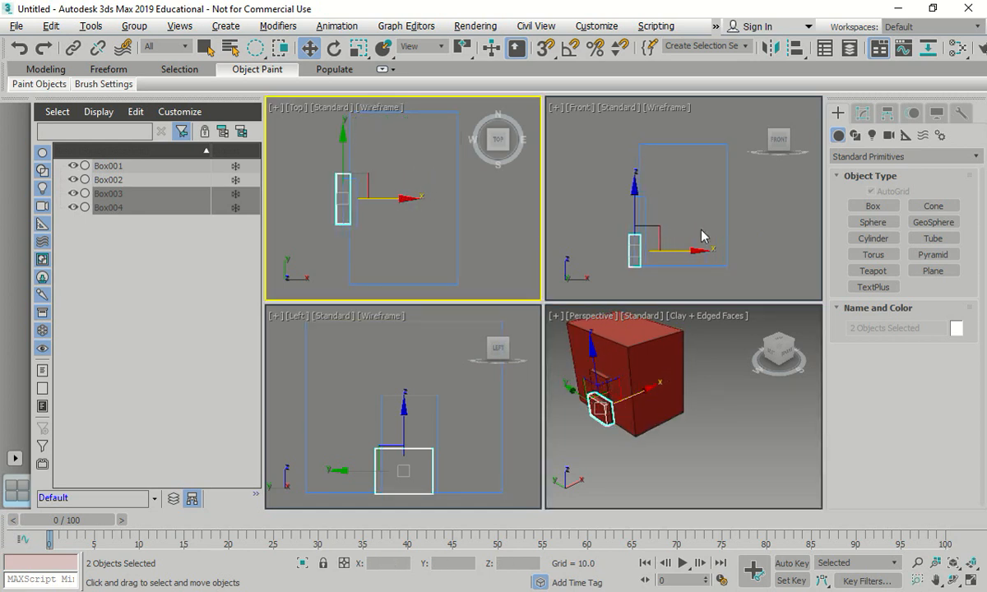
scroll(637, 247, "up", 5)
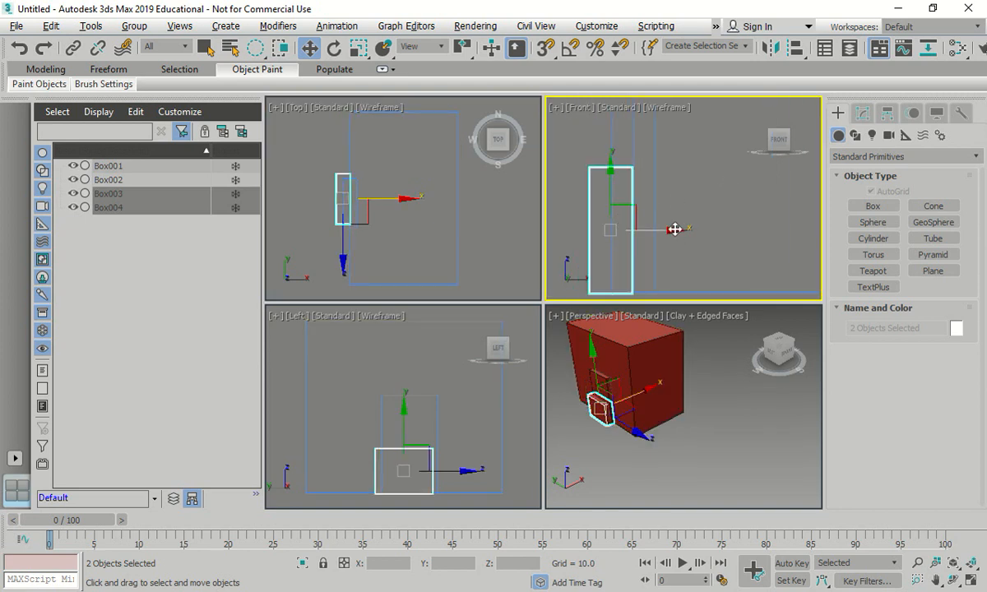
mouse_move(675, 228)
left_mouse_down()
mouse_move(617, 229)
mouse_move(673, 233)
mouse_move(666, 237)
left_mouse_up()
scroll(375, 235, "down", 3)
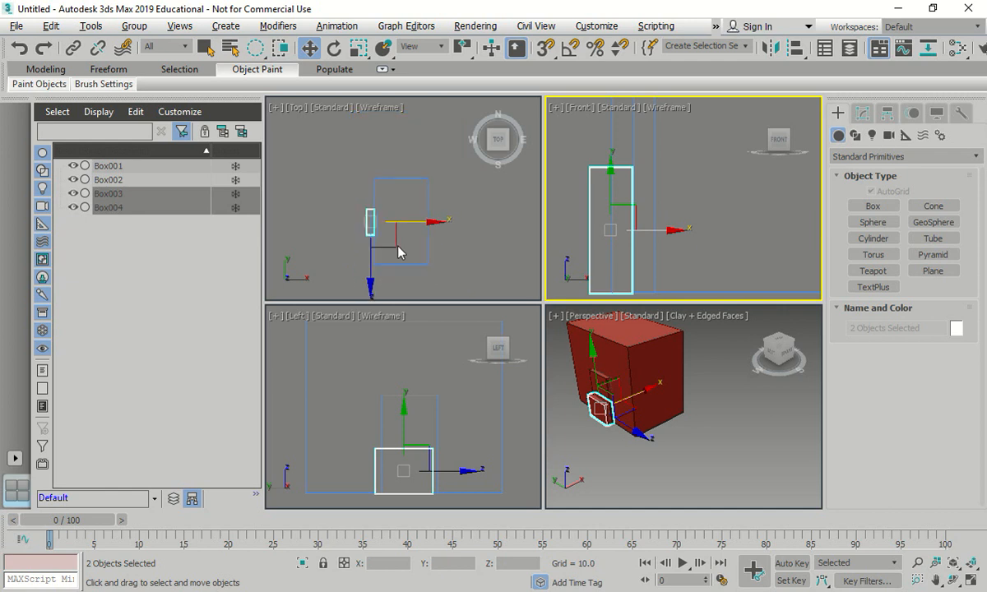
- Spread Box003 and Box004 along Y to opposite sides of the door, placing Box004 at about Y -23.5
left_click(111, 194)
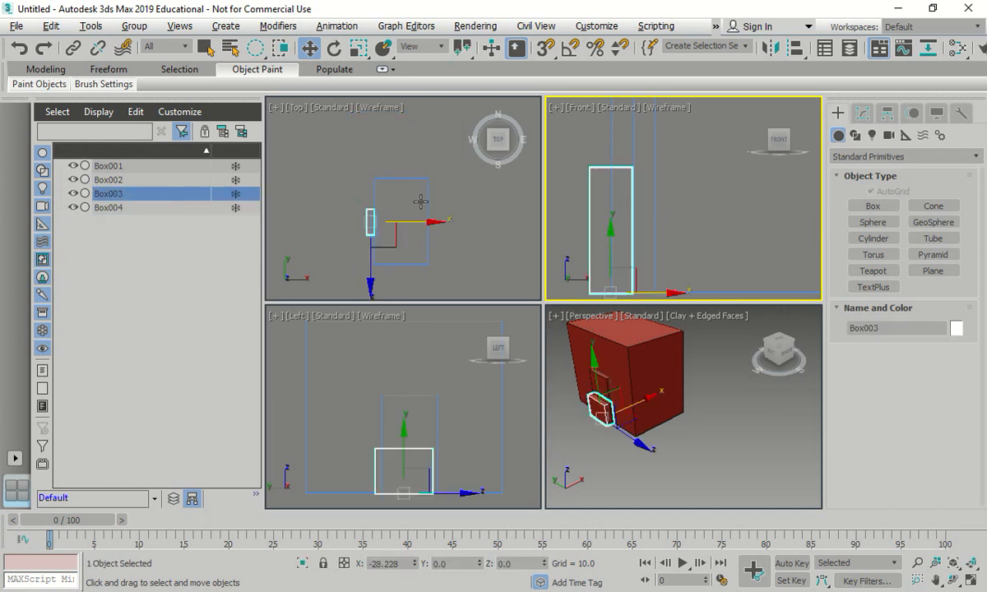
left_click(370, 283)
left_click(370, 255)
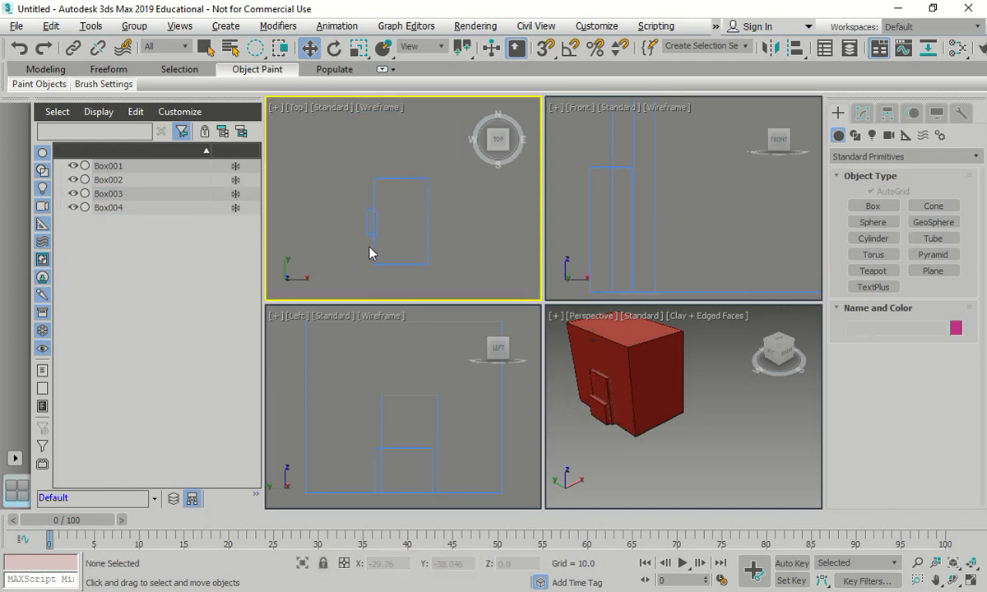
left_click(111, 194)
left_click_drag(370, 154, 369, 179)
left_click(103, 207)
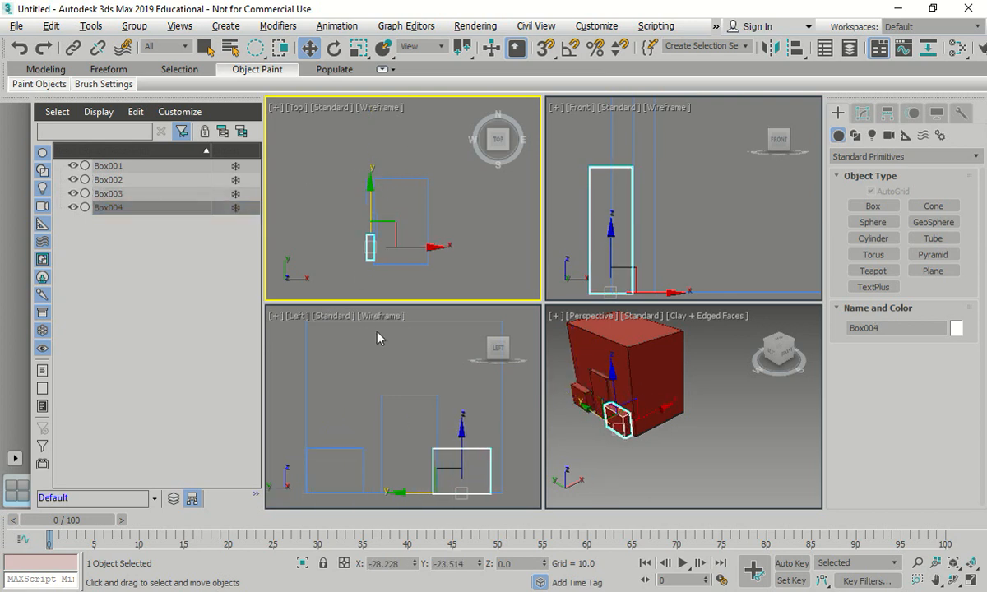
- Raise both window boxes above door height near the top of the front face and center them sideways over the door
left_click(123, 194, "ctrl")
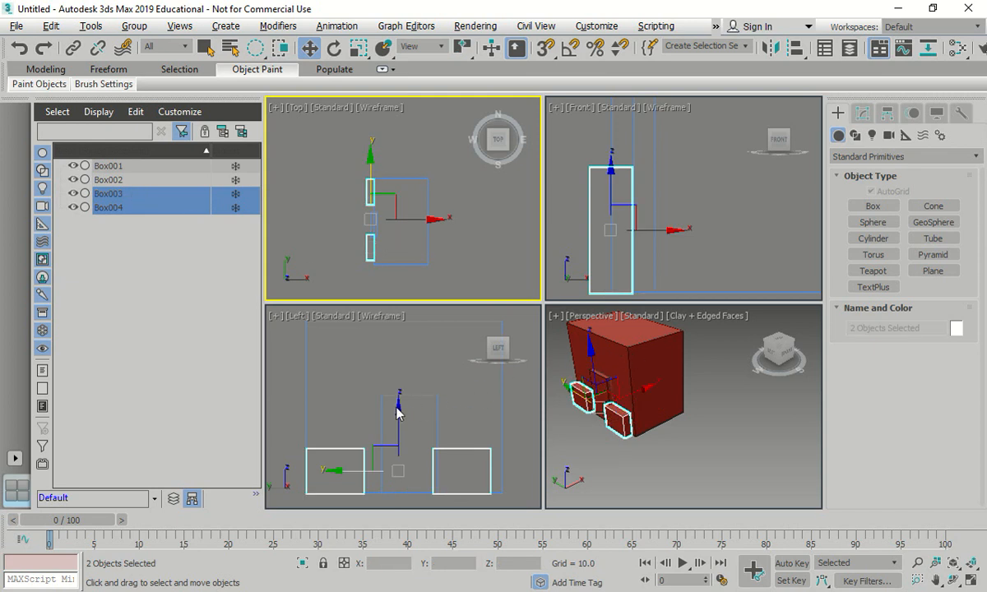
right_click(398, 413)
left_click_drag(399, 406, 403, 289)
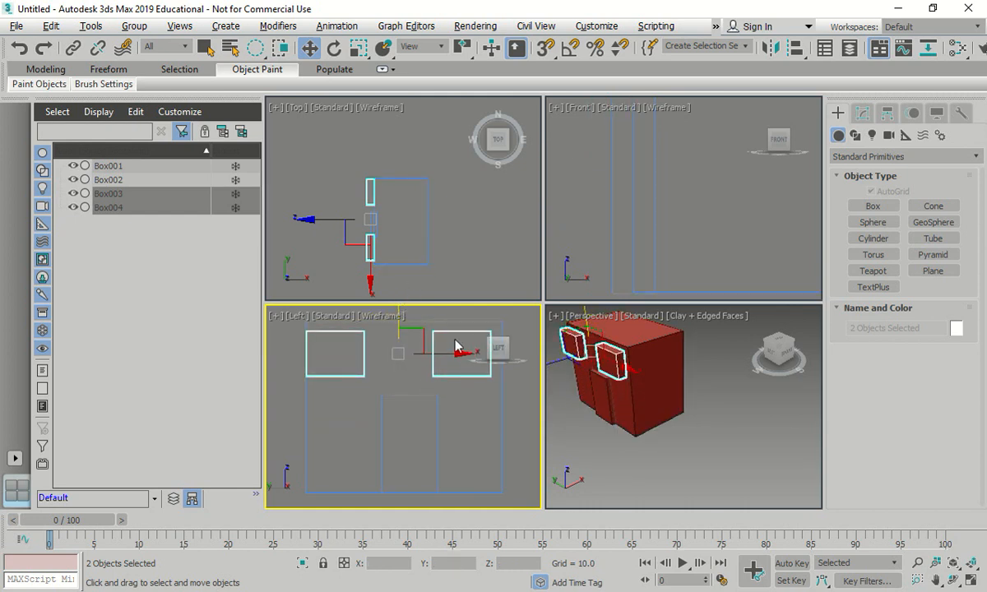
left_click_drag(456, 348, 472, 354)
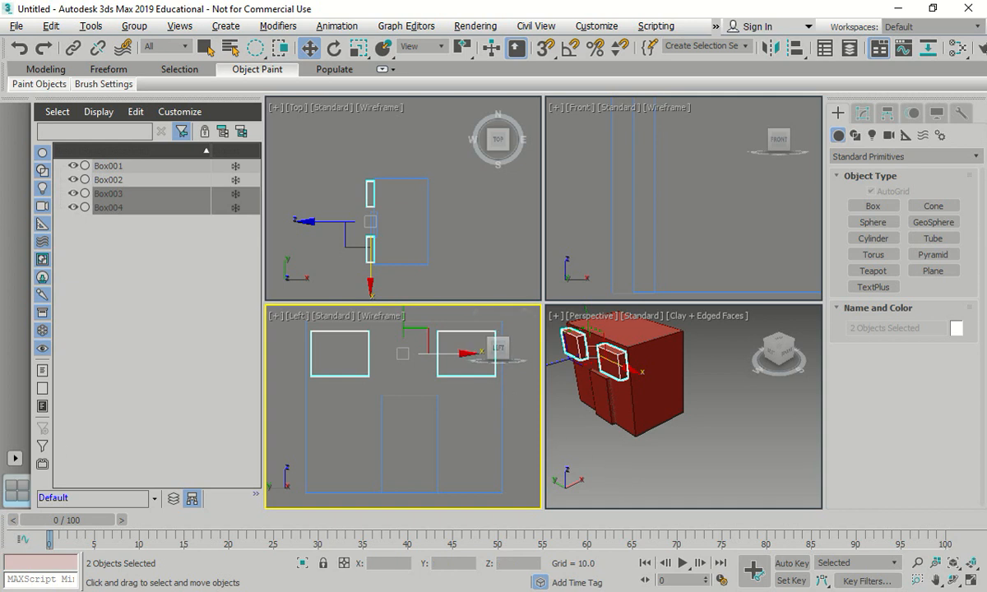
left_click(641, 434)
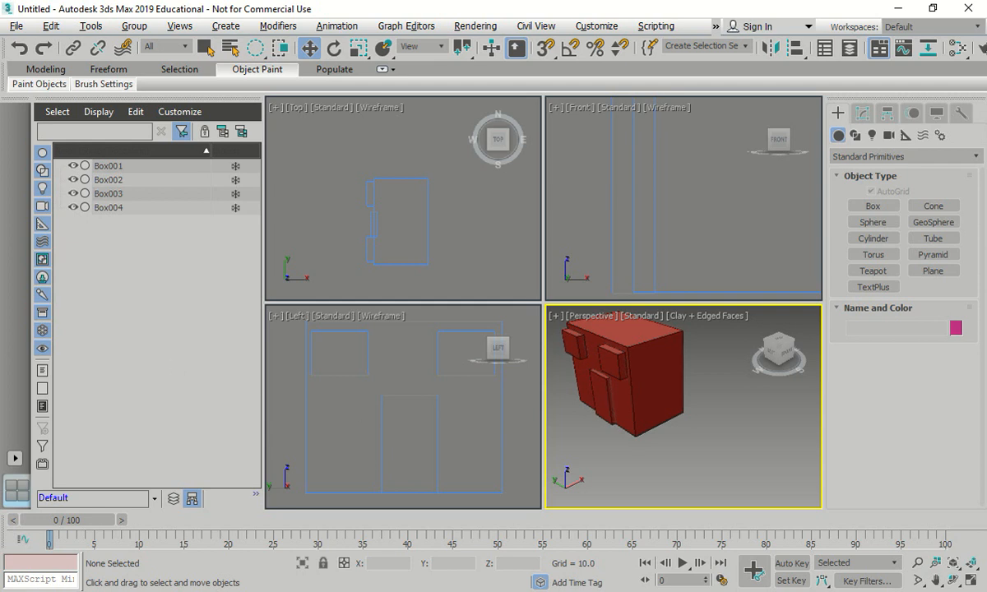
- Undo the raising, spreading, alignment and forward moves of Box003 and Box004, along with their joint selection
key("ctrl+z")
key("ctrl+z")
key("ctrl+z")
key("ctrl+z")
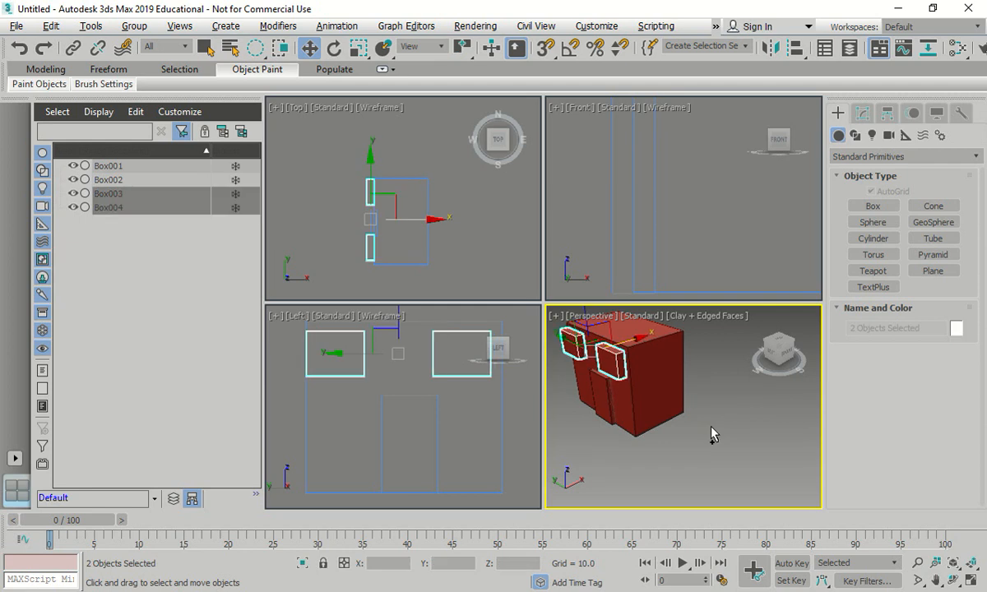
key("ctrl+y")
key("ctrl+y")
key("ctrl+y")
key("ctrl+y")
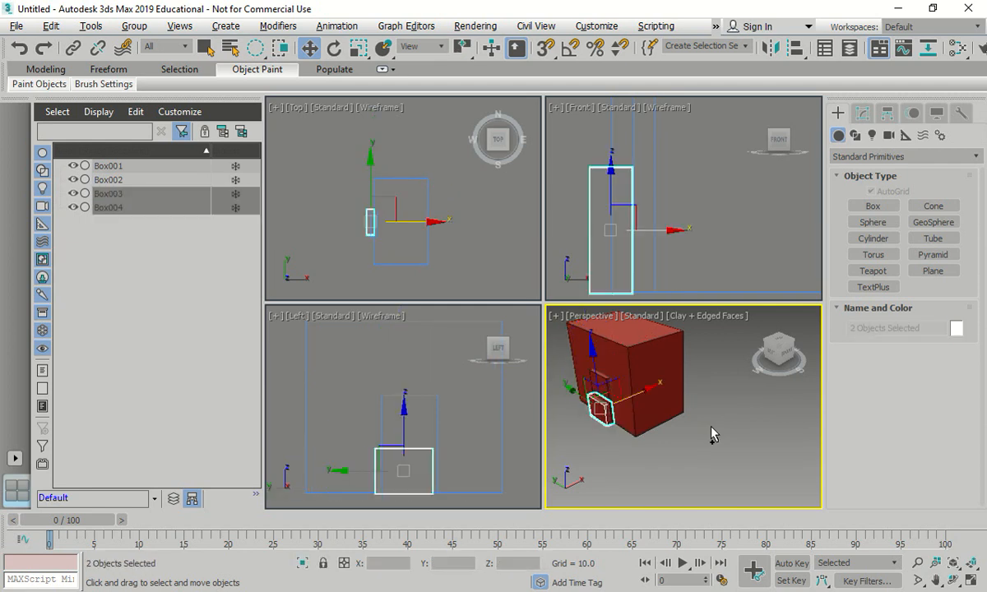
key("ctrl+z")
key("ctrl+z")
key("ctrl+z")
key("ctrl+z")
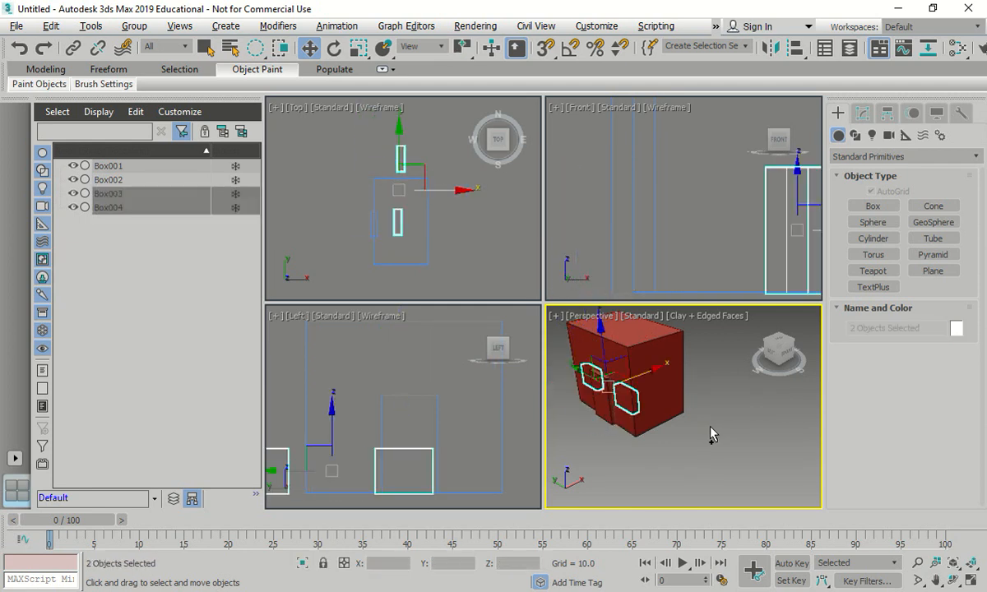
key("ctrl+z")
key("ctrl+z")
key("ctrl+z")
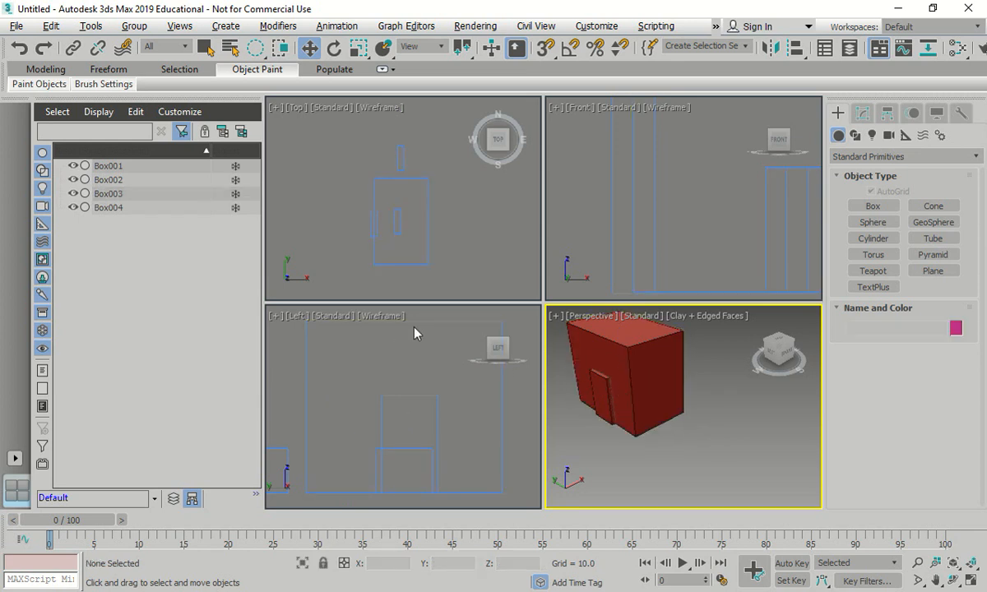
- Align Box003 and Box004 center to center with the main box, Box001, in X and Y position
key("ctrl+z")
key("ctrl+z")
key("ctrl+z")
key("ctrl+z")
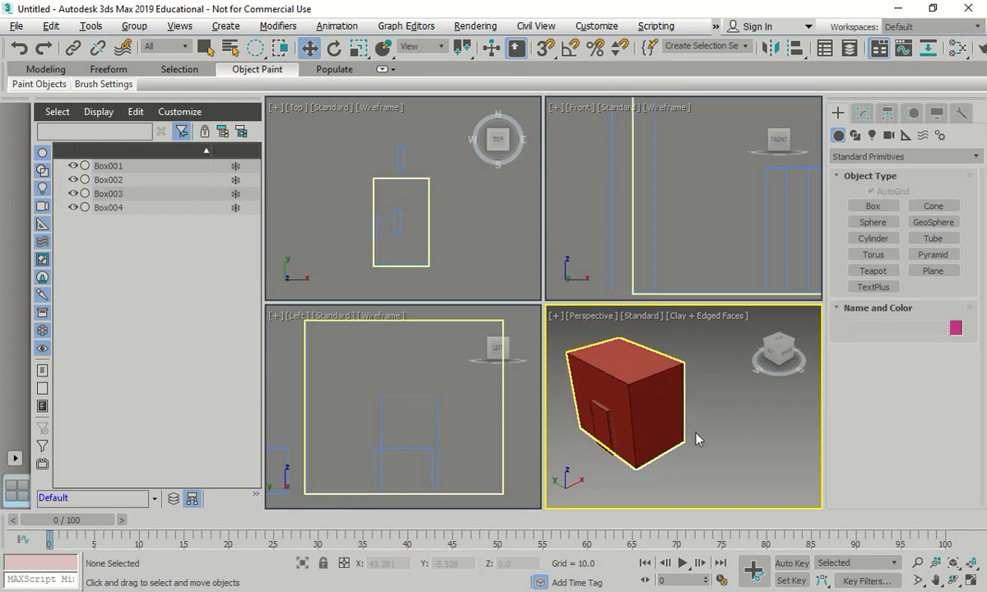
key("alt+w")
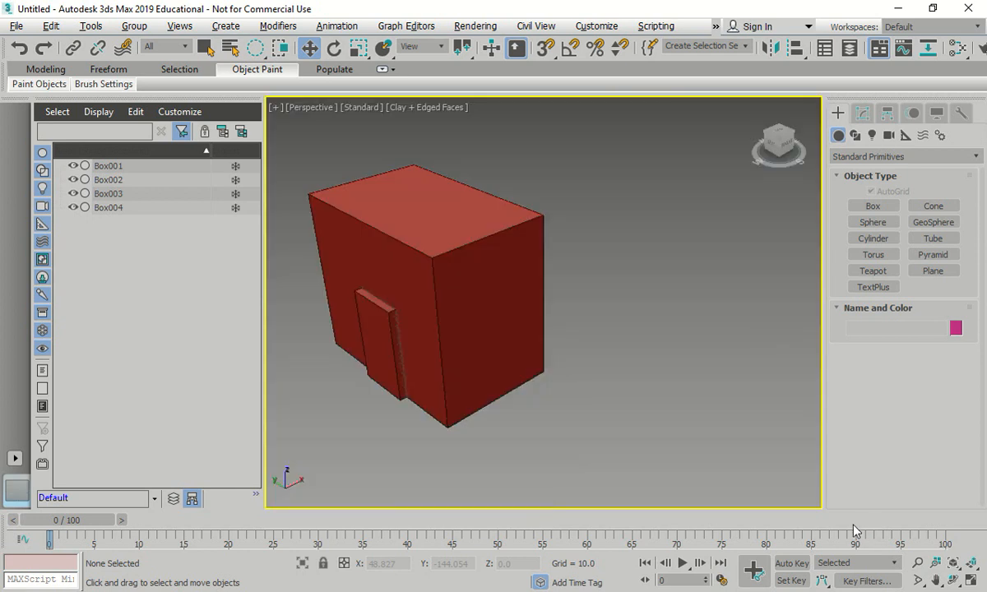
middle_click_drag(597, 429, 724, 451, "alt")
left_click(115, 207)
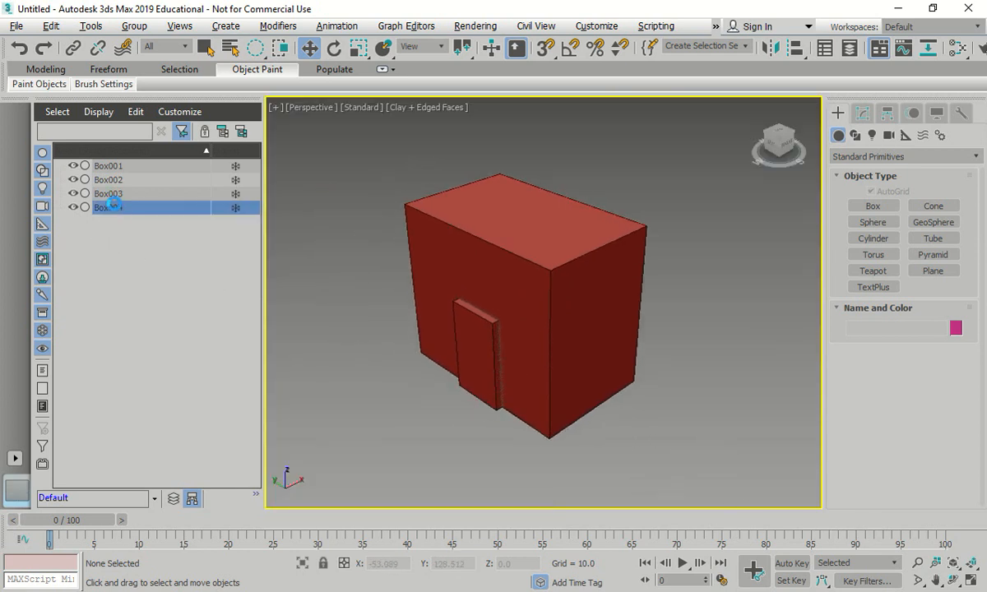
left_click(116, 196, "ctrl")
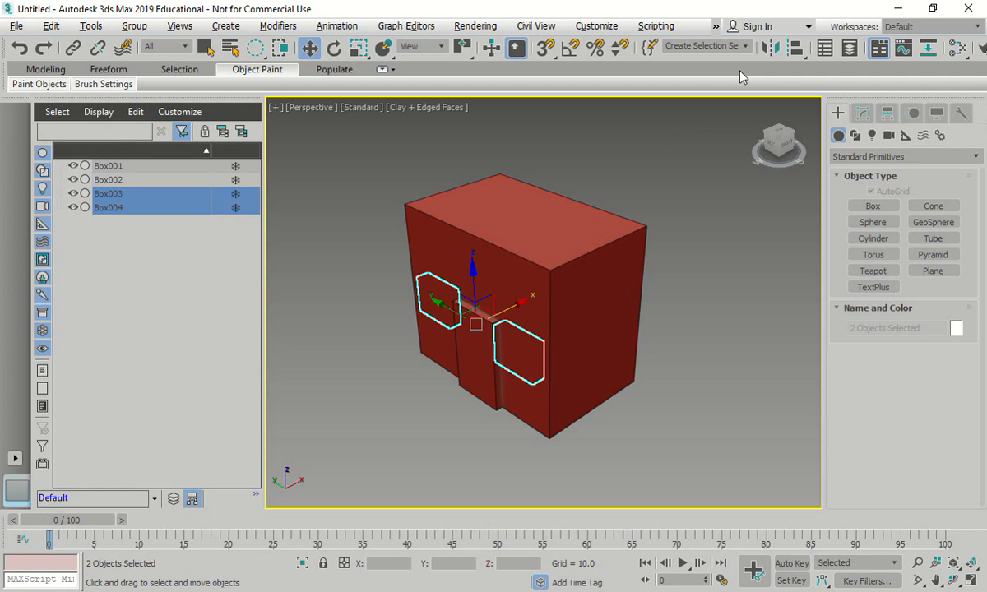
left_click(795, 51)
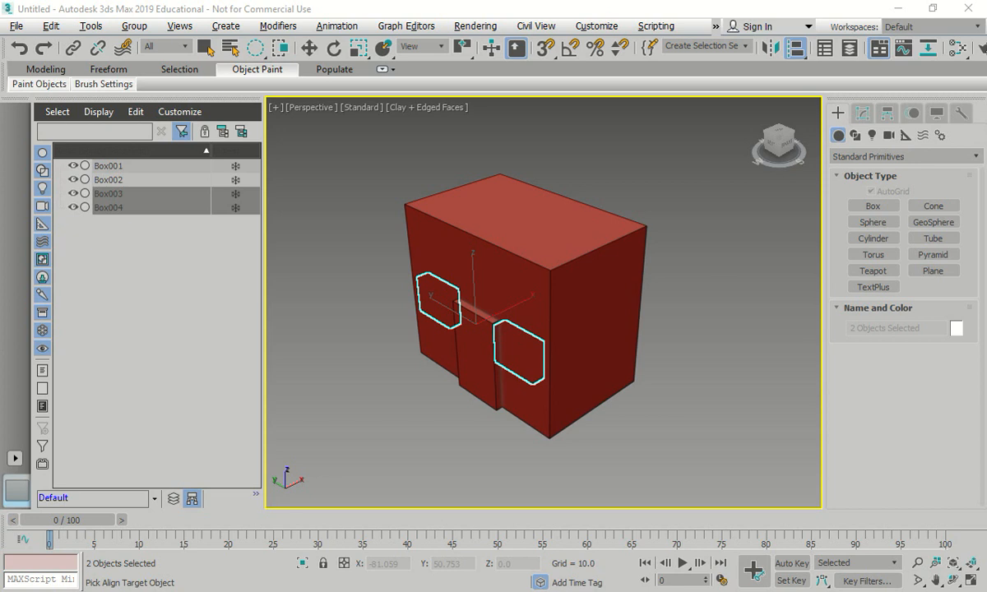
left_click(522, 281)
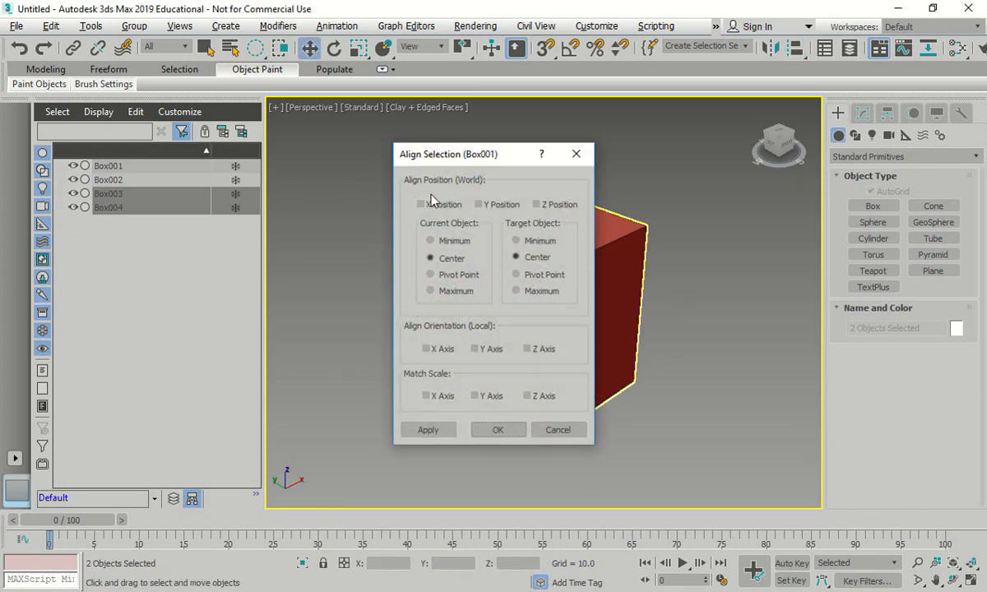
left_click(420, 205)
left_click(478, 204)
left_click(493, 429)
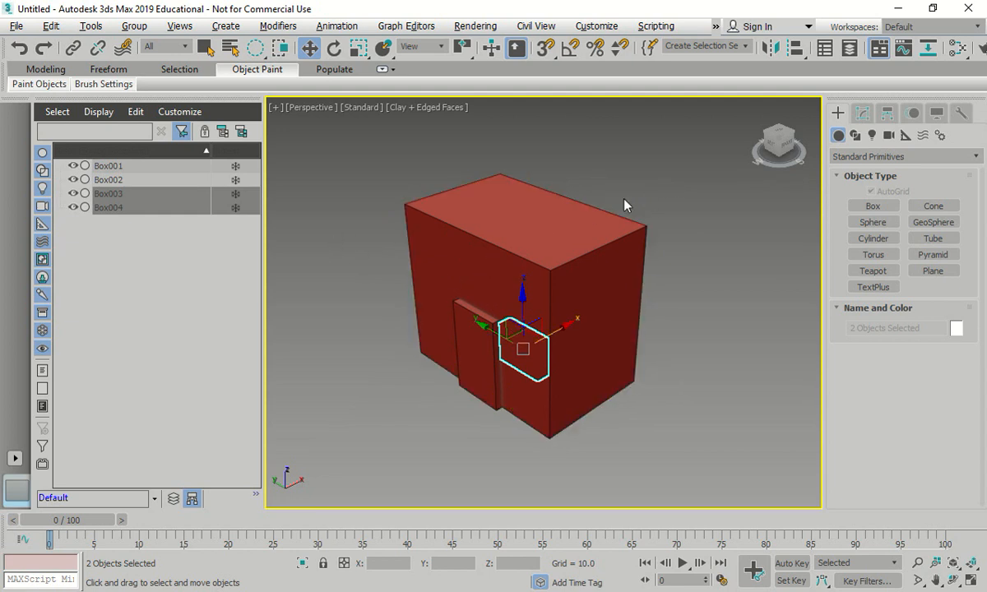
- Move both window boxes to the front face at about X -27.9 and spread Box003 to about Y 28 and Box004 to about Y -26
key("t")
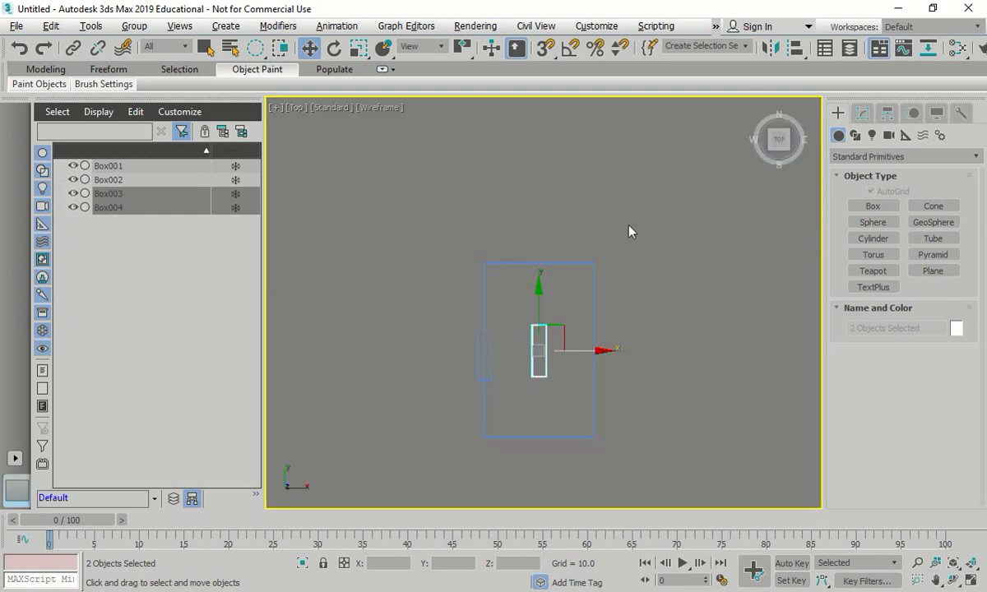
left_click_drag(609, 352, 541, 347)
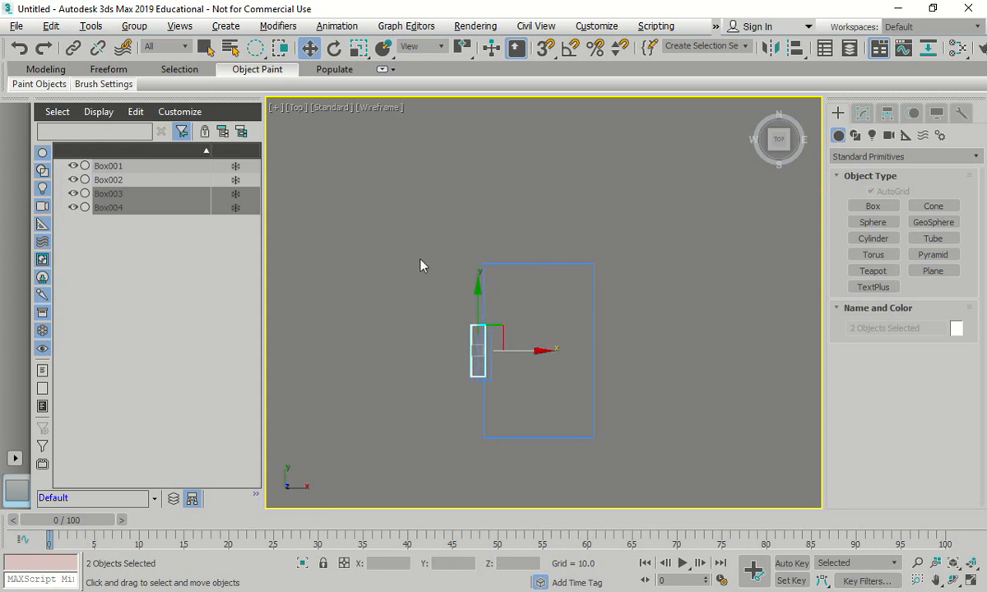
left_click(128, 194)
left_click_drag(478, 287, 474, 227)
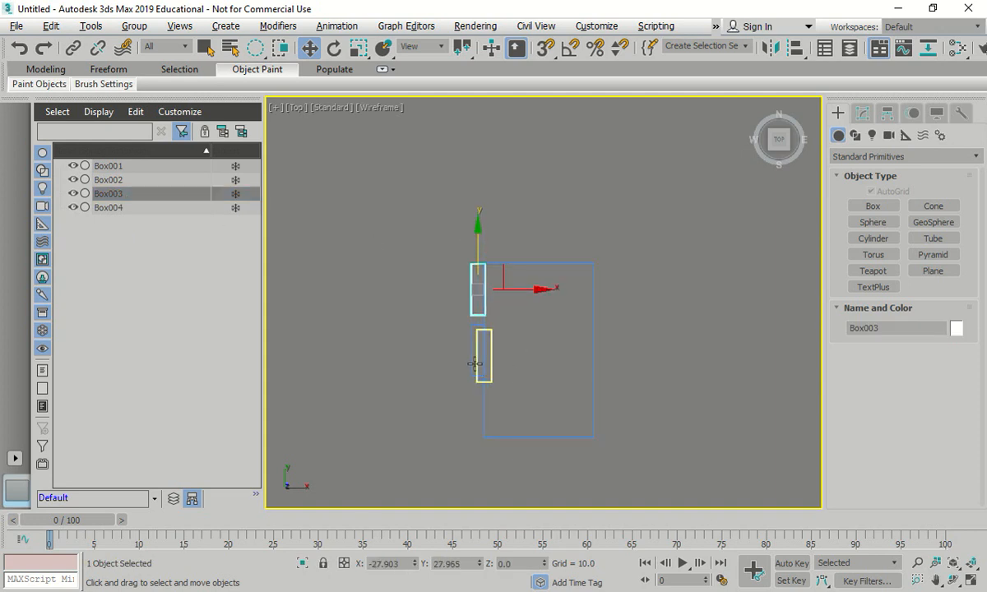
left_click(128, 207)
left_click_drag(478, 286, 469, 342)
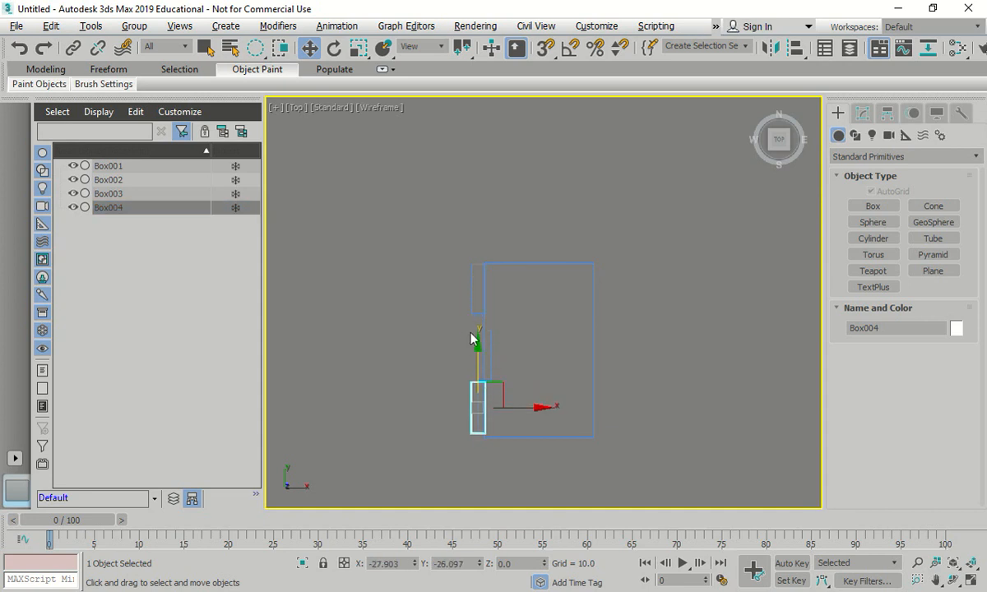
- Select both window boxes in a wireframe Perspective view and raise them along Z above the door, near the top of the front face
left_click(621, 207)
left_click(756, 105)
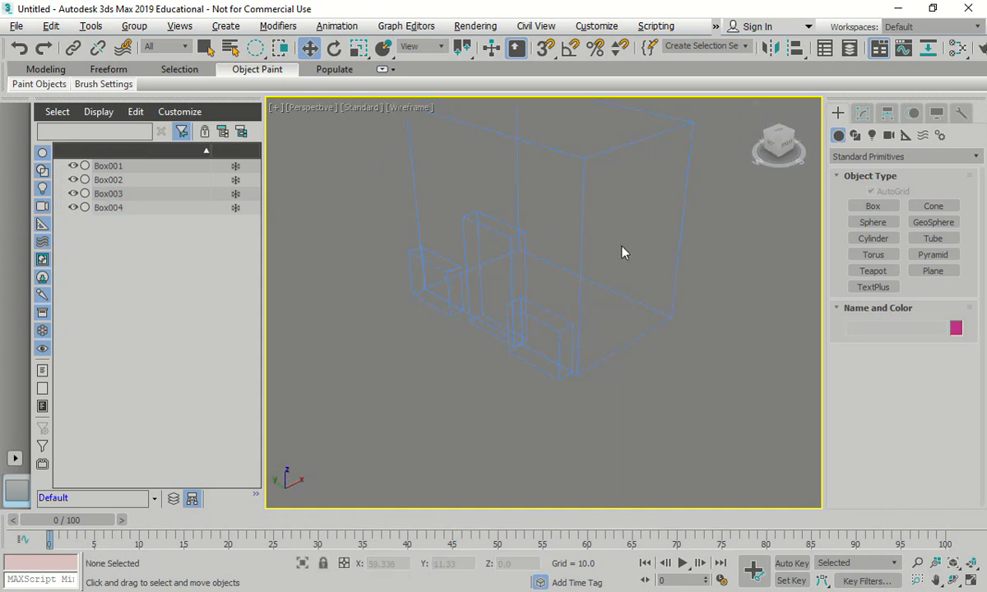
left_click(536, 323)
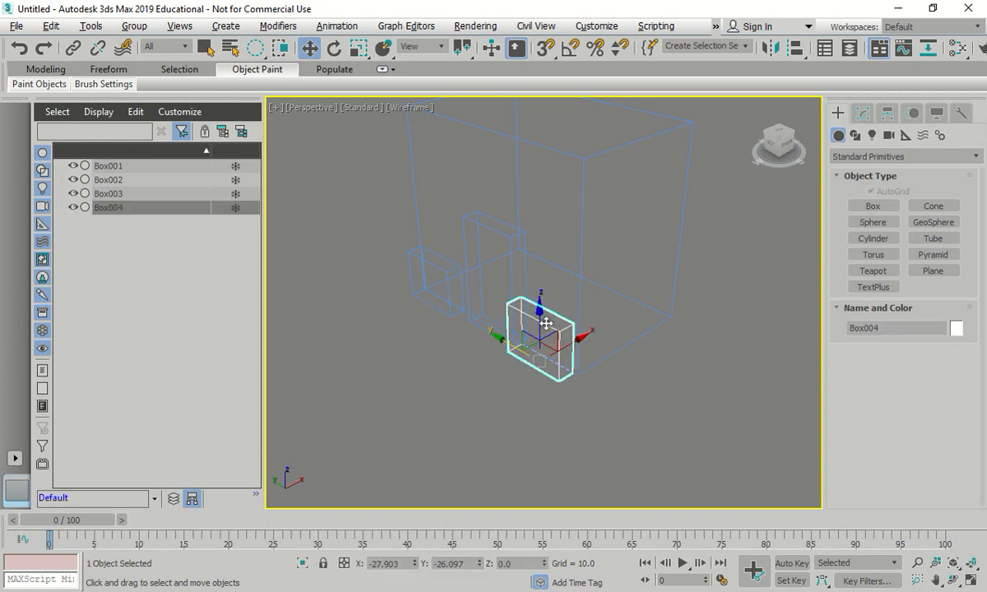
left_click(434, 273, "ctrl")
left_click_drag(481, 251, 469, 111)
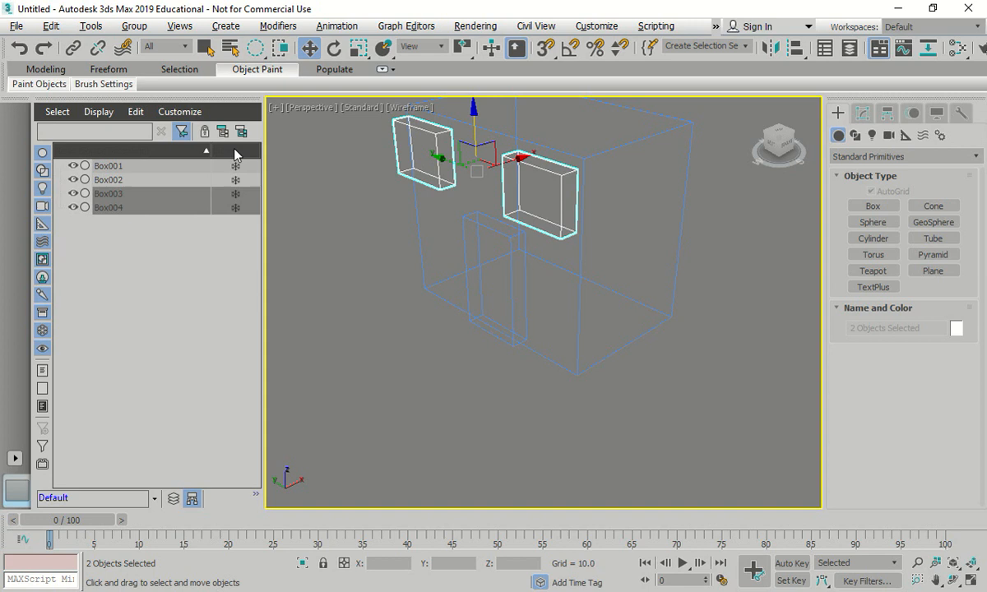
- Set the Perspective viewport's shading to Clay and inspect the door and window boxes with nothing selected
left_click(345, 107)
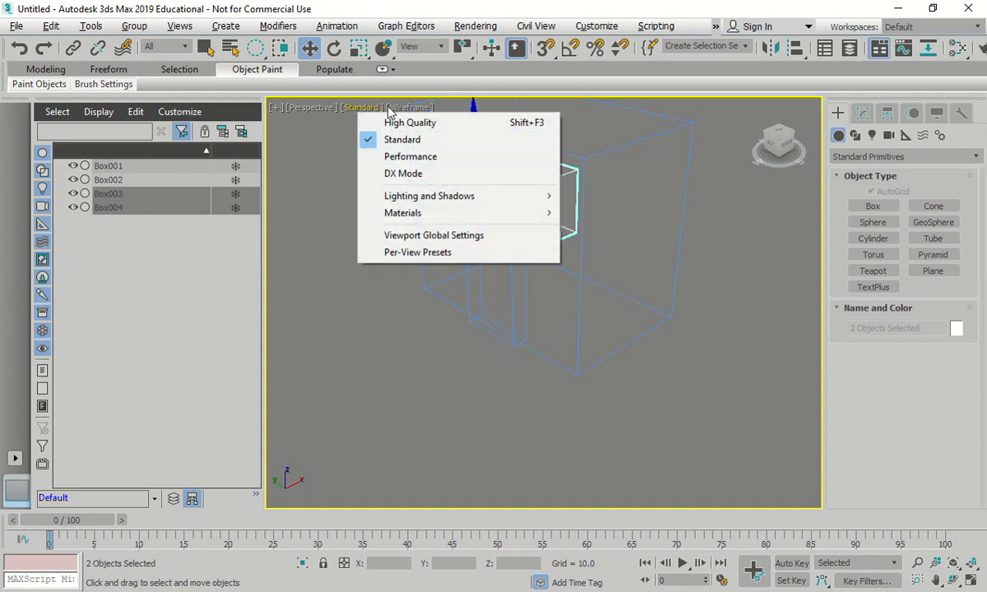
left_click(403, 108)
left_click(436, 208)
scroll(635, 416, "down", 3)
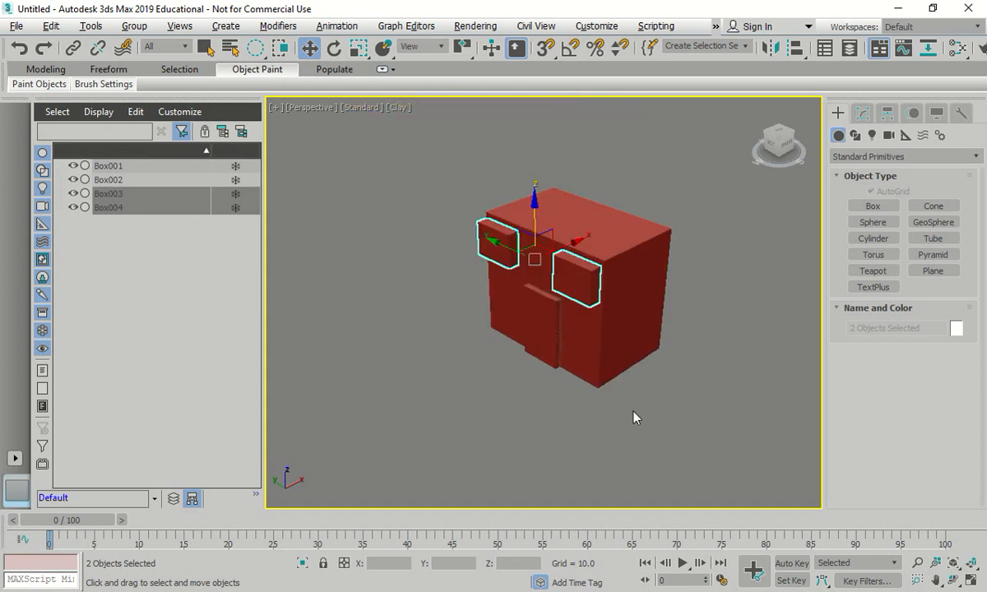
left_click(680, 406)
scroll(606, 319, "up", 5)
scroll(371, 174, "up", 2)
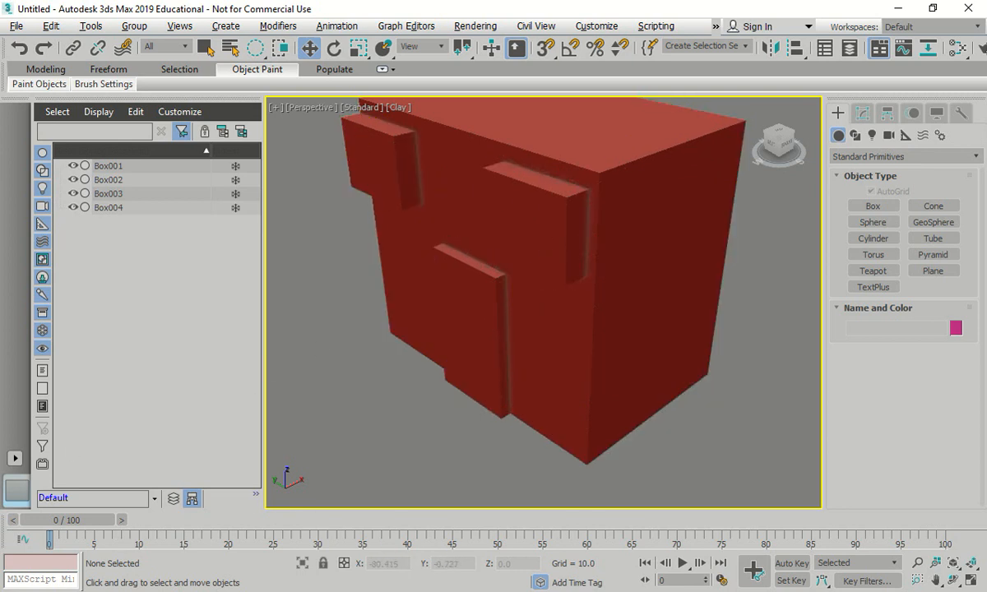
scroll(410, 110, "down", 2)
- Restore the four-viewport layout and switch the Clay + Edged Faces viewport from Top to the Perspective home view
key("F3")
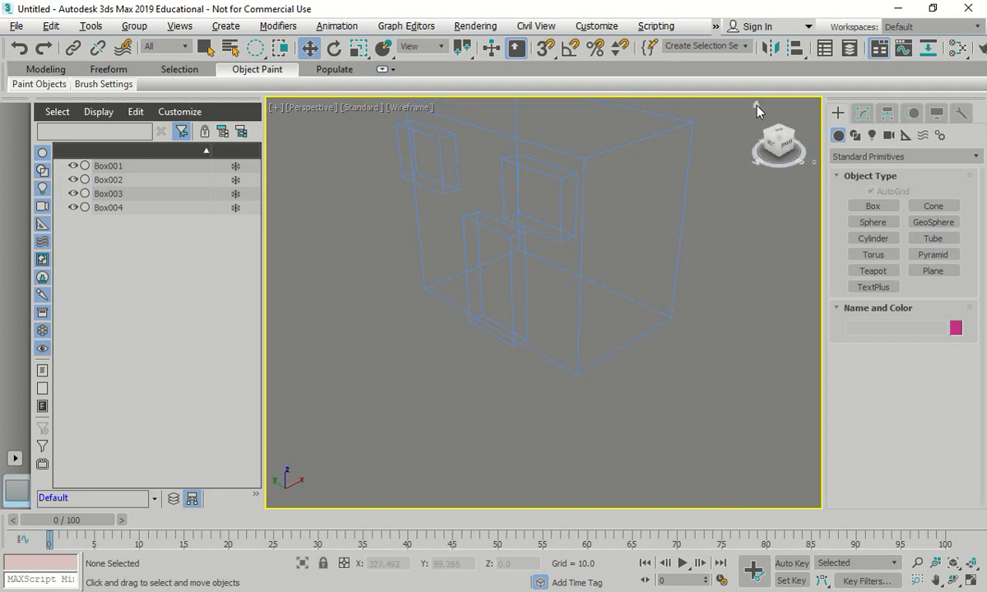
key("alt+w")
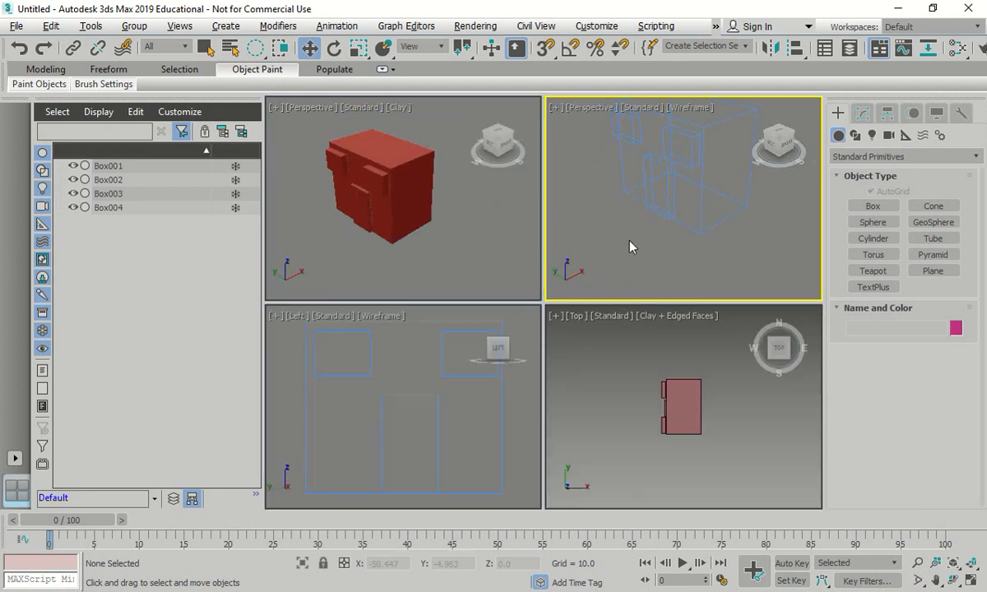
left_click(626, 351)
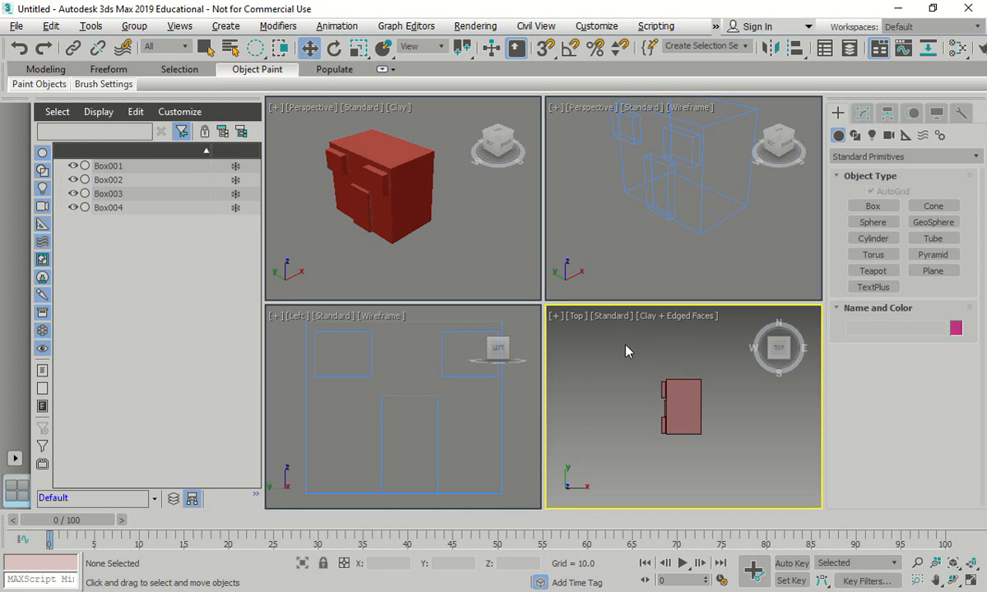
key("p")
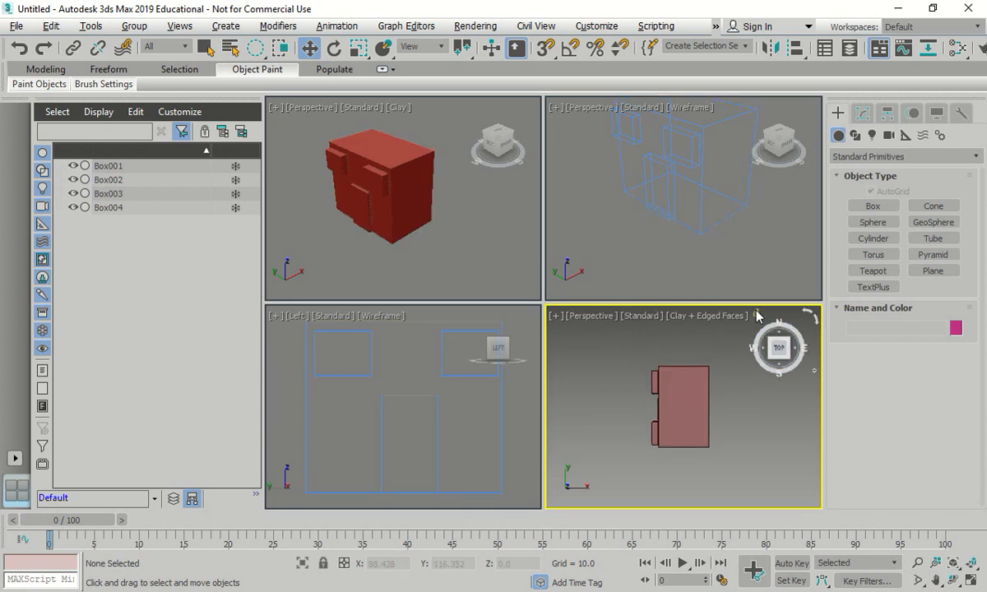
left_click(757, 316)
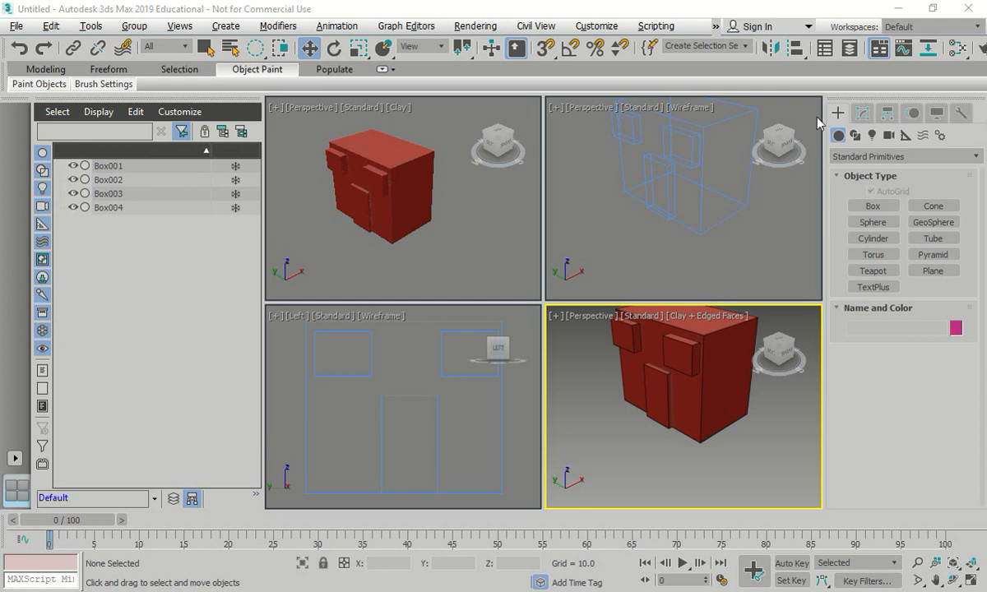
- Create a base box at the origin with length 91, width 60 and height 2 using exact keyboard-entered dimensions
left_click(873, 207)
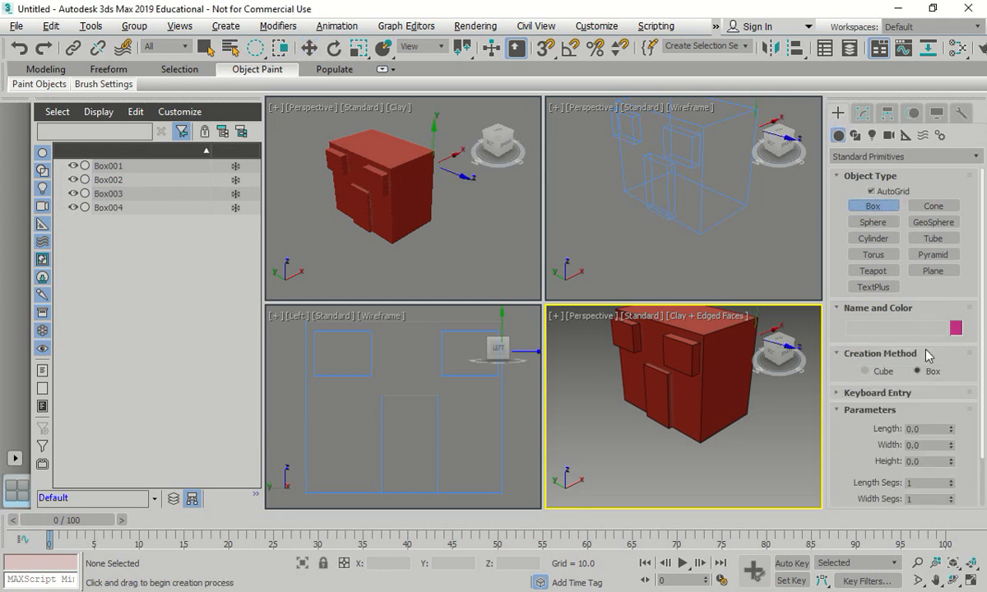
left_click(859, 393)
double_click(913, 398)
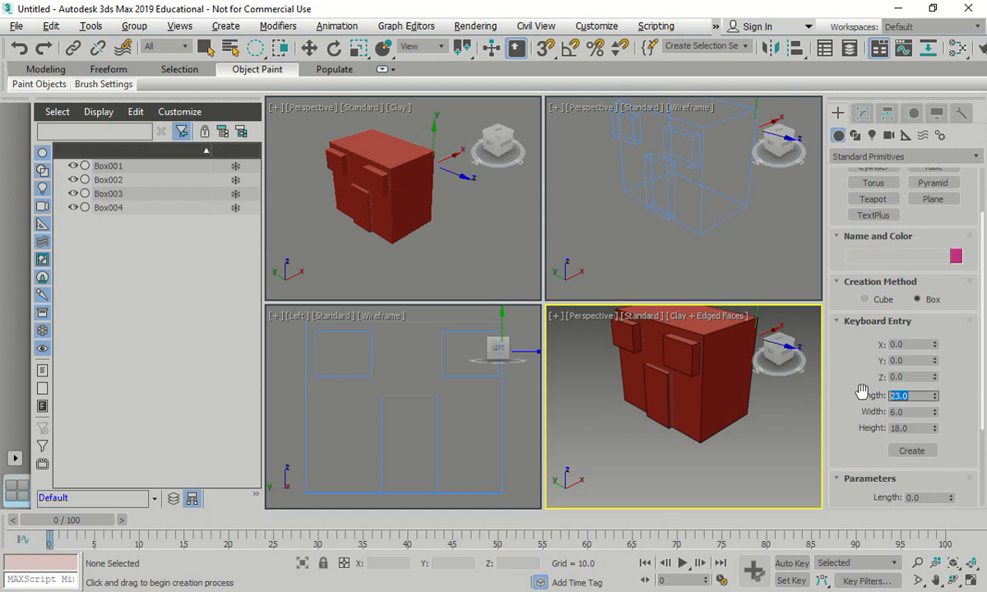
type("91")
double_click(908, 412)
type("6")
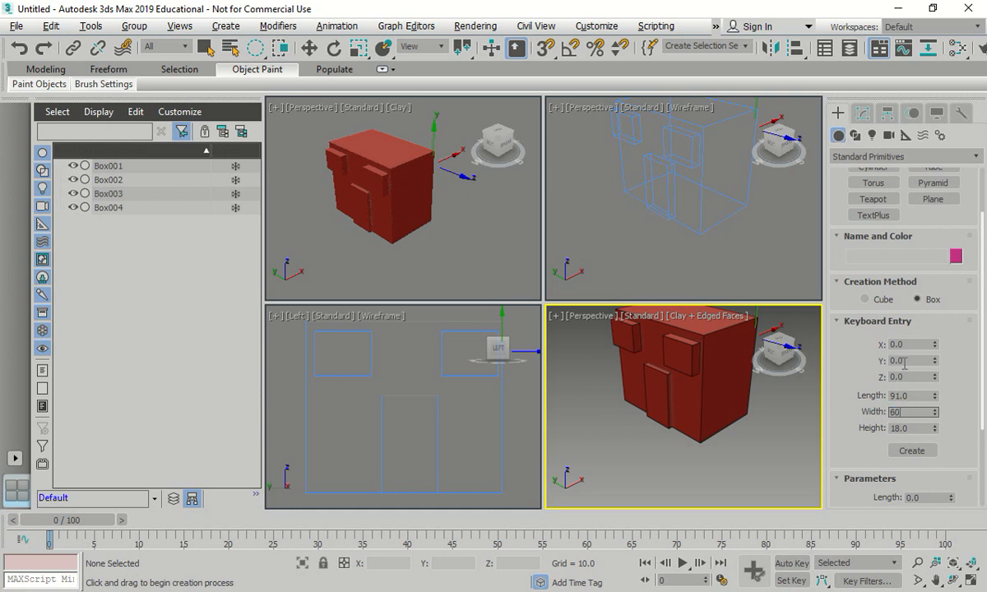
key("Tab")
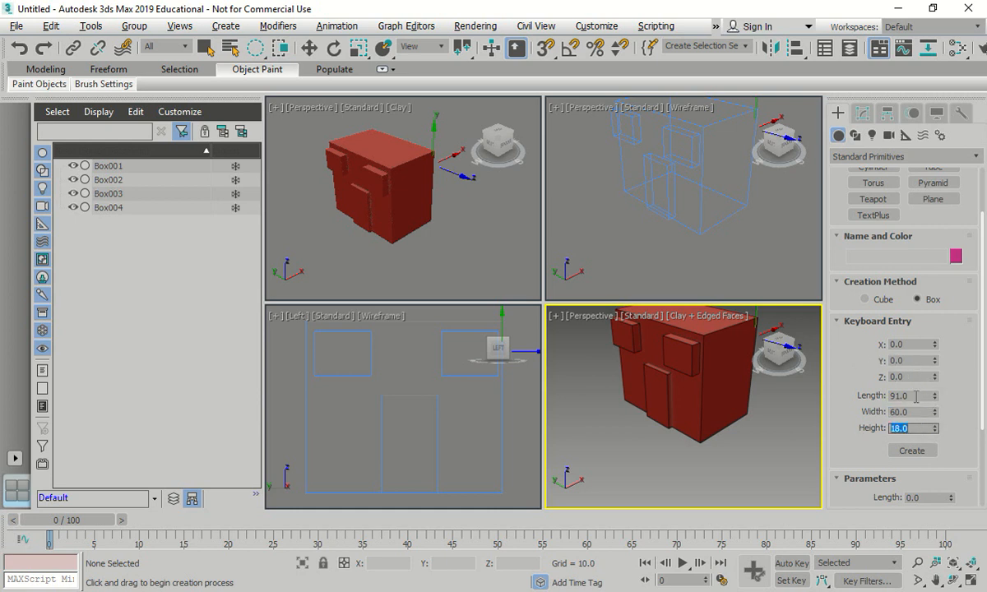
type("2")
left_click(916, 412)
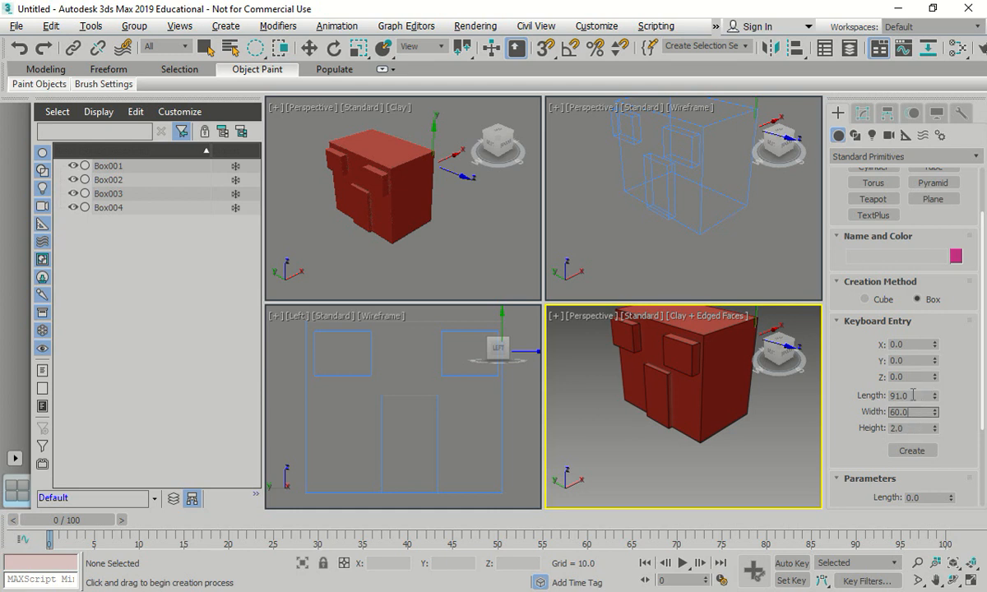
left_click(912, 451)
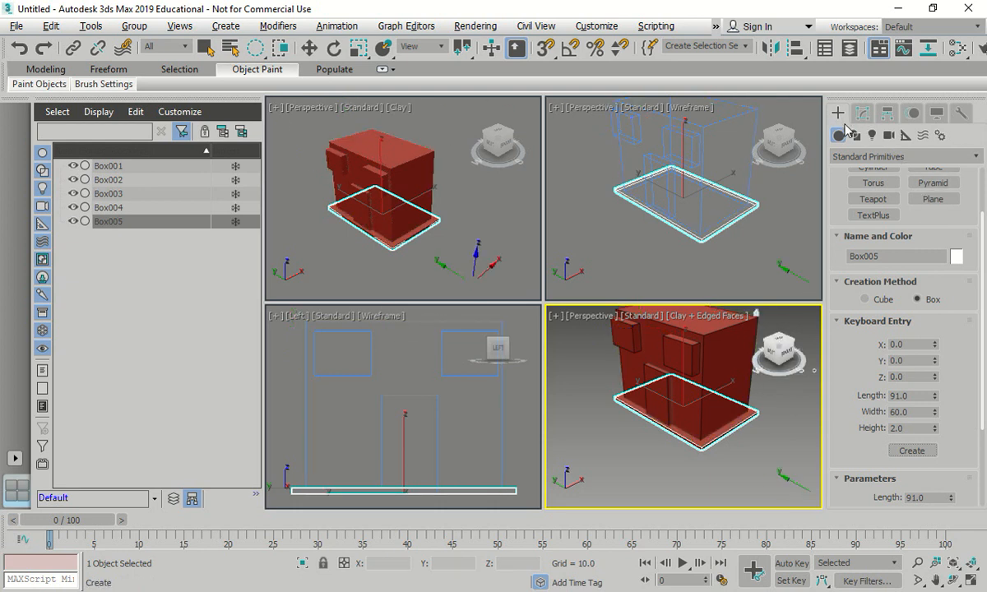
- Draw a pyramid roof in the Top view, from the main box's center to the base plate's corner, about 58 wide and 91 deep
left_click(982, 207)
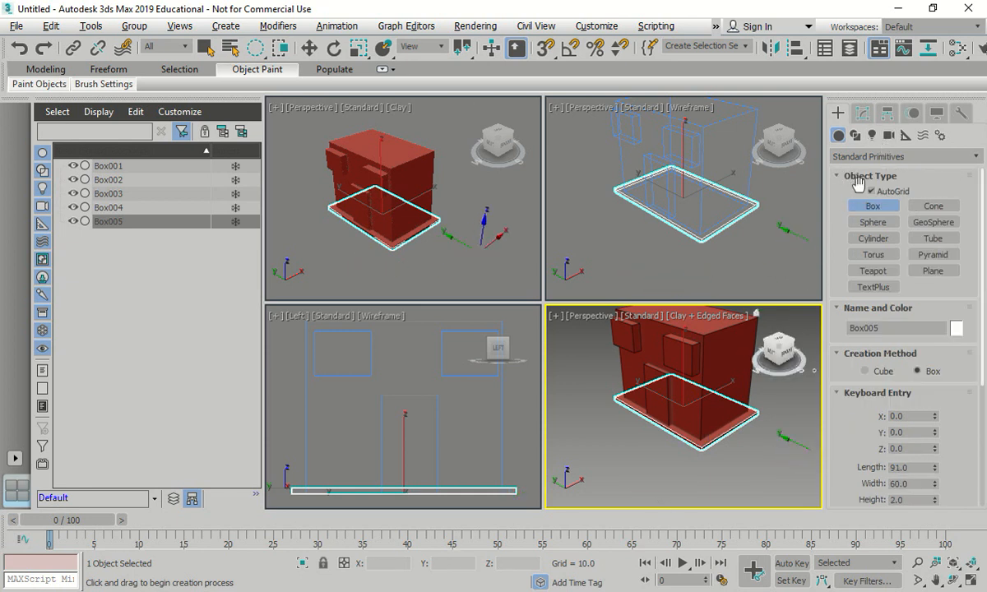
left_click(948, 255)
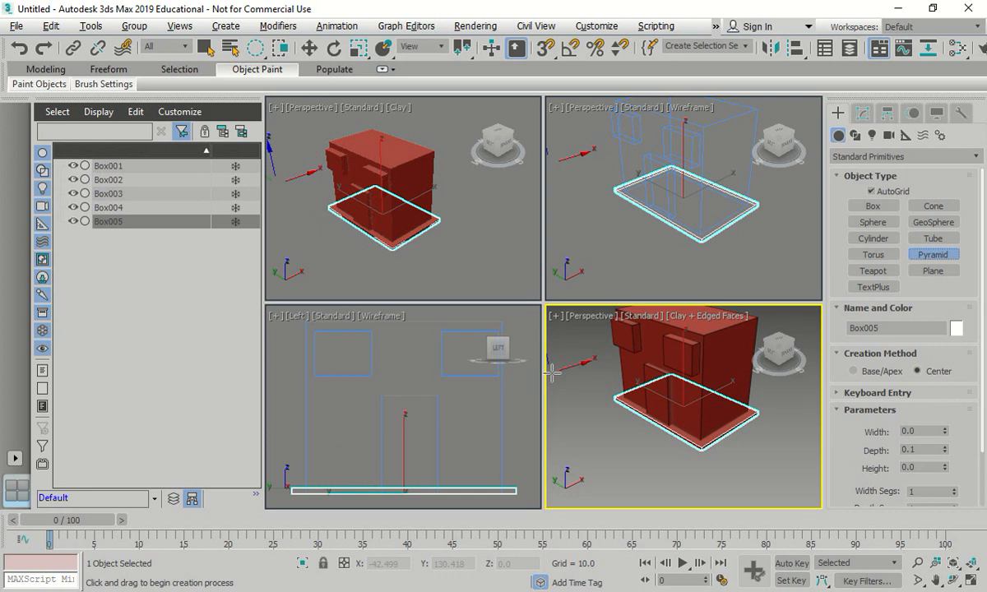
key("t")
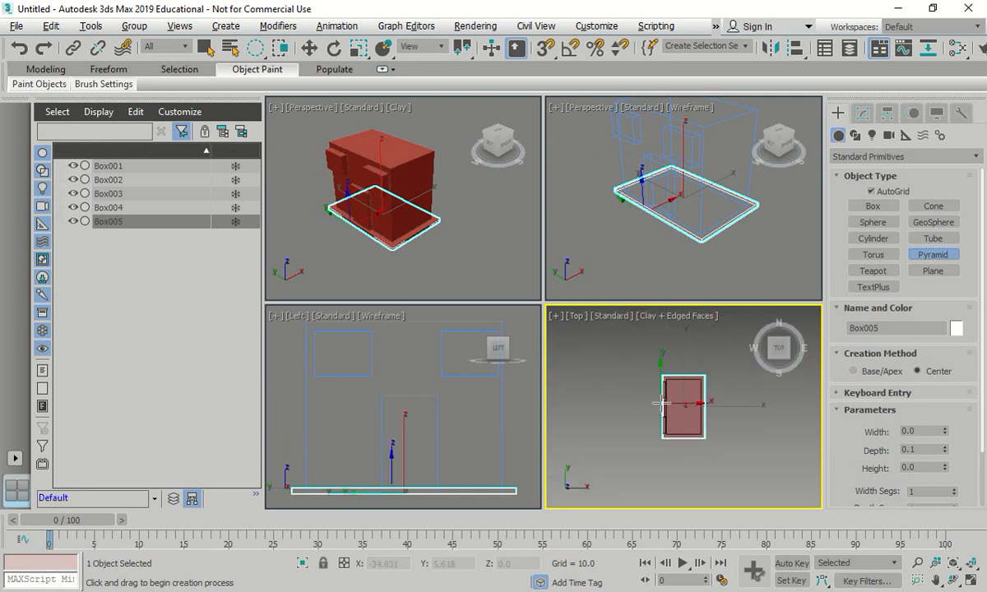
key("z")
scroll(626, 342, "up", 3)
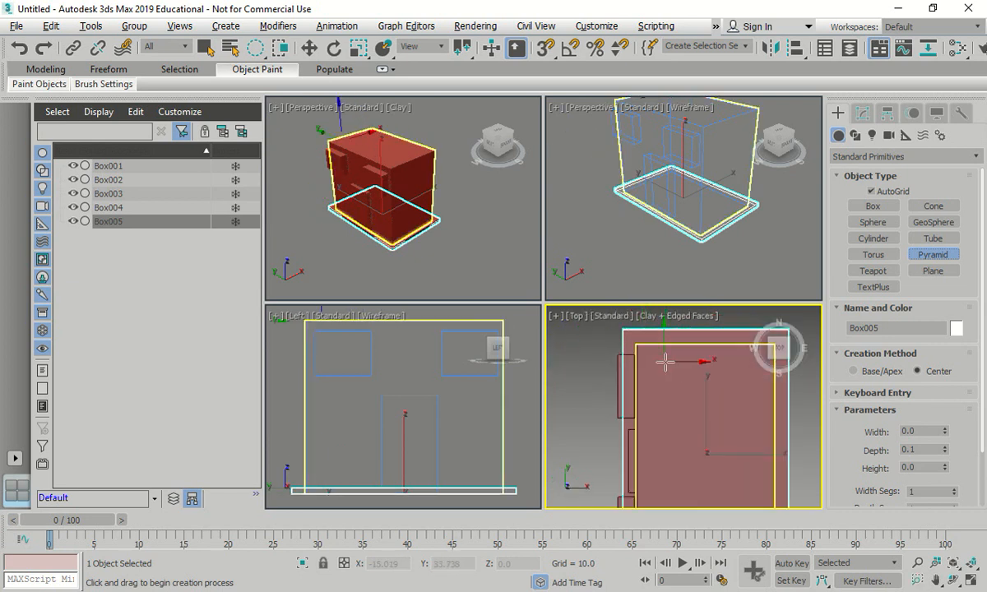
scroll(589, 349, "down", 2)
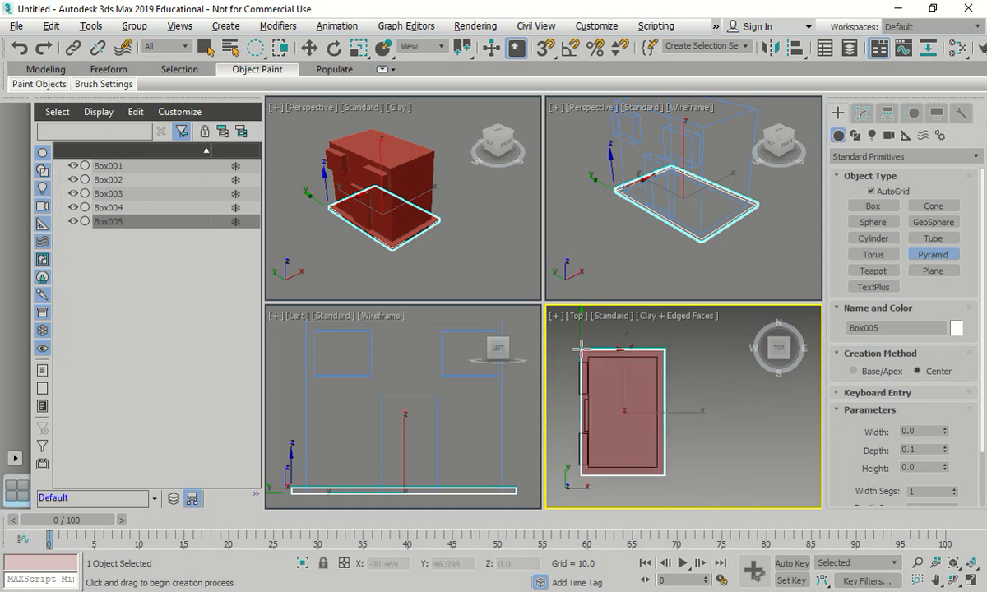
mouse_move(581, 350)
left_mouse_down()
mouse_move(597, 364)
mouse_move(590, 355)
left_mouse_up()
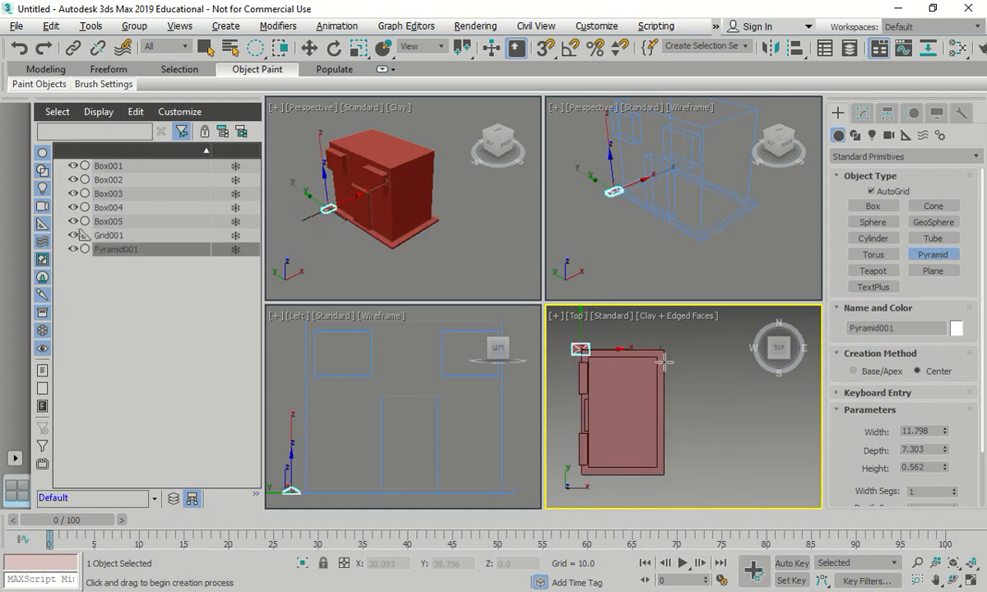
right_click(568, 234)
left_click(946, 257)
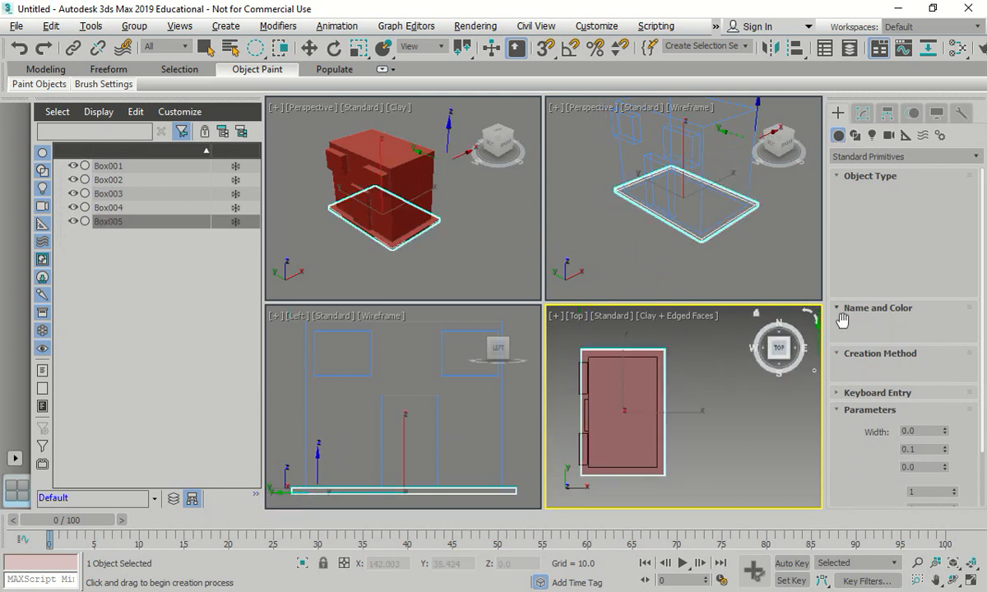
left_click_drag(623, 413, 667, 351)
left_click_drag(704, 294, 706, 293)
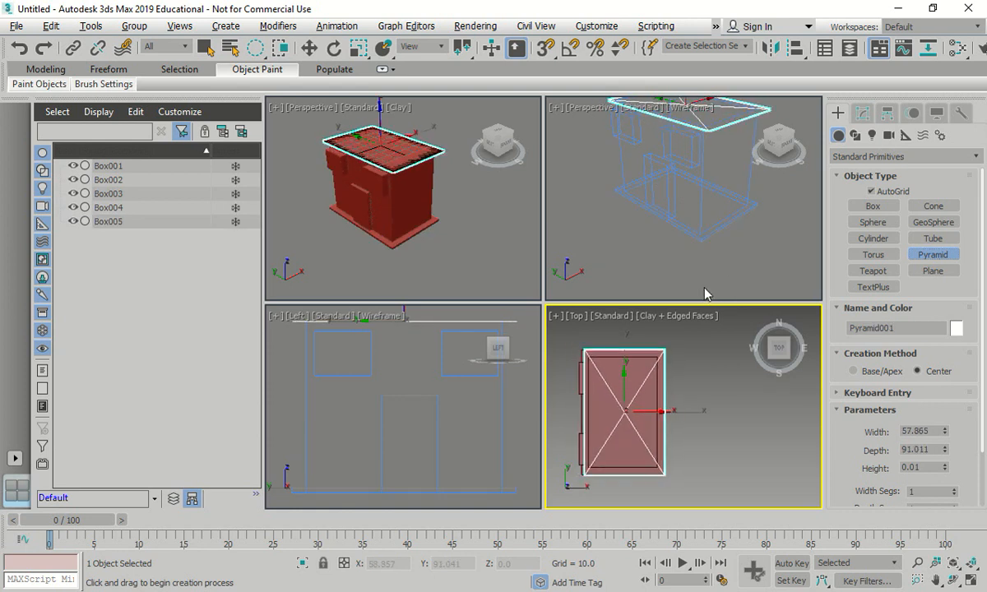
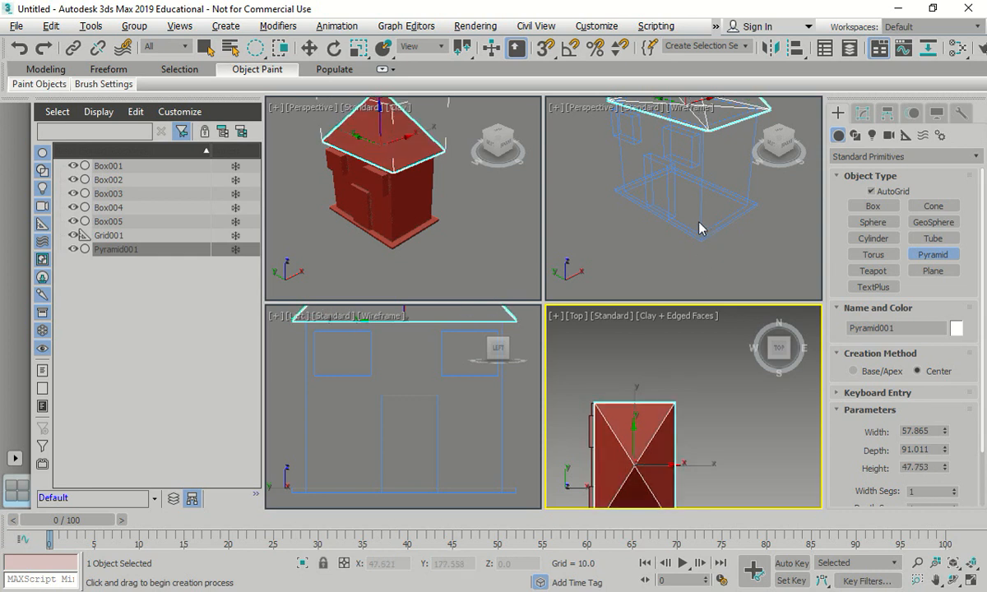
- Finish the pyramid roof at a height of about 61 and switch to the Move tool
left_click(676, 211)
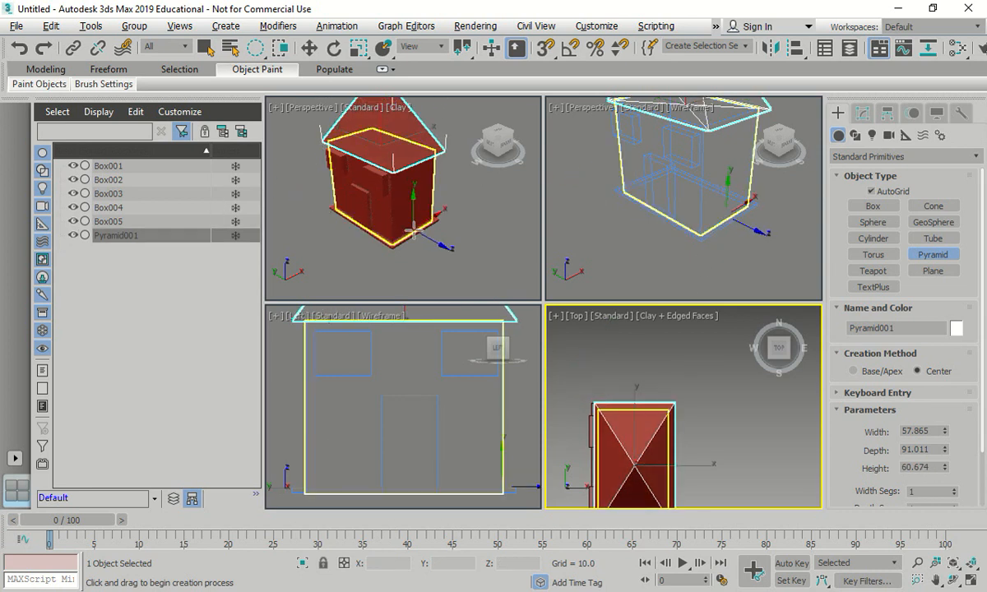
key("w")
middle_click_drag(466, 246, 517, 297)
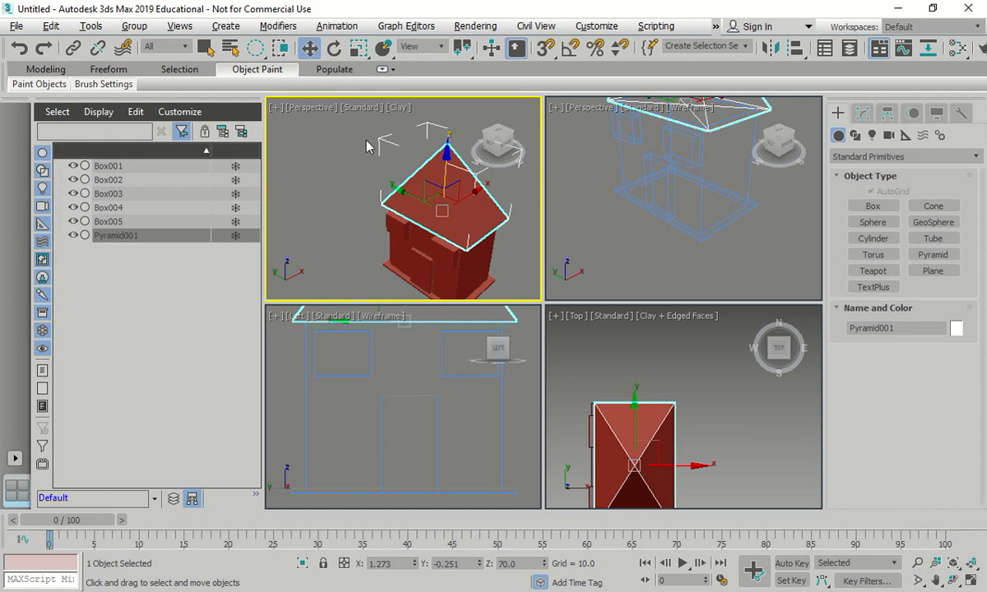
- Maximize the Perspective viewport showing the whole house and deselect the pyramid roof
middle_click_drag(368, 146, 349, 131, "alt")
key("shift+z")
key("shift+z")
middle_click_drag(392, 201, 393, 265)
key("alt+w")
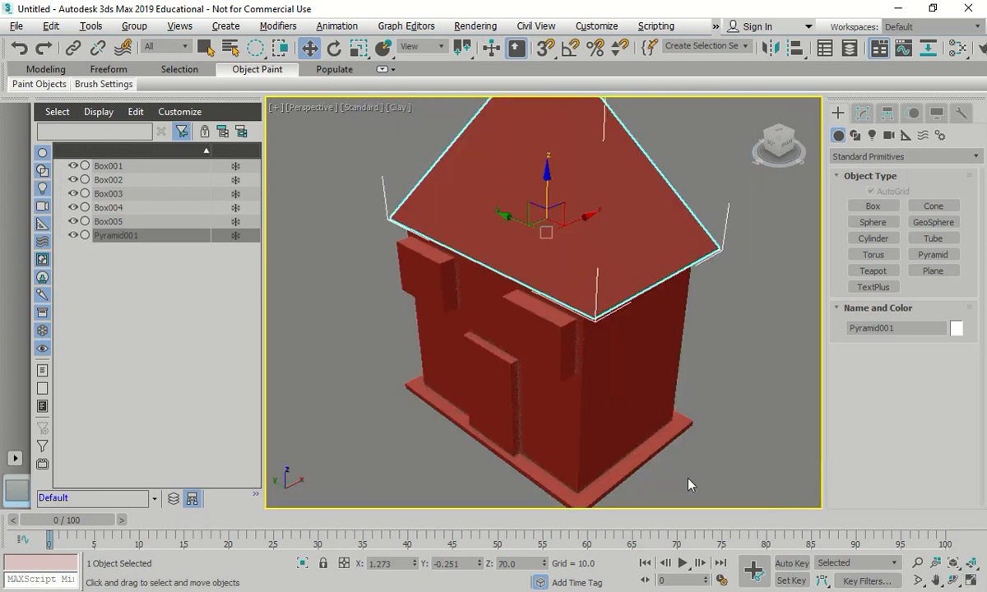
scroll(622, 407, "down", 4)
left_click(386, 110)
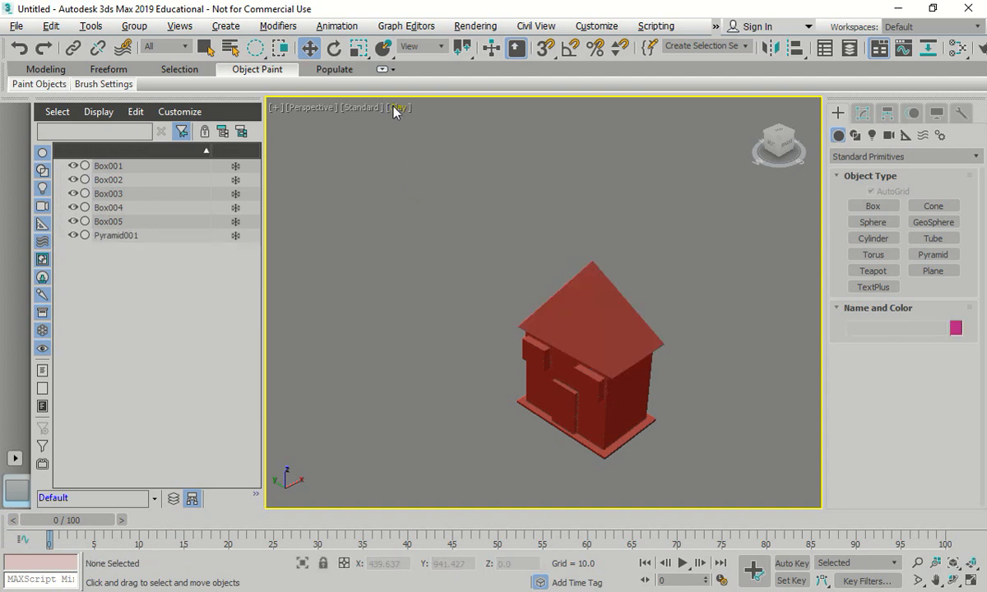
- Try the Flat Color, Wireframe Override and Bounding Box display styles in the Perspective viewport
left_click(396, 107)
left_click(454, 179)
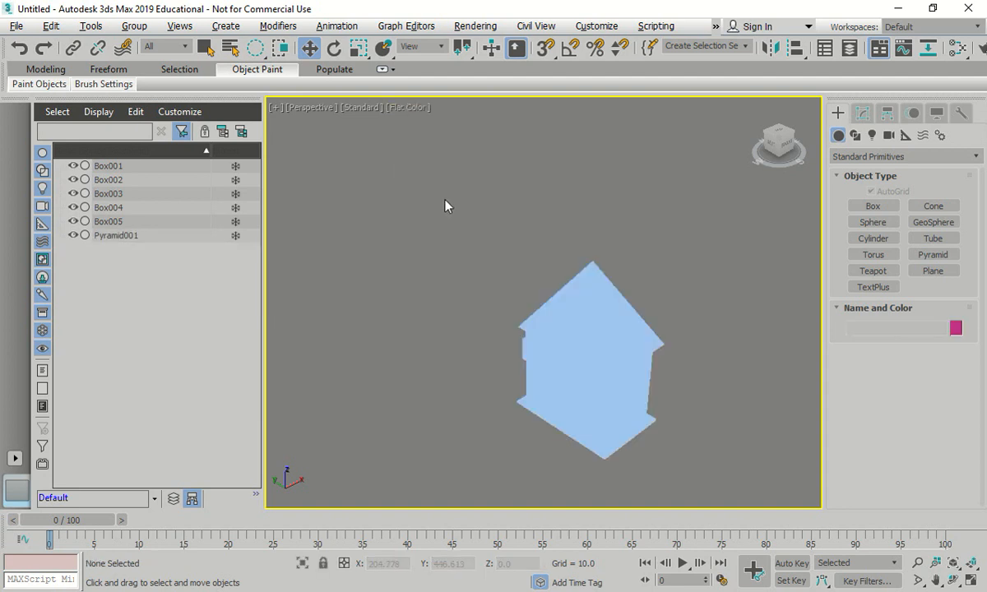
left_click(393, 109)
left_click(452, 252)
left_click(409, 108)
mouse_move(463, 239)
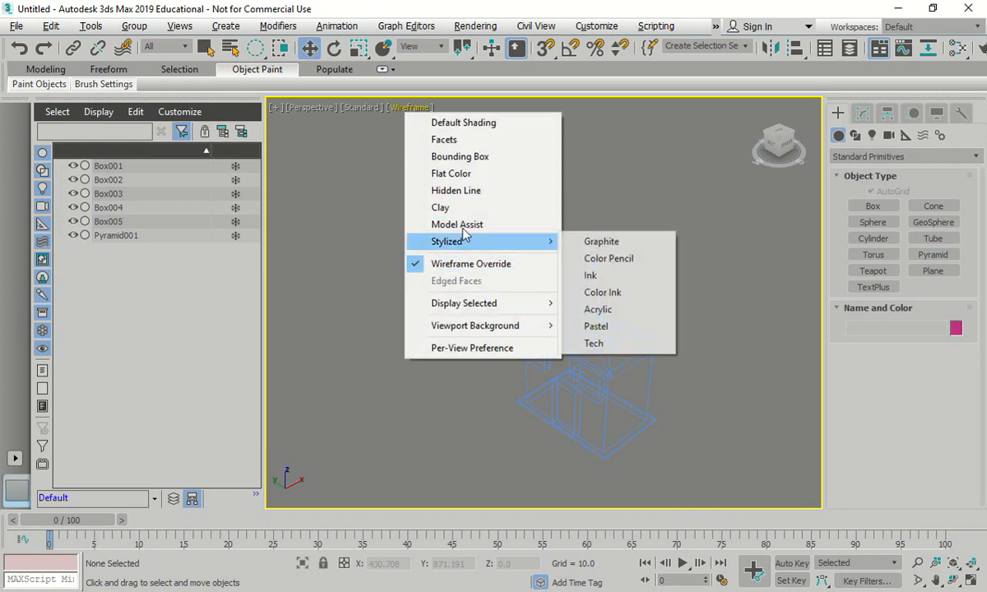
left_click(460, 156)
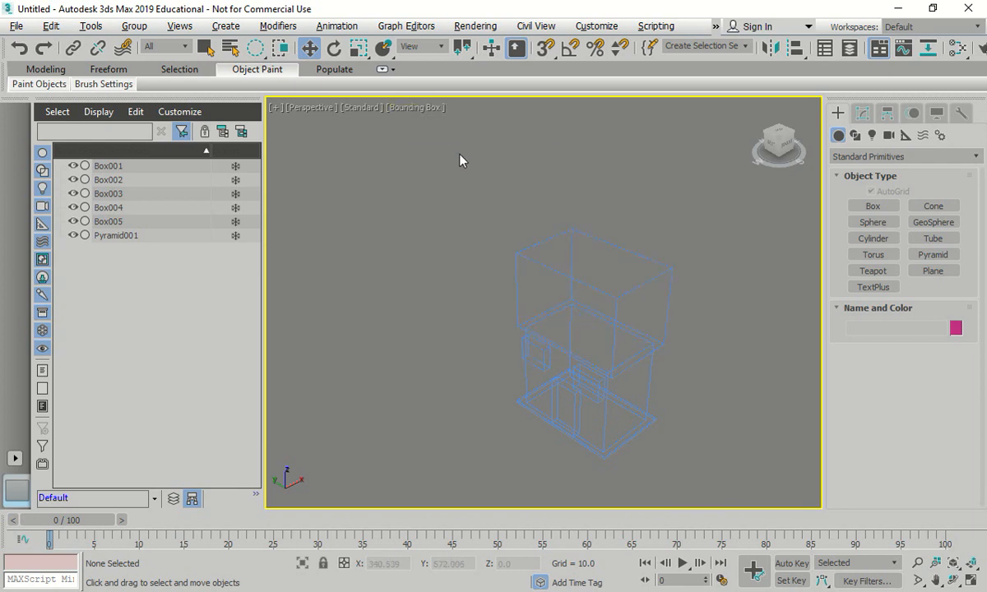
left_click(423, 110)
left_click(453, 173)
- Set the Perspective viewport's shading to Hidden Line and inspect the house up close from a low angle
left_click(415, 109)
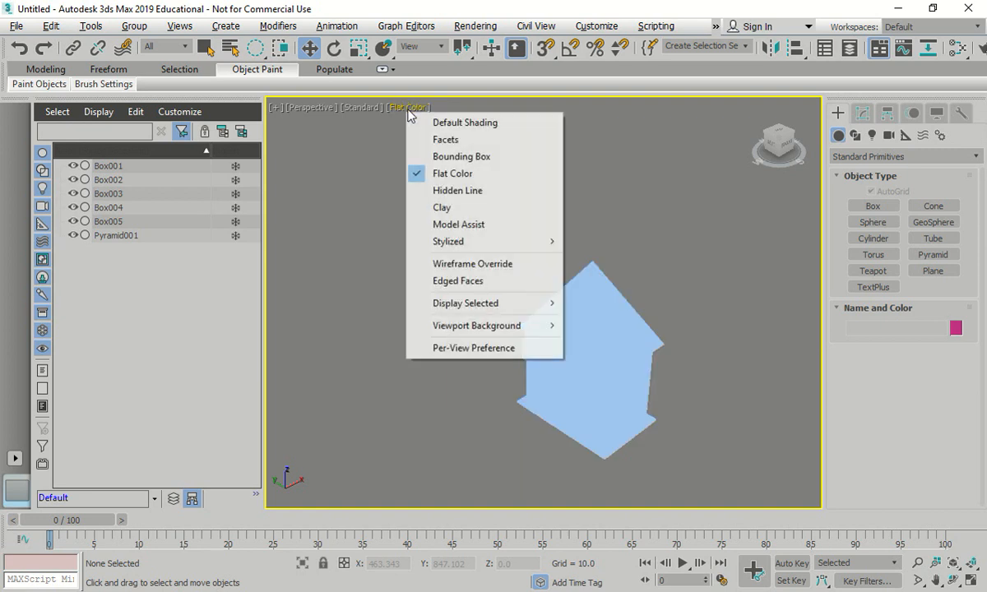
left_click(443, 190)
middle_click_drag(624, 368, 581, 270)
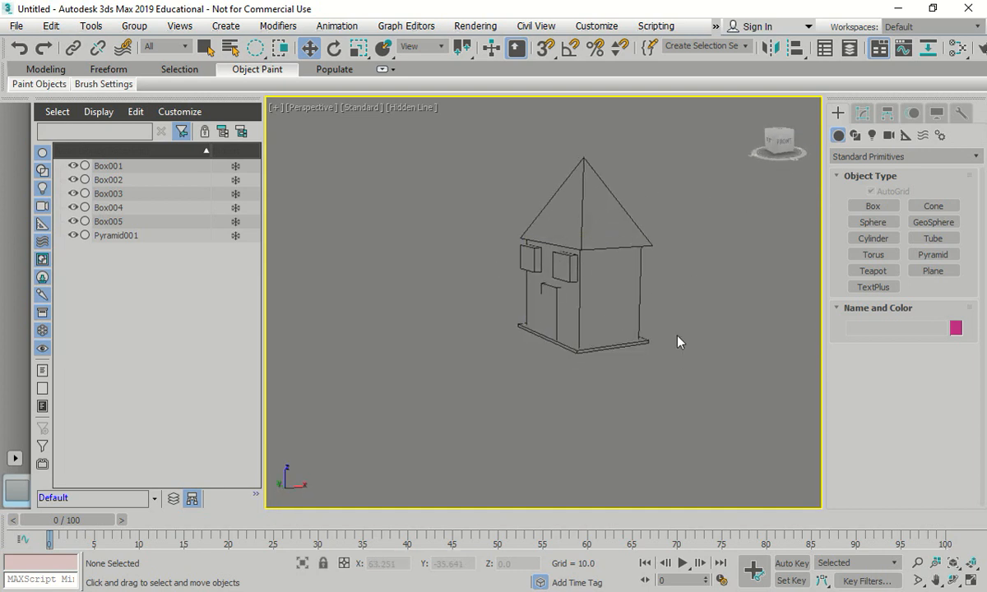
scroll(650, 317, "up", 5)
middle_click_drag(663, 131, 676, 199)
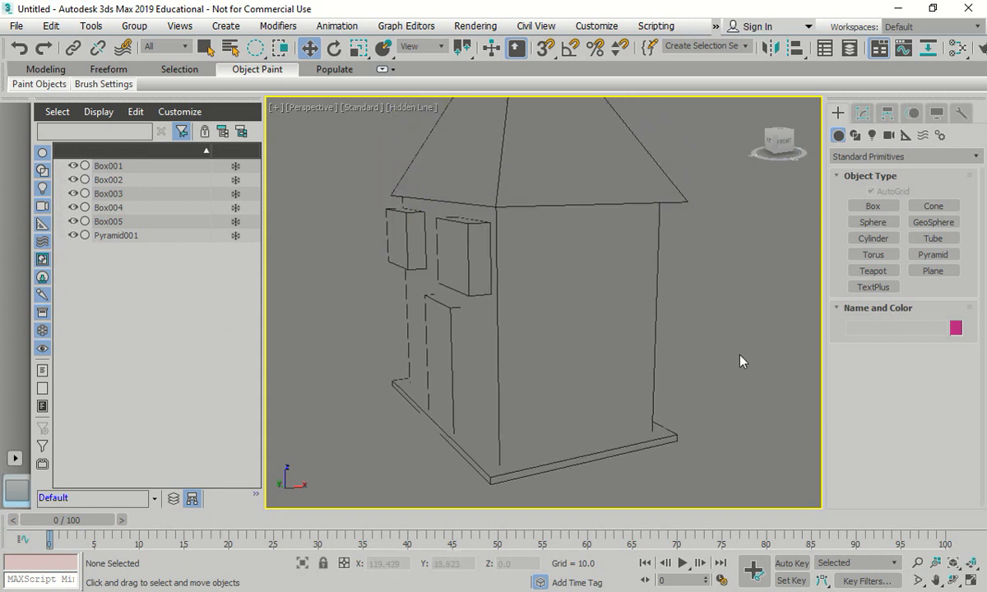
- Try aligning the base slab to the pyramid roof in Z position only, with the slab's maximum at the roof's minimum
left_click(629, 405)
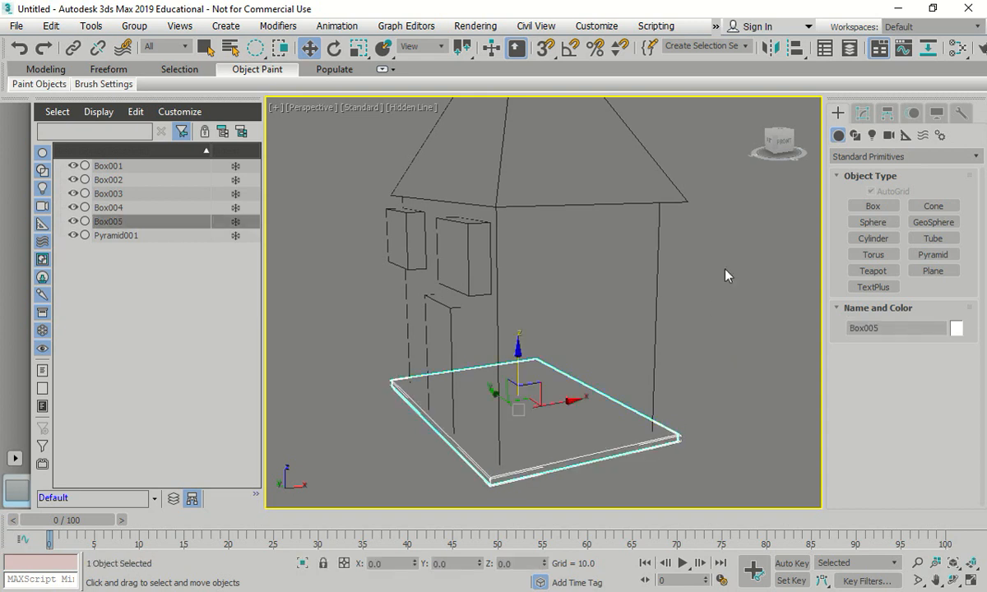
left_click(795, 50)
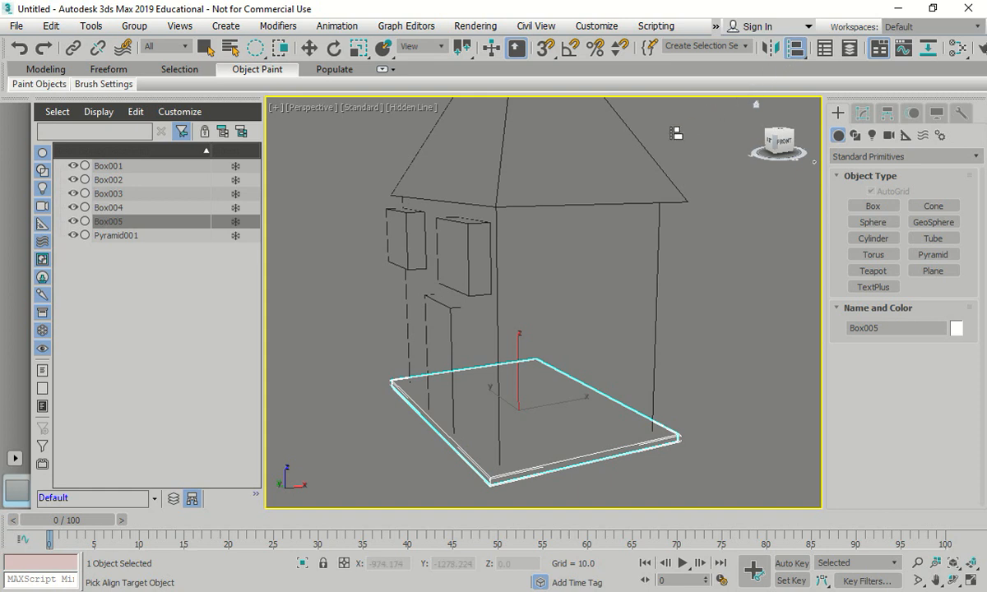
left_click(632, 148)
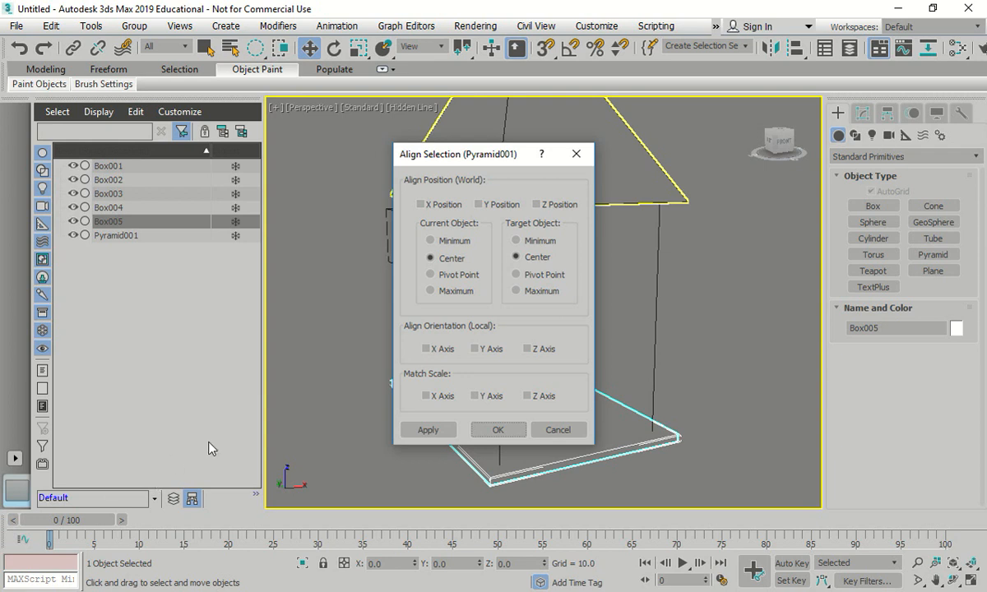
left_click_drag(492, 158, 673, 186)
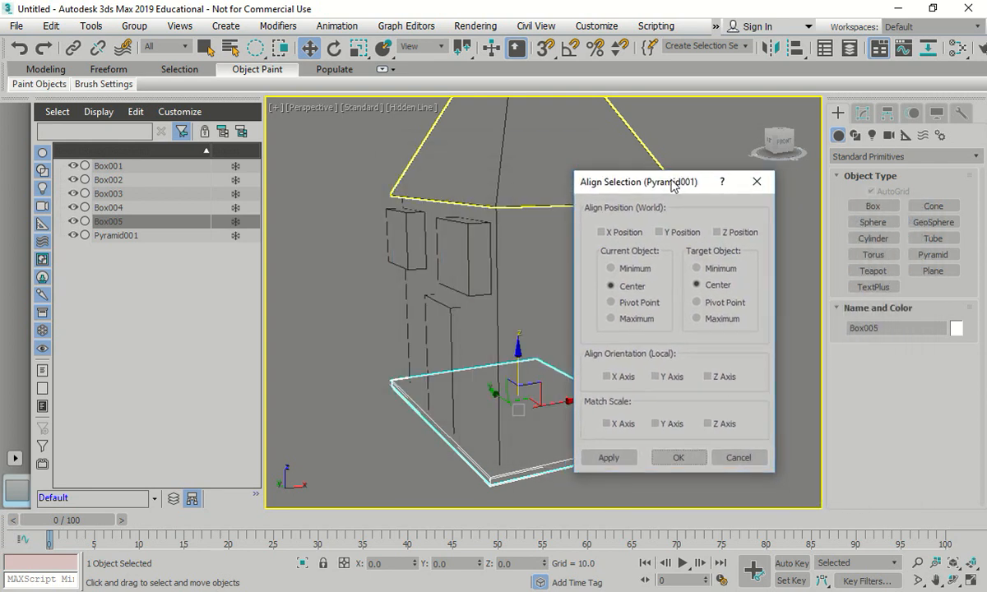
left_click(723, 235)
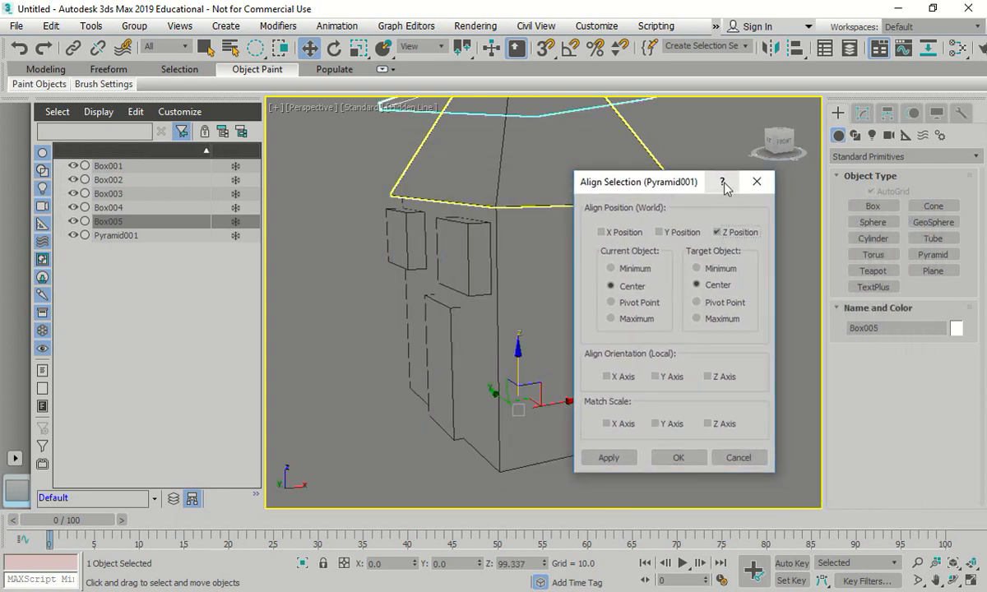
left_click(611, 269)
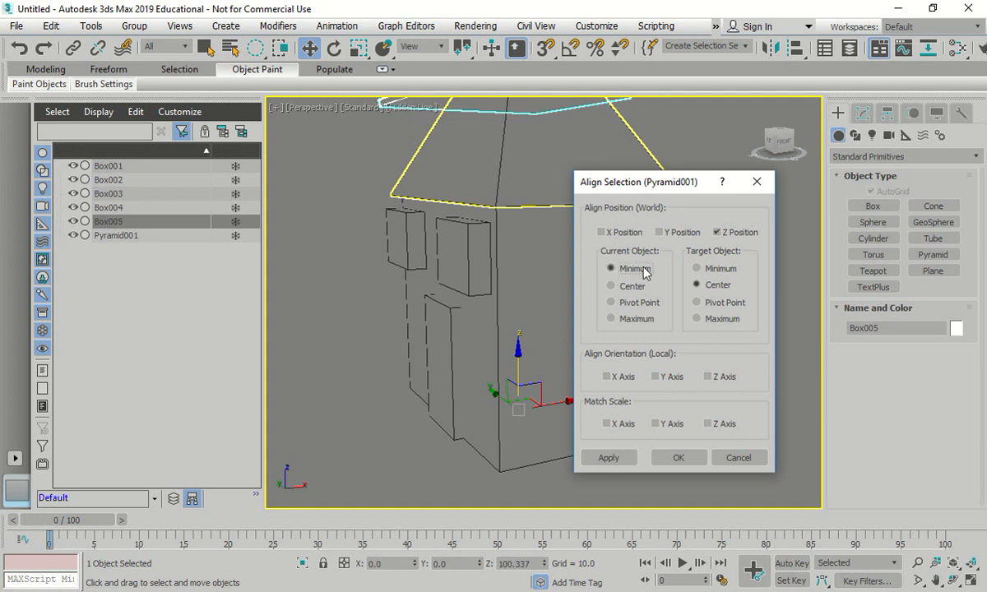
left_click(696, 269)
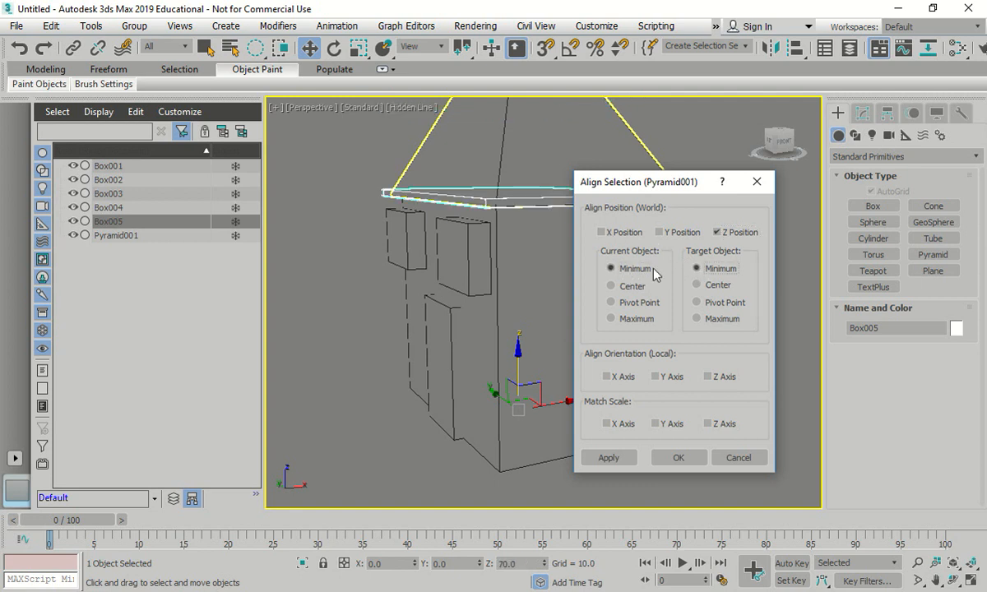
left_click_drag(658, 182, 183, 171)
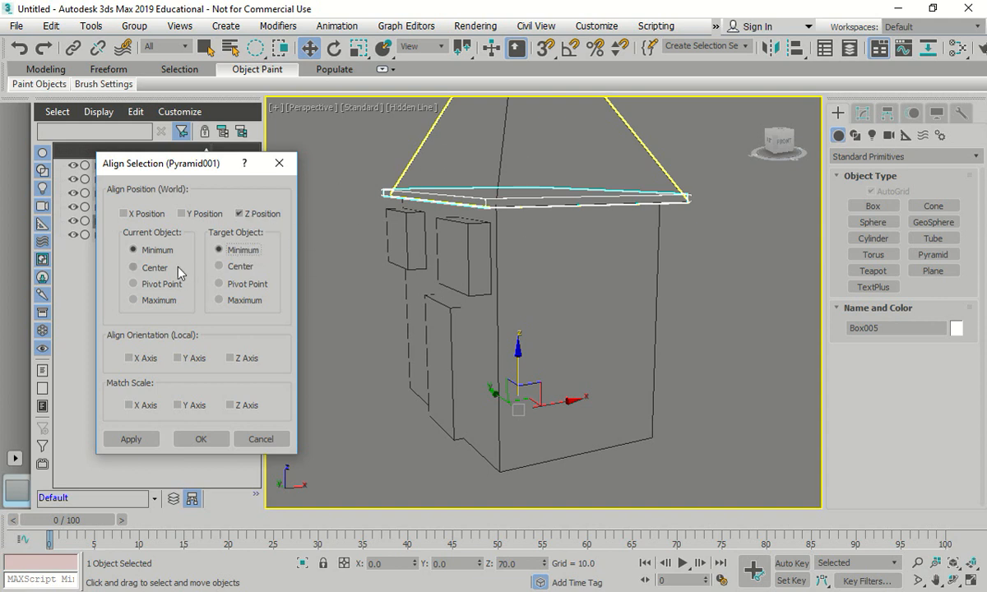
left_click(149, 268)
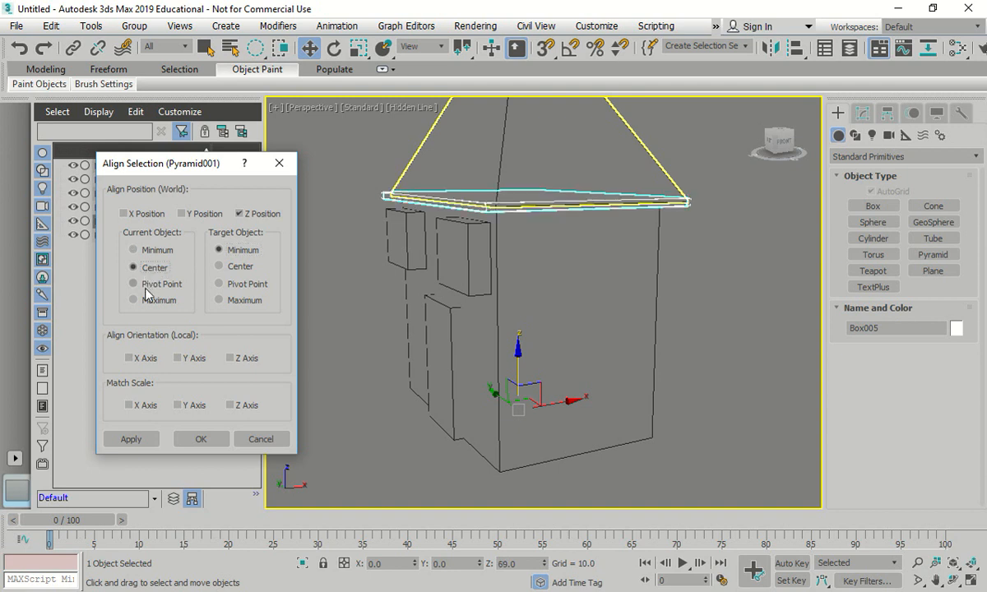
left_click(146, 300)
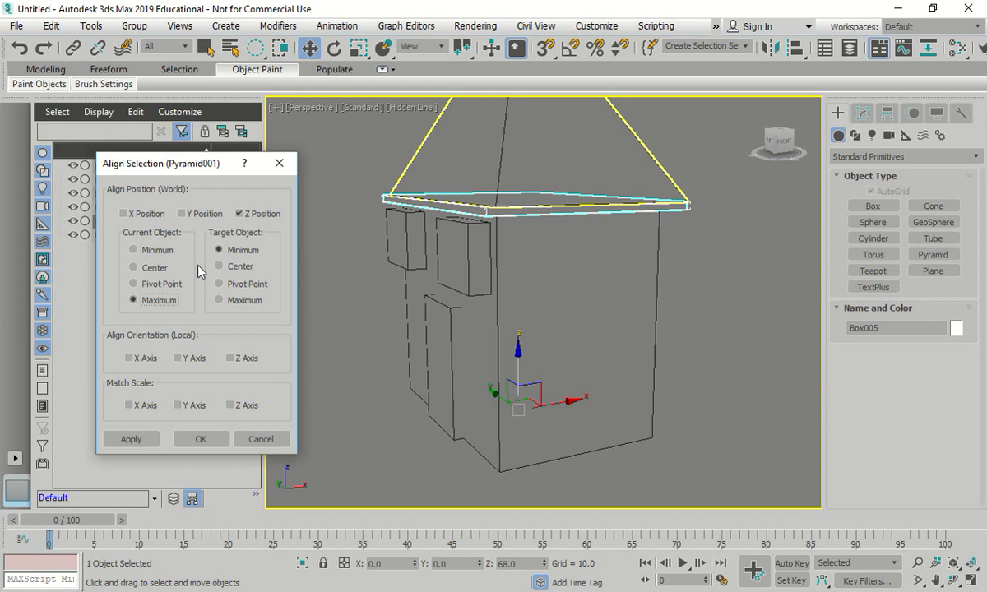
left_click(201, 439)
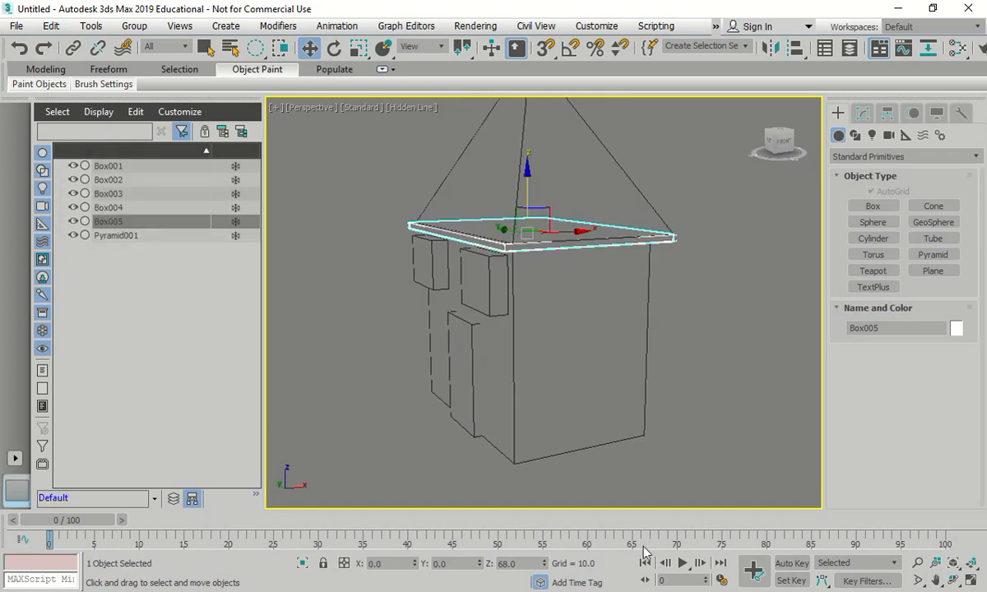
- Undo the base slab's alignment to the roof and clear the selection
left_click(725, 341)
scroll(488, 422, "down", 3)
middle_click_drag(469, 415, 534, 395)
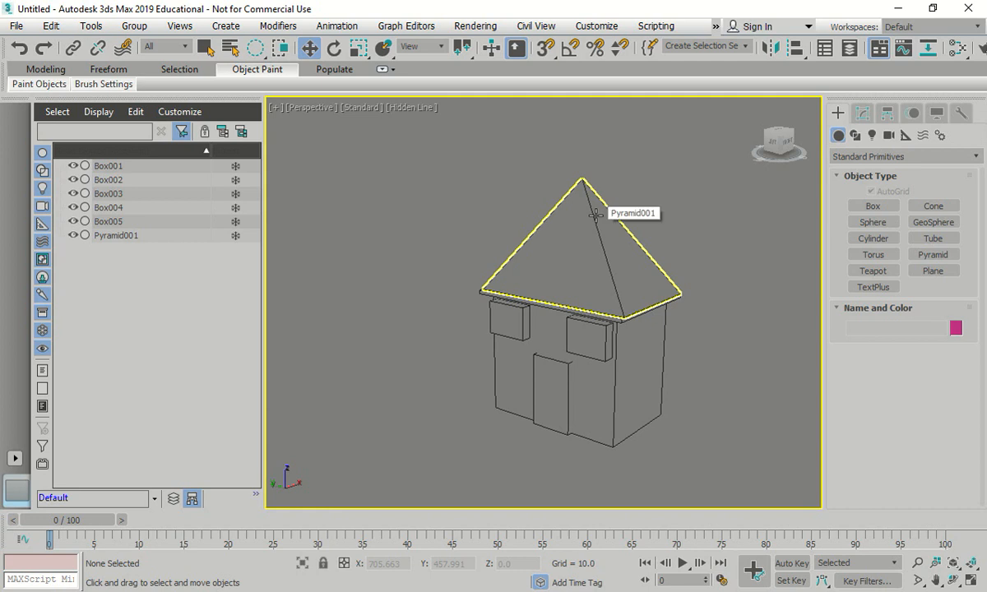
key("ctrl+z")
key("ctrl+z")
left_click(755, 334)
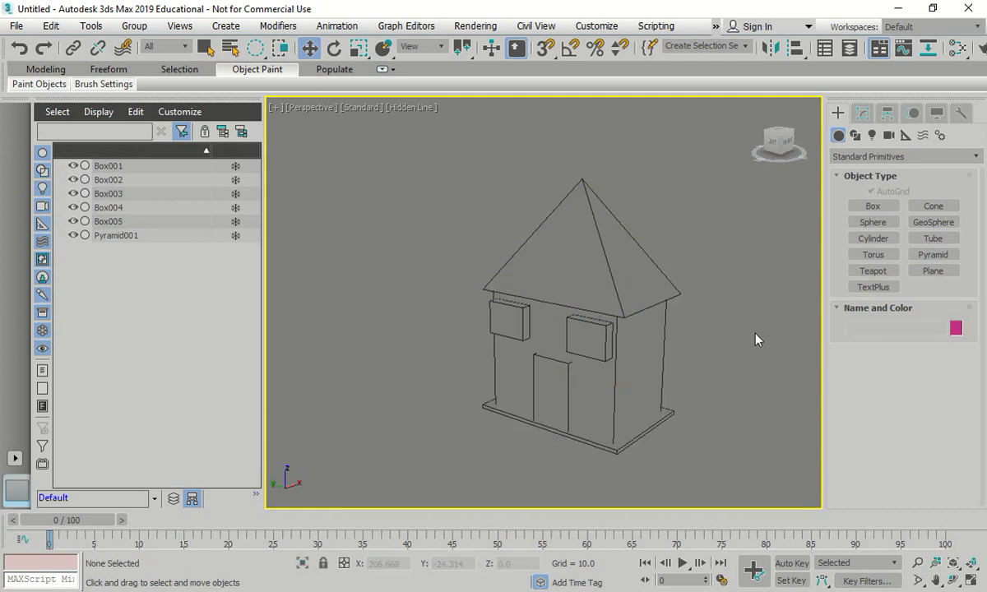
- Start aligning the base slab to Pyramid001, enabling only Z Position with current object Maximum and target object Minimum
middle_click_drag(734, 371, 688, 369)
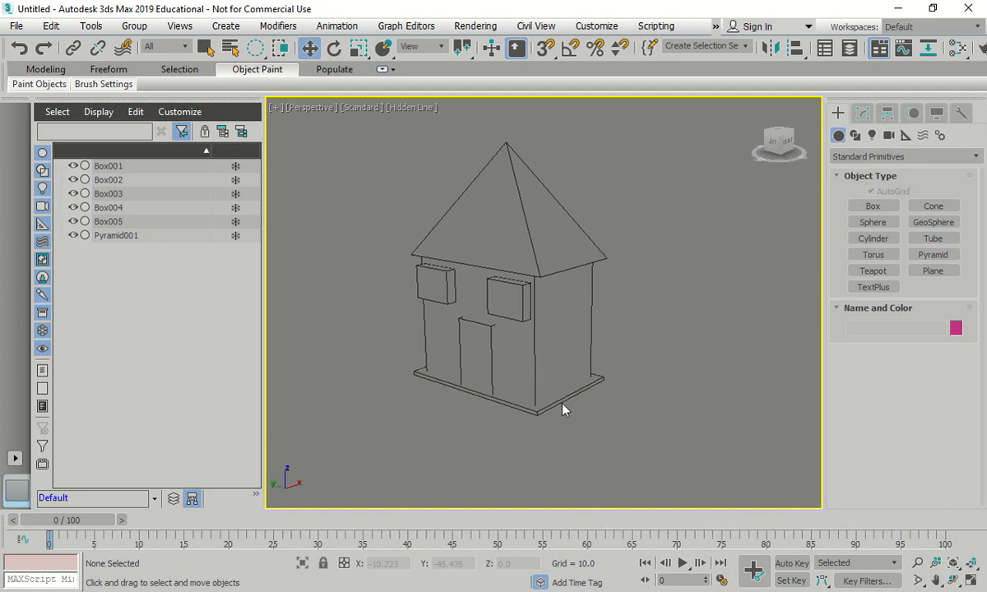
left_click(603, 377)
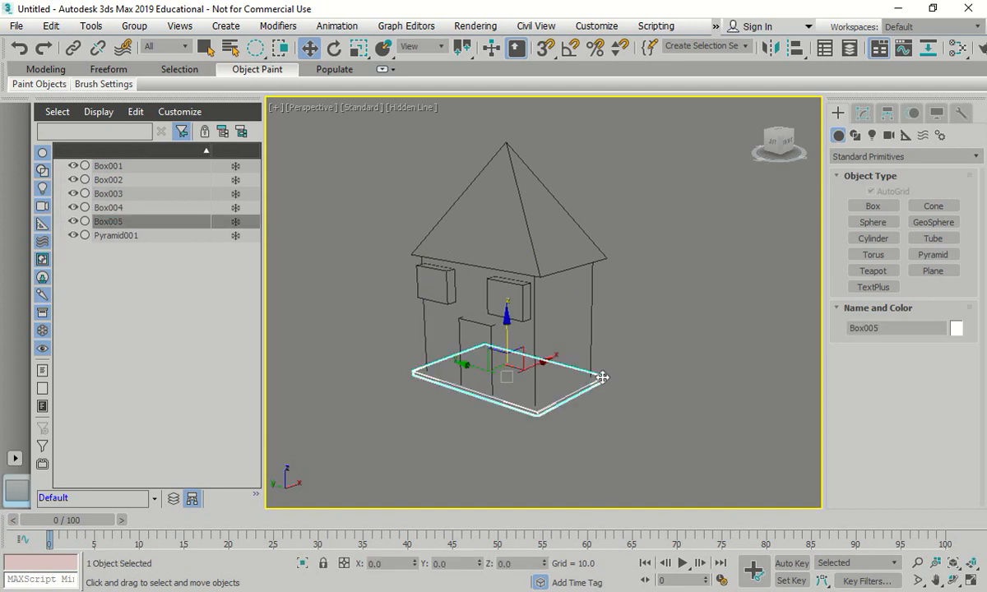
left_click(794, 48)
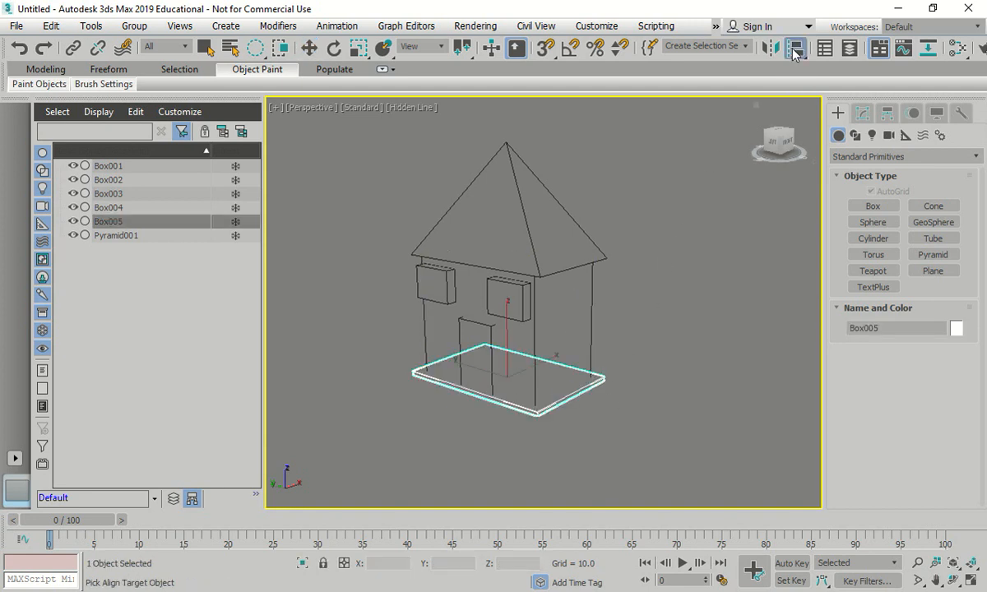
left_click(132, 235)
left_click_drag(755, 115, 696, 129)
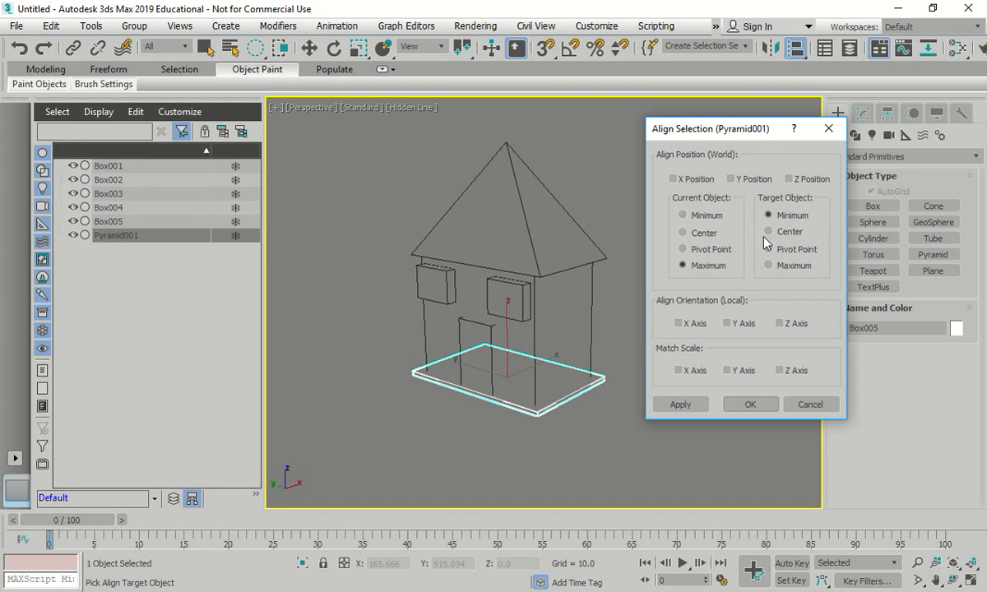
left_click(769, 265)
left_click(790, 179)
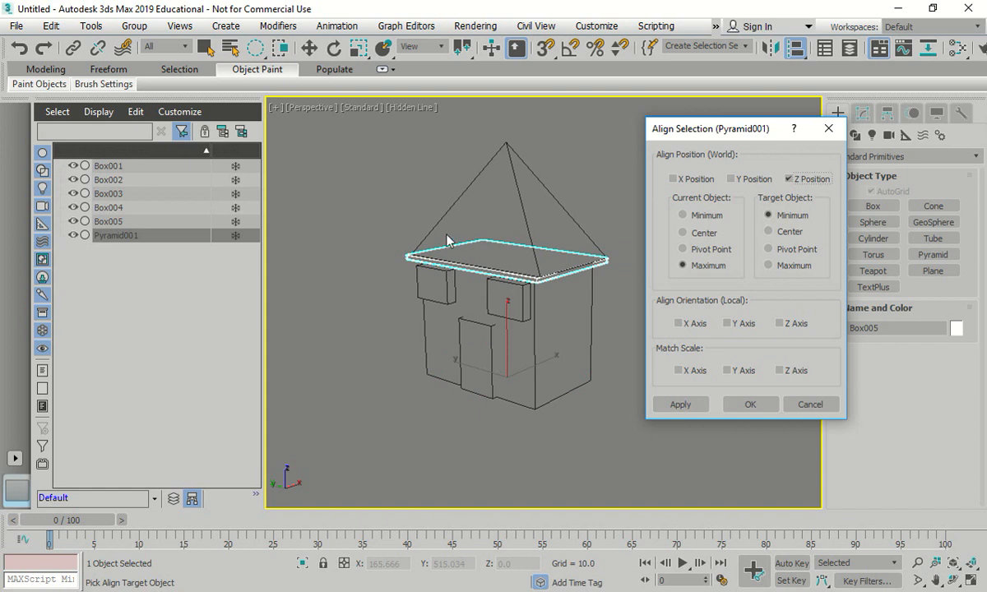
- Try Maximum for the target object, return it to Minimum, and test Minimum and Center for the slab
left_click(767, 265)
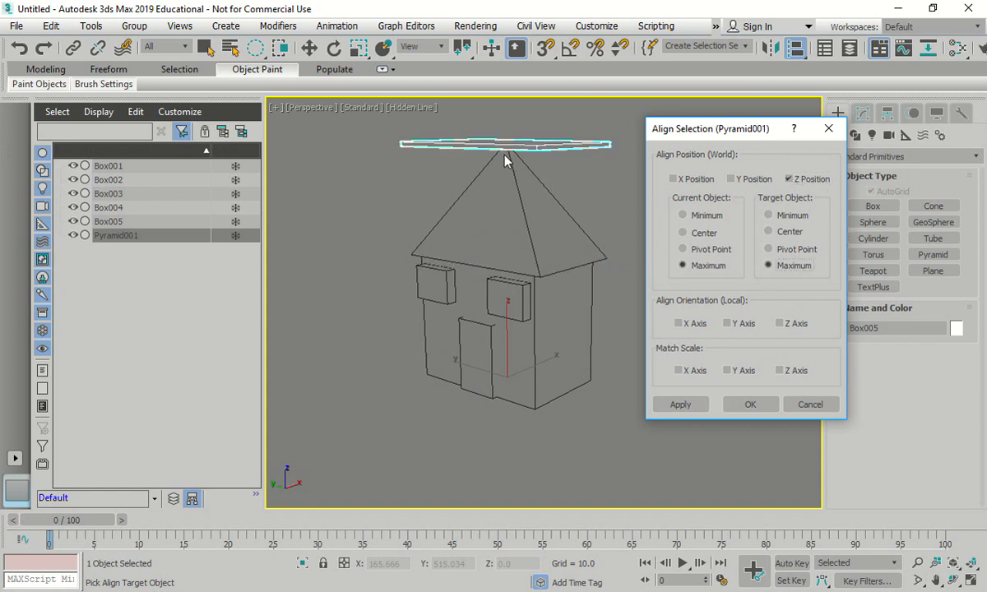
left_click(788, 214)
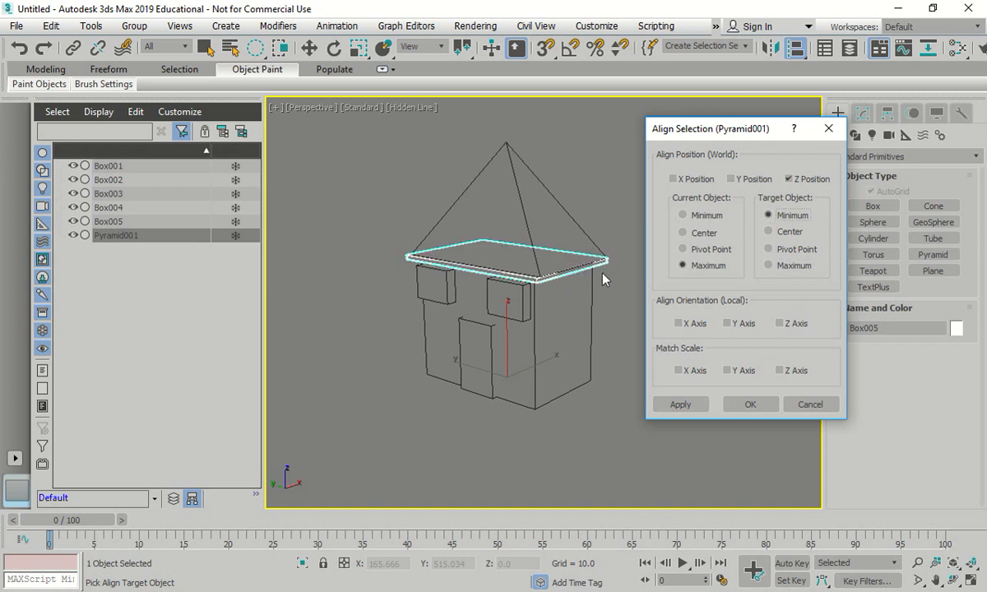
left_click(684, 215)
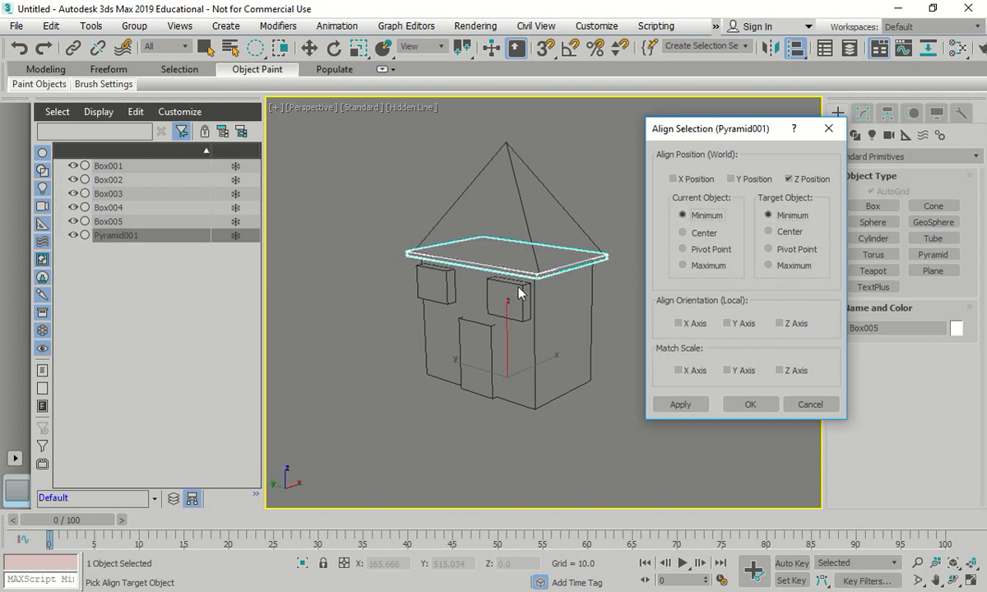
left_click(684, 233)
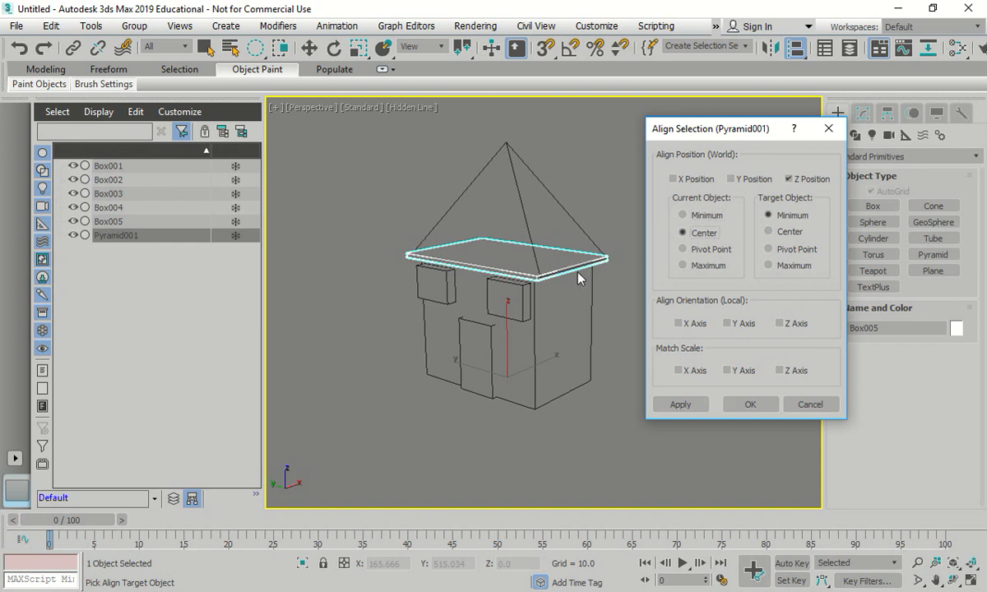
- Set the slab's reference to Maximum, apply the Z alignment beneath the roof and close the alignment settings
left_click(682, 265)
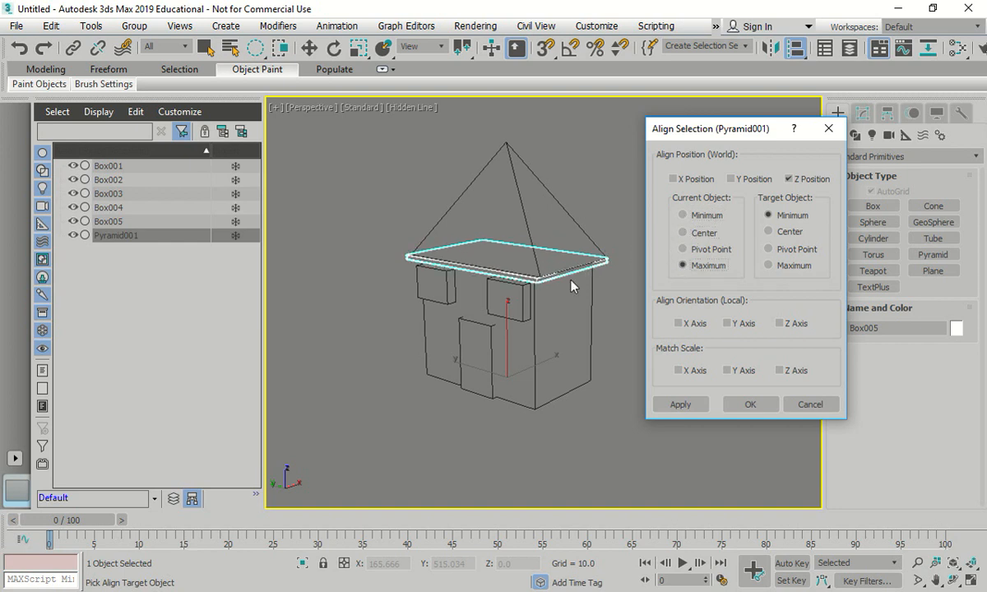
left_click(693, 402)
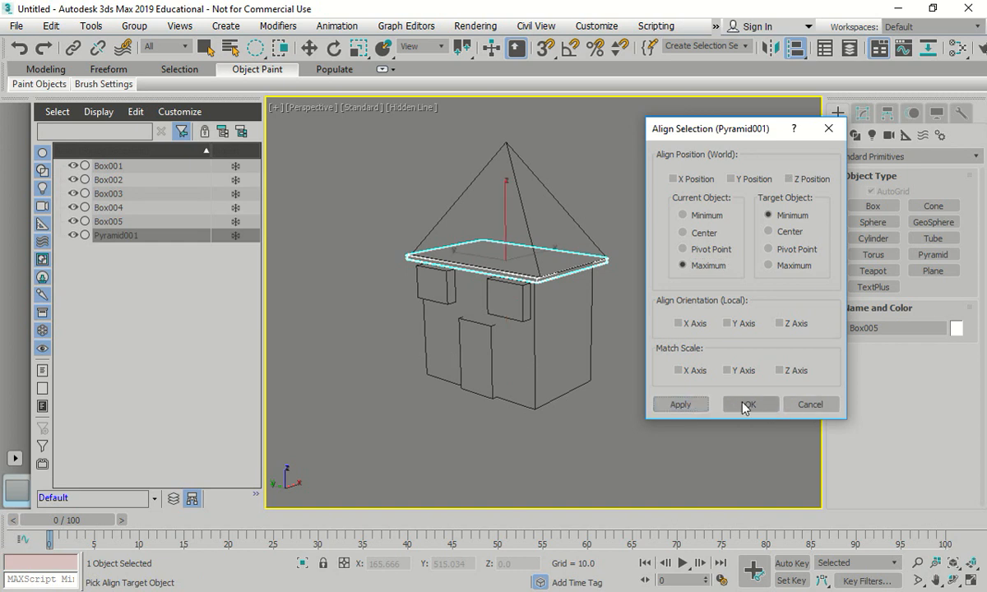
left_click(749, 403)
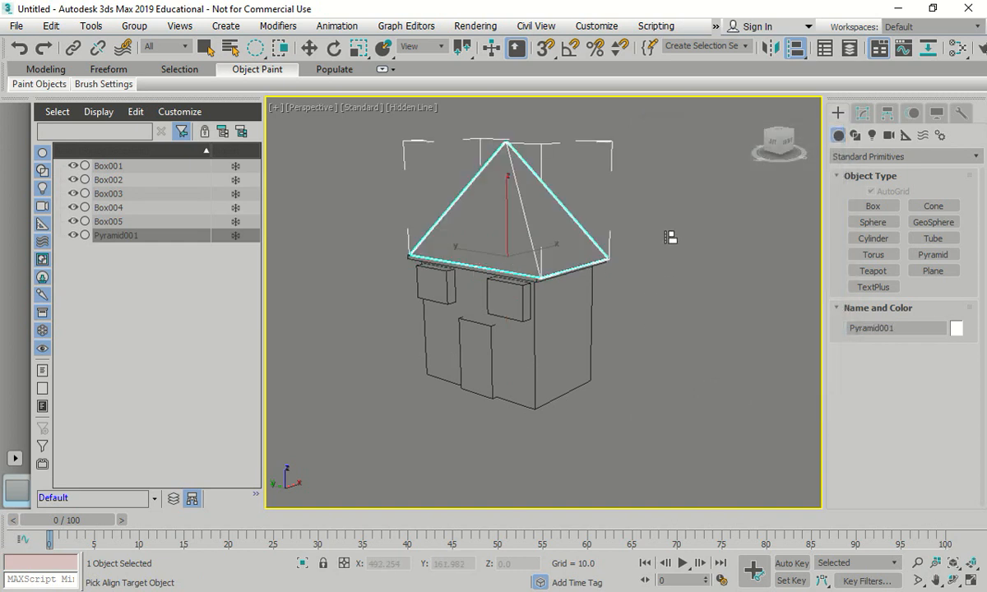
- Leave the alignment picking mode and check the length and width parameters of the roof slab Box005
key("w")
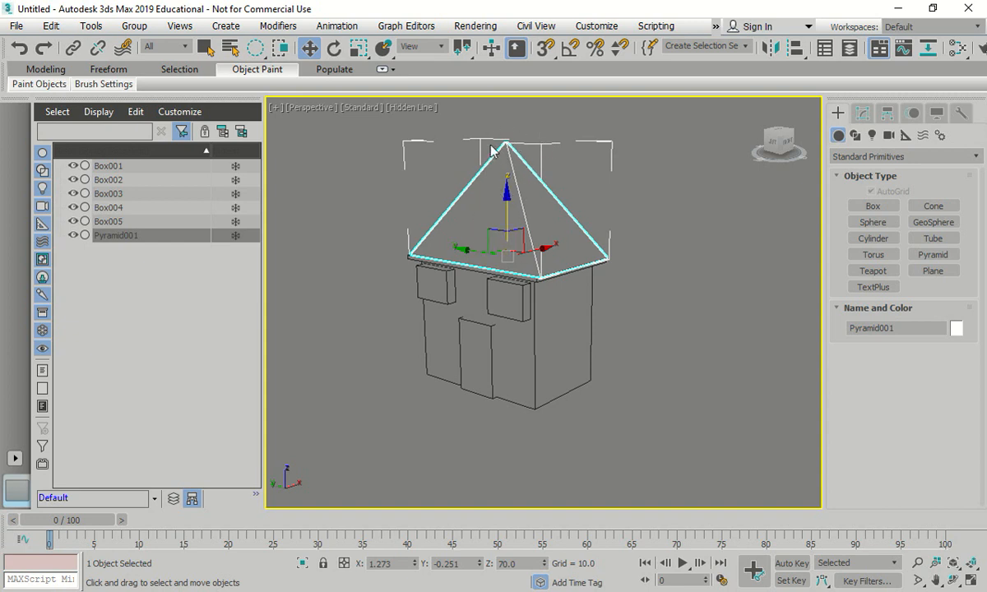
left_click(110, 221)
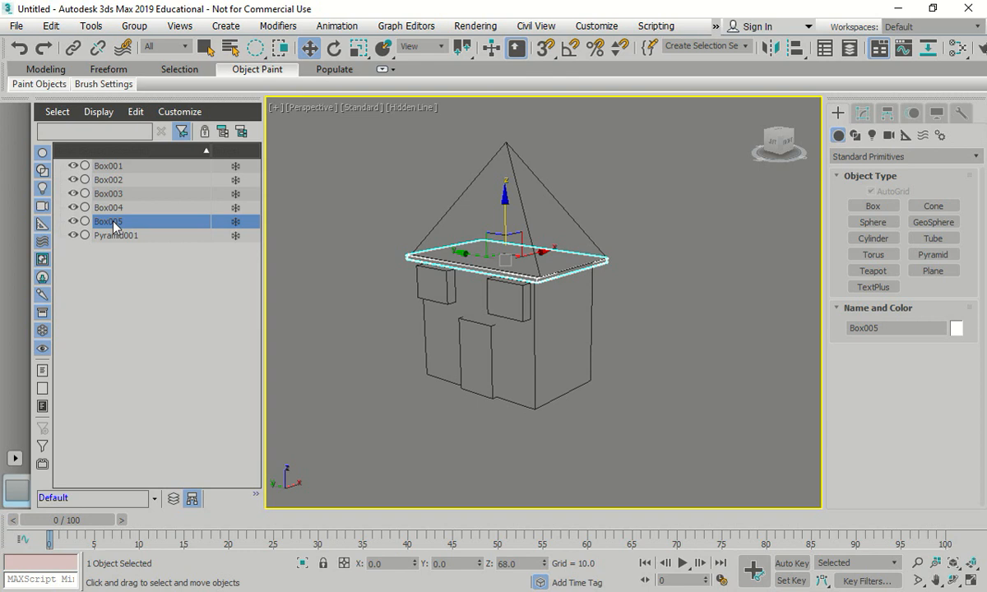
left_click(862, 113)
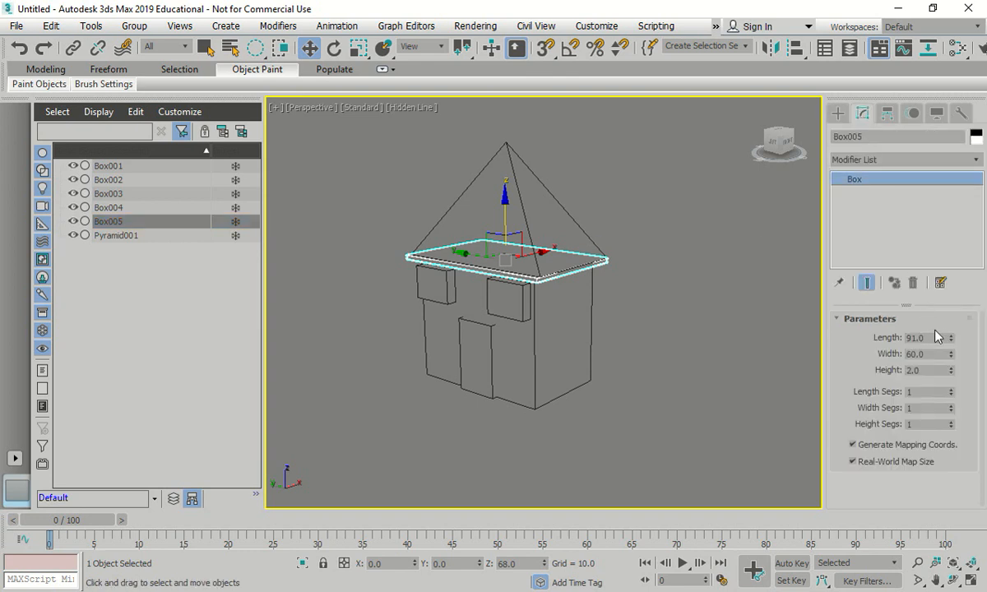
double_click(932, 353)
- Set the pyramid roof's depth to 91 and its width to 60
left_click(116, 236)
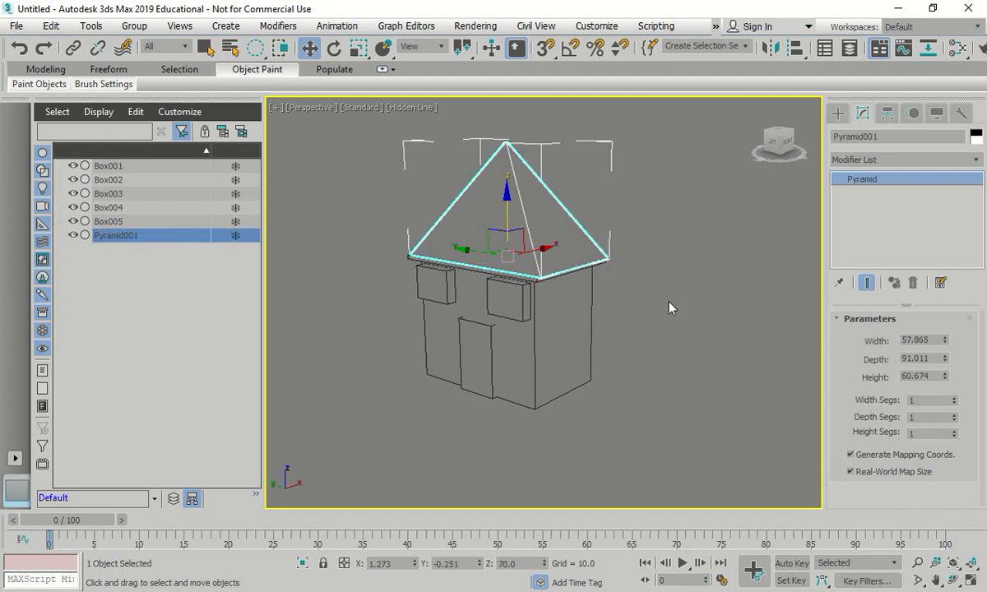
double_click(934, 358)
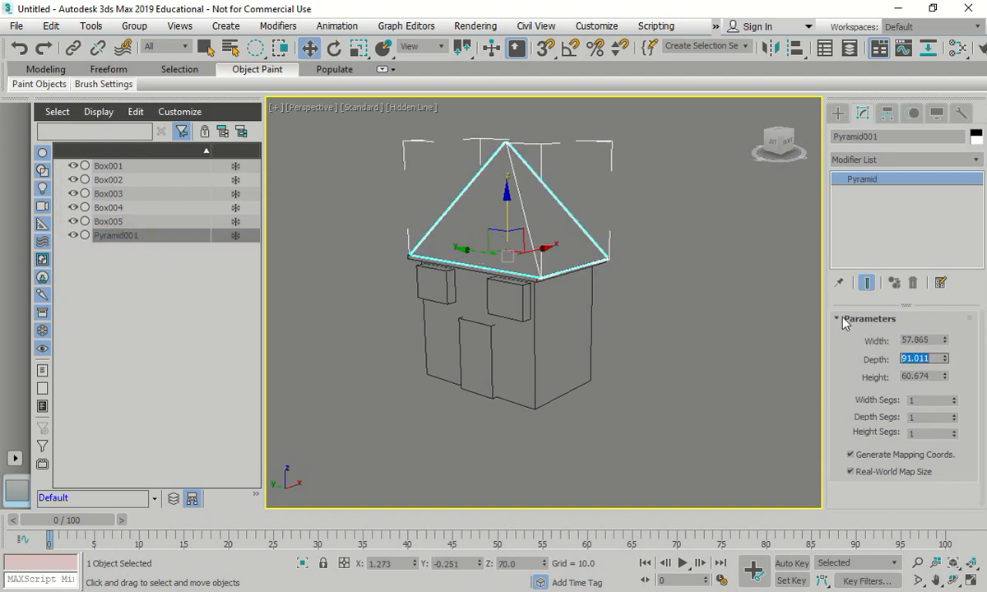
type("91")
double_click(918, 340)
type("60")
key("Return")
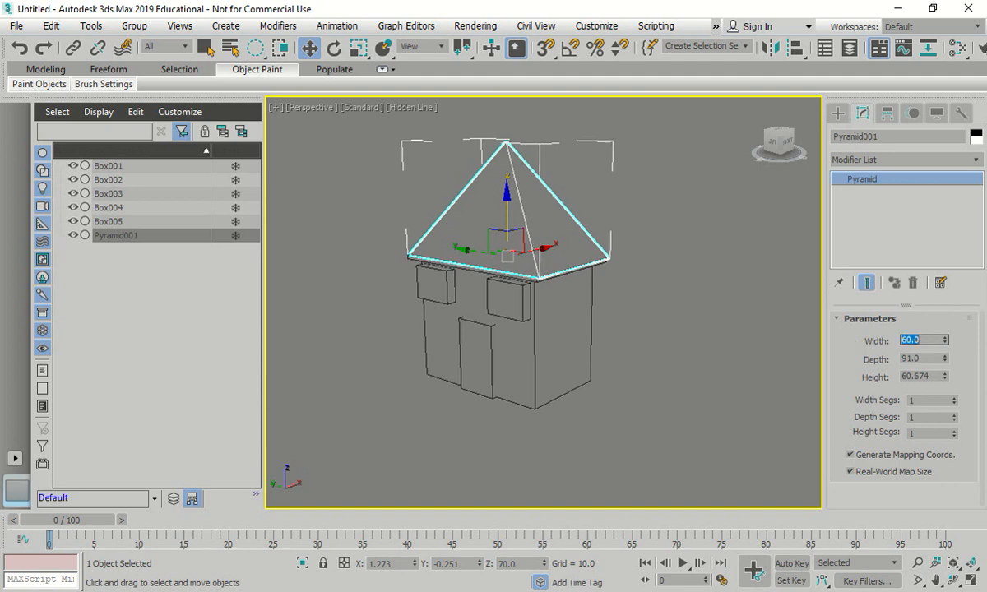
- Try a height of 30 for the pyramid roof and clear the selection
double_click(935, 377)
type("30")
key("Return")
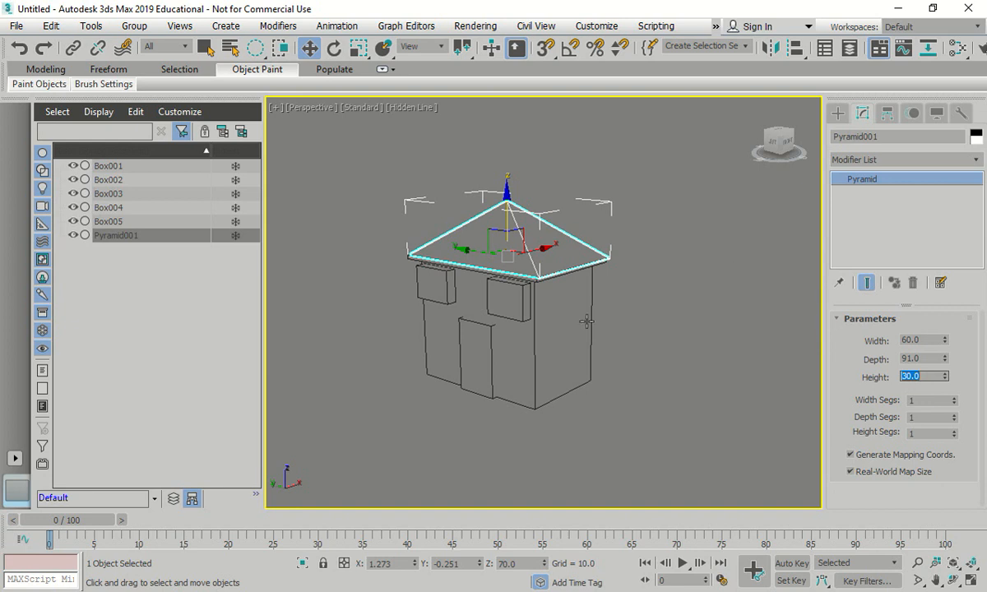
left_click(704, 357)
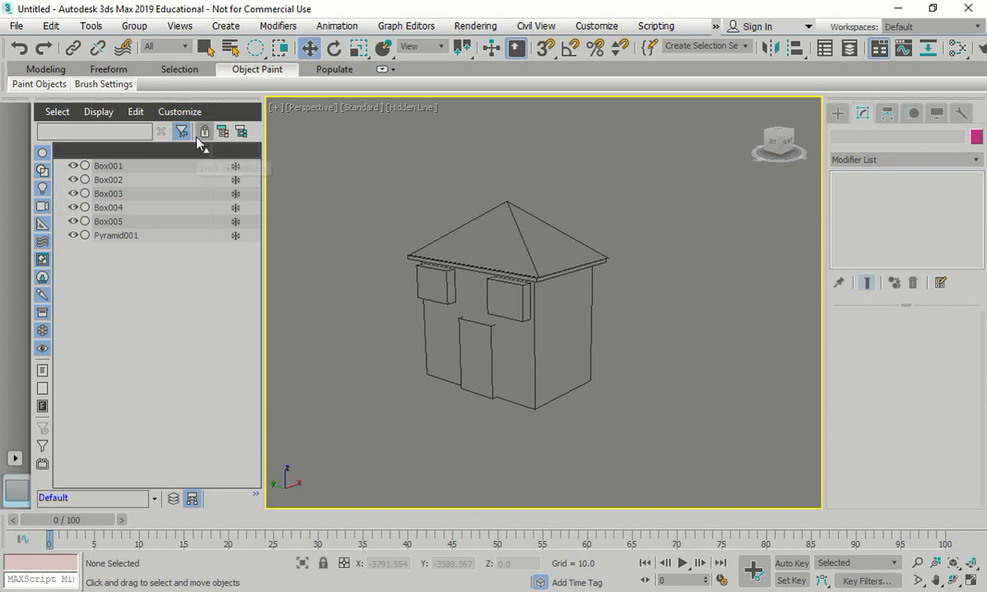
- Undo the pyramid roof's height change and clear the selection
key("ctrl+z")
key("ctrl+z")
left_click(680, 311)
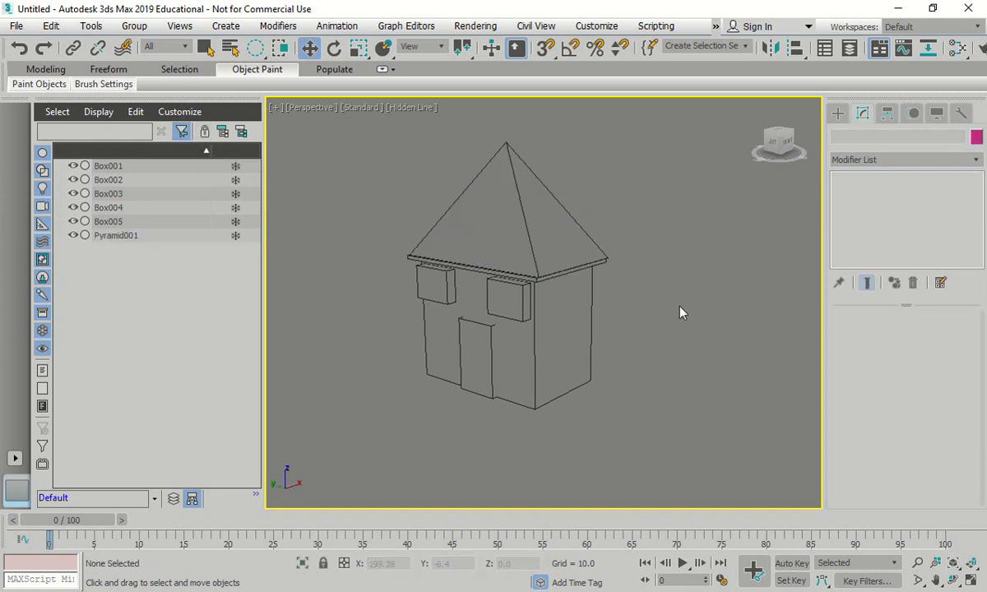
key("ctrl+z")
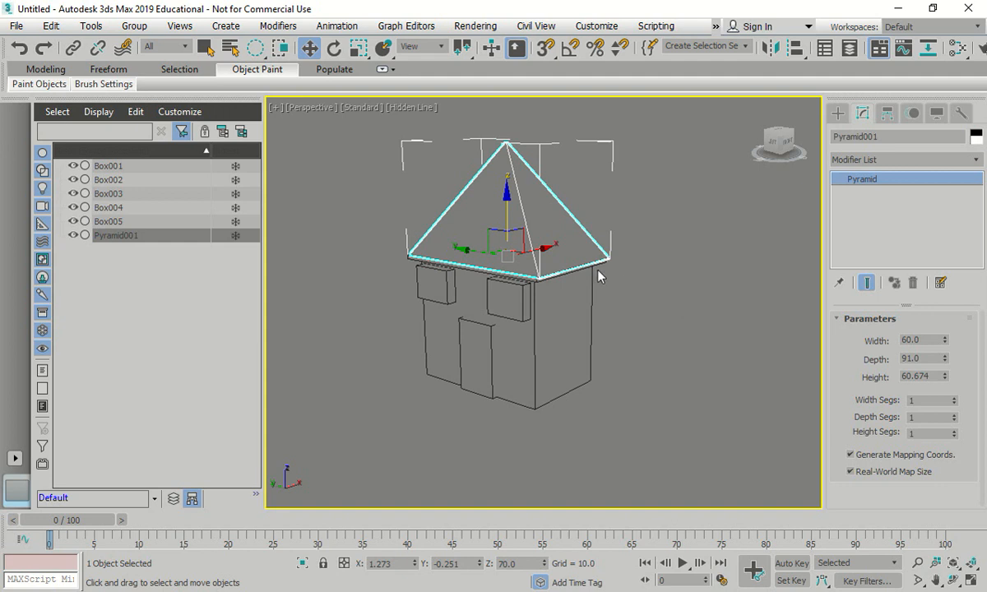
left_click(673, 280)
- Examine the roof corner up close and recheck the length and width of the slab Box005
scroll(585, 285, "up", 5)
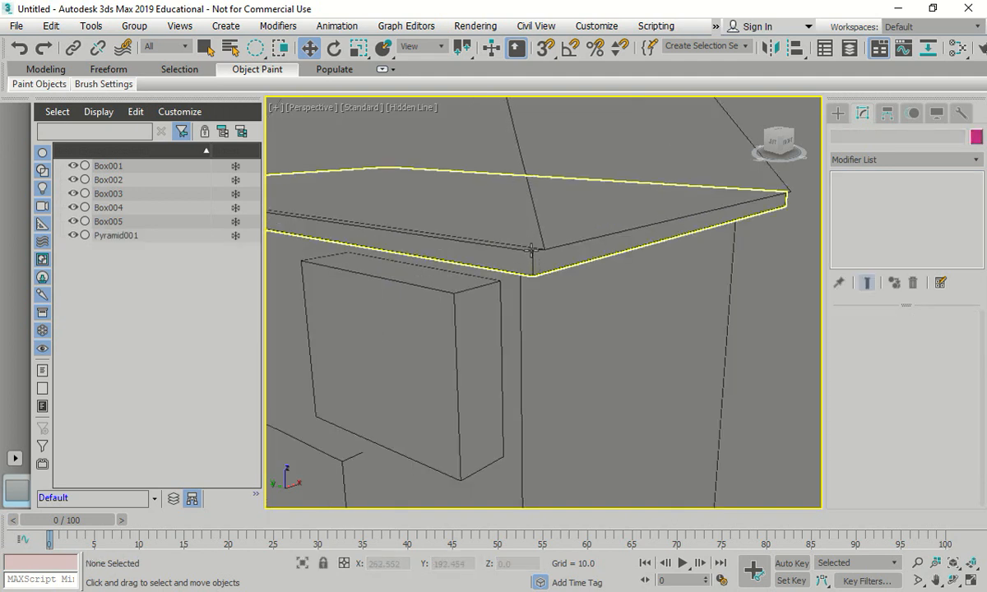
left_click(545, 247)
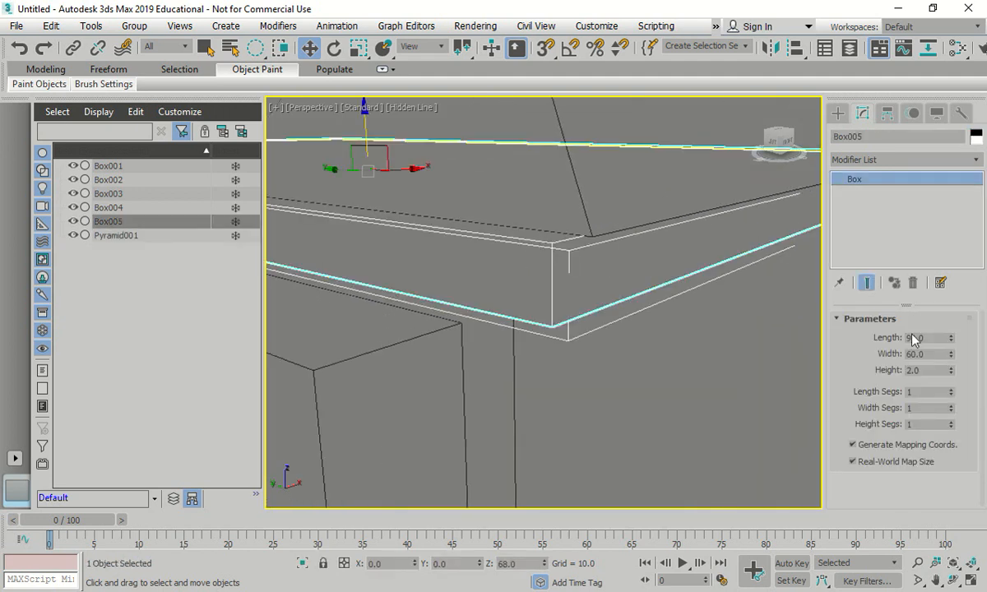
left_click_drag(927, 357, 856, 346)
left_click_drag(927, 337, 855, 334)
scroll(688, 408, "down", 6)
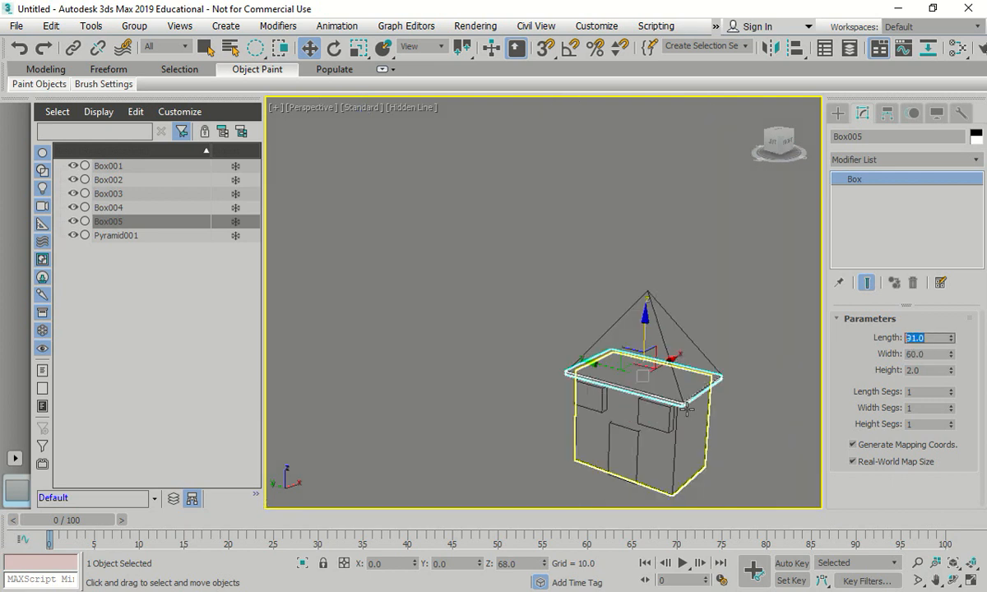
- Recheck Pyramid001's width and depth, set its height to 40 and clear the selection
left_click(133, 237)
left_click_drag(930, 340, 851, 339)
left_click_drag(936, 358, 888, 354)
left_click_drag(940, 375, 831, 383)
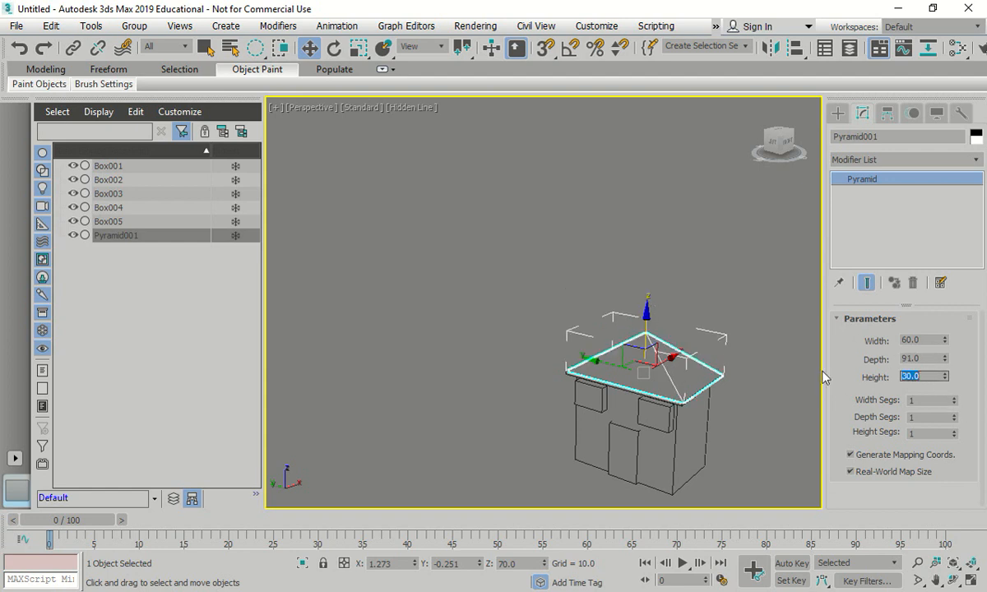
type("40")
key("Return")
left_click(794, 397)
- Select the pyramid roof and examine how its corner sits against the slab, up close and in the Top view
scroll(758, 369, "up", 5)
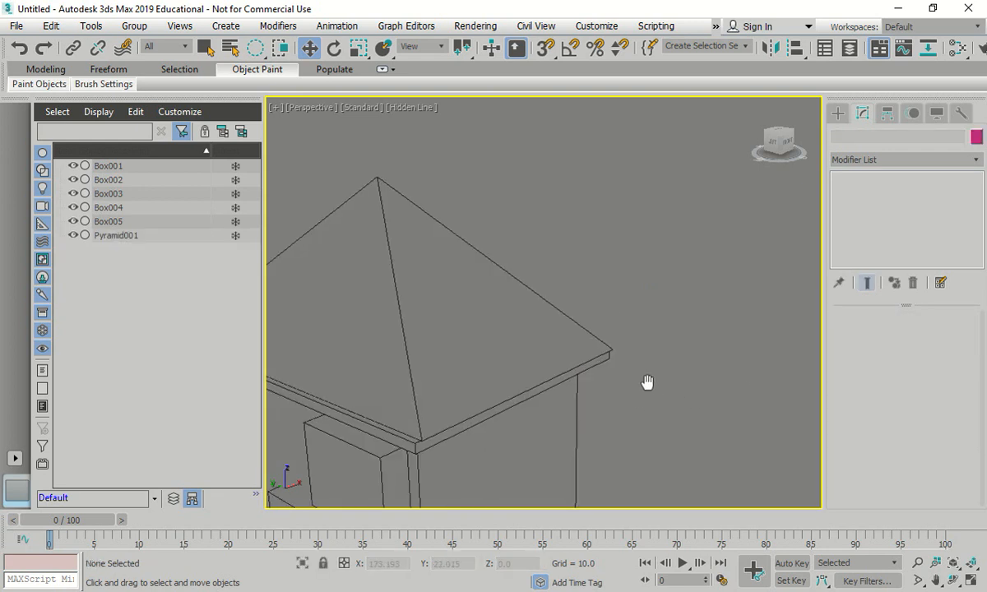
middle_click_drag(648, 386, 518, 366, "alt")
scroll(511, 366, "up", 5)
scroll(511, 365, "up", 3)
scroll(615, 341, "up", 1)
left_click(615, 341)
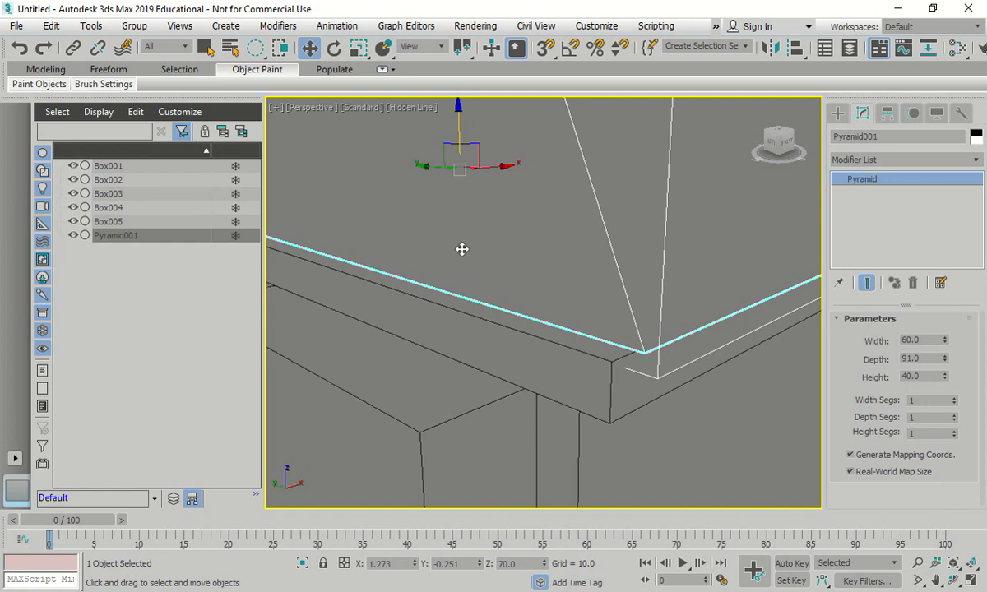
key("t")
scroll(354, 296, "up", 4)
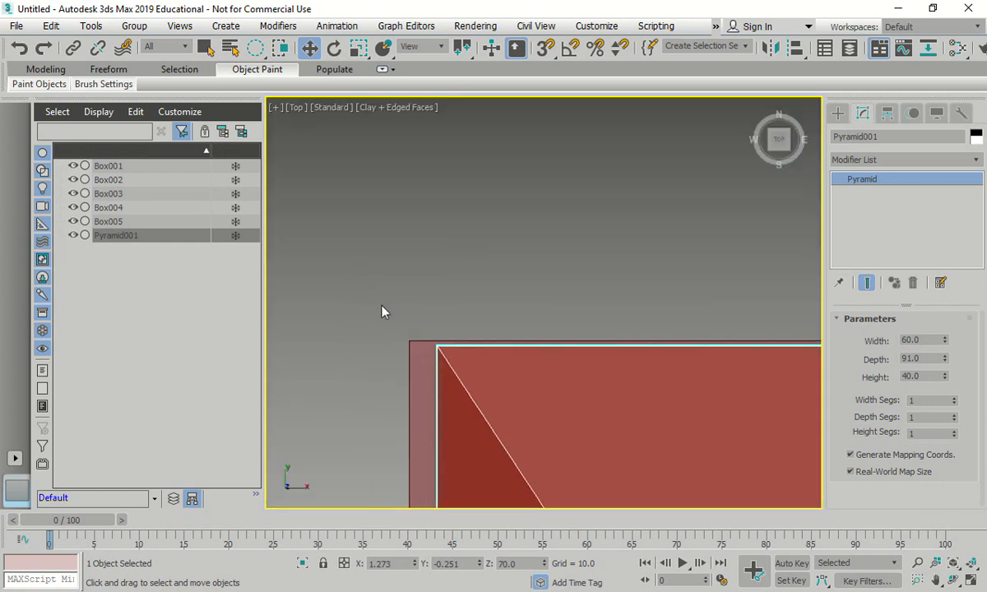
scroll(382, 311, "up", 2)
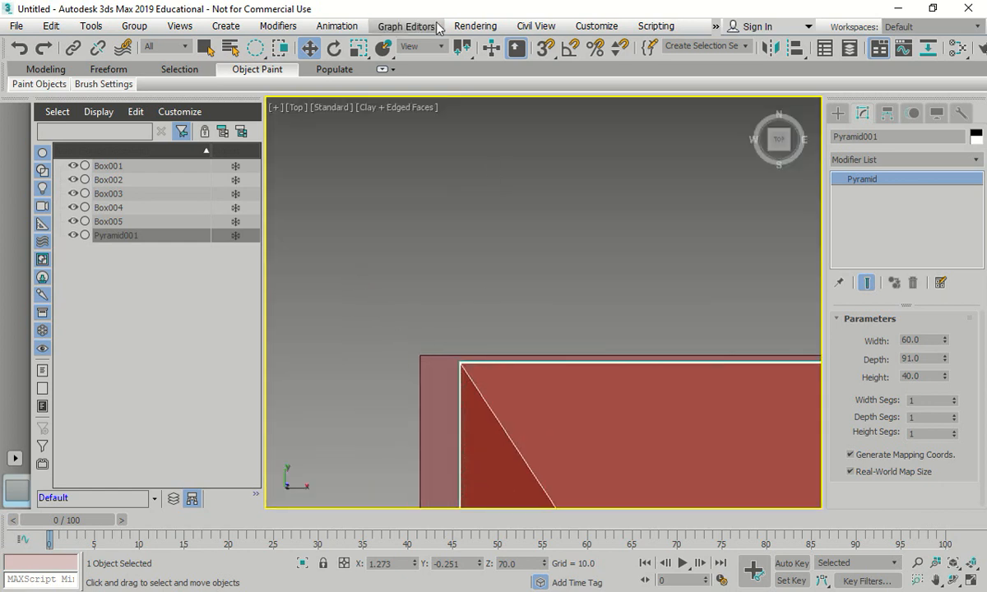
- Move the pyramid roof to absolute world X 0 and Y 0 with Move Transform Type-In
right_click(303, 49)
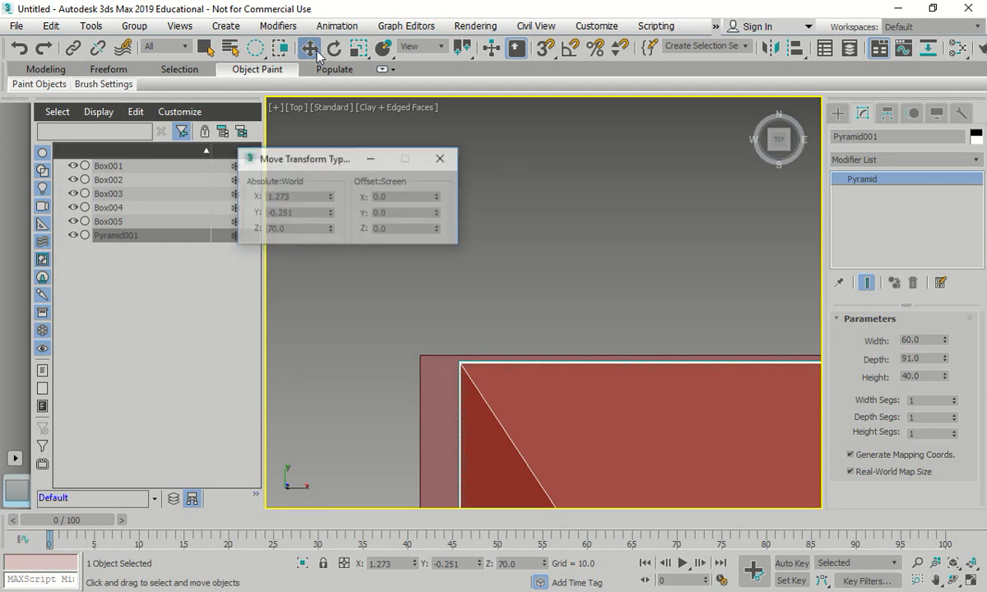
double_click(276, 196)
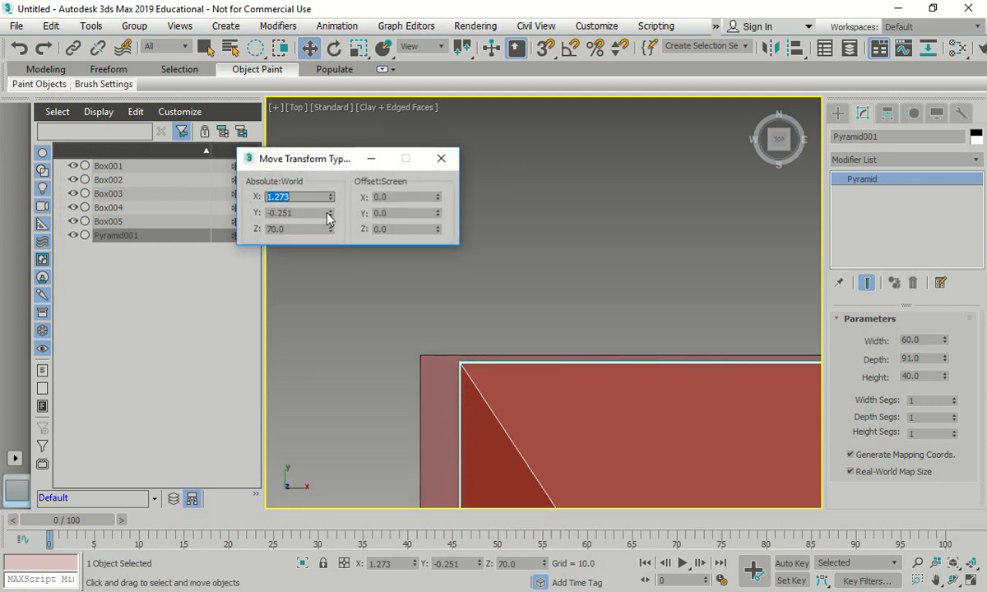
type("0")
key("Tab")
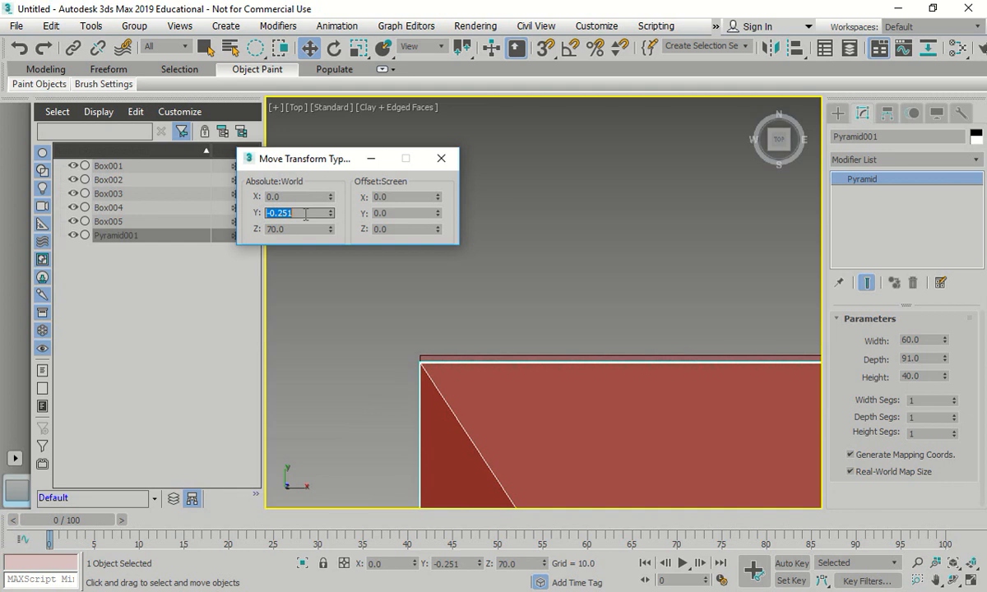
type("0")
key("Tab")
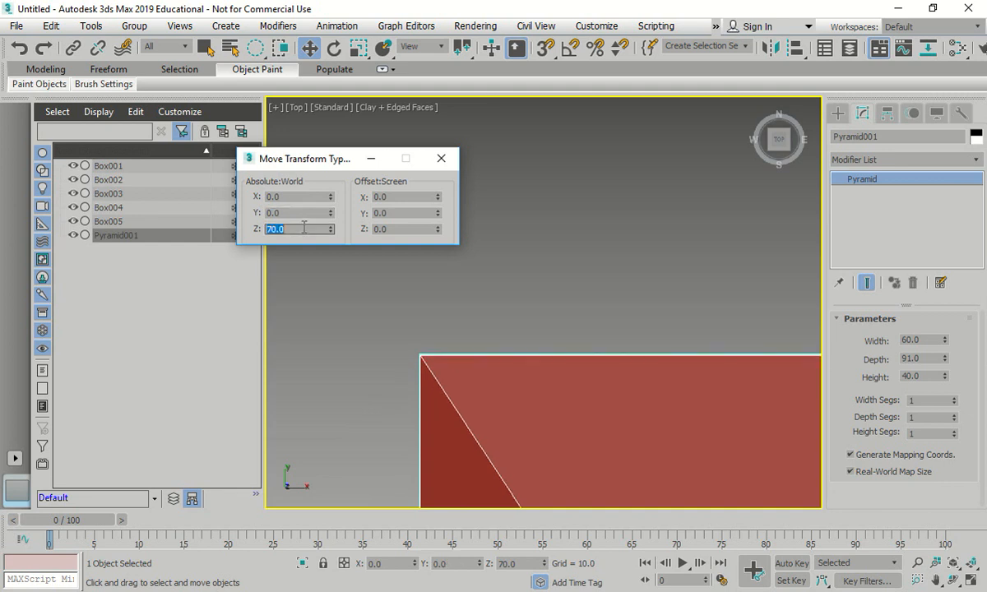
left_click(441, 158)
- Clear the selection and inspect the whole house from above and in the home Perspective view
key("z")
middle_click_drag(484, 333, 519, 336)
left_click(757, 112)
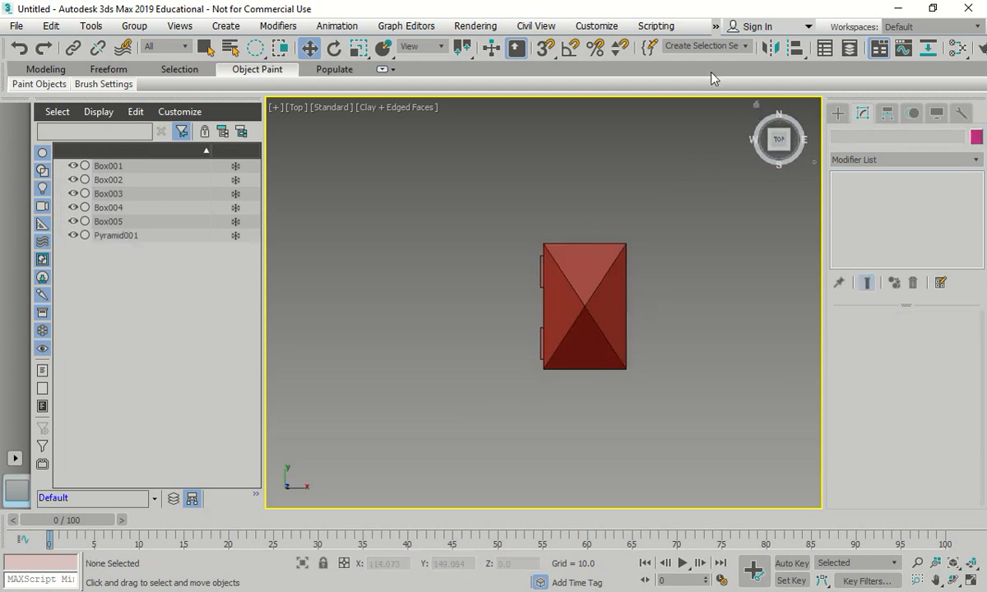
left_click(758, 107)
scroll(579, 134, "up", 3)
scroll(627, 291, "up", 2)
scroll(627, 292, "down", 5)
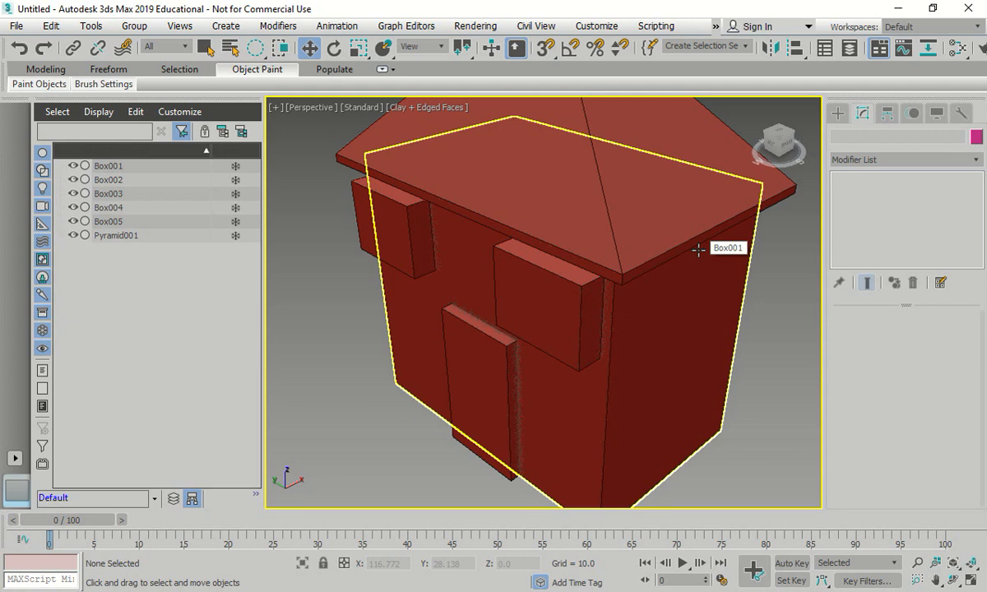
scroll(745, 364, "down", 3)
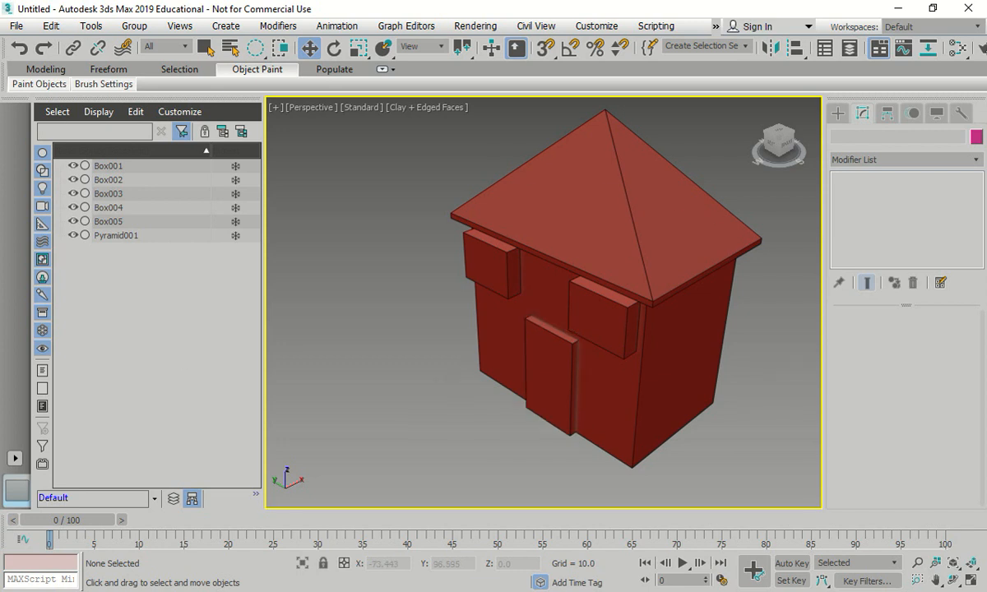
- Start saving the scene under a new name, browse up to the 3dsMax folder and return to the scenes folder
left_click(16, 28)
left_click(74, 166)
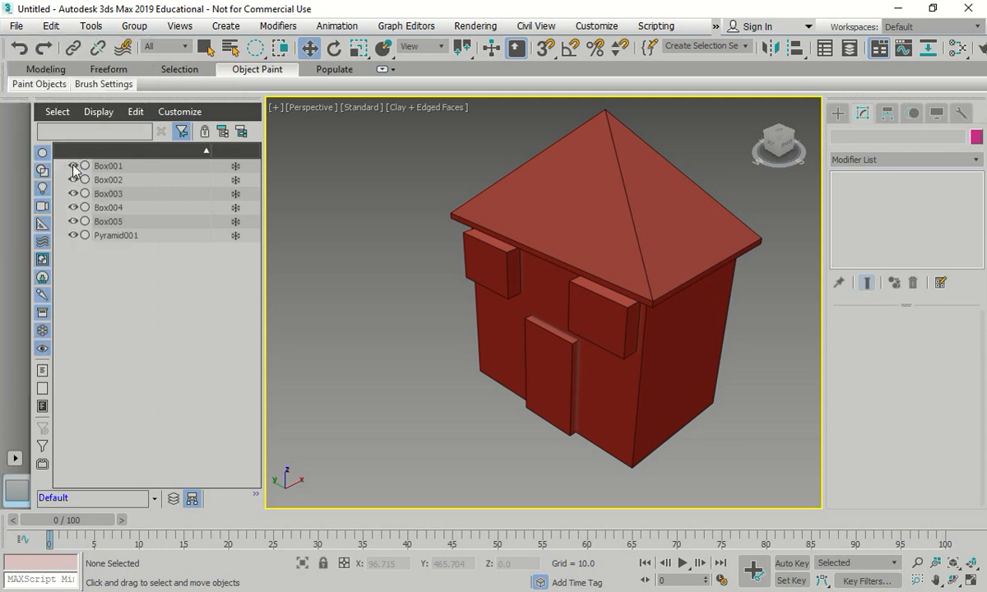
left_click_drag(243, 31, 474, 80)
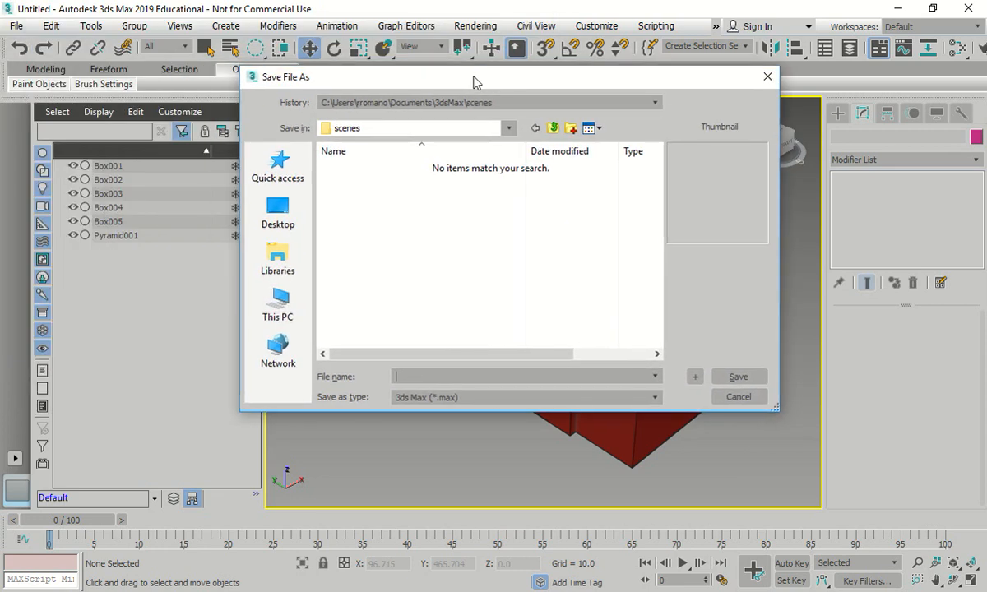
left_click(552, 129)
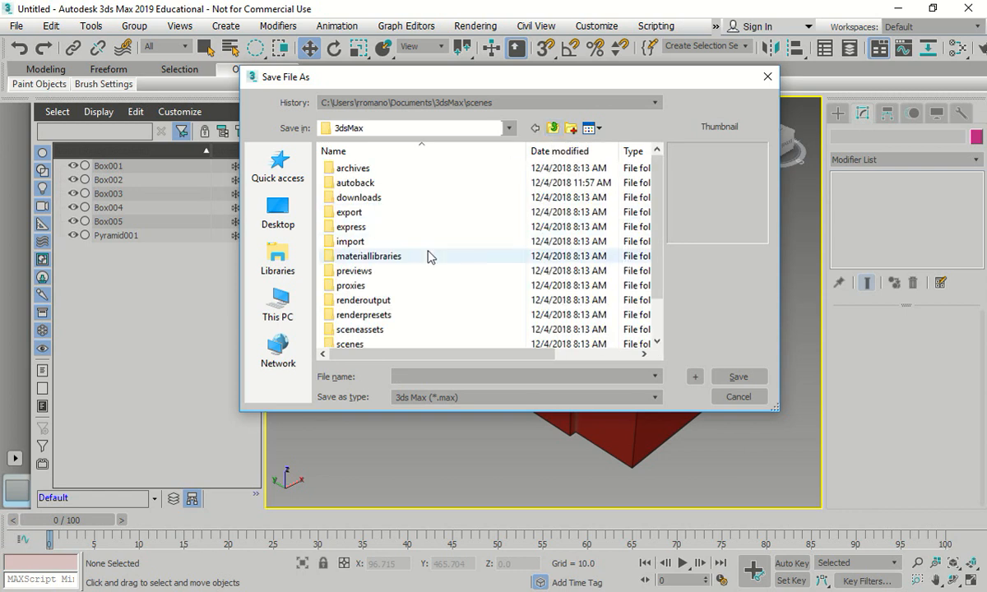
scroll(424, 263, "down", 1)
double_click(368, 297)
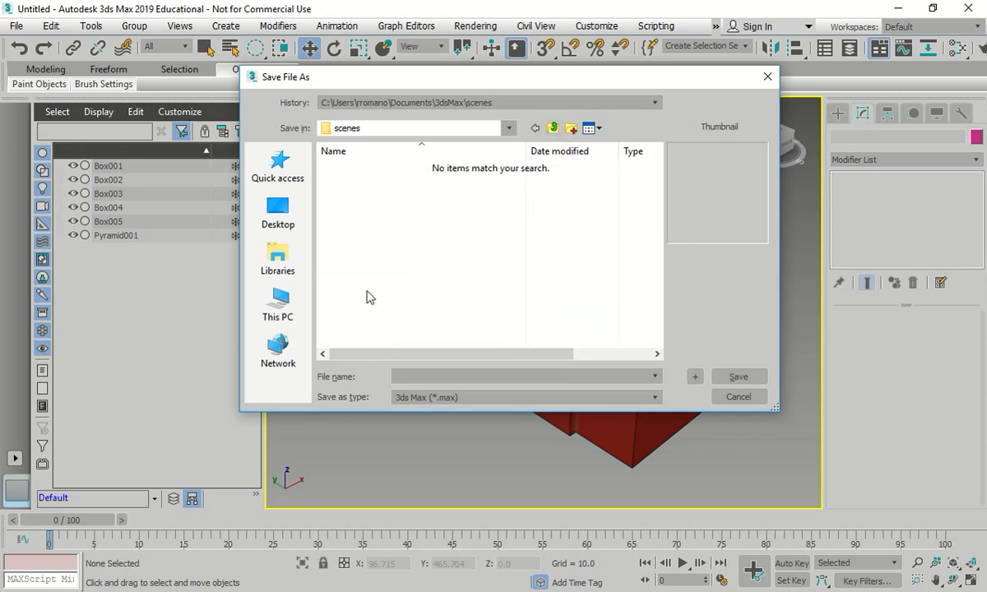
- Create a new folder named C inside the scenes folder
right_click(360, 196)
mouse_move(607, 360)
left_click(586, 376)
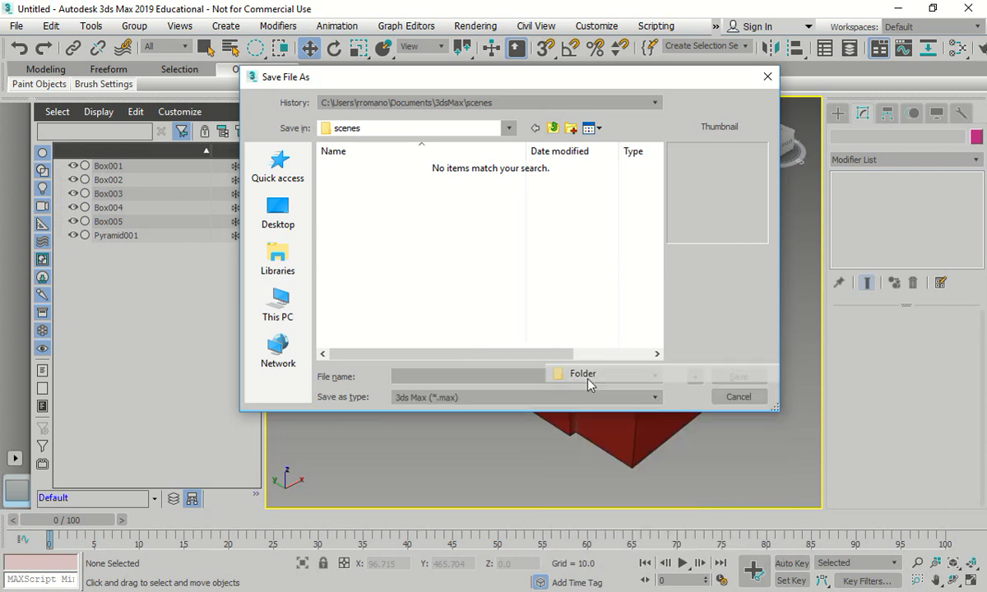
type("C")
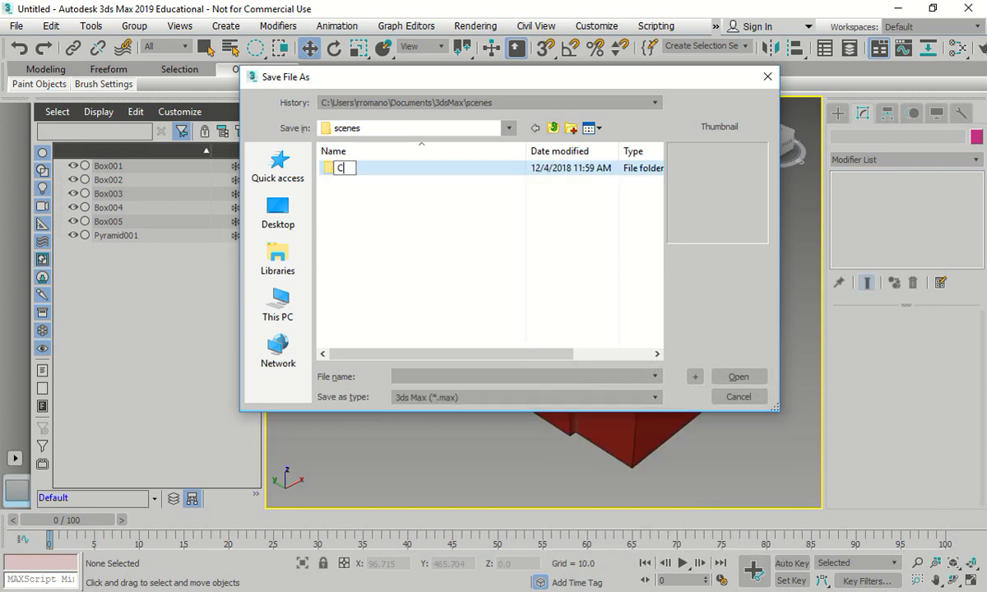
key("Return")
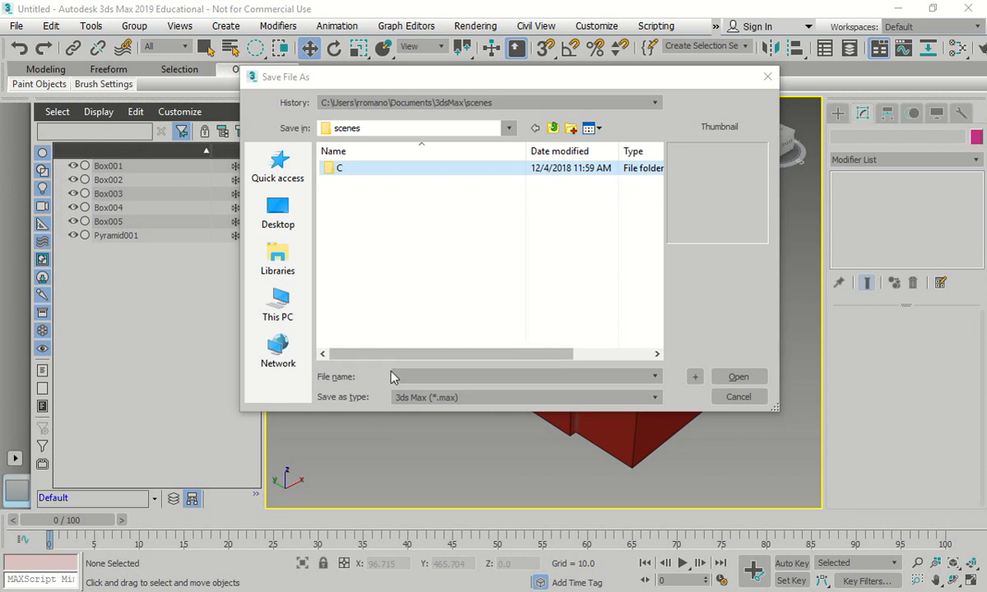
- Rename the new folder C to Unit-m1 and open it as the save location
right_click(333, 167)
left_click(416, 525)
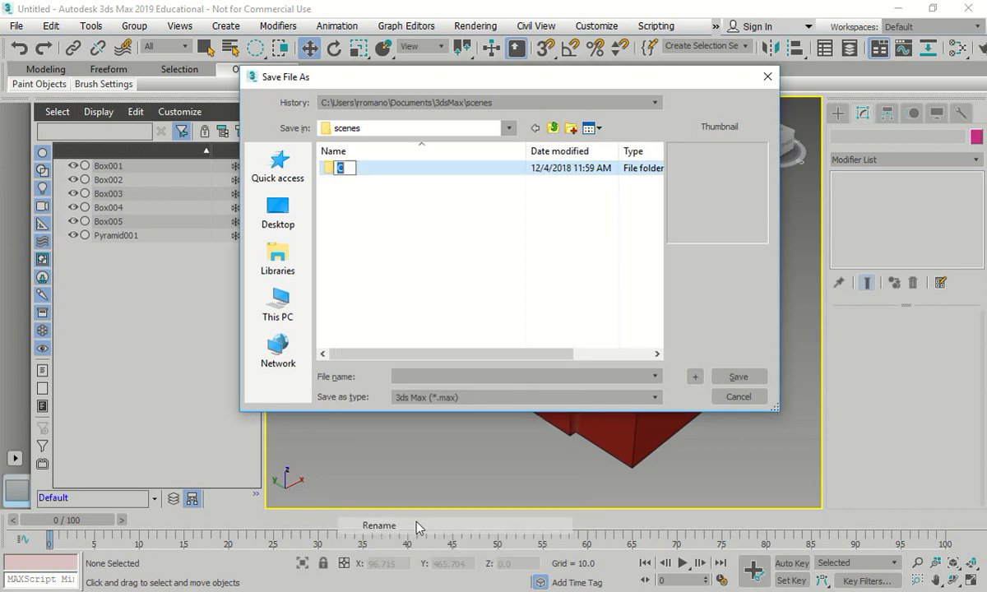
type("Uni")
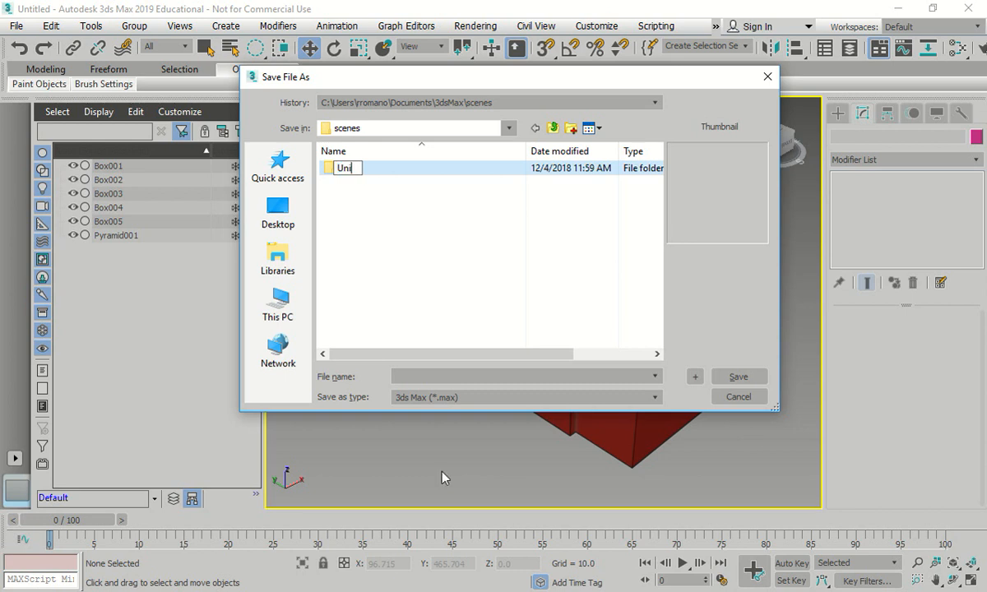
type("t-01")
key("Return")
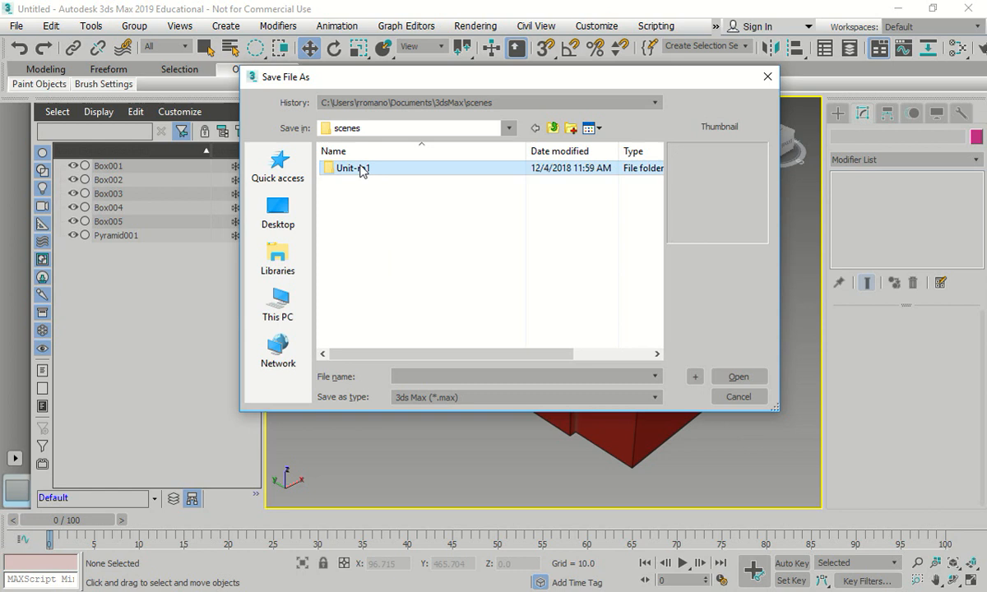
double_click(360, 168)
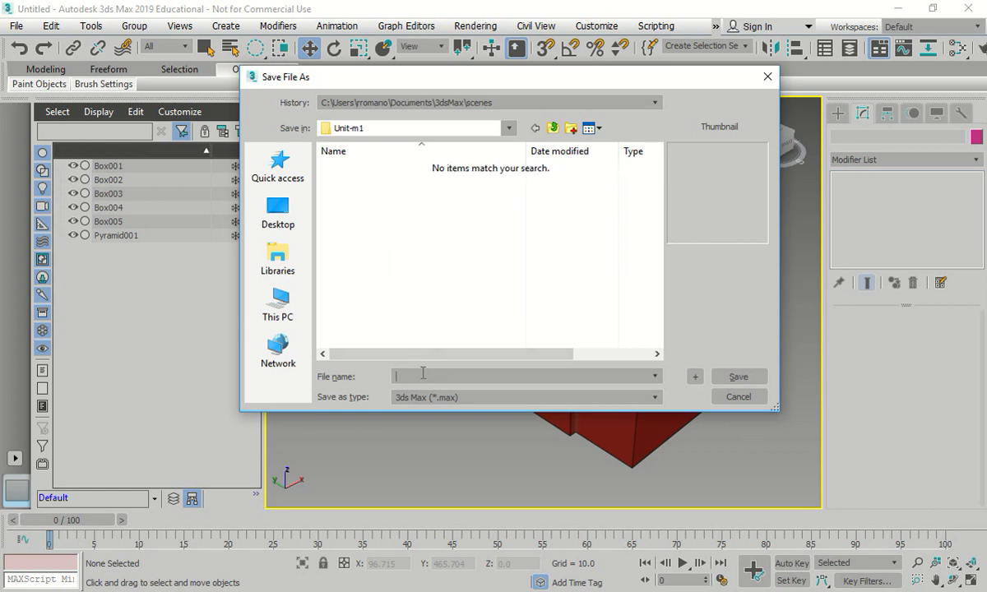
- Save the scene as house-finished in the Unit-m1 folder
type("hour")
type("e-finished")
left_click(736, 377)
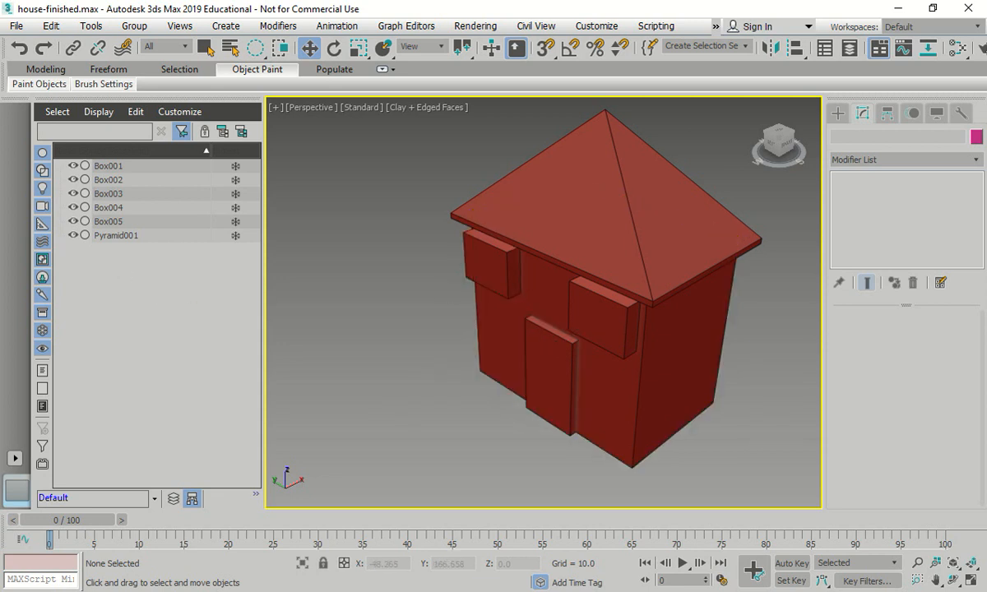
- Save the house-finished scene two more times as numbered incremental versions
left_click(16, 26)
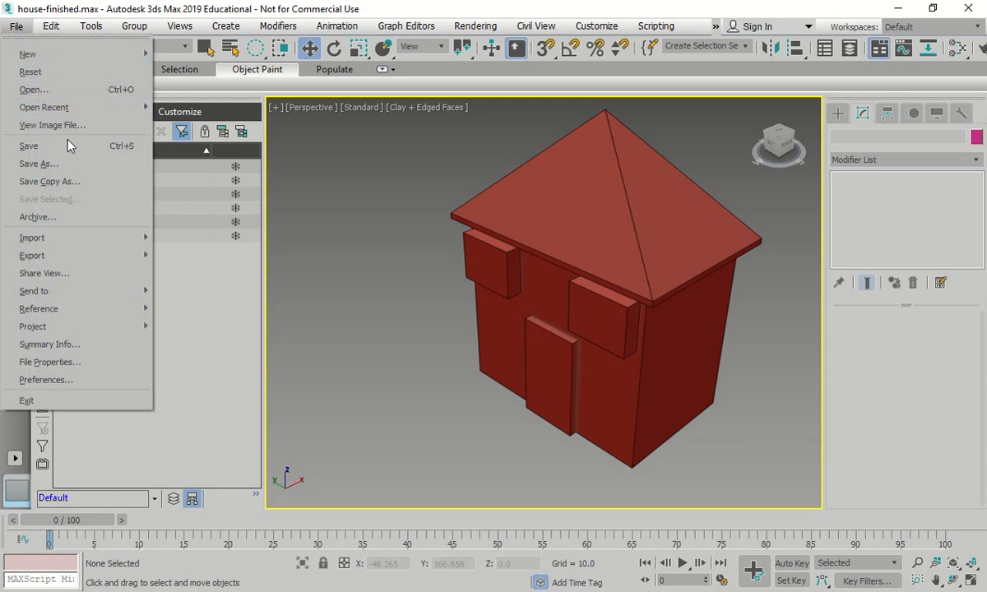
left_click(70, 147)
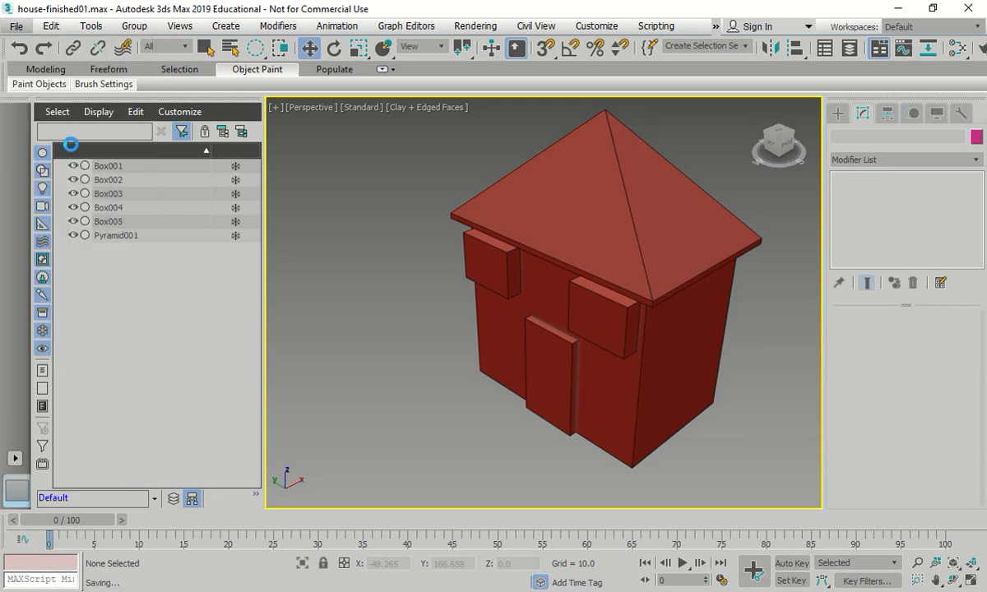
left_click(18, 26)
left_click(50, 126)
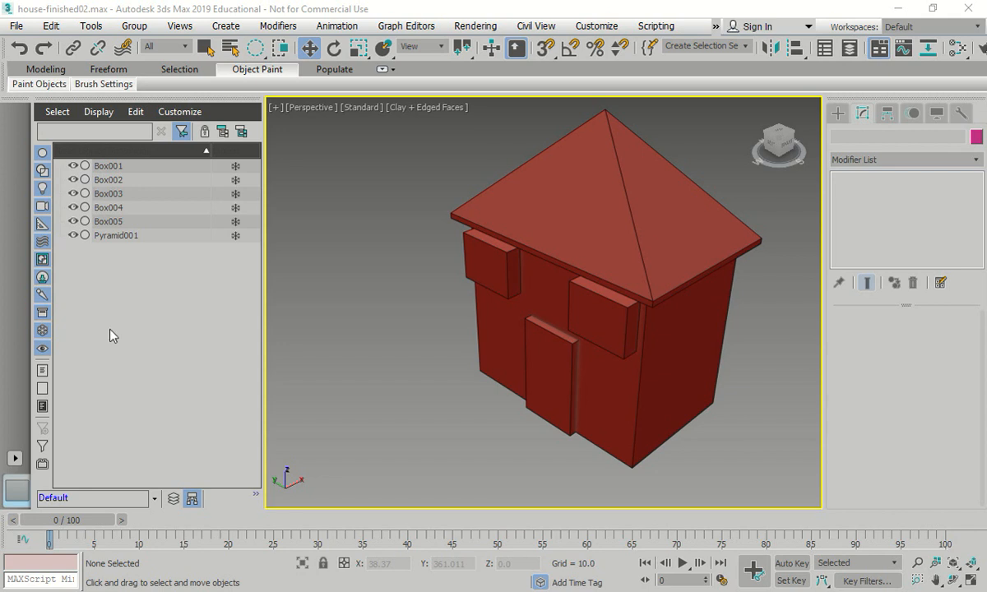
- Create a cylinder with radius 5 and height 60 at the origin, using exact keyboard-entry values
scroll(397, 182, "down", 5)
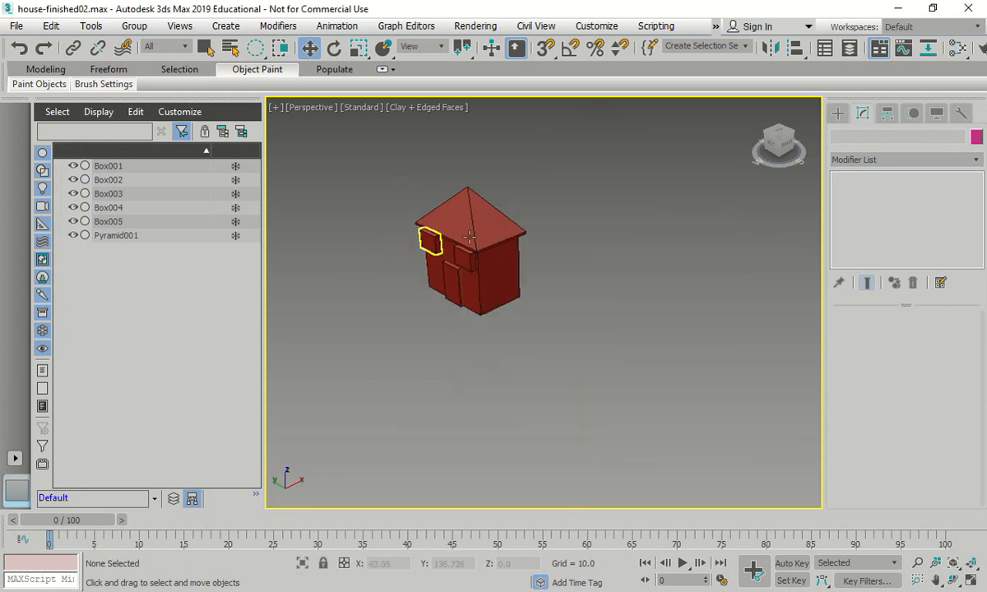
left_click(839, 112)
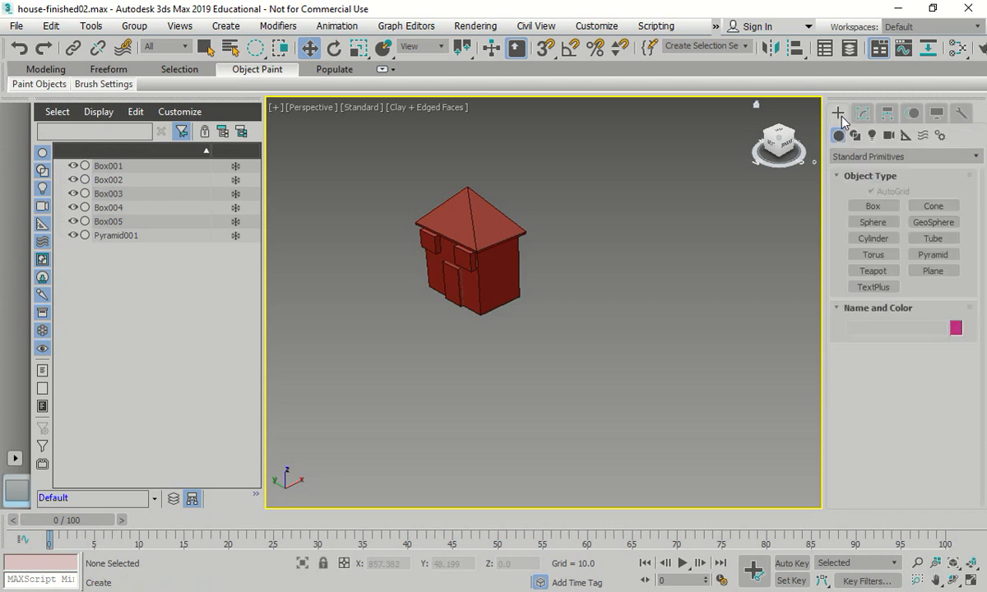
left_click(895, 244)
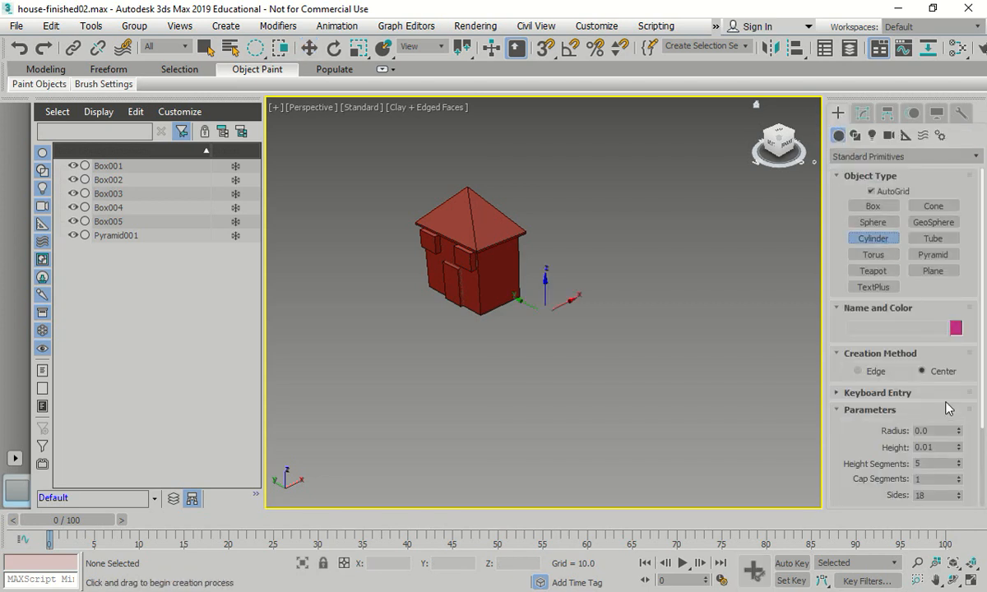
left_click(907, 395)
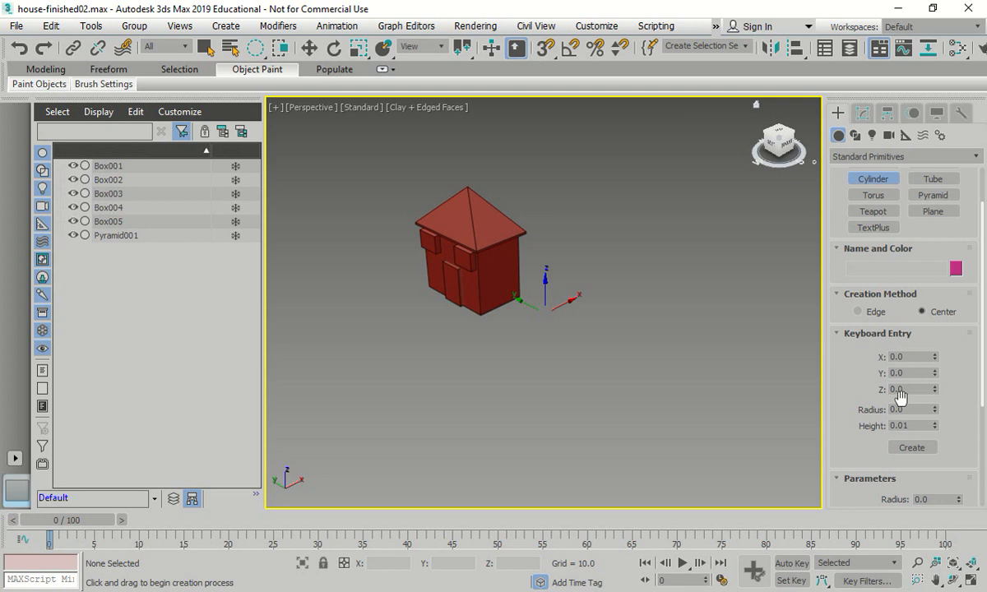
double_click(903, 408)
type("5")
key("Tab")
type("6")
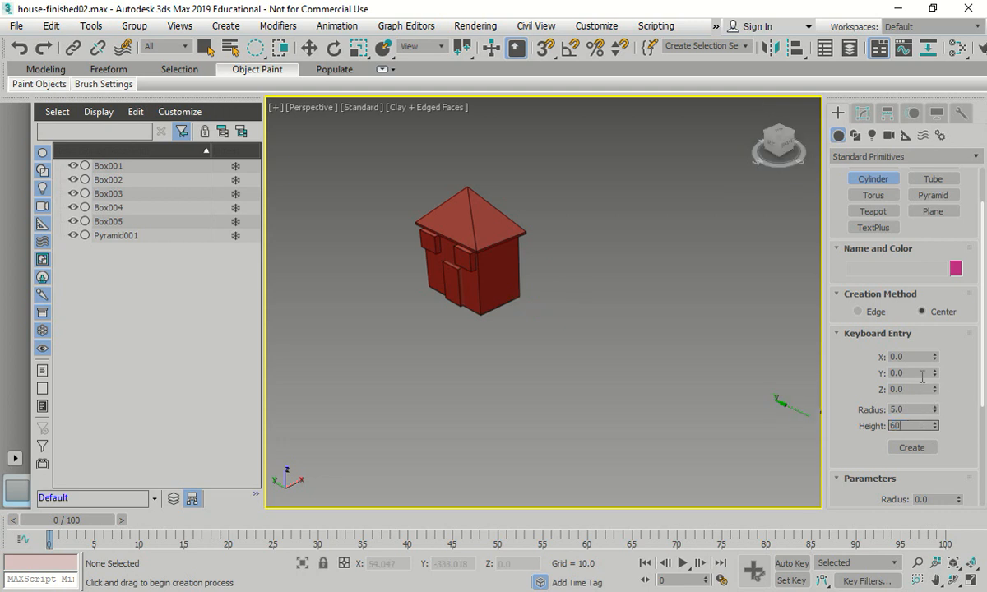
left_click(910, 449)
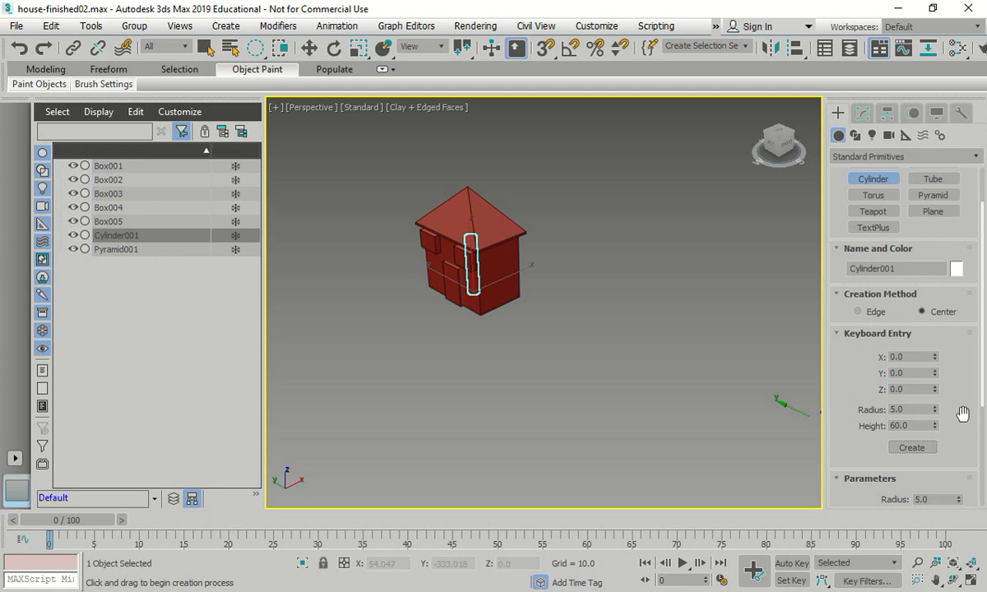
- Move the cylinder up to about Z 51.9, then in the Top view to about Y -31.5 as a chimney
left_click(310, 48)
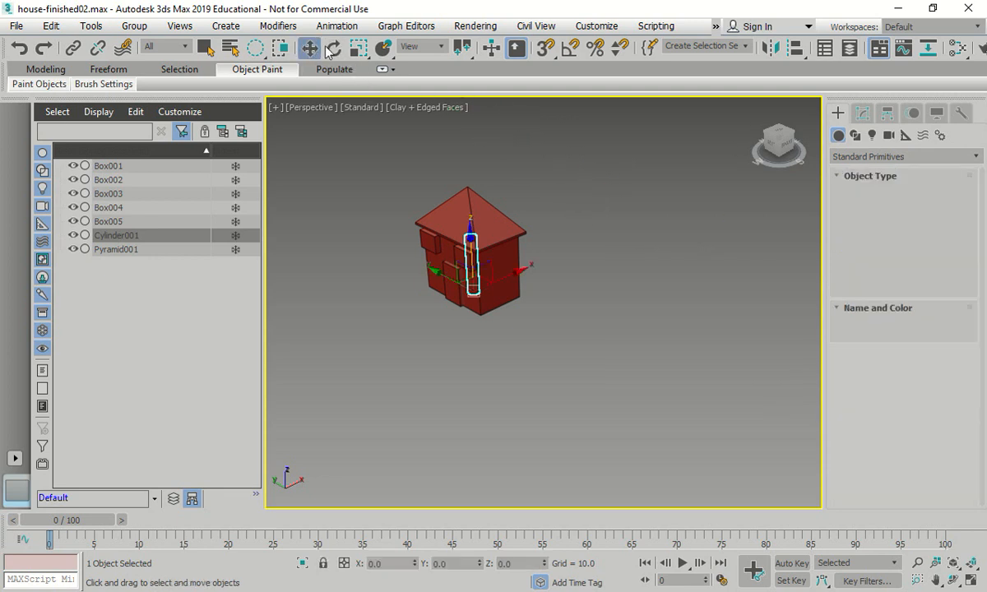
left_click_drag(470, 235, 385, 199)
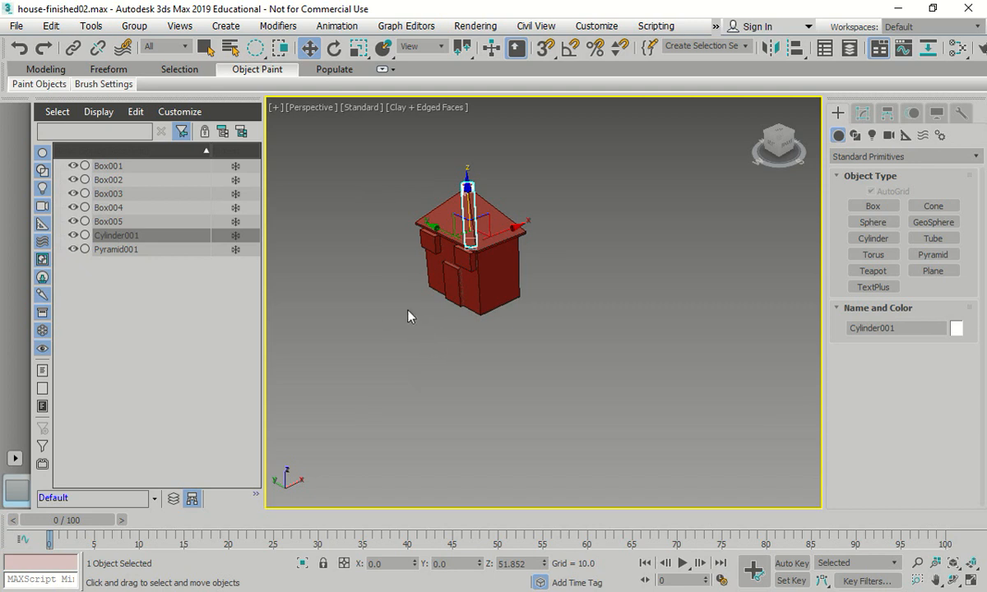
key("t")
scroll(487, 265, "down", 3)
scroll(466, 403, "up", 1)
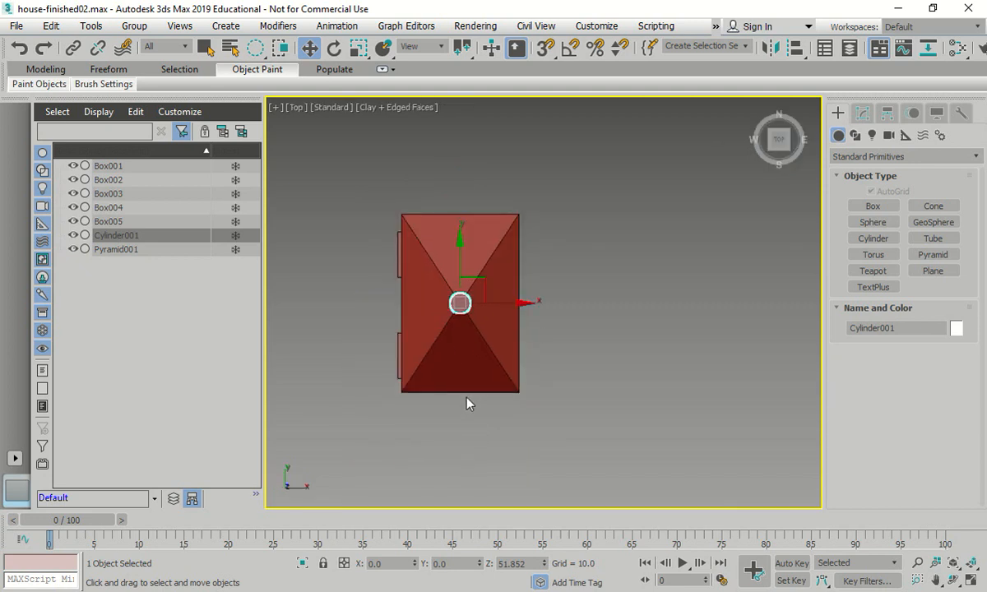
left_click_drag(455, 237, 453, 299)
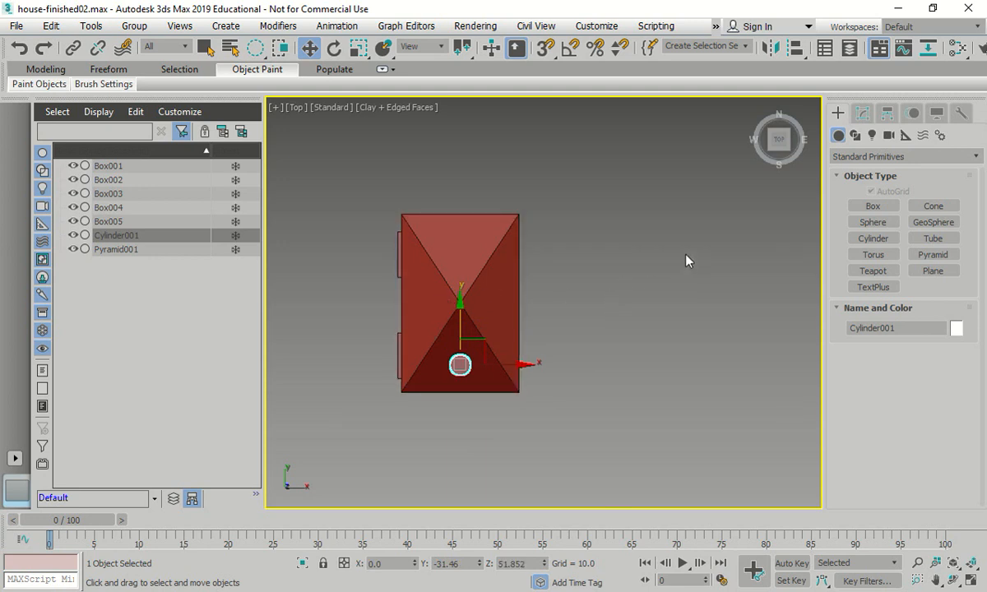
- Show all four viewports, clear the selection, restore the shaded viewport's home Perspective view and frame the house in the wireframe Perspective viewport
key("alt+w")
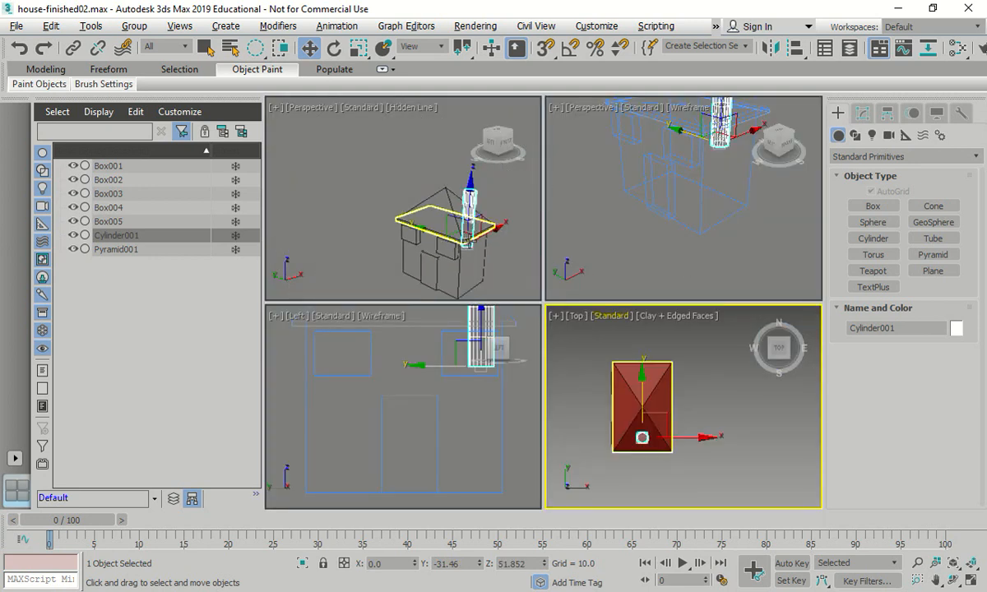
left_click(681, 348)
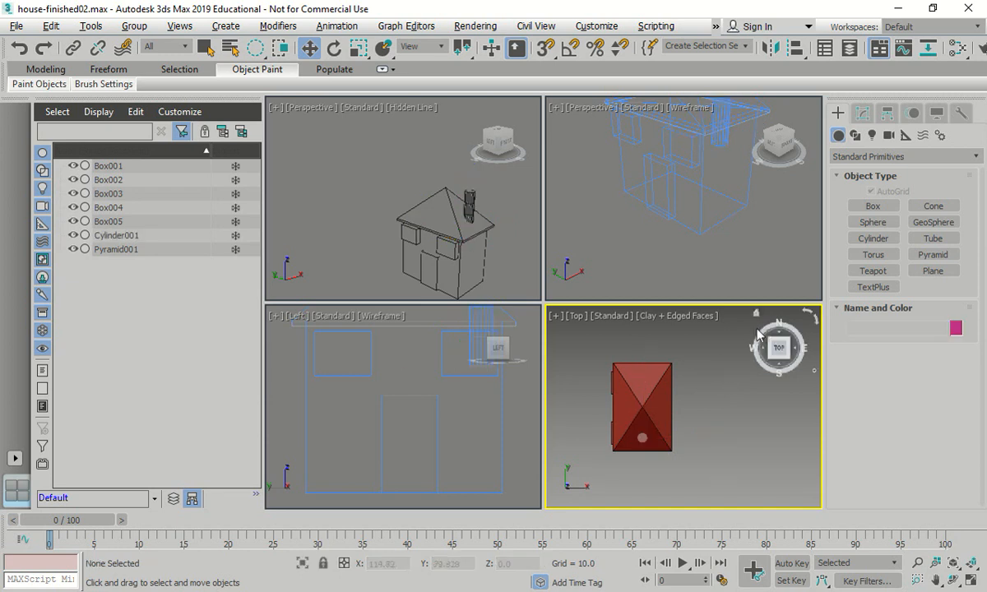
left_click(757, 315)
scroll(664, 408, "down", 4)
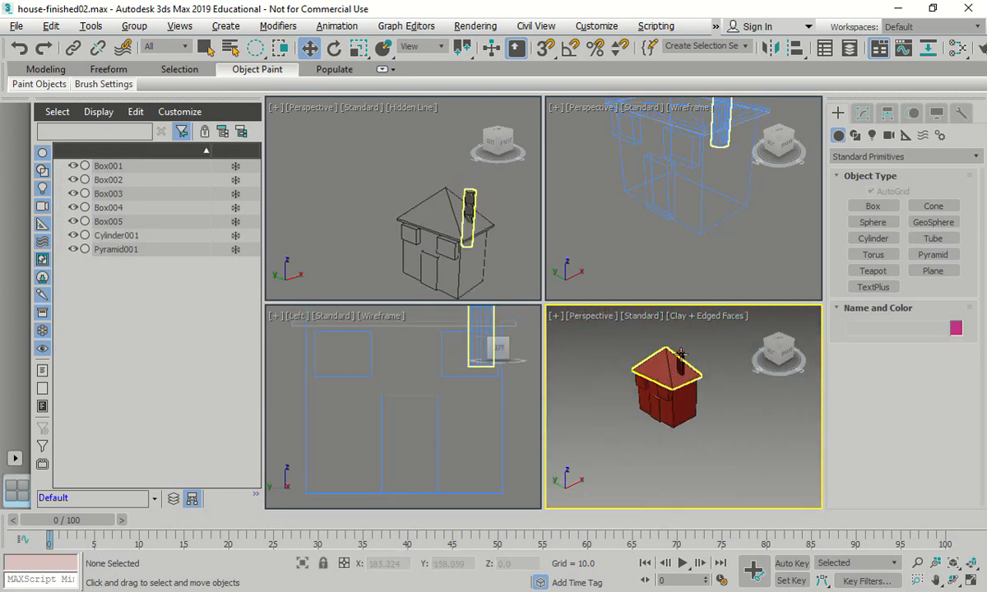
scroll(682, 354, "up", 4)
left_click(587, 236)
middle_click_drag(588, 235, 604, 284)
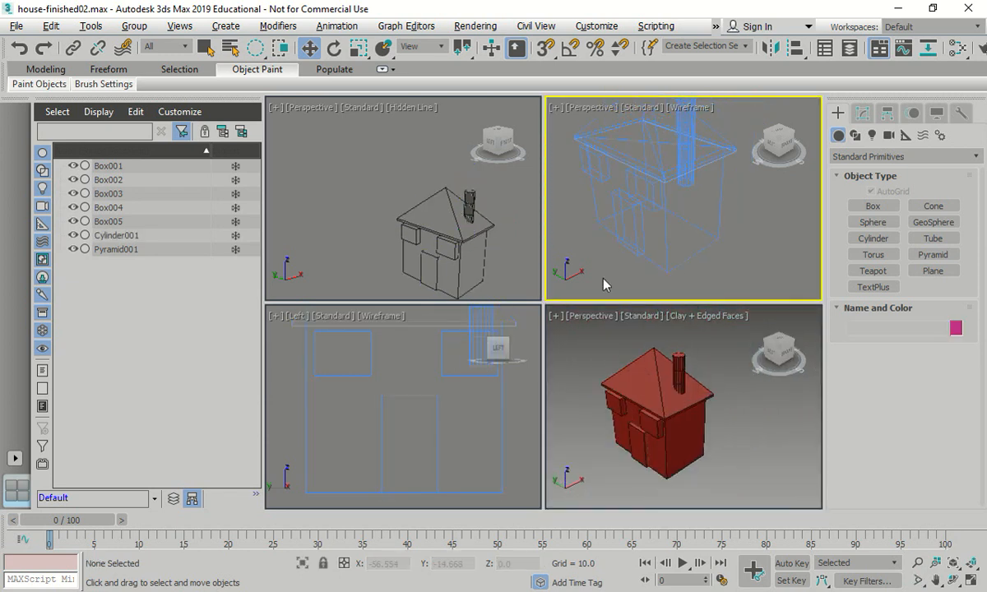
- Switch the shaded Clay viewport to the Right view and then to the Front view
left_click(586, 344)
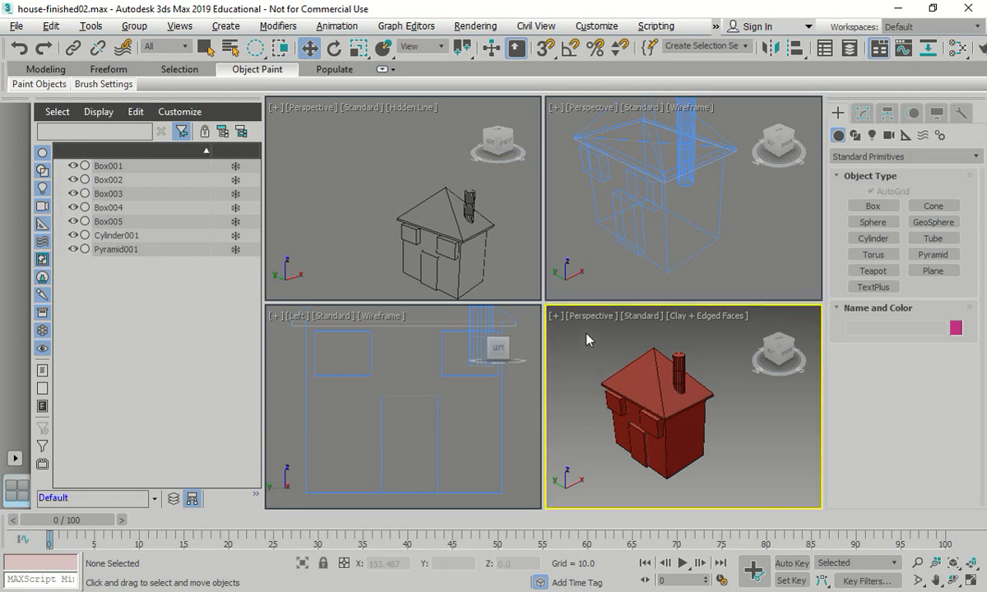
left_click(590, 321)
left_click(626, 169)
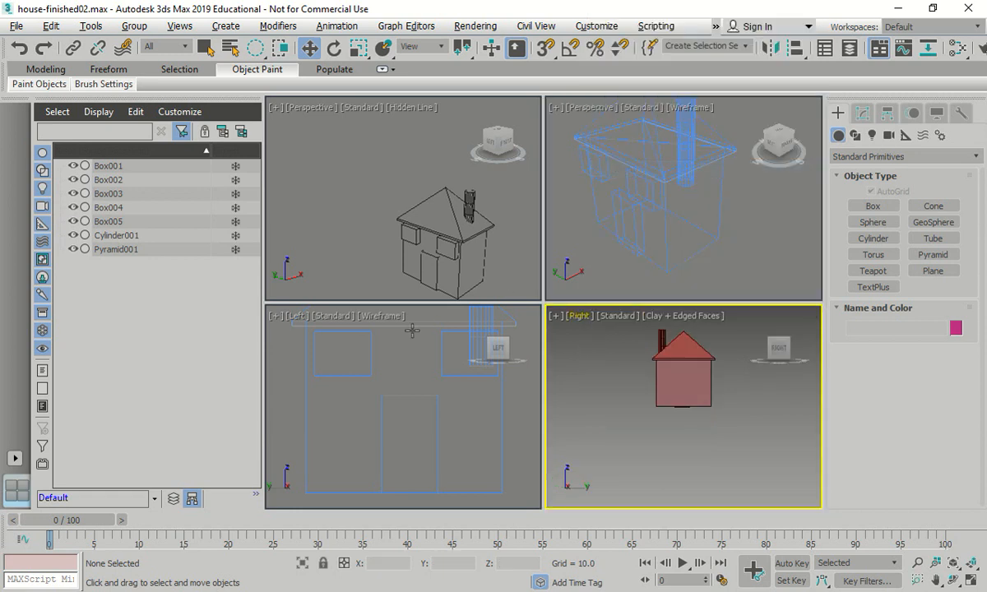
left_click(296, 313)
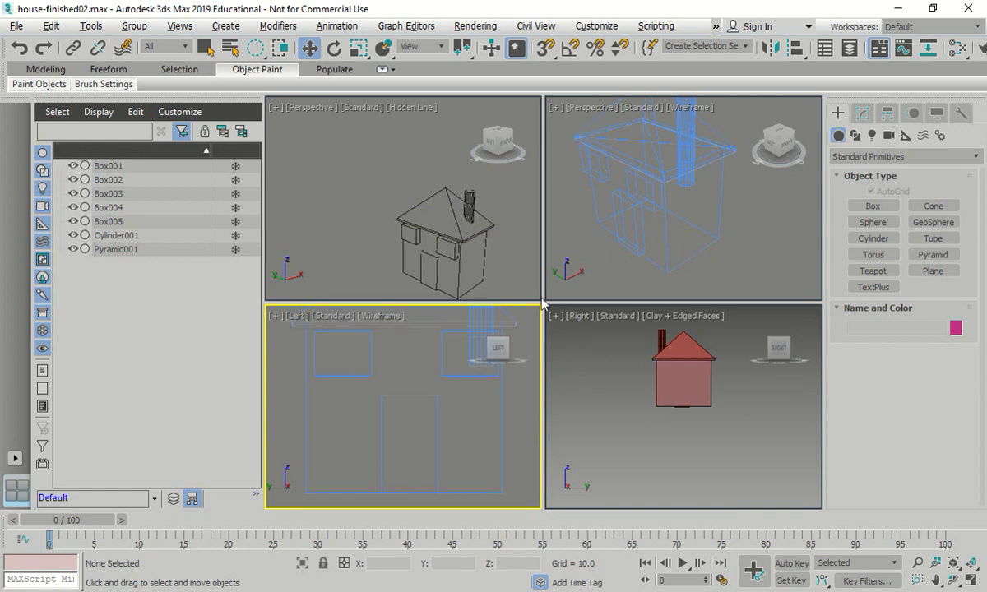
left_click(584, 325)
left_click(582, 317)
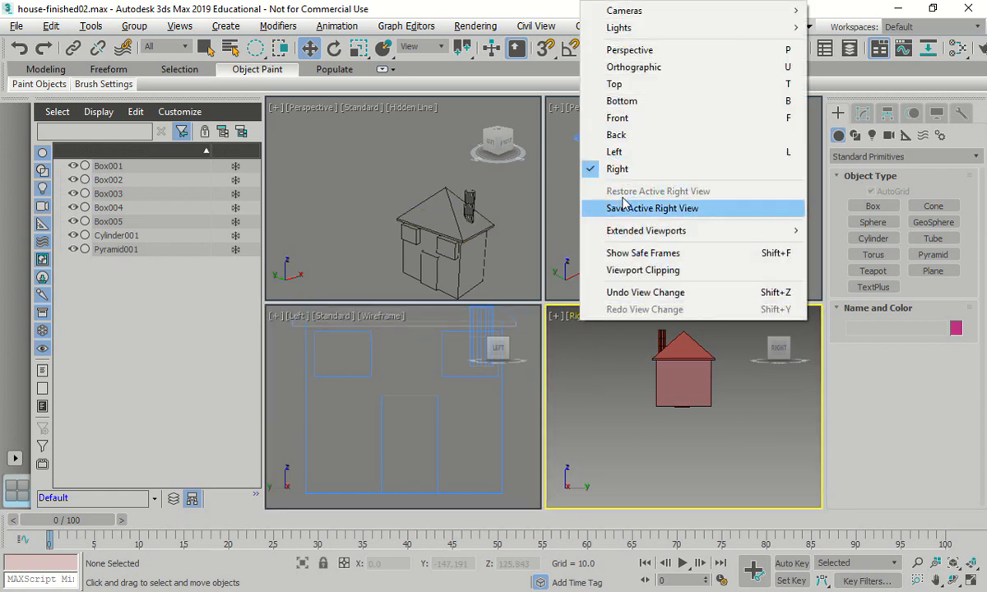
left_click(617, 118)
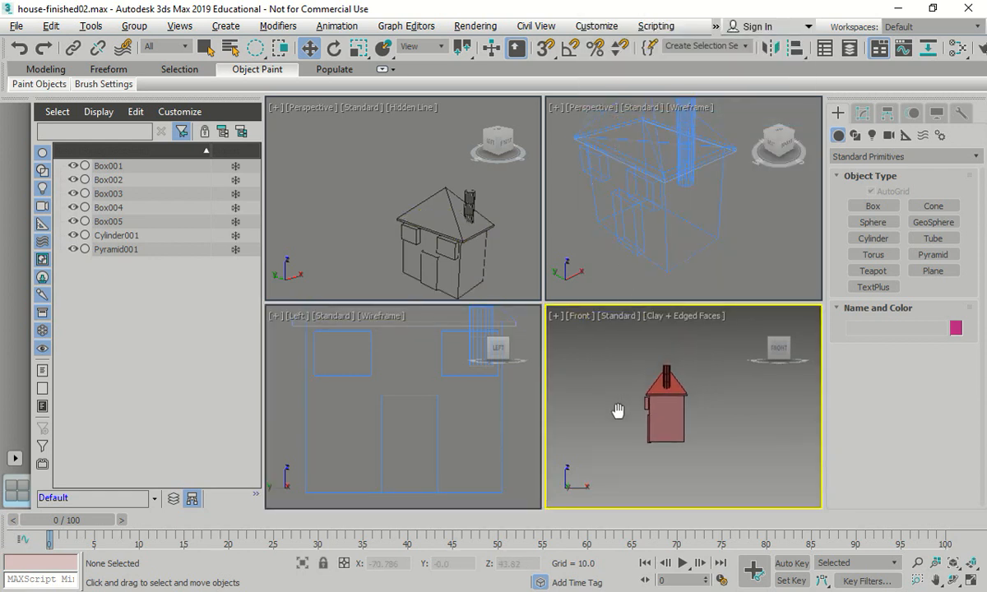
- Change the Hidden Line viewport to the Top view and zoom it to the extents of the house
middle_click_drag(366, 183, 325, 170)
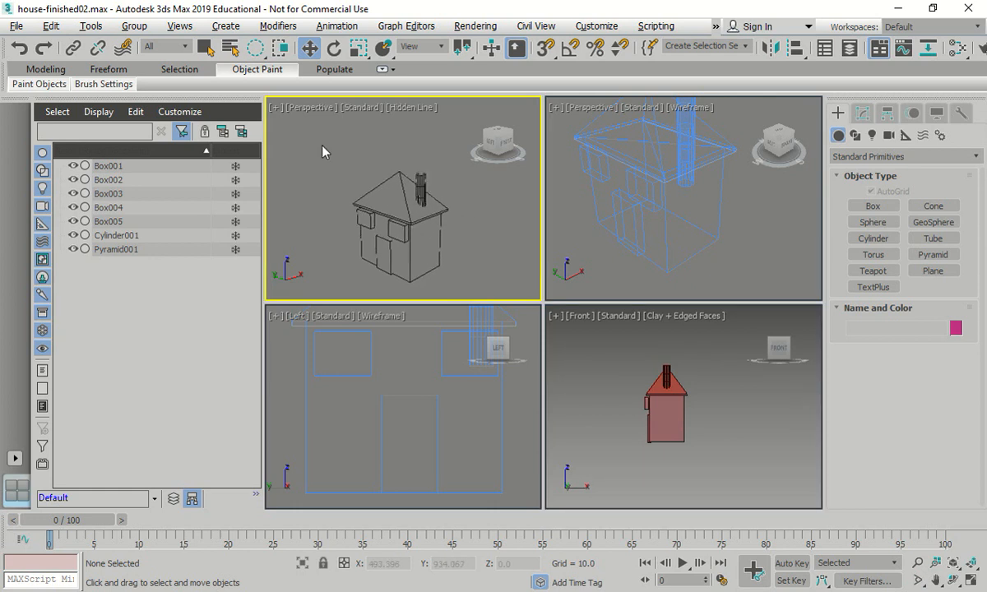
key("t")
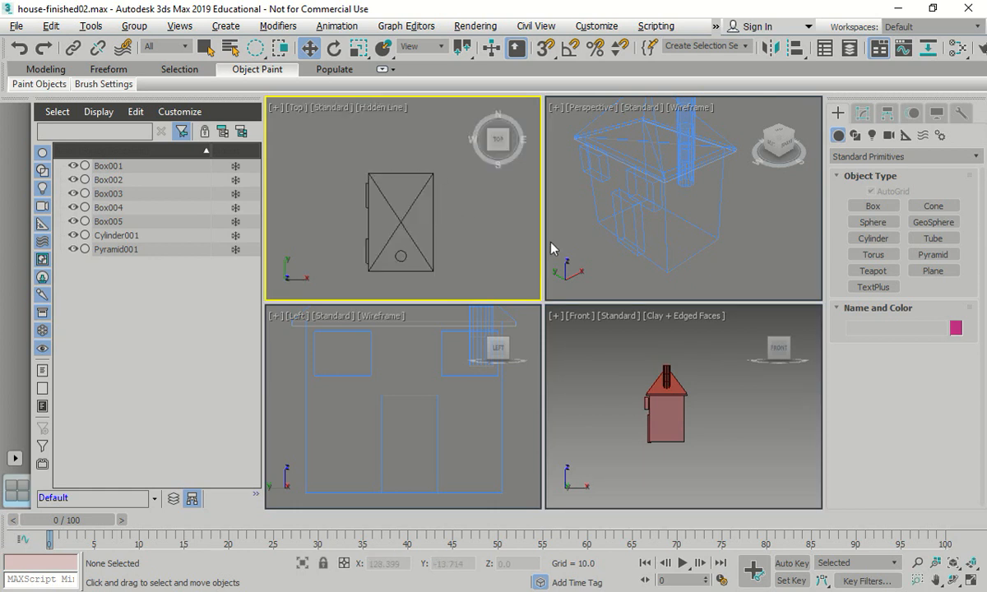
left_click(955, 564)
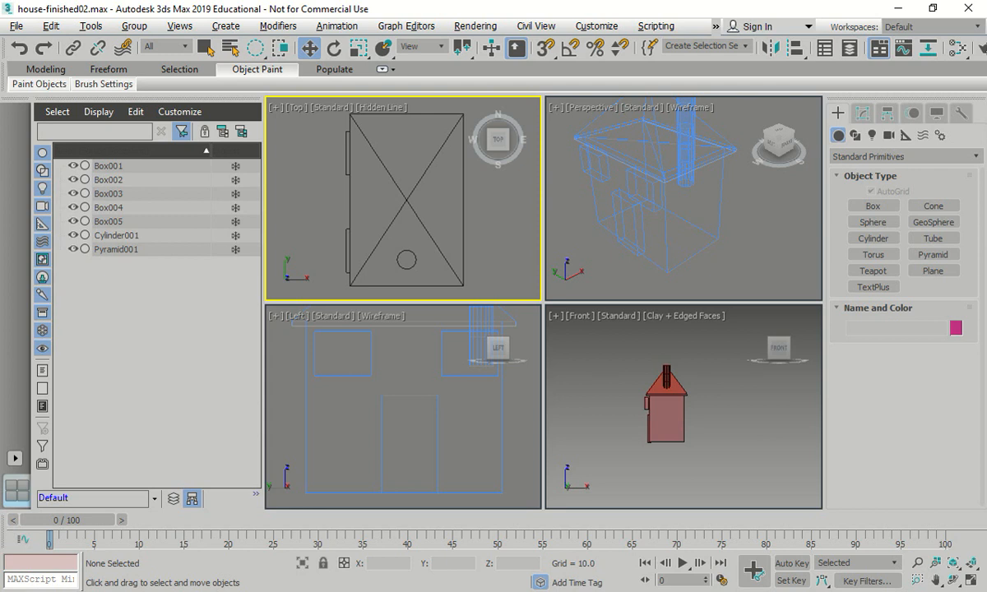
- Return the shaded Front viewport to an angled Perspective view of the house
left_click(604, 377)
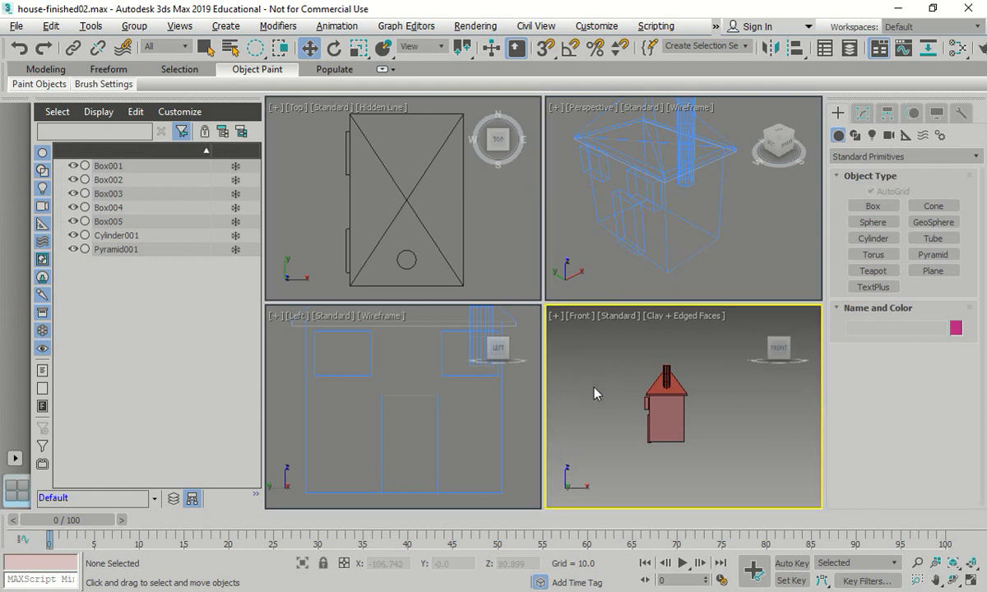
middle_click_drag(593, 398, 650, 416)
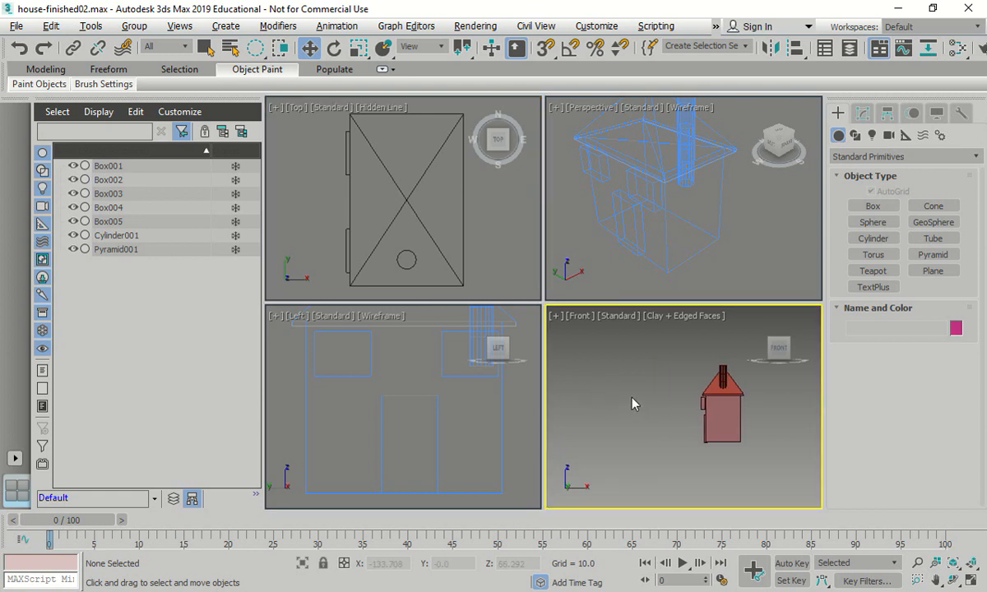
left_click(786, 339)
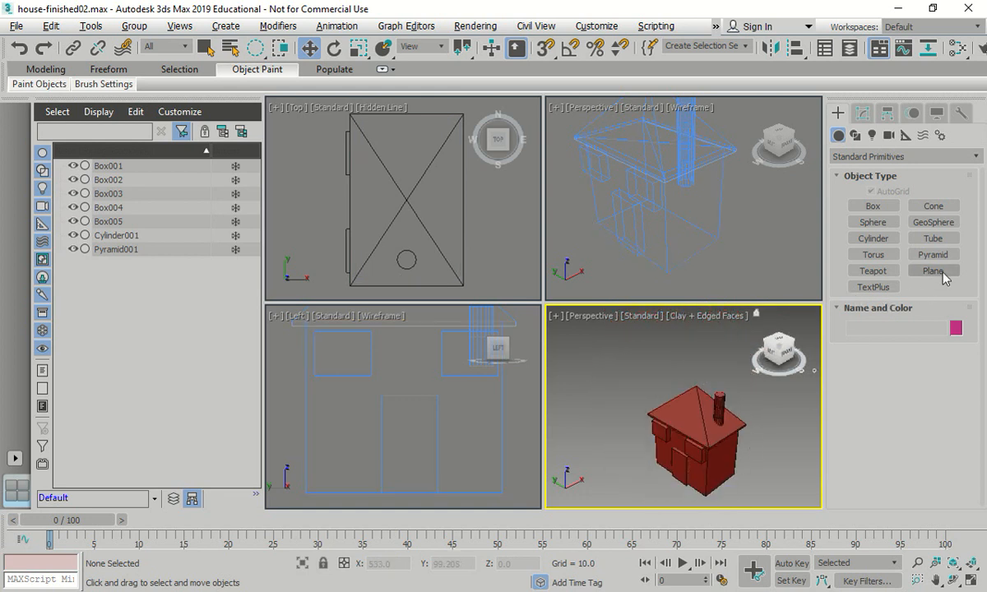
- Create a cone at the origin with Radius 1 of 7.5, Radius 2 of 2 and height 13, using exact keyboard-entry values
left_click(933, 205)
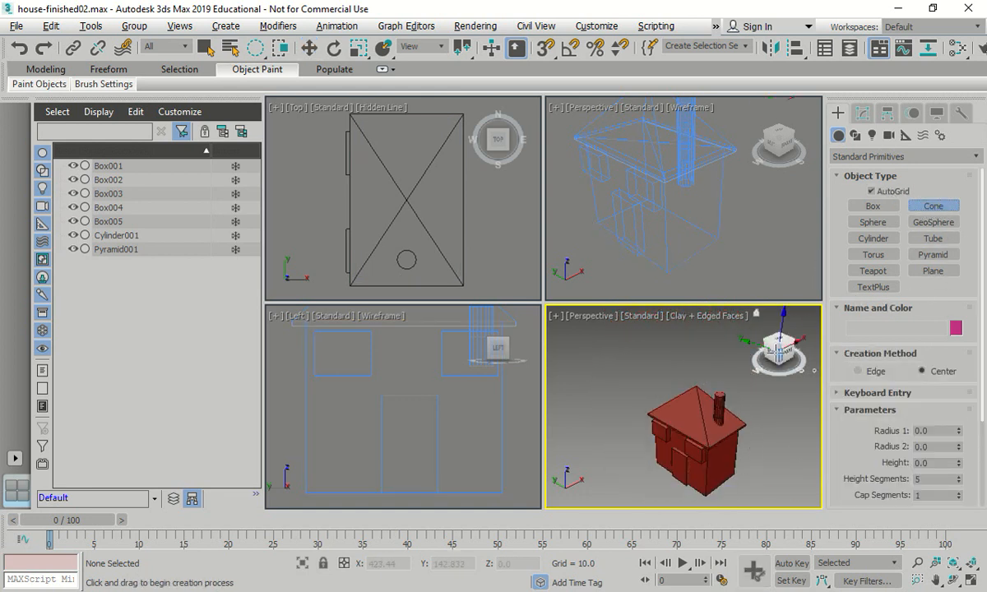
scroll(719, 398, "up", 4)
scroll(674, 384, "down", 3)
middle_click_drag(675, 384, 701, 393)
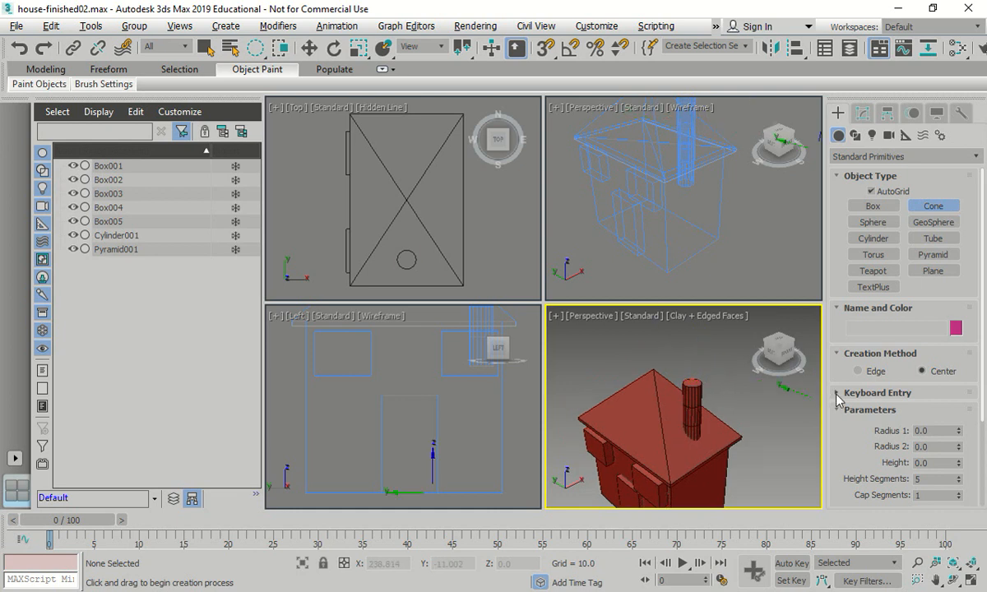
left_click(900, 392)
left_click(932, 397)
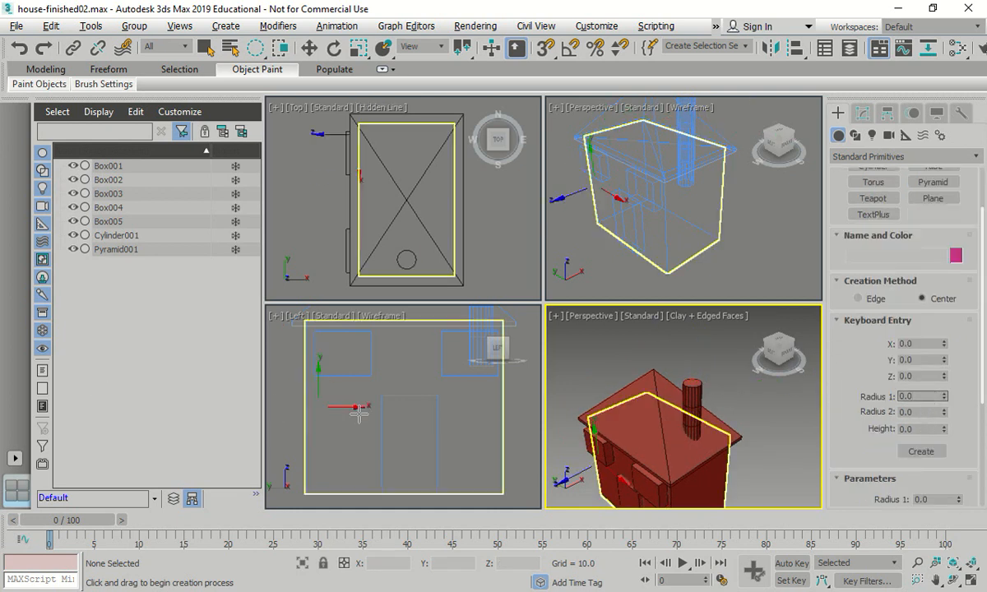
left_click_drag(928, 397, 874, 397)
type("7.5")
key("Tab")
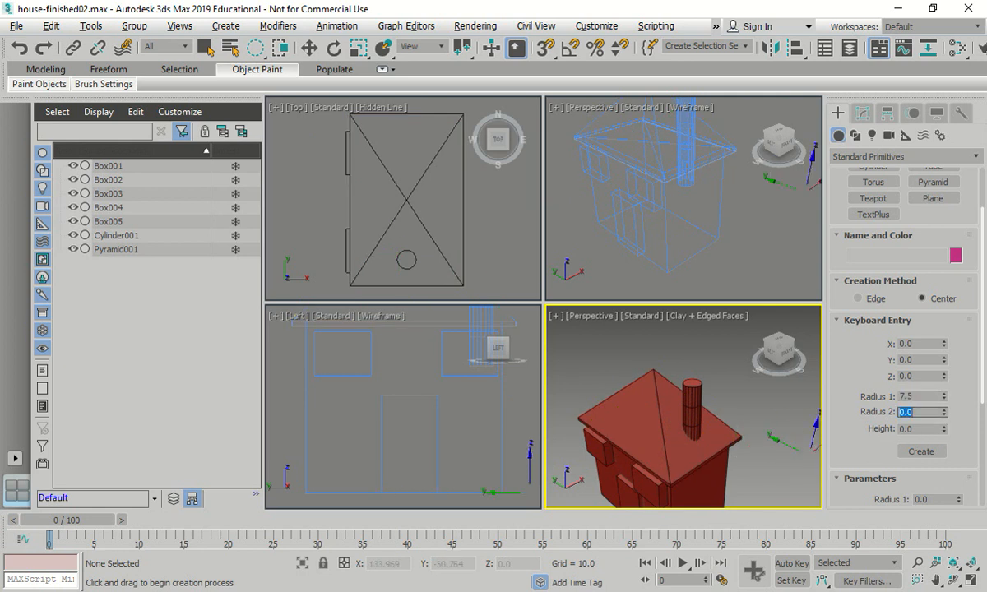
type("2")
key("Tab")
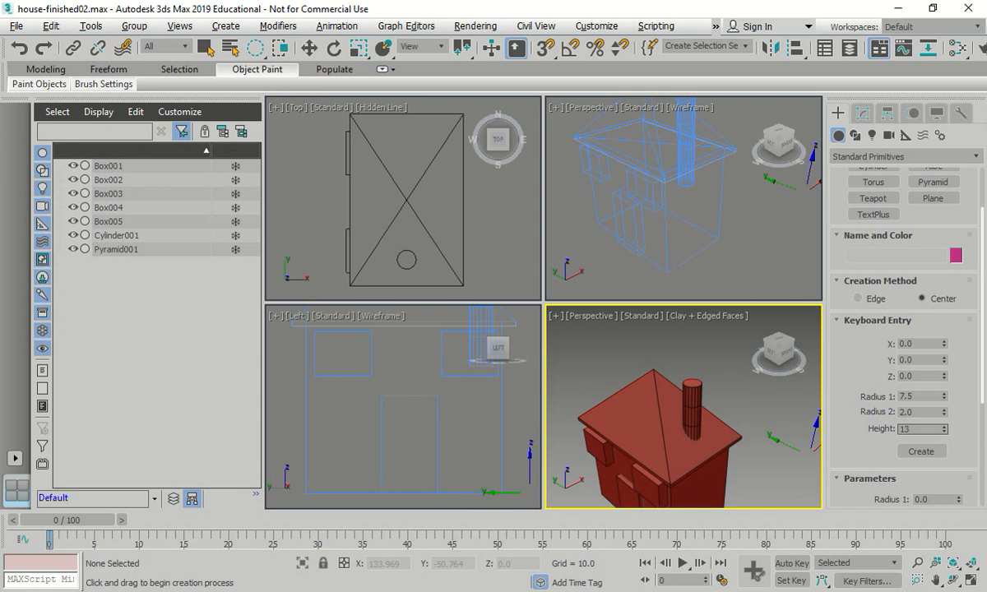
left_click(927, 454)
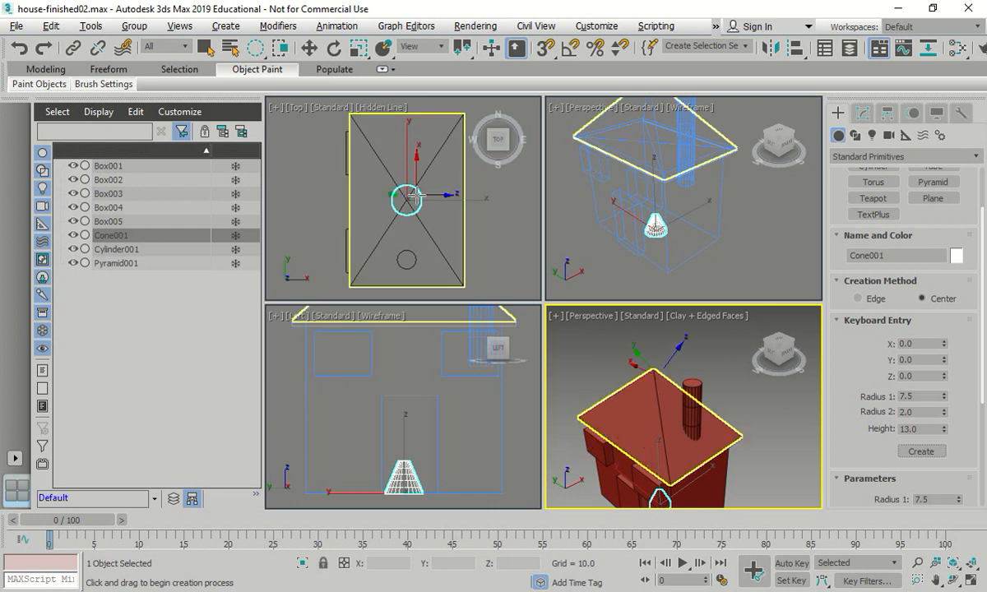
left_click(795, 49)
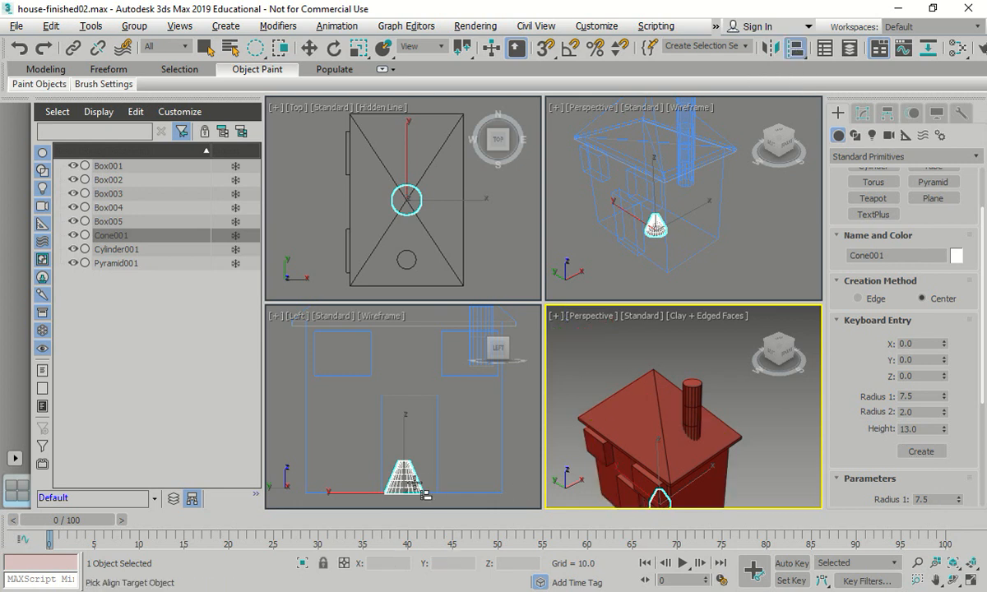
left_click(125, 249)
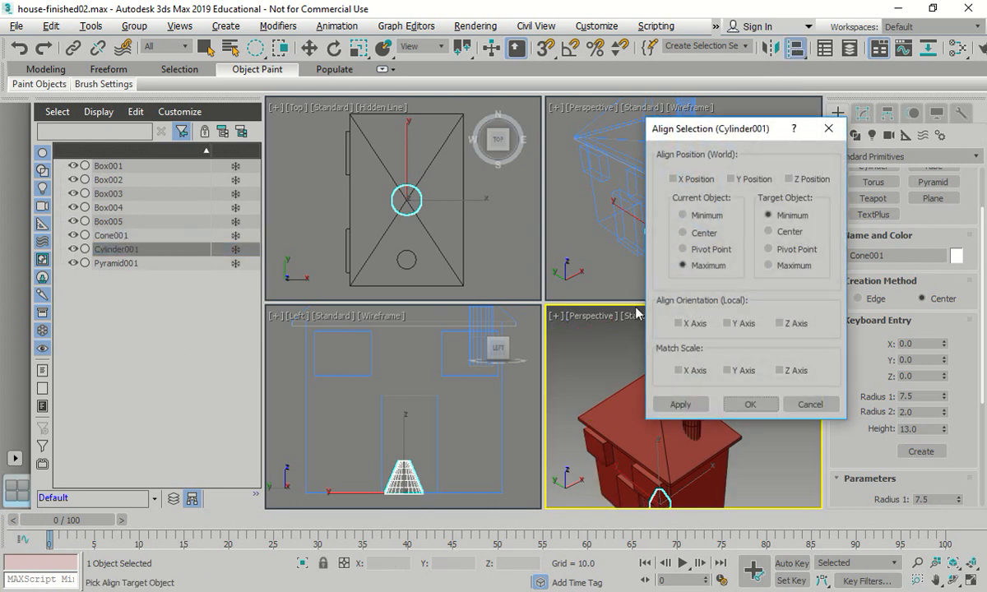
left_click_drag(729, 132, 397, 127)
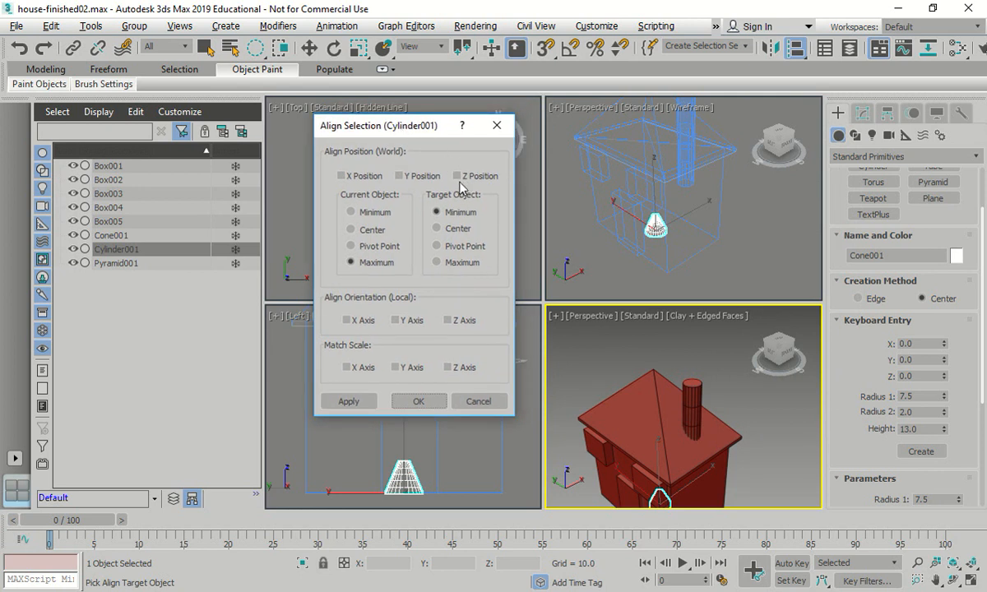
left_click(457, 176)
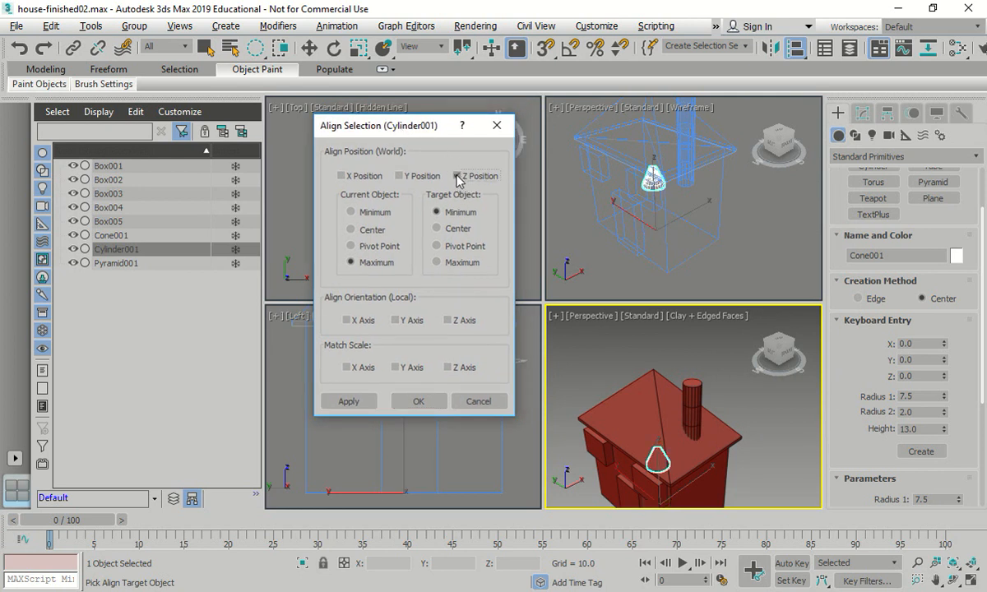
left_click(438, 229)
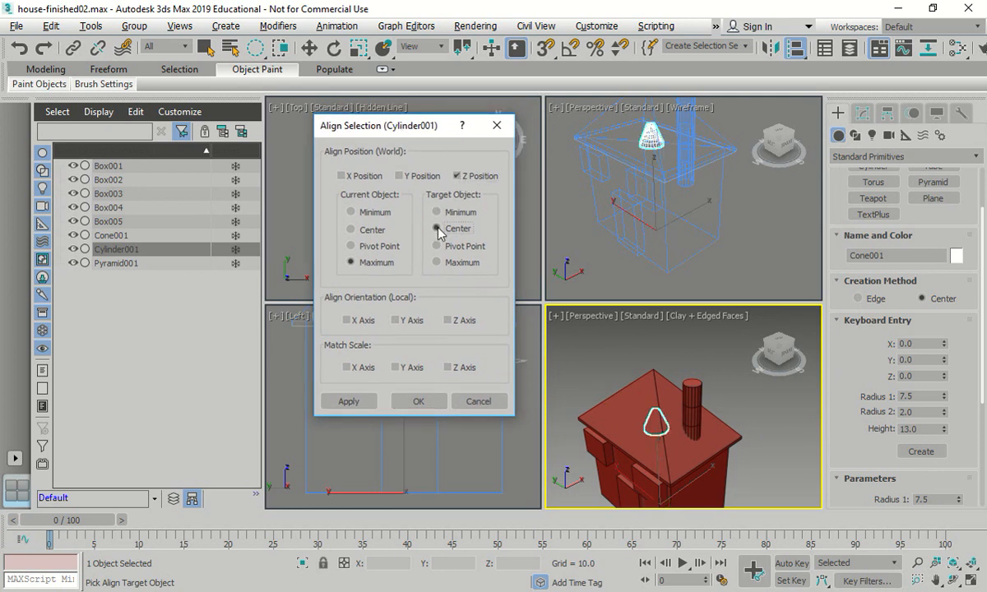
left_click(438, 262)
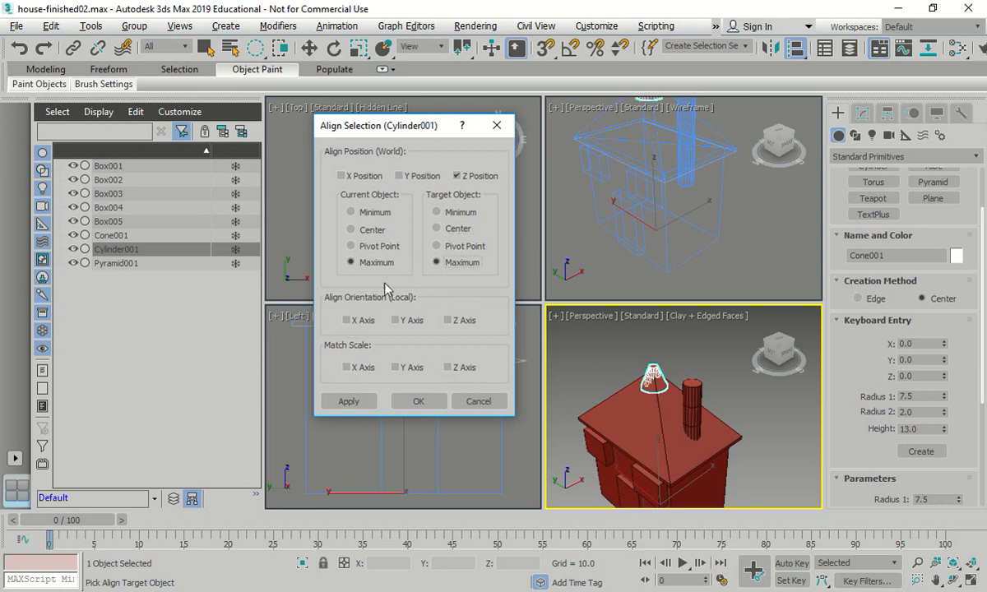
left_click(352, 230)
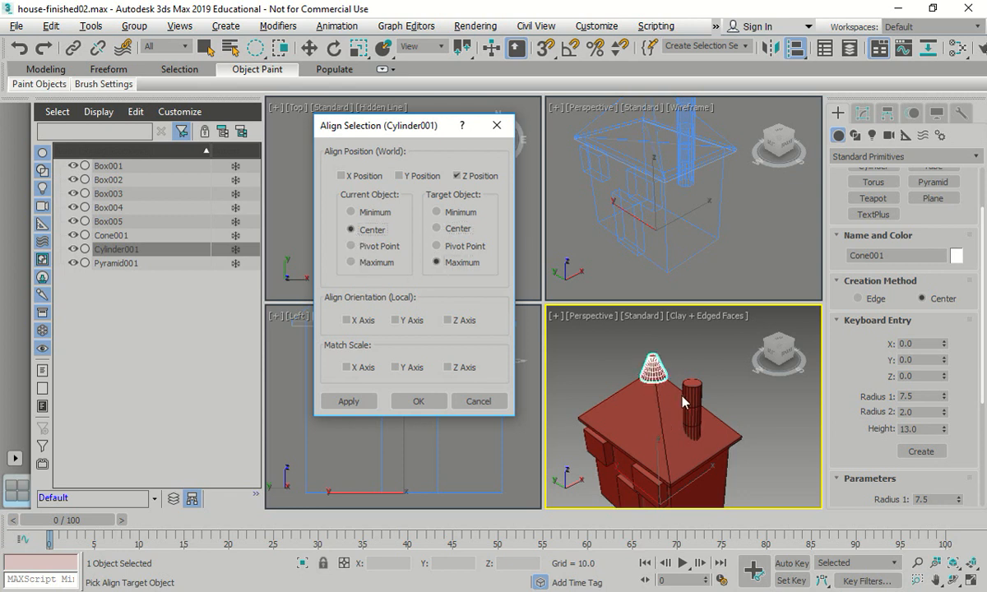
left_click(341, 176)
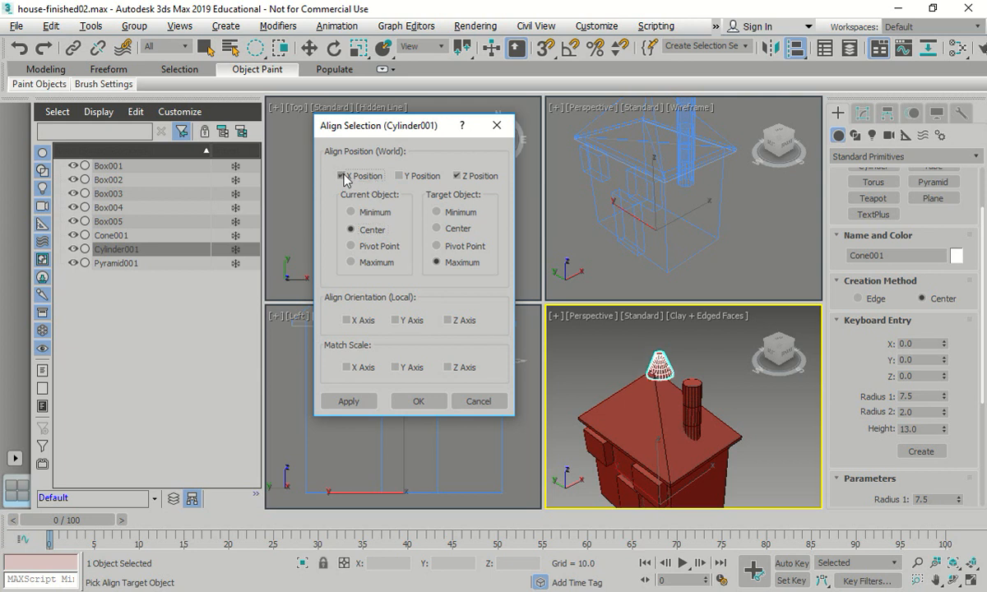
left_click(352, 213)
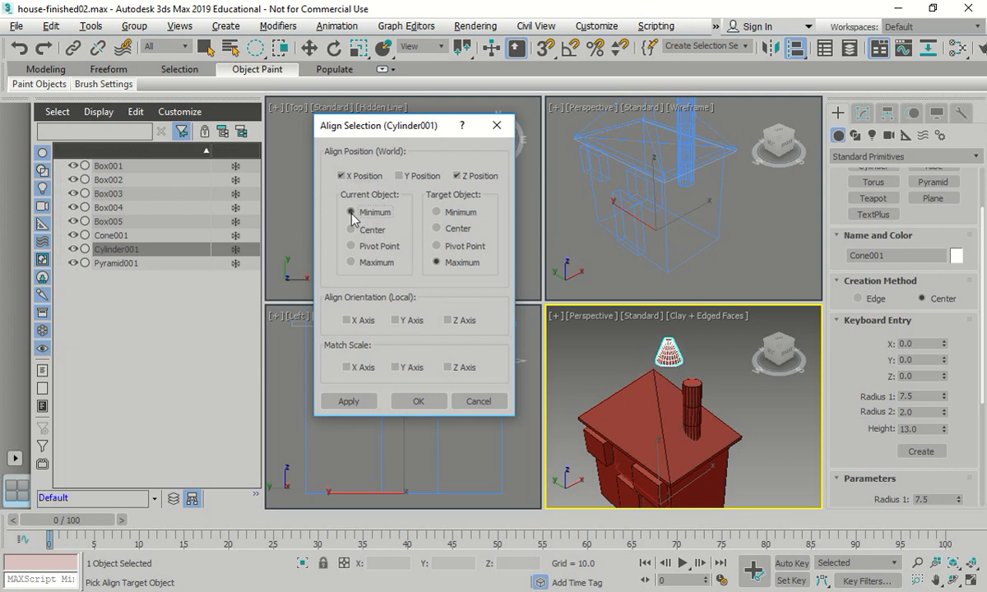
left_click(354, 230)
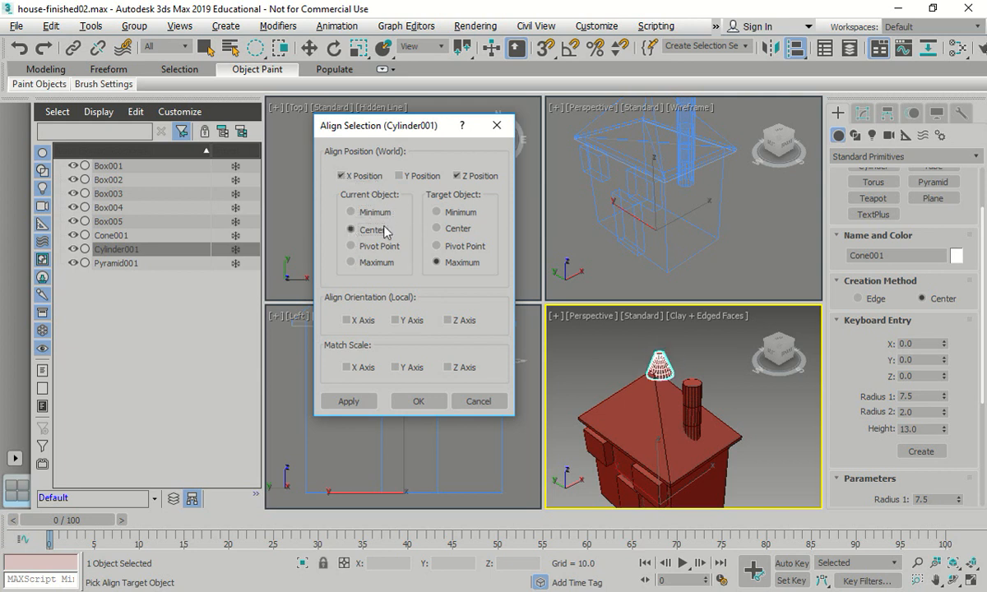
left_click(437, 228)
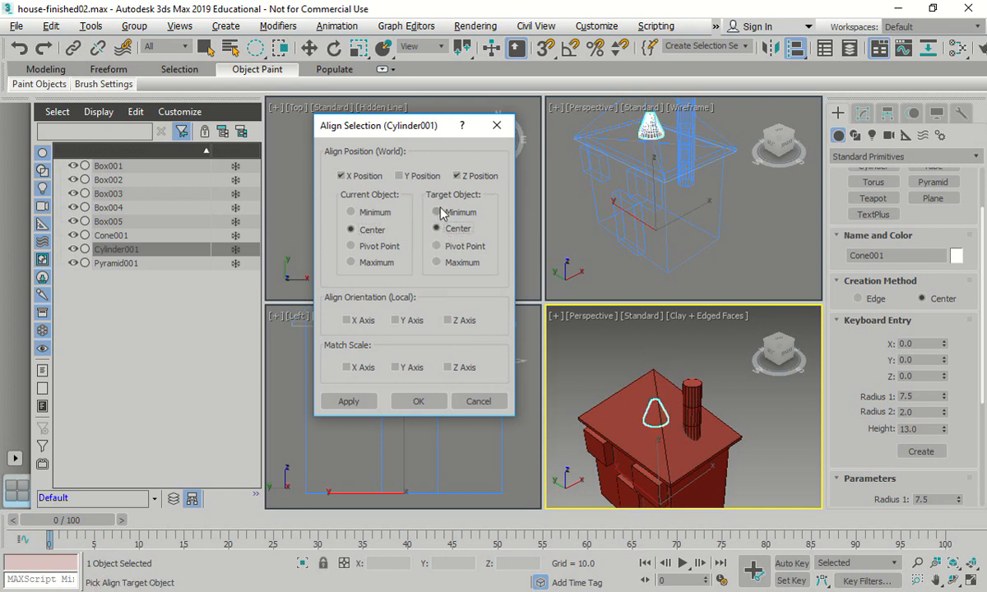
left_click(352, 212)
left_click(494, 402)
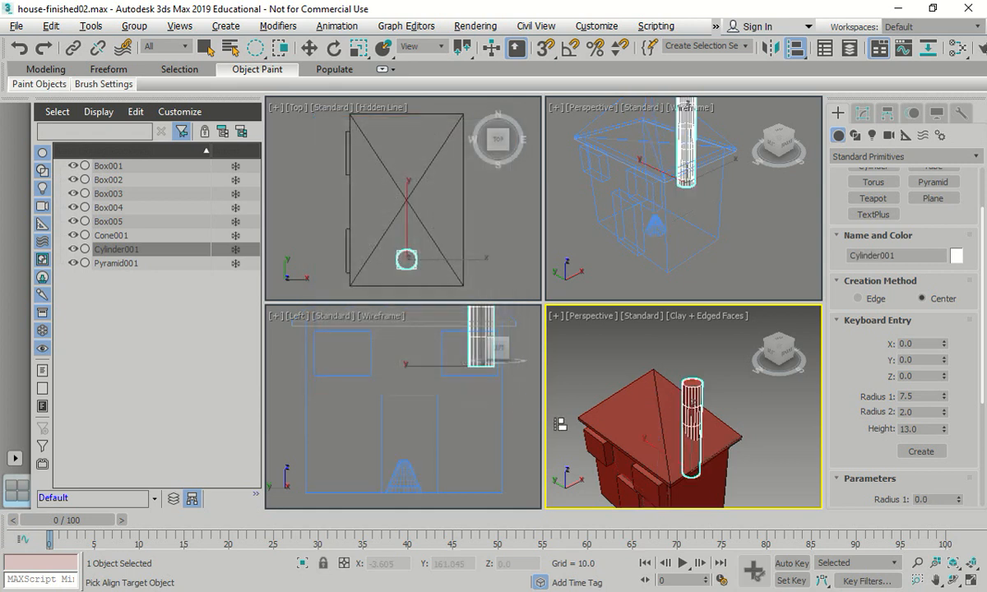
- Move the cone up and across in the Left view so it sits on top of the chimney cylinder
scroll(712, 357, "down", 3)
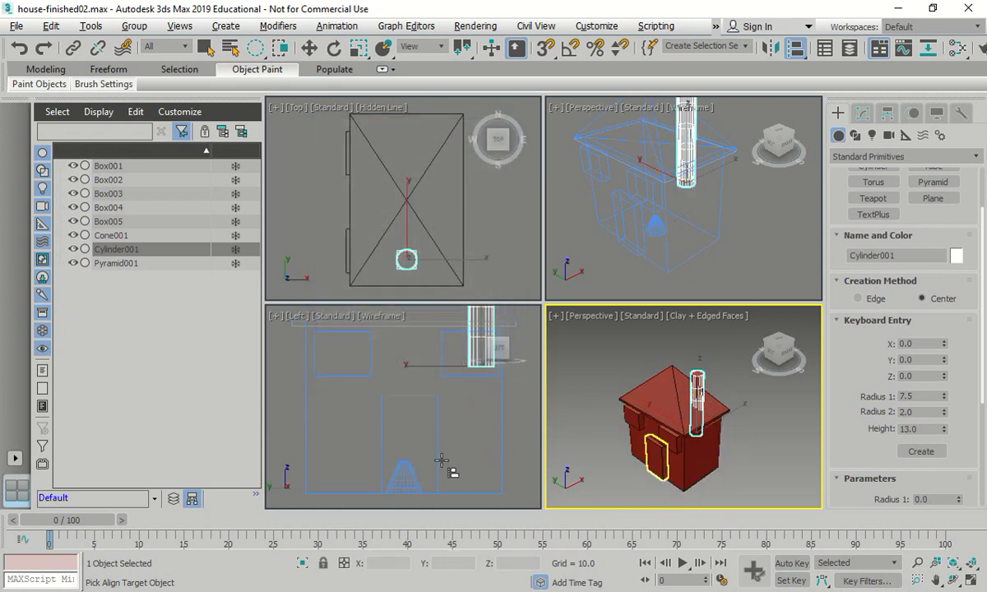
scroll(442, 463, "down", 5)
scroll(444, 461, "up", 3)
key("w")
left_click(417, 471)
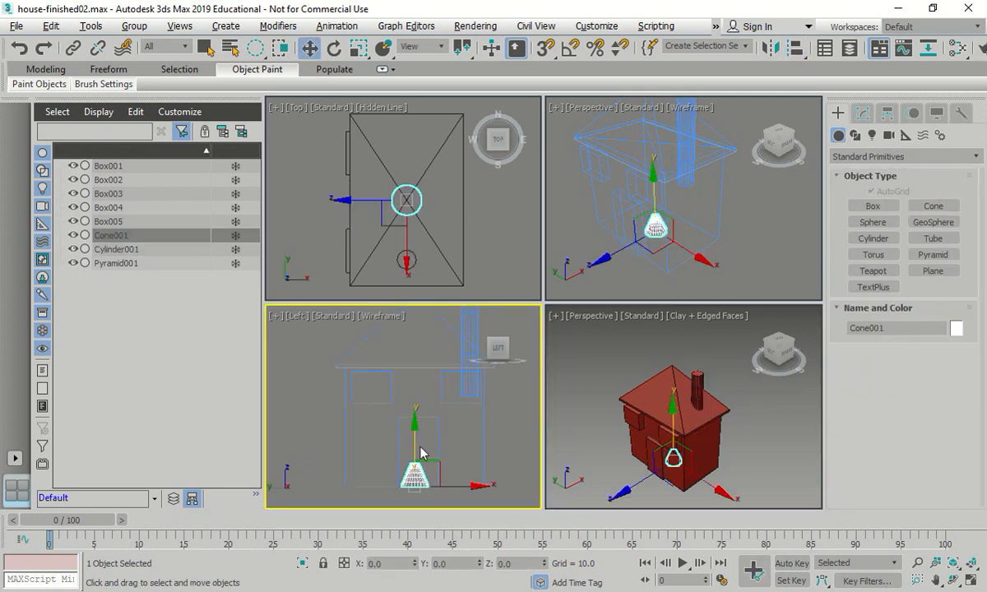
left_click_drag(415, 421, 412, 291)
scroll(443, 357, "down", 3)
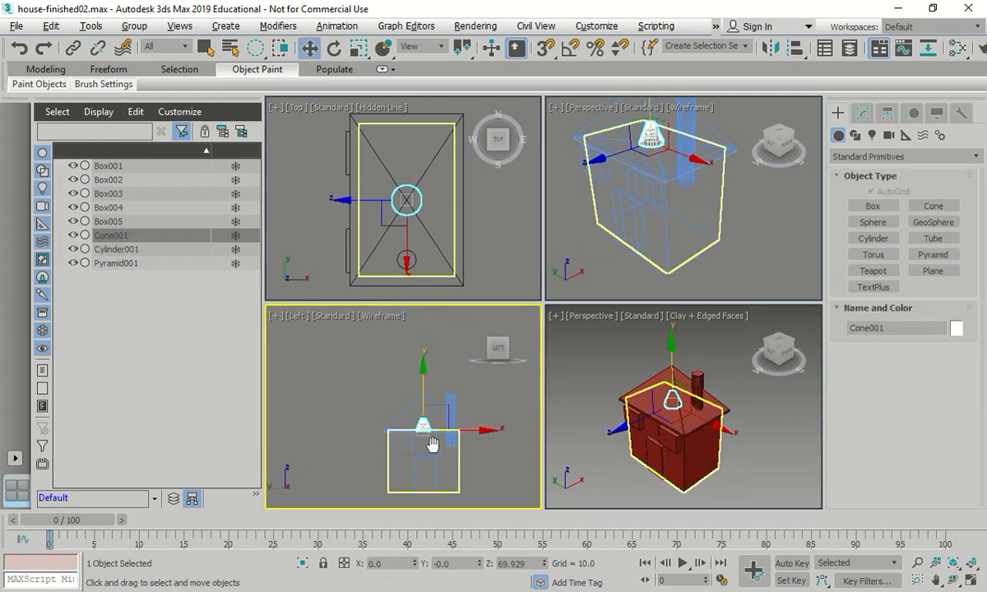
left_click_drag(424, 389, 471, 348)
scroll(481, 407, "up", 3)
left_click_drag(432, 405, 485, 407)
left_click(493, 432)
- Check the chimney cylinder's absolute world coordinates in the Move Transform Type-In and clear the selection
left_click(417, 413)
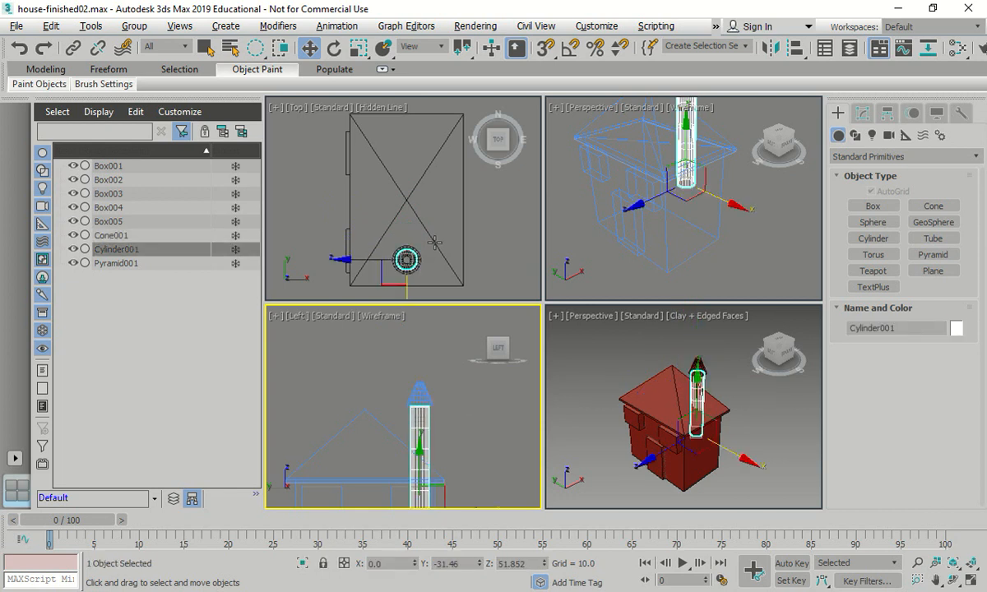
right_click(310, 49)
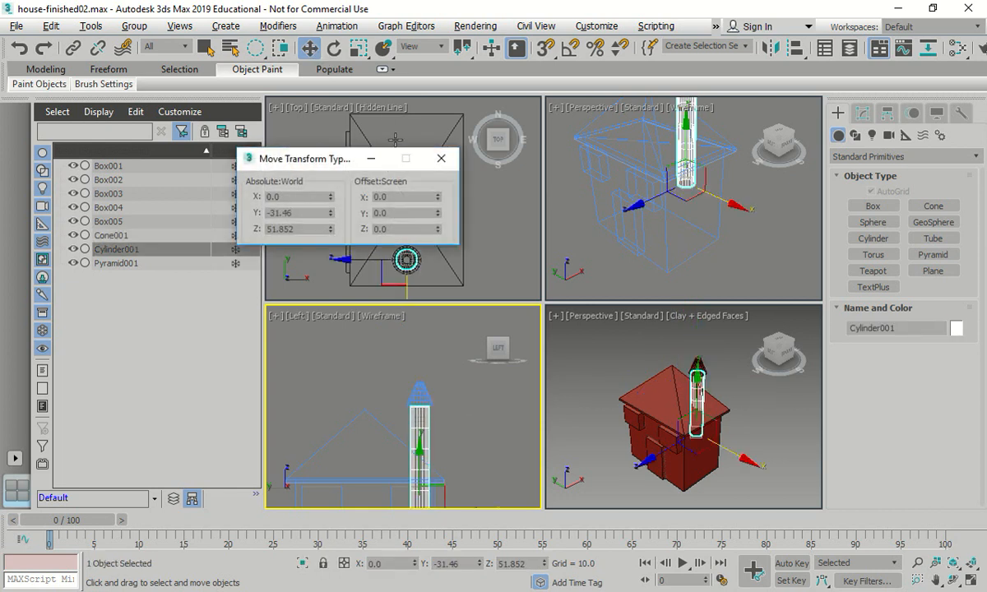
left_click(305, 214)
key("Tab")
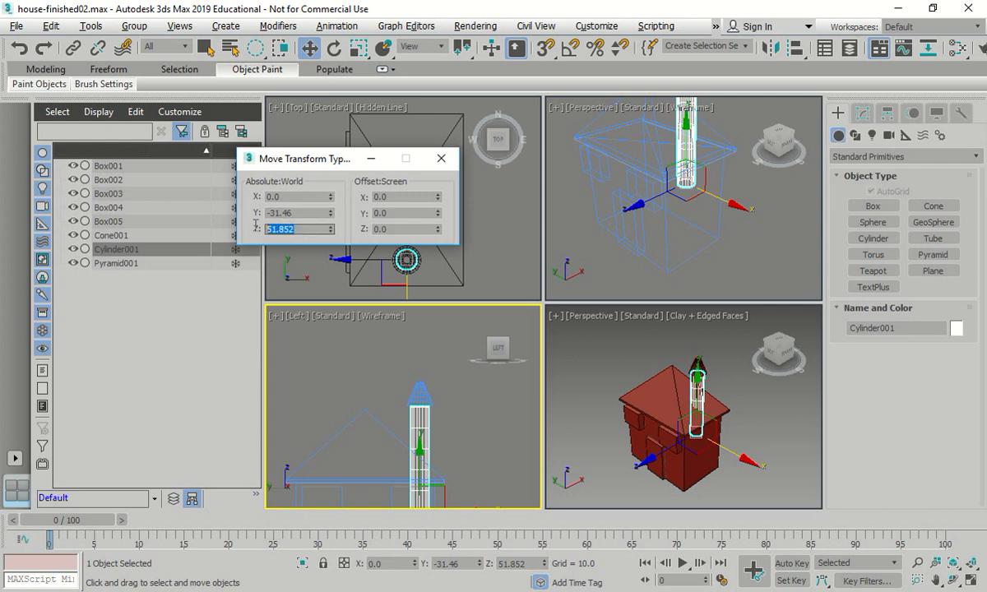
left_click(444, 161)
left_click(422, 381)
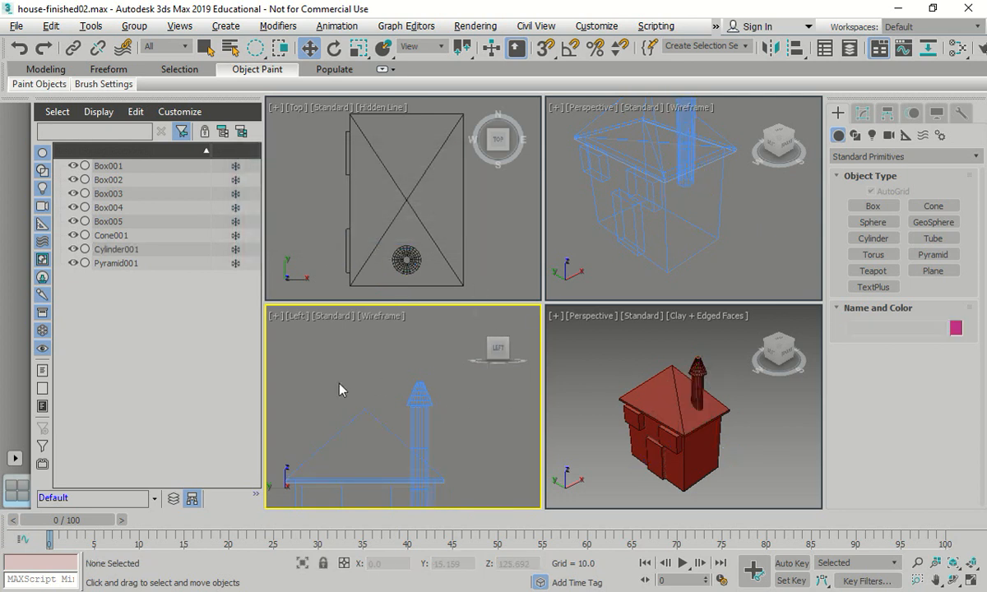
- Select all the objects of the house, including the chimney and its cone, and group them under the name House
scroll(724, 387, "up", 4)
scroll(592, 321, "down", 8)
scroll(442, 401, "up", 3)
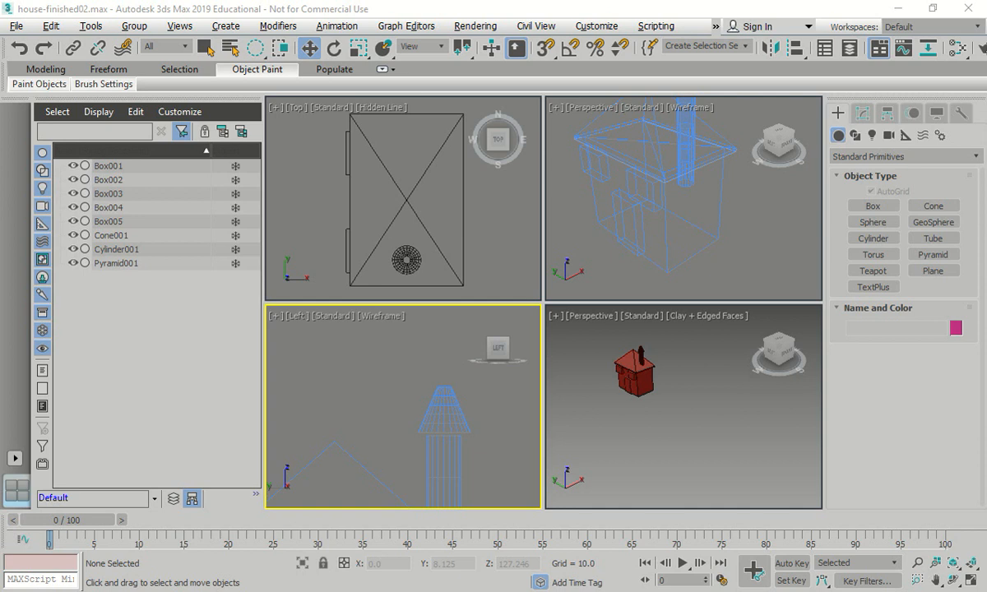
scroll(609, 386, "down", 3)
scroll(576, 391, "up", 6)
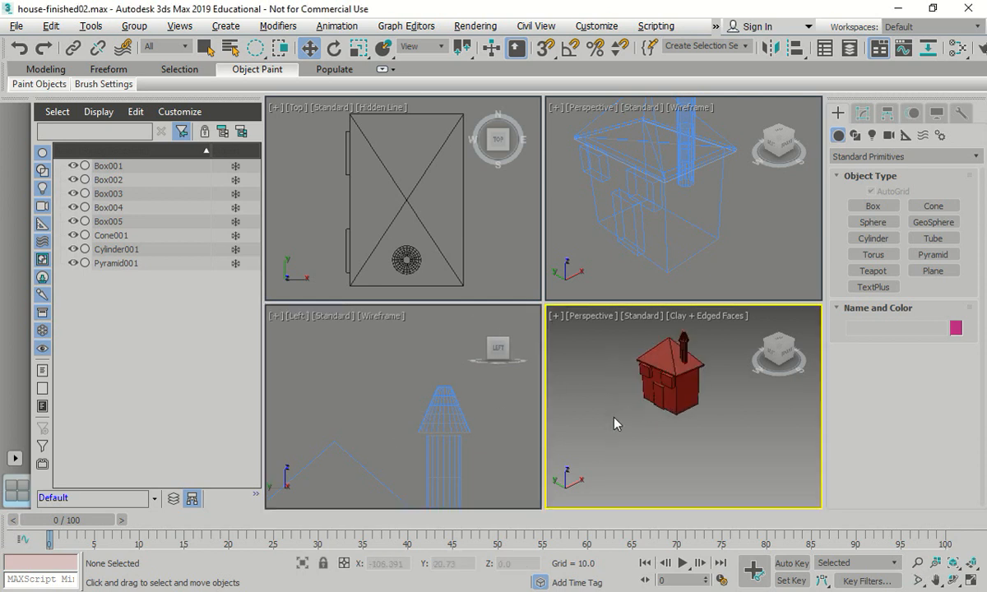
middle_click_drag(664, 407, 616, 406, "alt")
left_click_drag(614, 399, 594, 458)
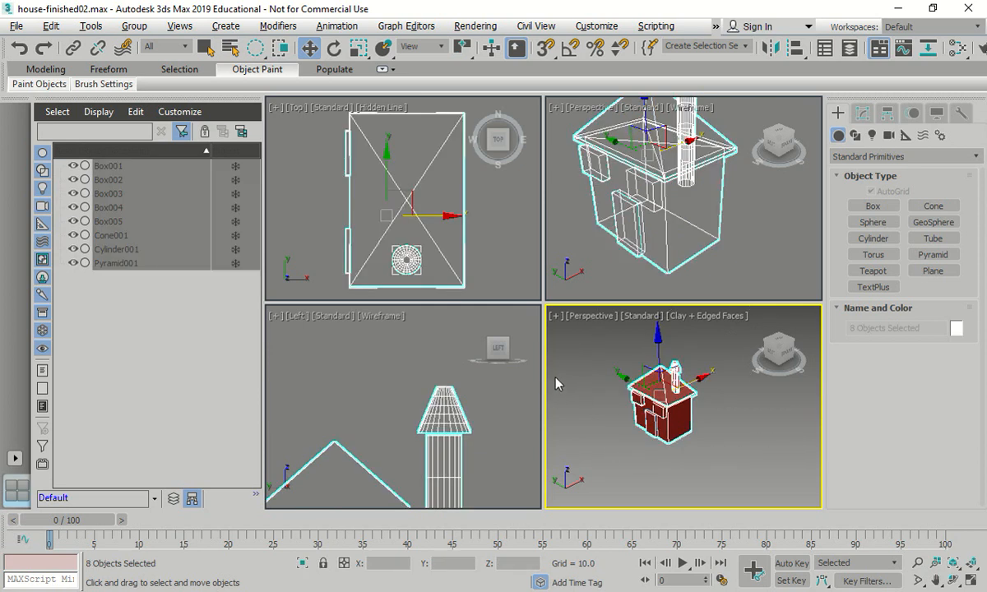
left_click(225, 26)
mouse_move(260, 54)
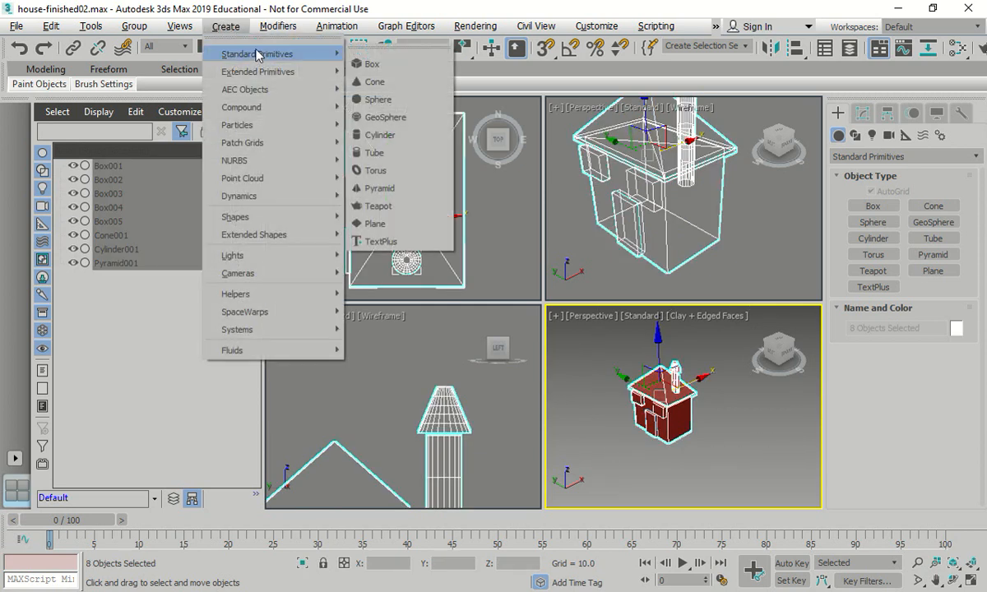
left_click(408, 3)
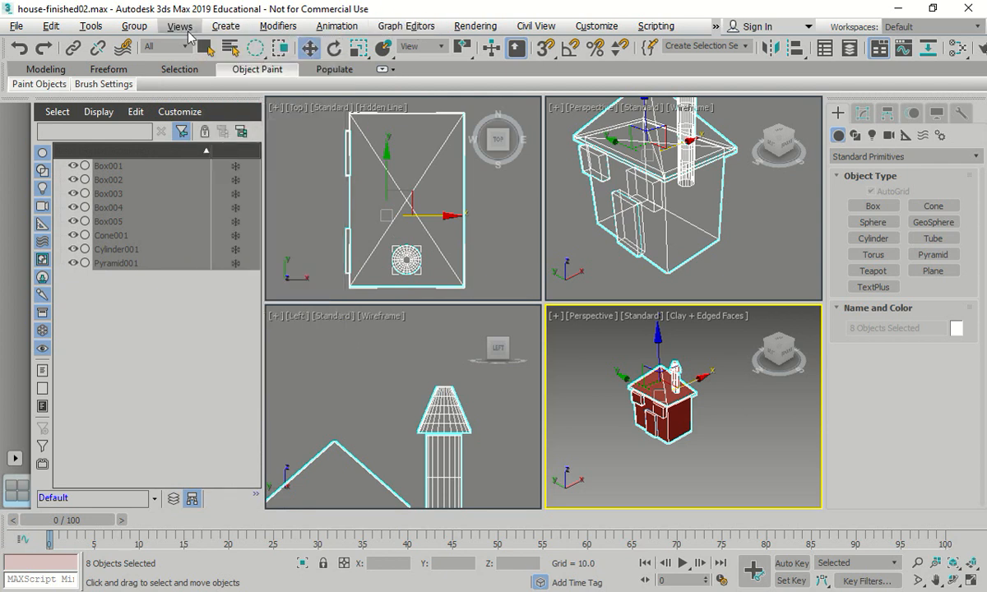
left_click(134, 25)
left_click(136, 48)
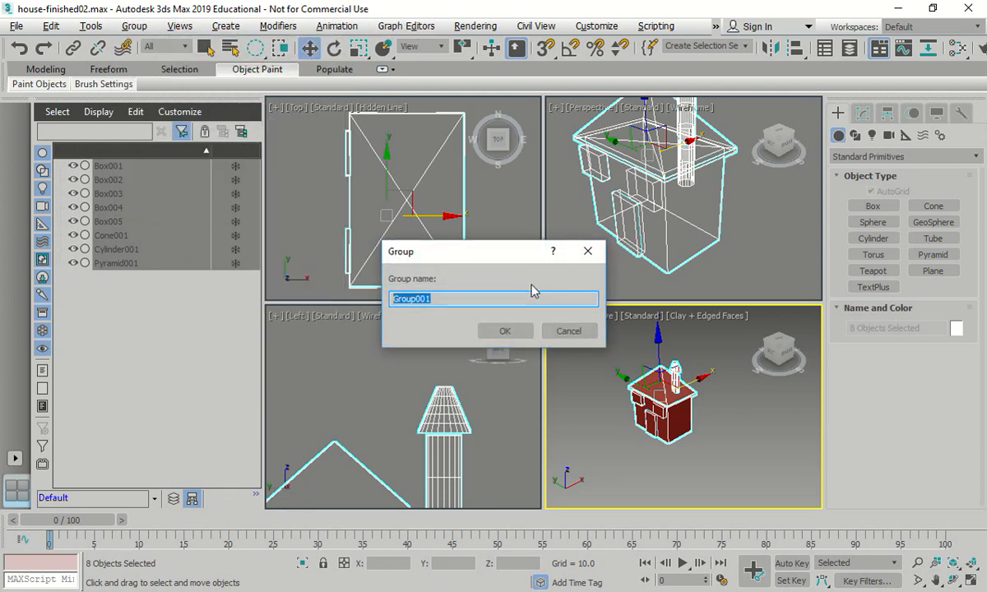
type("HO")
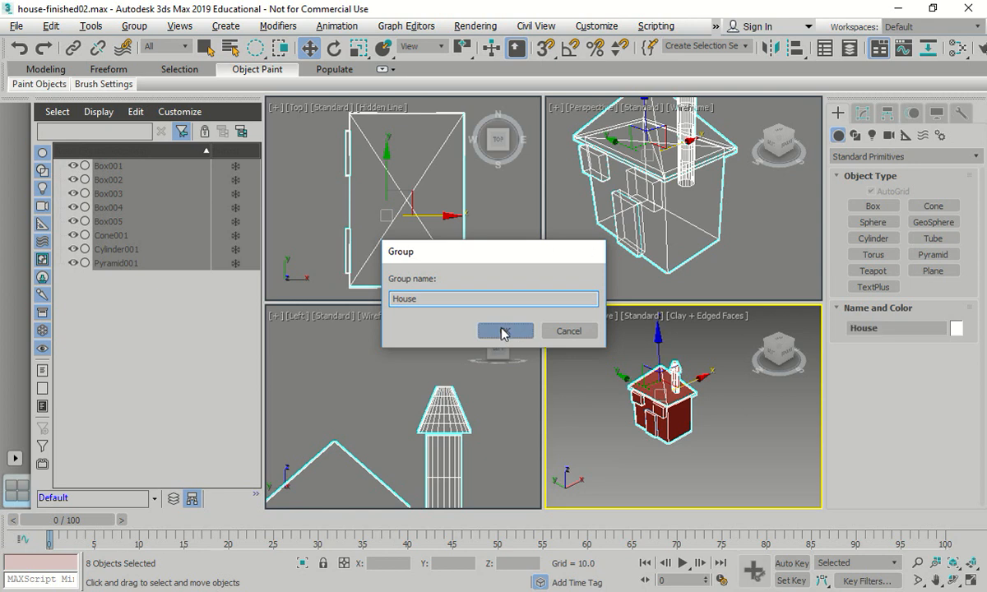
left_click(502, 331)
- Save the scene as house-finished in the Unit-m1 folder, replacing the existing file
left_click(10, 26)
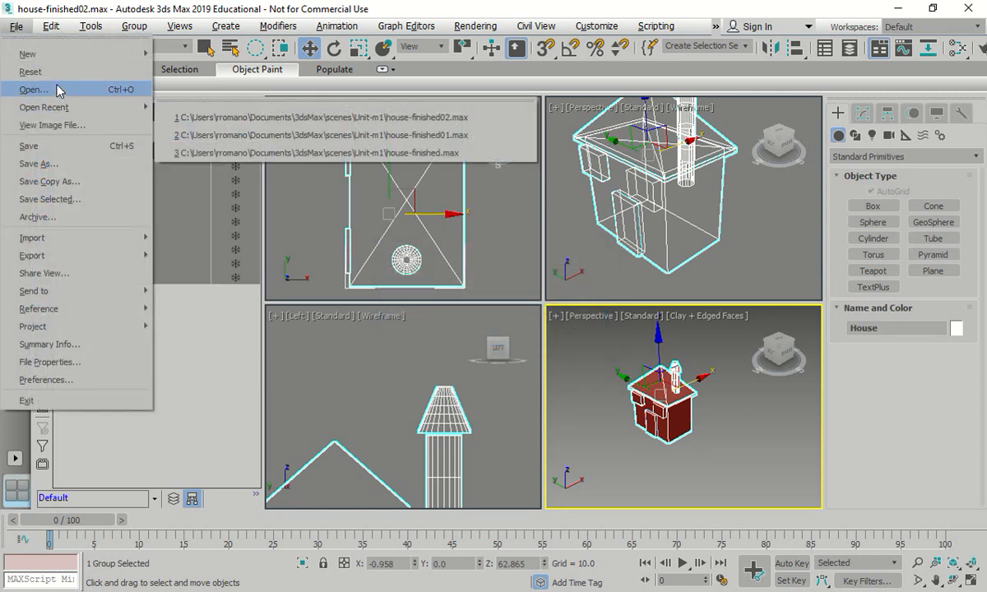
left_click(70, 171)
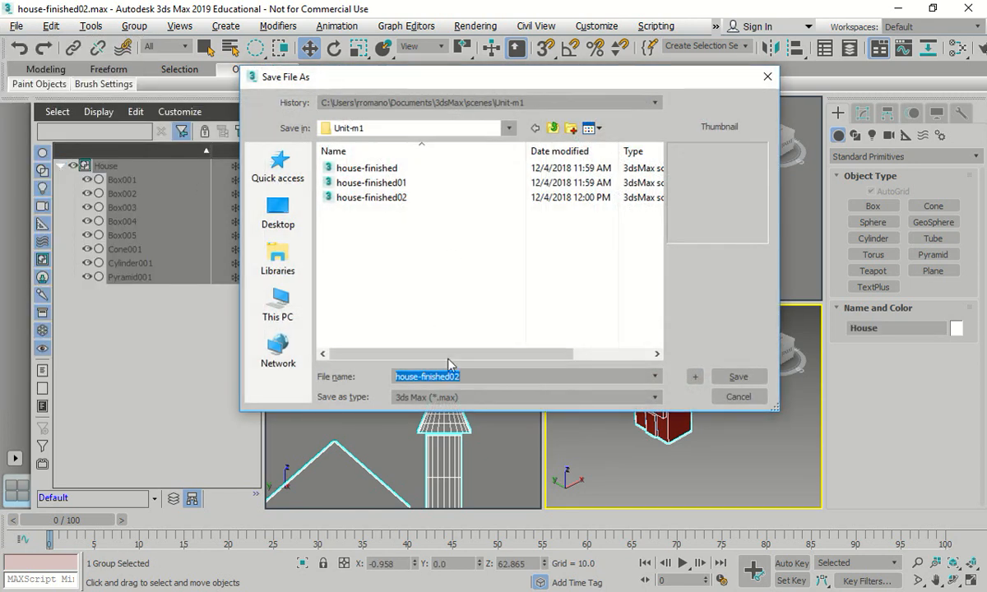
left_click_drag(452, 376, 552, 389)
key("BackSpace")
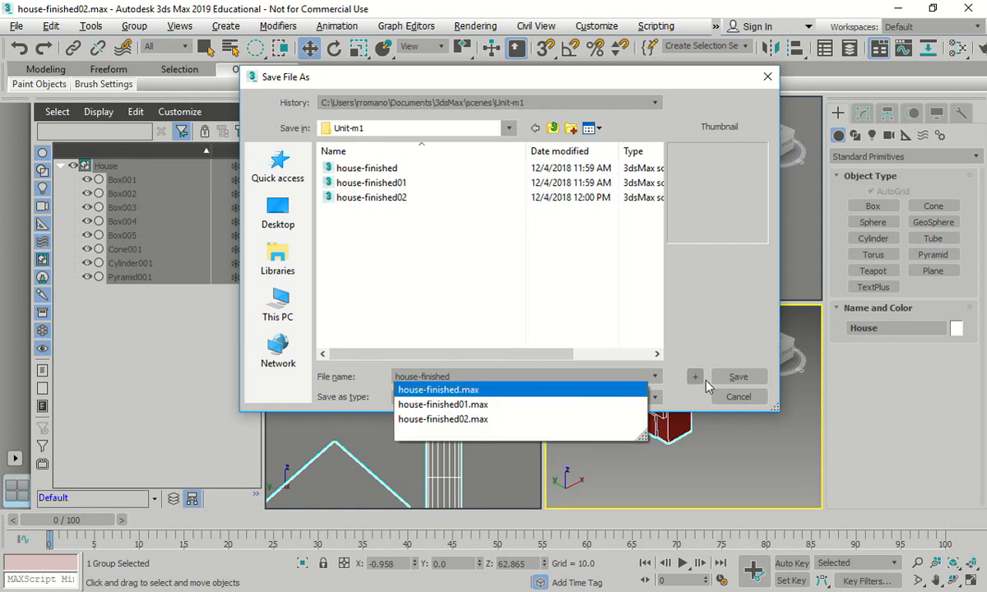
left_click(747, 374)
left_click(525, 359)
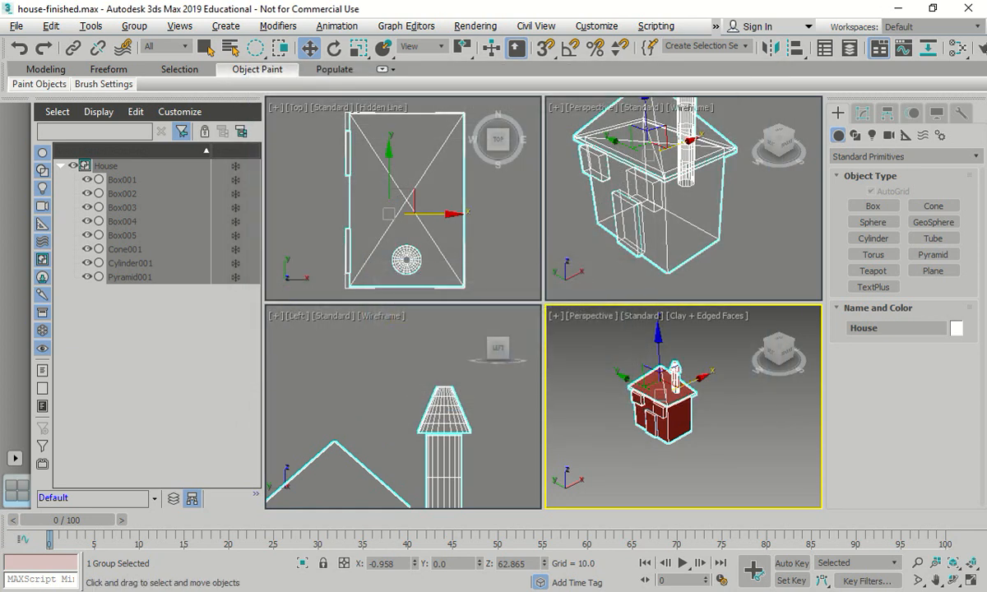